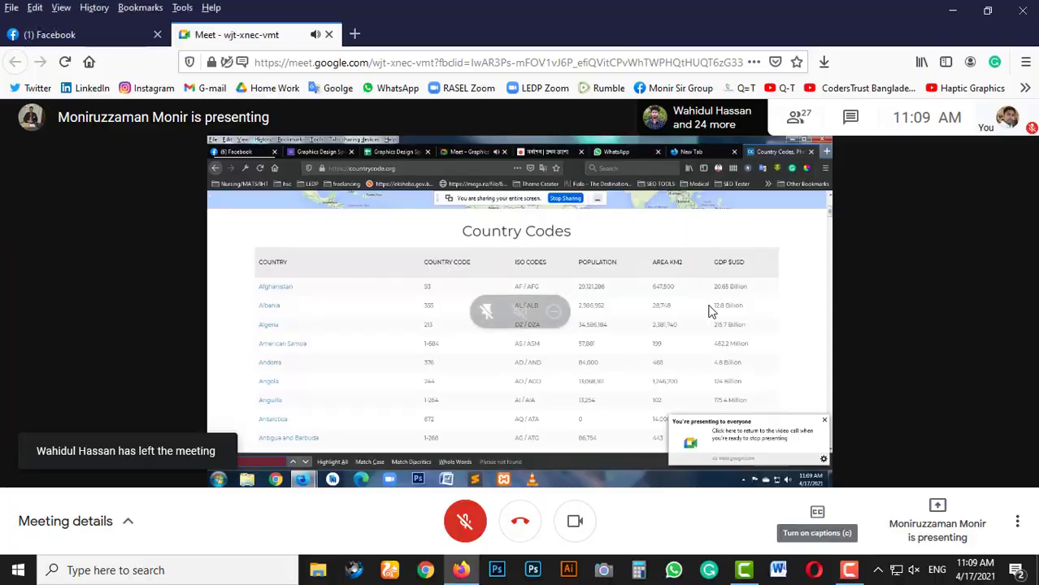
# Step: Search the country codes page for 97 and glance at the form responses spreadsheet
pyautogui.write('97')
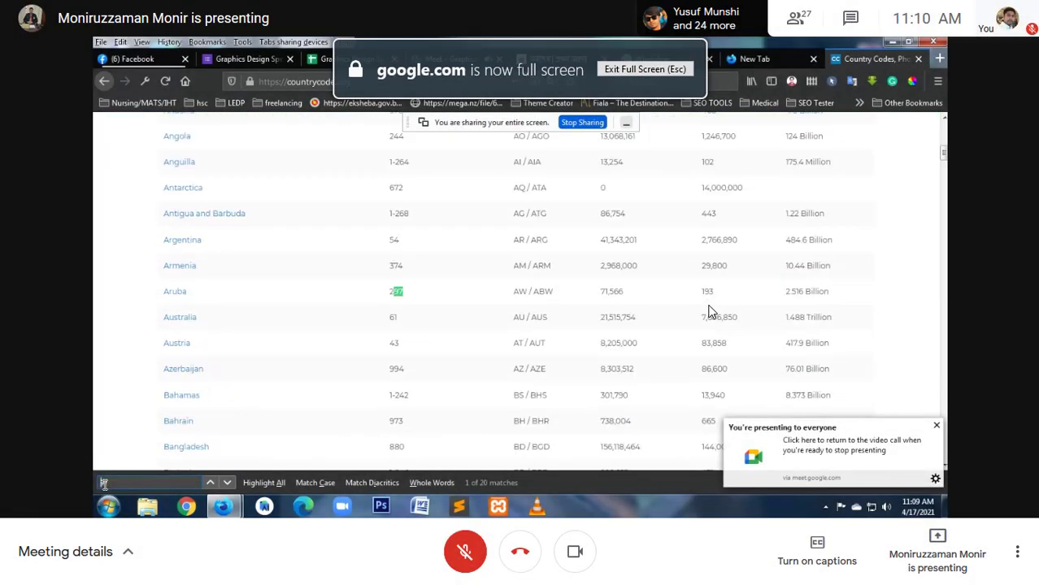
pyautogui.press('Return')
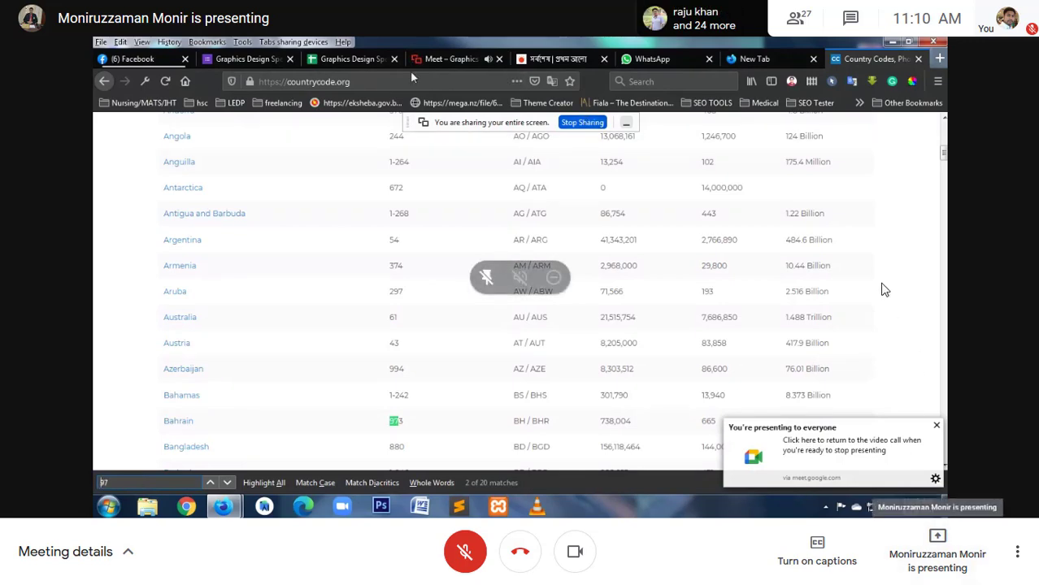
pyautogui.click(350, 59)
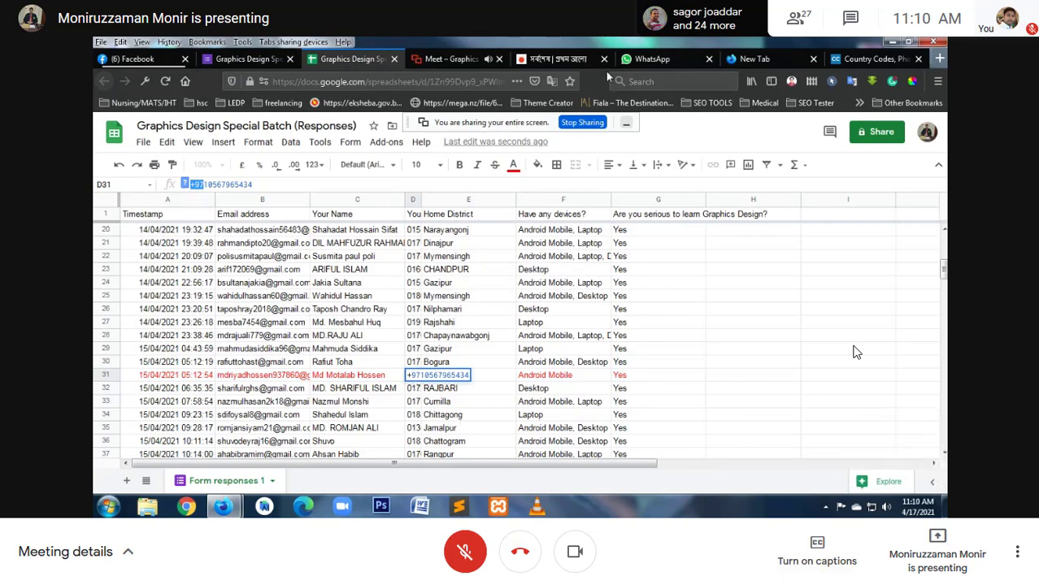
pyautogui.click(845, 59)
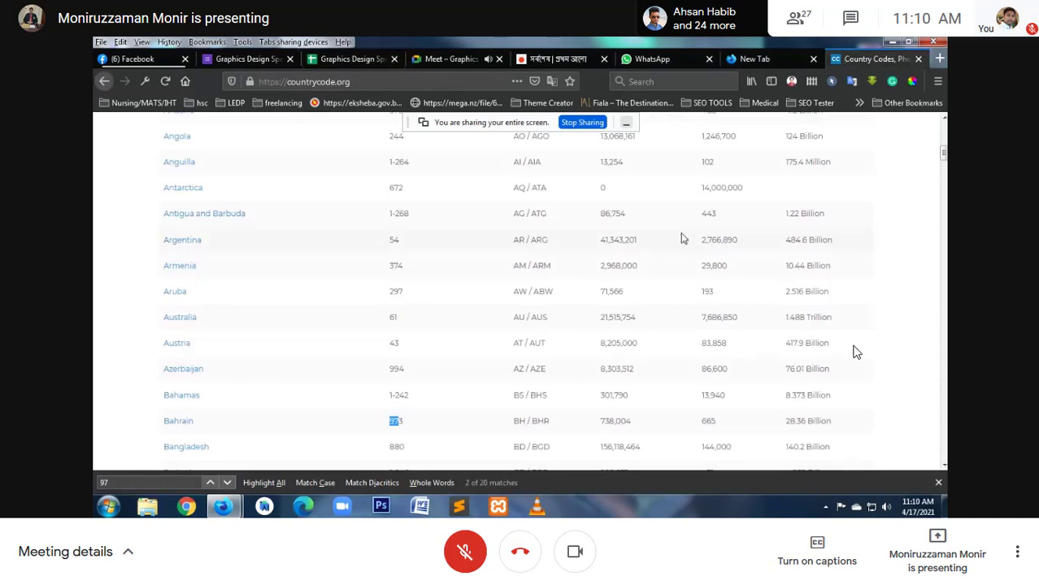
# Step: Step through the 97 matches past Guyana, then search 971 to find United Arab Emirates
pyautogui.click(131, 482)
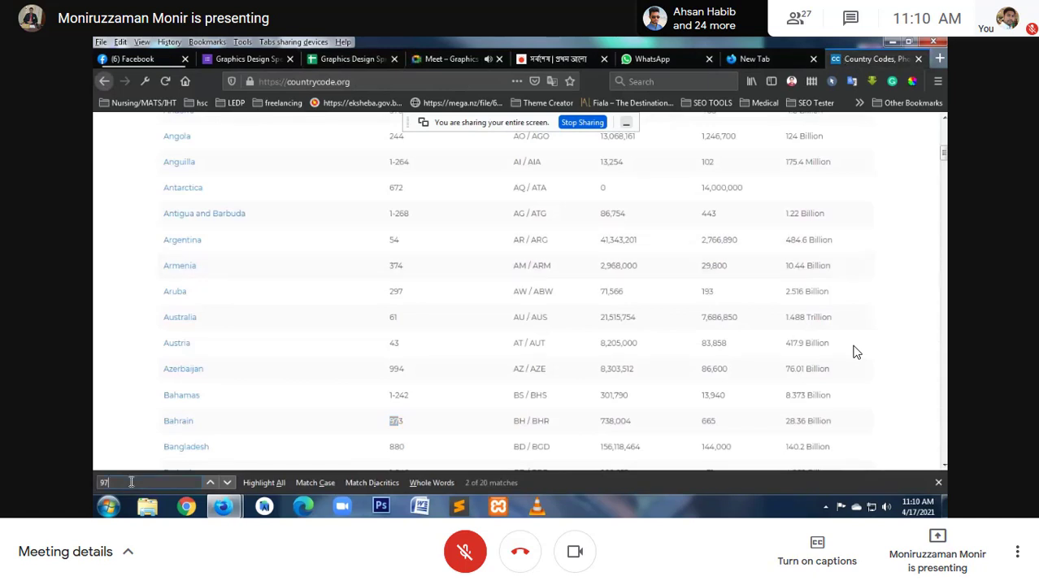
pyautogui.press('Return')
pyautogui.press('Return')
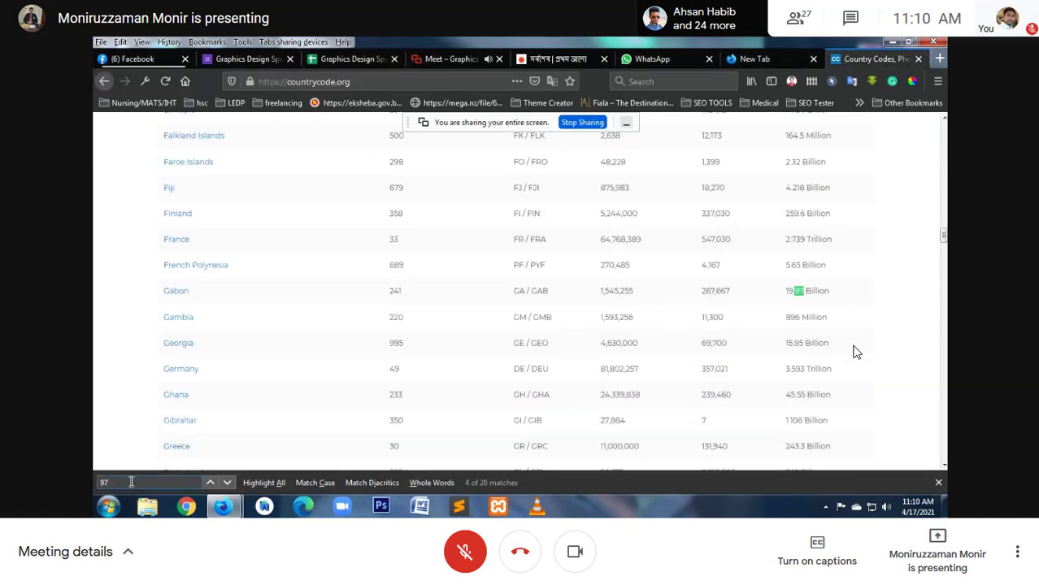
pyautogui.press('Return')
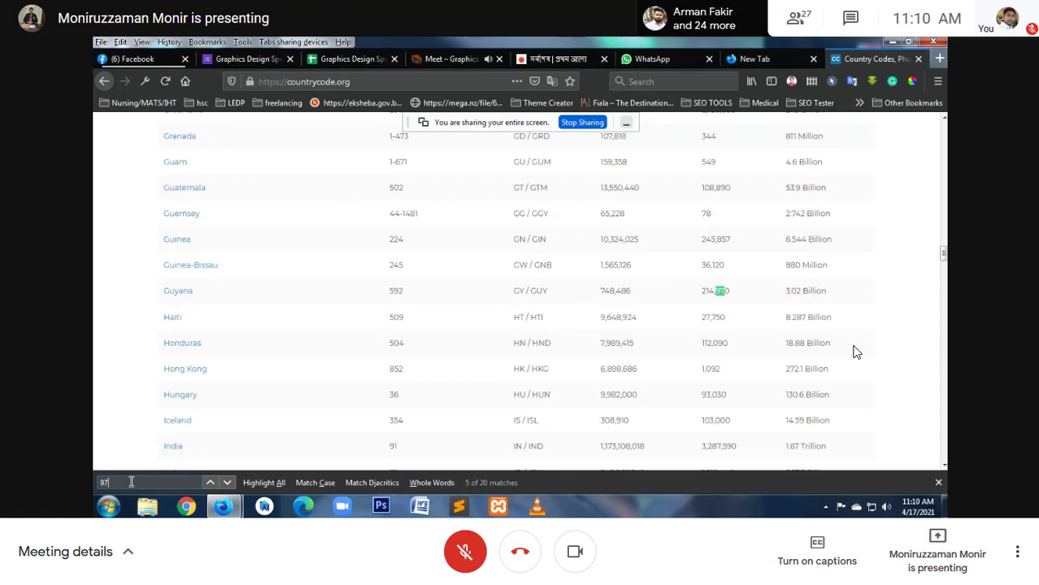
pyautogui.press('Return')
pyautogui.press('Return')
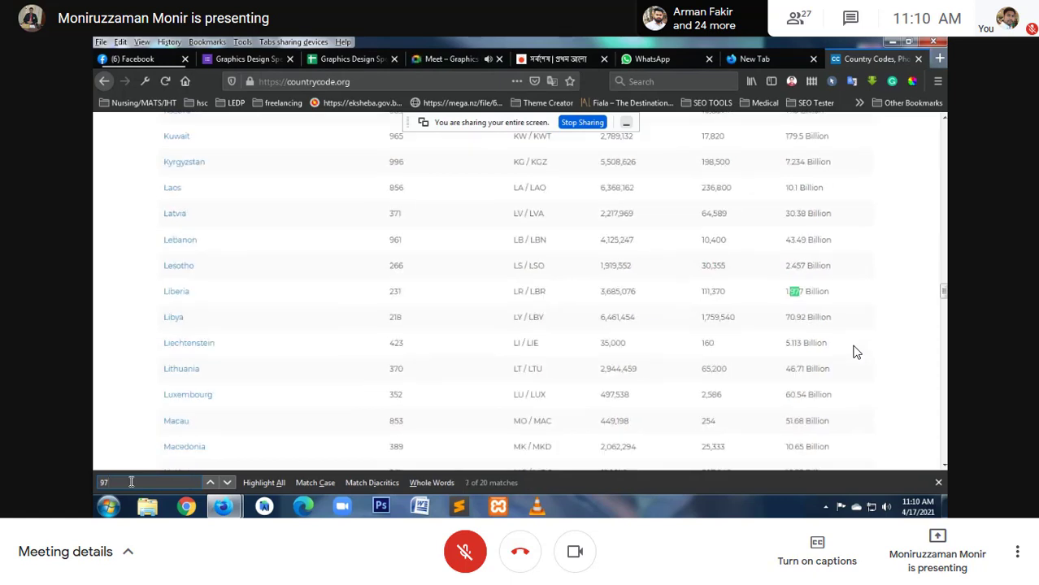
pyautogui.press('Return')
pyautogui.press('Return')
pyautogui.press('Return')
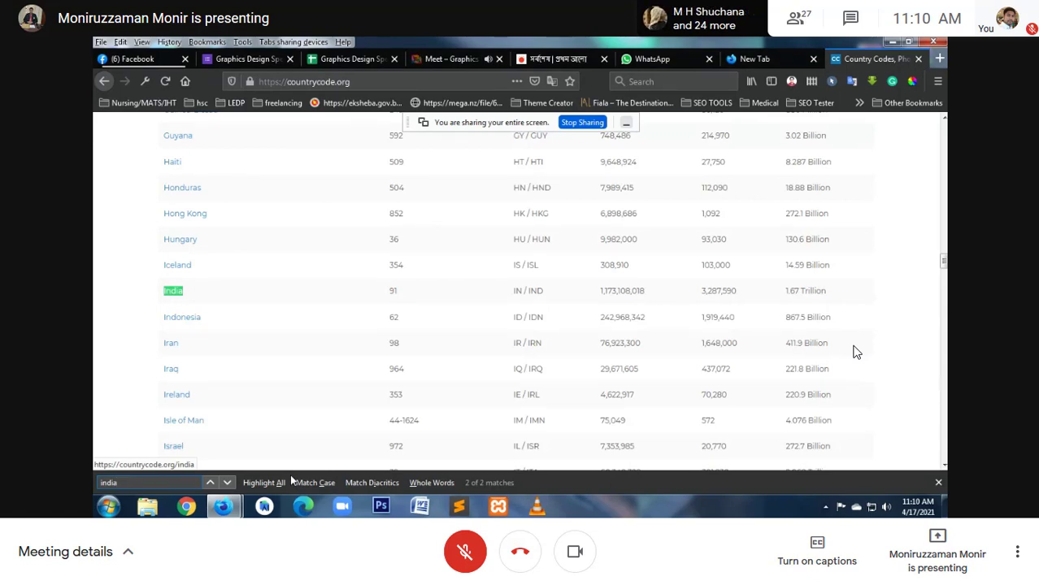
pyautogui.press('BackSpace')
pyautogui.press('BackSpace')
pyautogui.press('BackSpace')
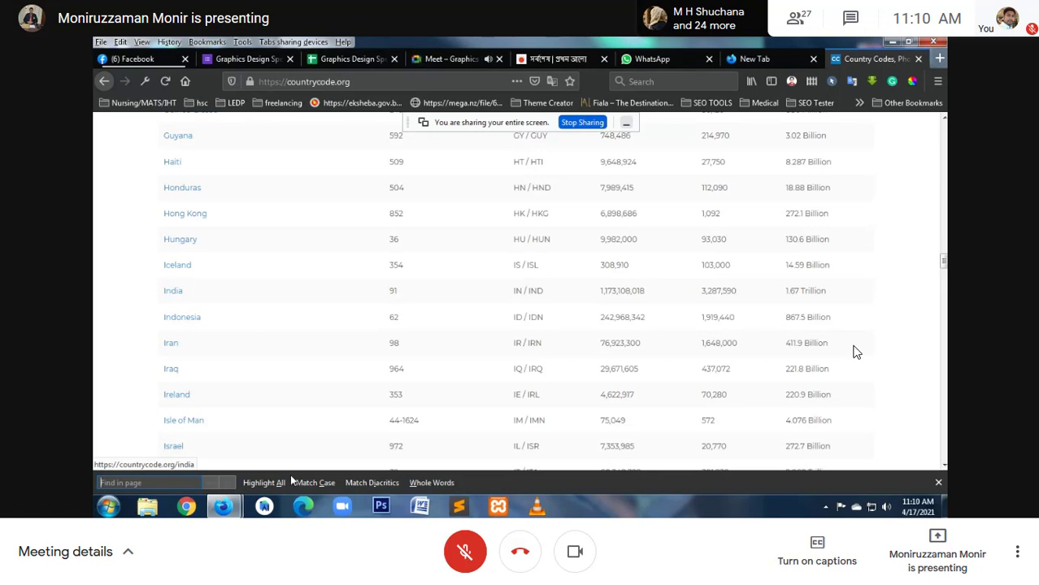
pyautogui.write('971')
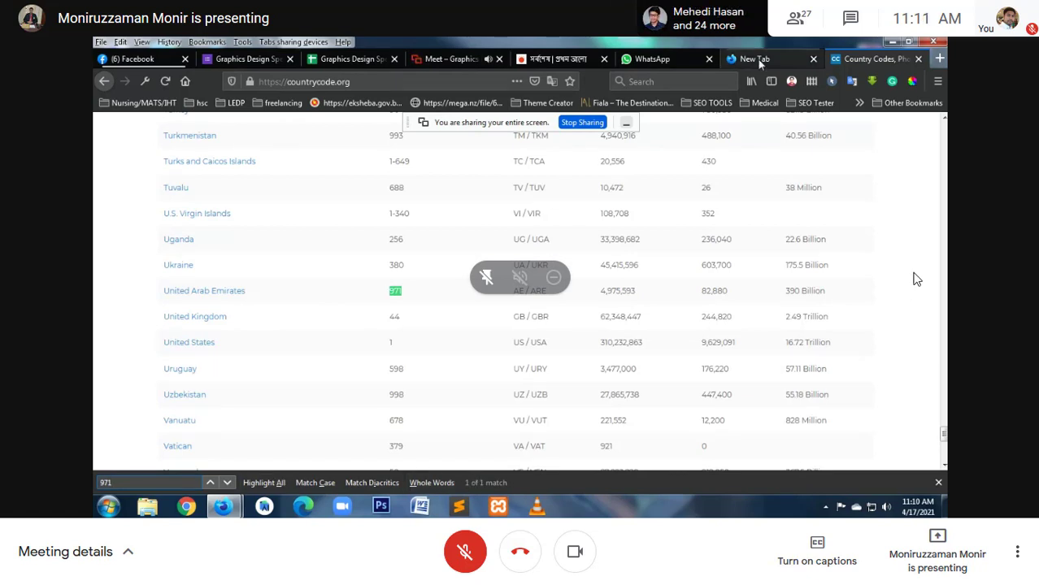
# Step: Open the GD SP Batch Rajbari group info in WhatsApp and scroll through its 97 participants
pyautogui.click(647, 60)
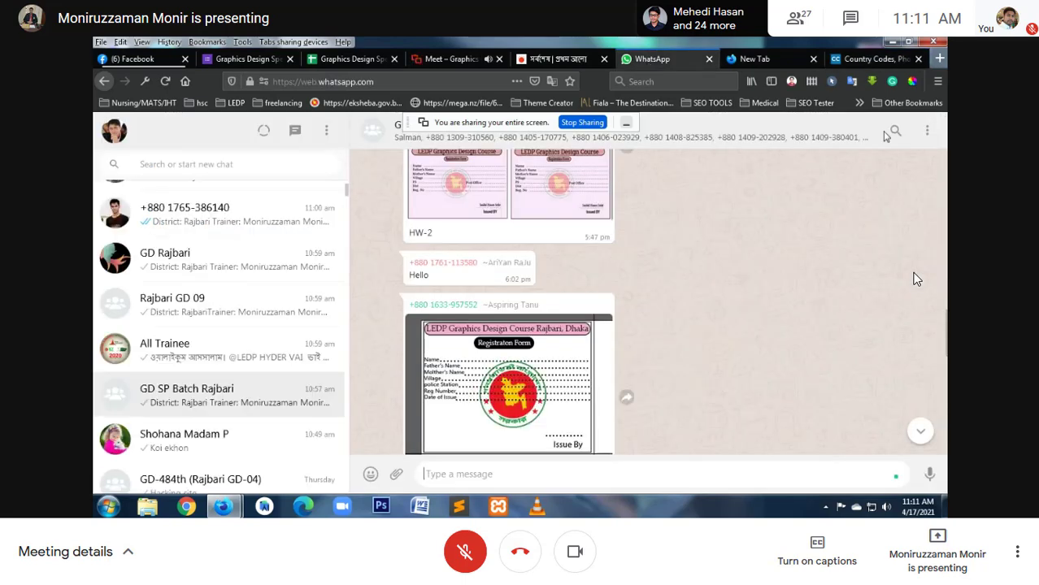
pyautogui.click(926, 131)
pyautogui.click(865, 169)
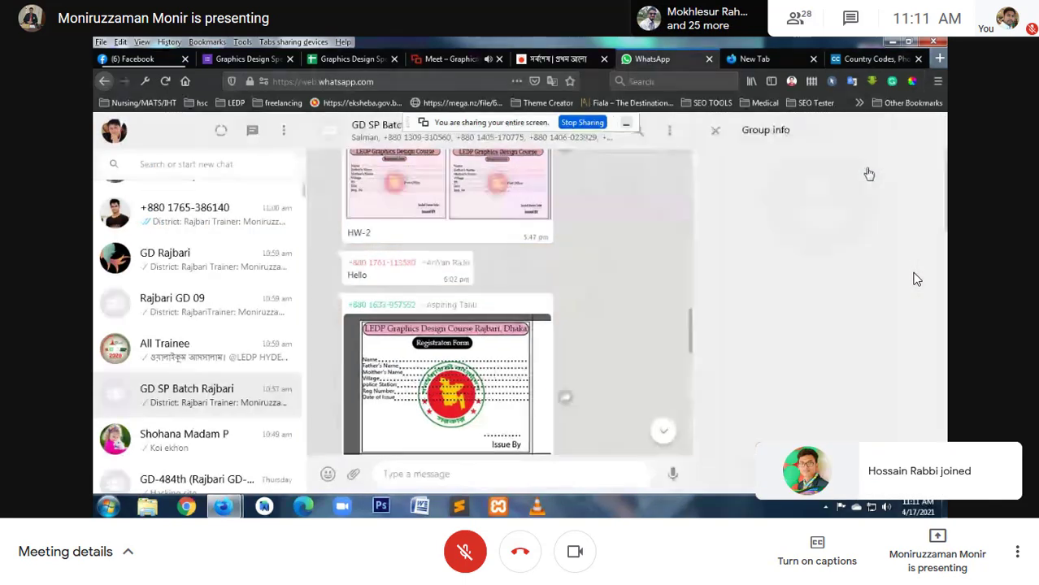
pyautogui.scroll(-5, 775, 407)
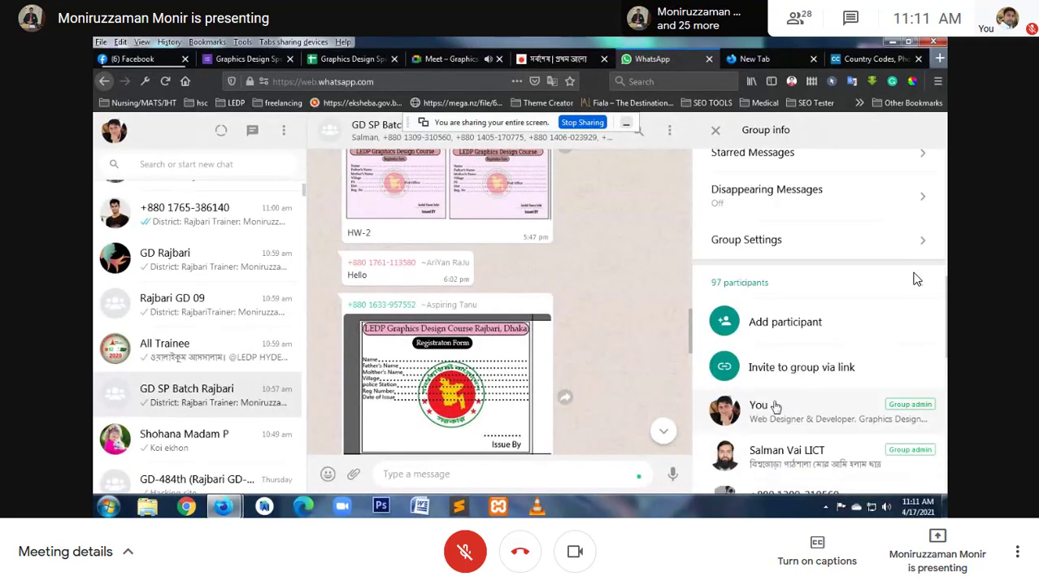
pyautogui.scroll(-5, 775, 406)
pyautogui.scroll(-5, 789, 414)
pyautogui.scroll(-5, 812, 423)
pyautogui.scroll(-3, 820, 427)
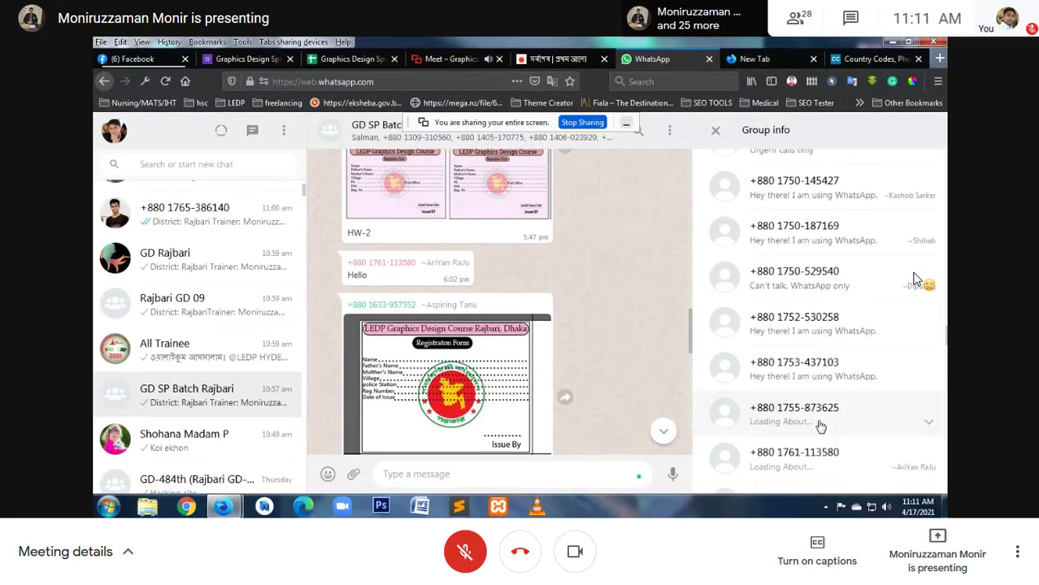
pyautogui.scroll(-5, 820, 427)
pyautogui.scroll(-5, 820, 427)
pyautogui.scroll(-3, 820, 426)
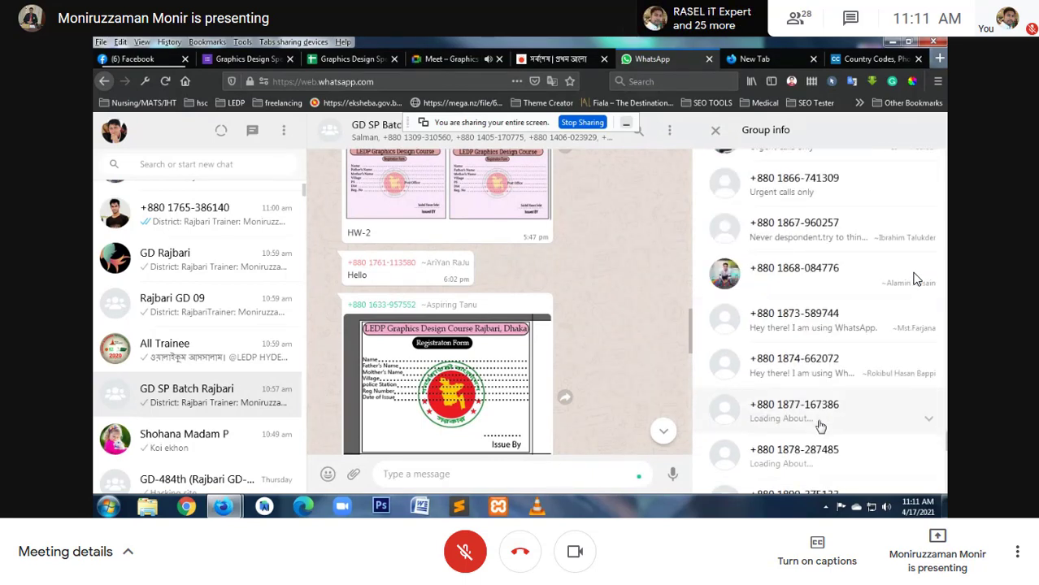
pyautogui.scroll(-5, 821, 427)
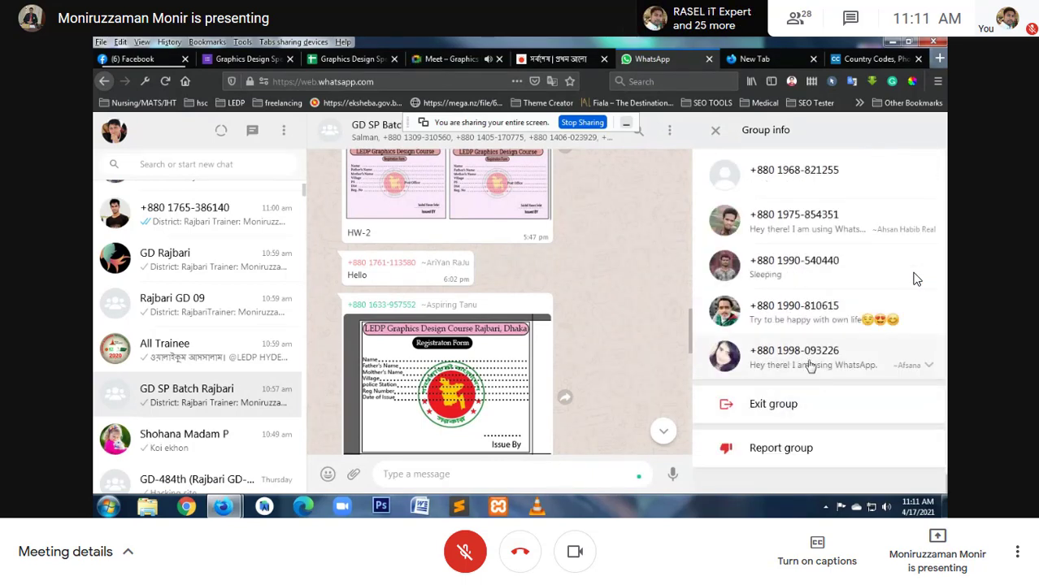
pyautogui.scroll(2, 810, 366)
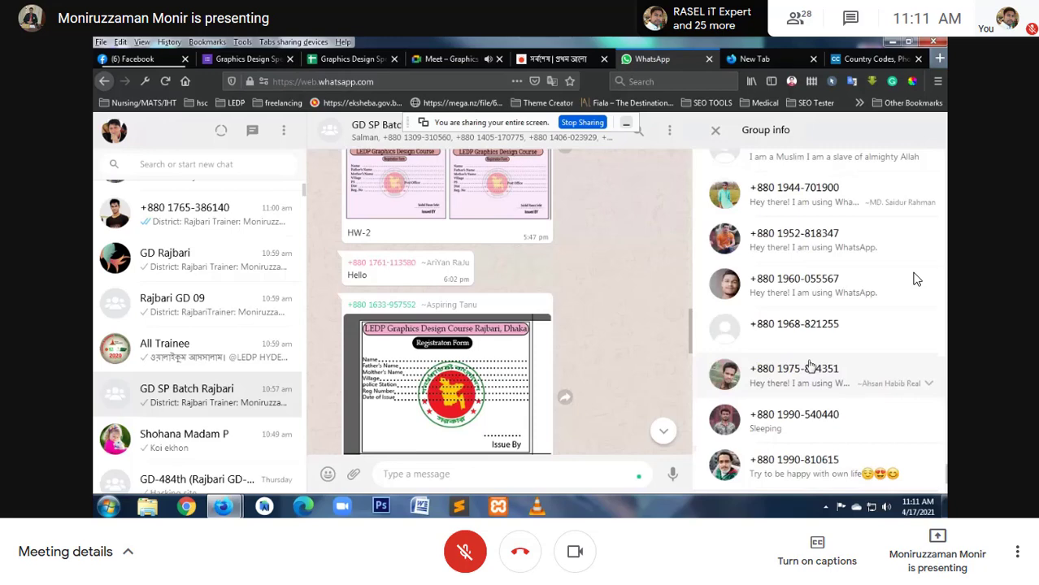
pyautogui.scroll(5, 810, 366)
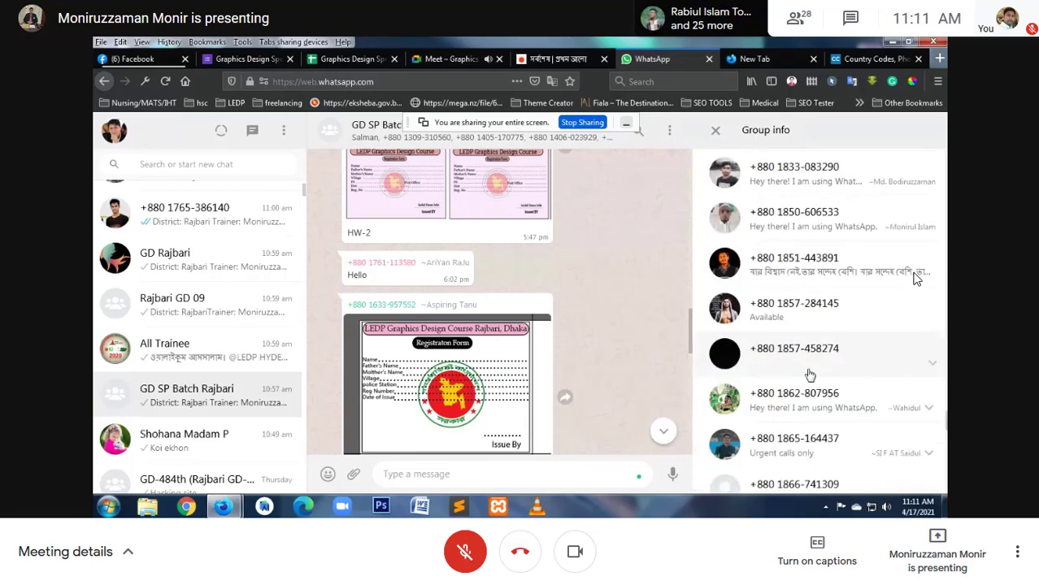
pyautogui.scroll(-3, 810, 370)
pyautogui.scroll(2, 810, 372)
pyautogui.scroll(4, 810, 370)
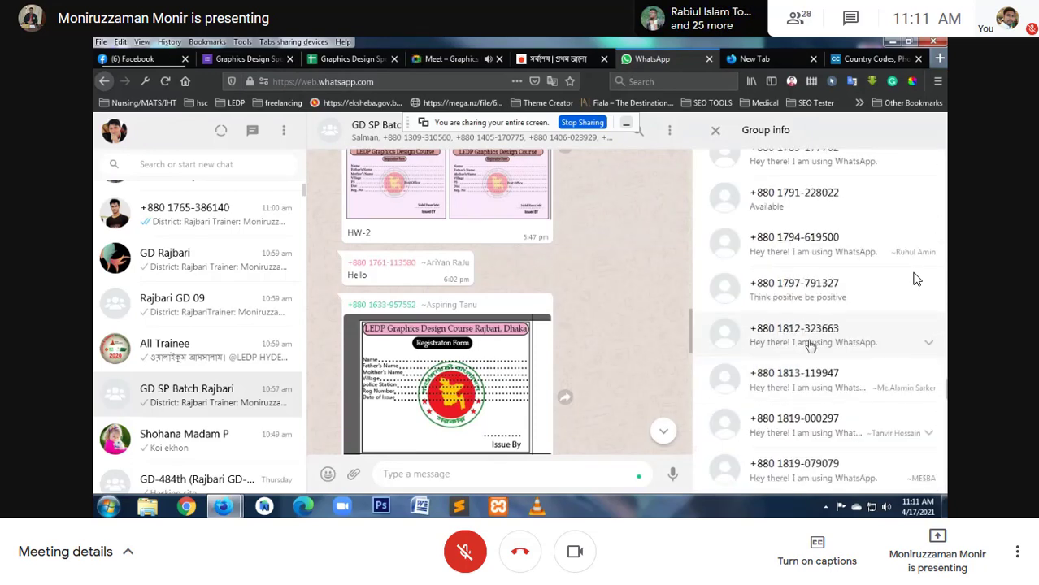
pyautogui.scroll(2, 809, 362)
pyautogui.scroll(4, 810, 349)
pyautogui.scroll(4, 809, 346)
pyautogui.scroll(4, 810, 345)
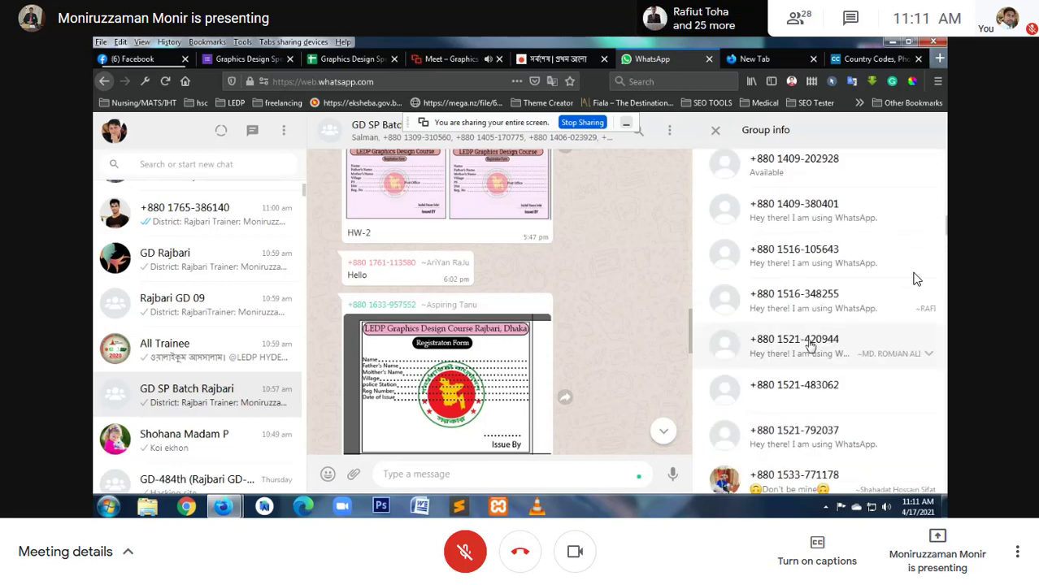
pyautogui.scroll(4, 810, 345)
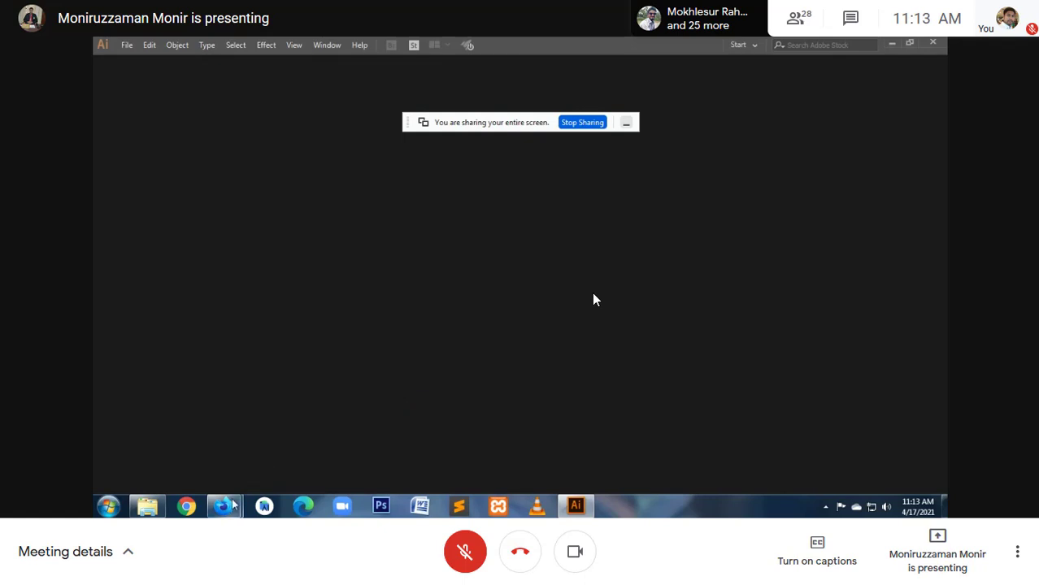
# Step: Bring Firefox back in front of Illustrator and show the Facebook feed
pyautogui.moveTo(223, 506)
pyautogui.click(165, 449)
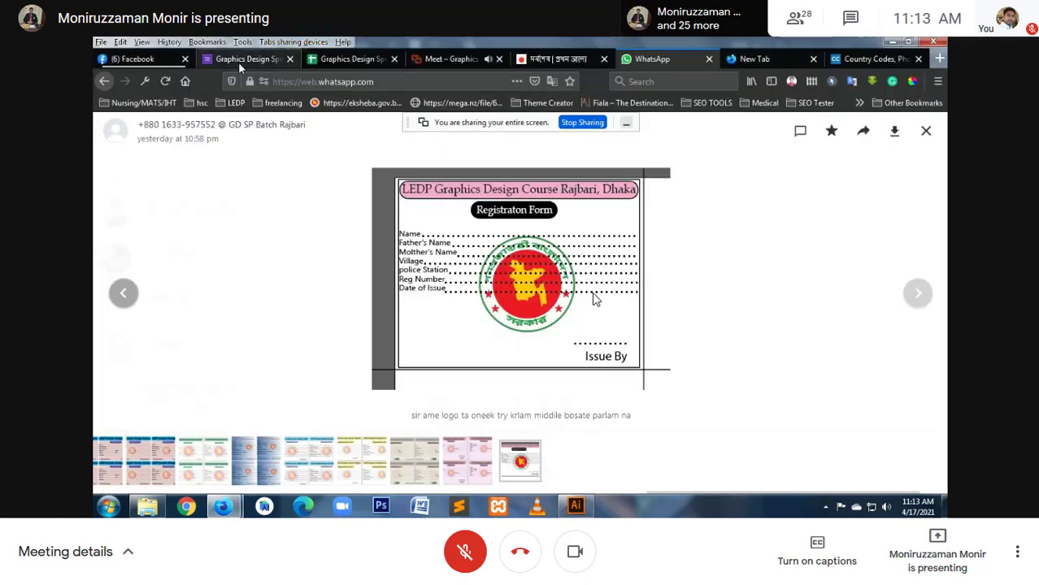
pyautogui.click(138, 61)
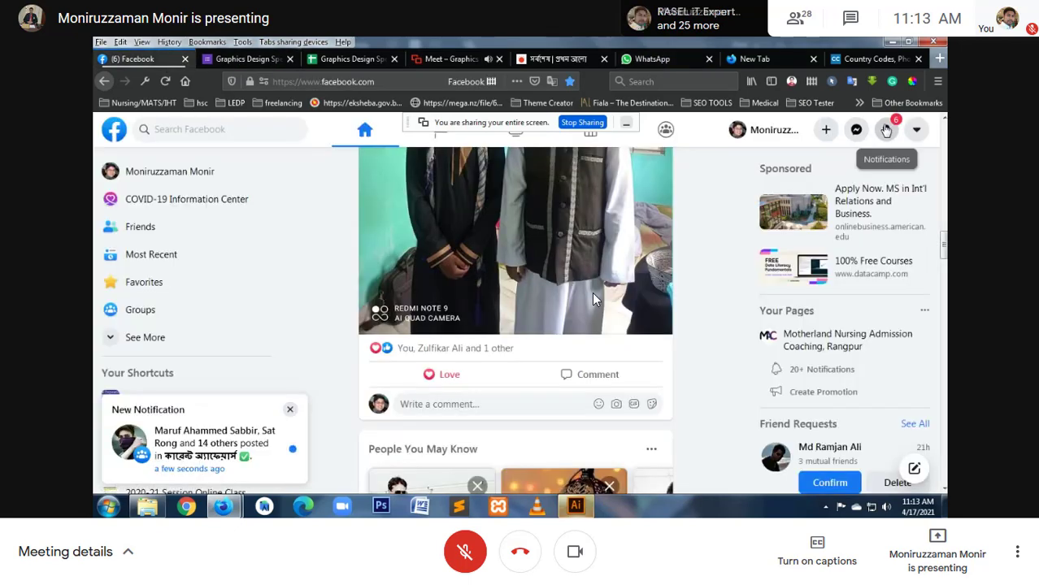
# Step: Approve the group's two pending member join requests from Facebook notifications
pyautogui.click(886, 129)
pyautogui.click(825, 234)
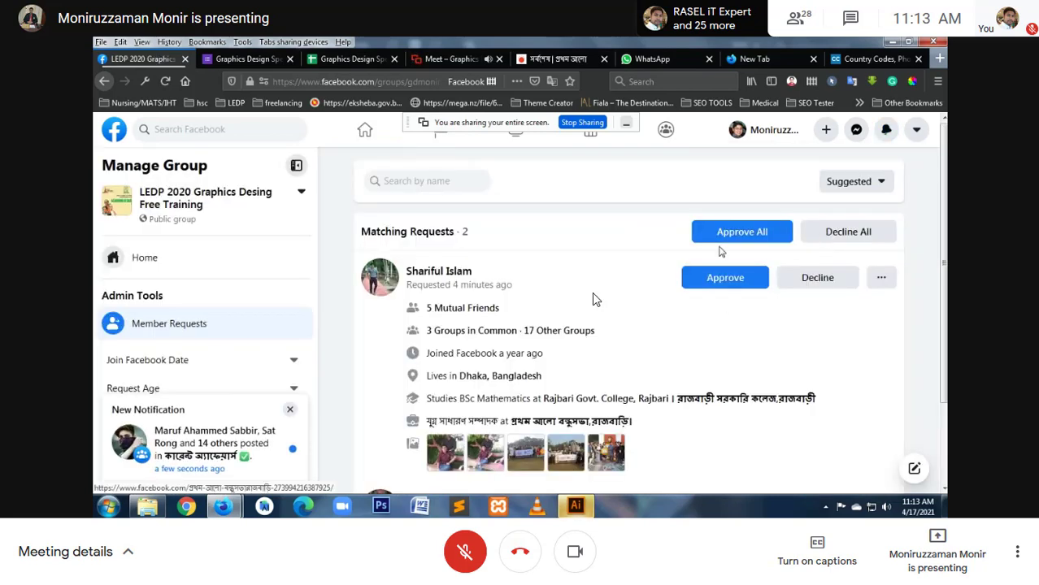
pyautogui.click(725, 277)
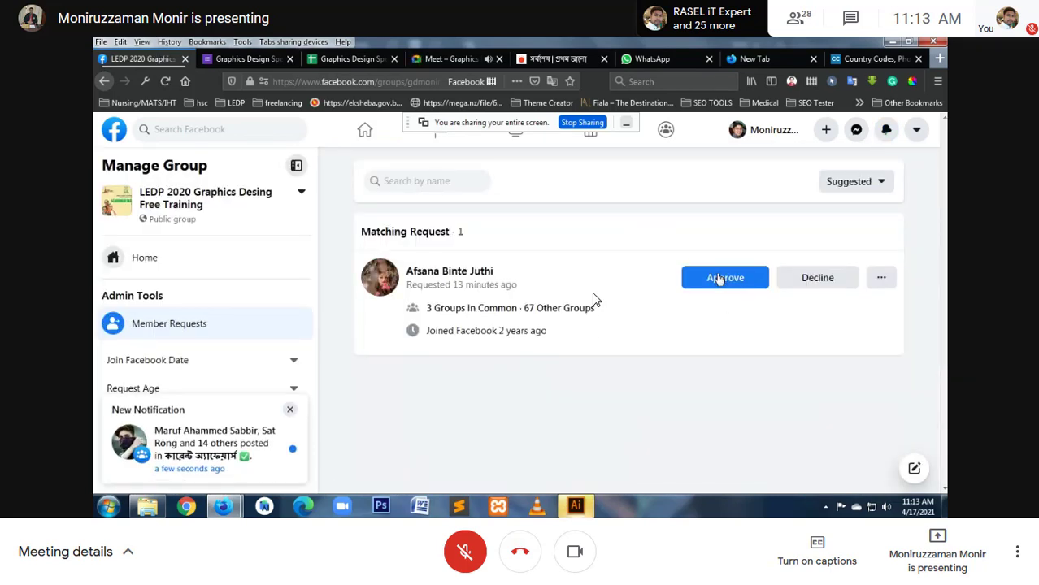
pyautogui.click(724, 277)
# Step: Scroll the group's discussion page to the H.W.-2 registration-form homework post
pyautogui.click(144, 261)
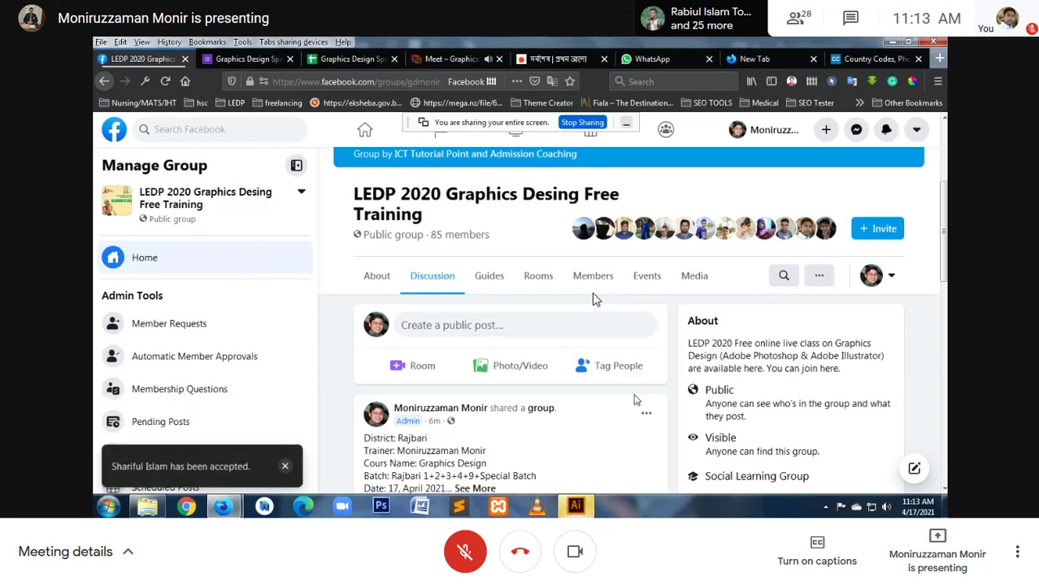
pyautogui.scroll(-3, 594, 300)
pyautogui.scroll(-2, 593, 300)
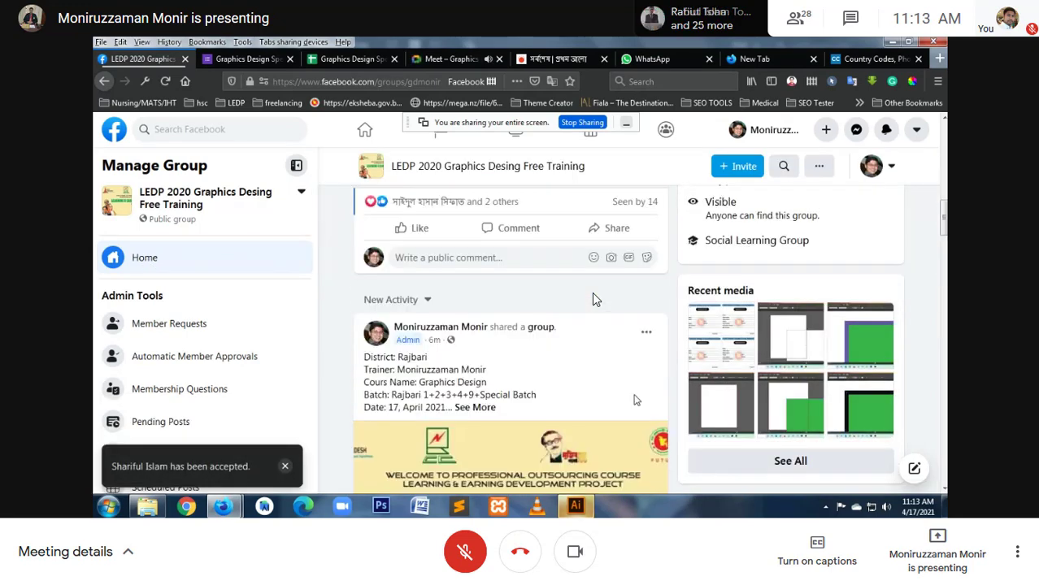
pyautogui.scroll(-3, 593, 300)
pyautogui.scroll(-3, 594, 300)
pyautogui.scroll(3, 593, 300)
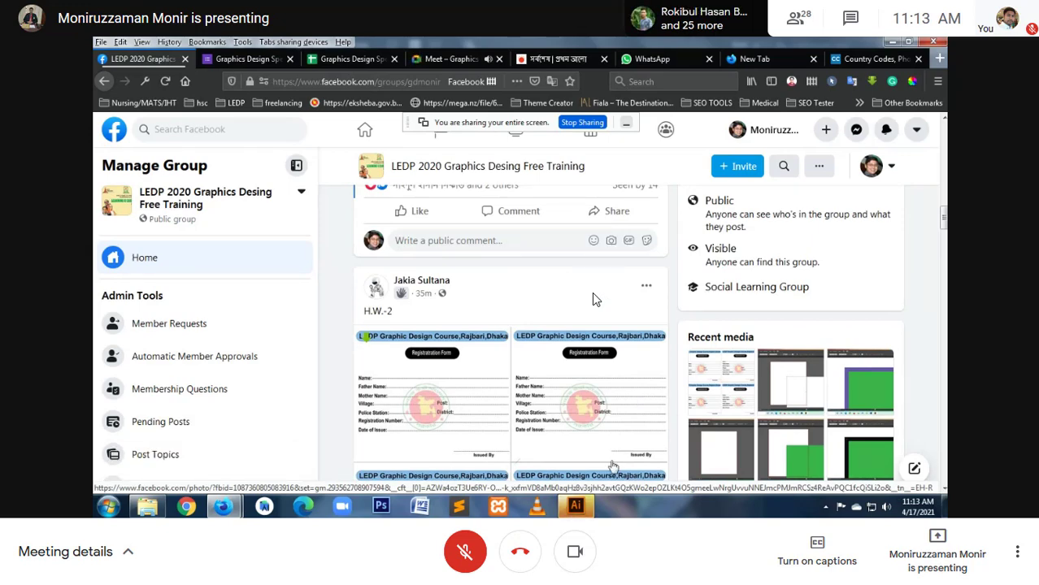
pyautogui.click(576, 506)
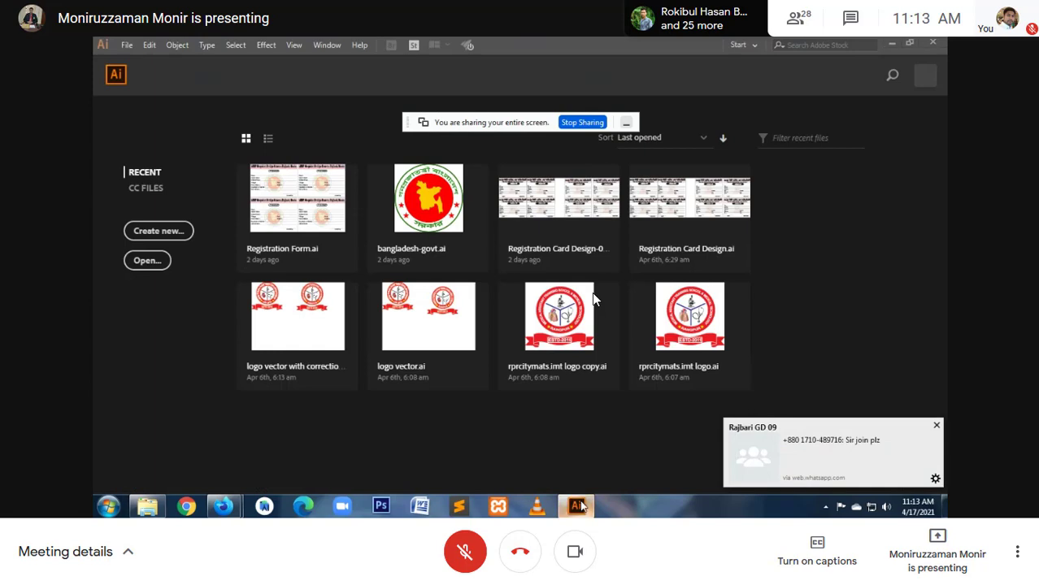
pyautogui.click(576, 506)
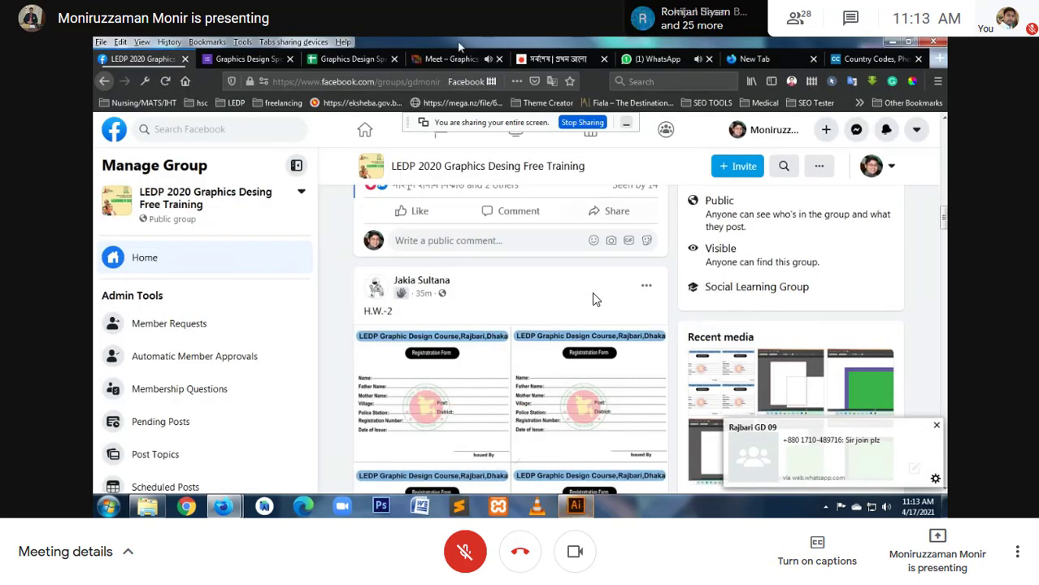
# Step: Admit all three waiting participants to the Meet call, then return to Facebook
pyautogui.click(443, 58)
pyautogui.click(639, 186)
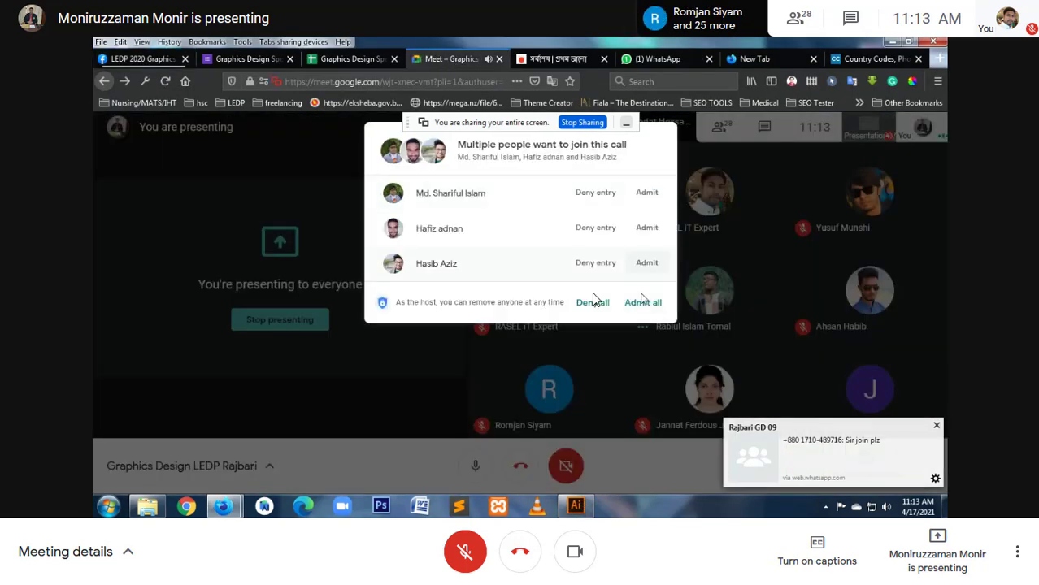
pyautogui.click(643, 302)
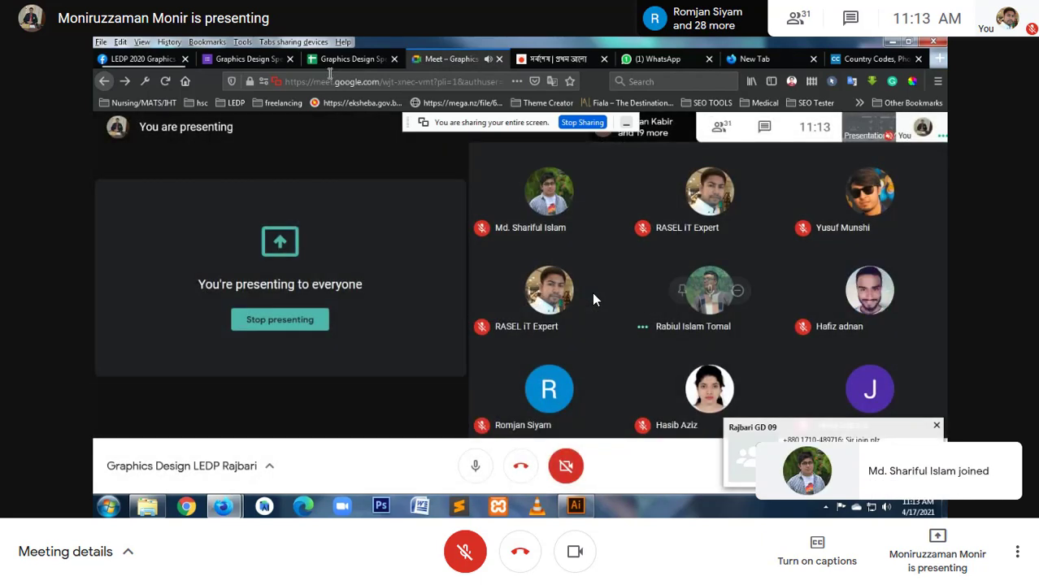
pyautogui.click(142, 58)
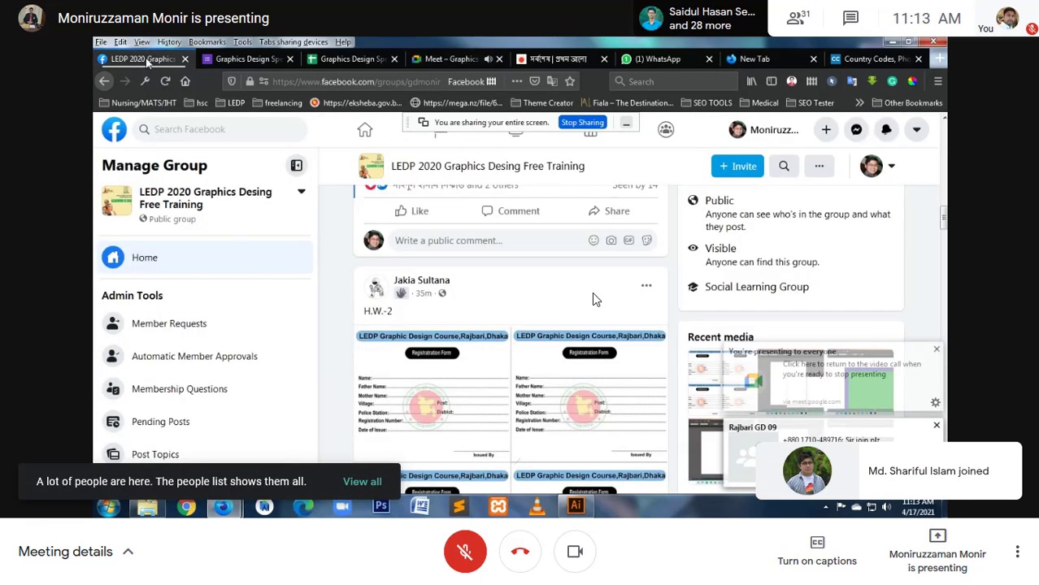
# Step: Scroll through students' registration-form homework posts down to the Homework No: 02 post
pyautogui.scroll(-1, 594, 299)
pyautogui.scroll(-5, 594, 299)
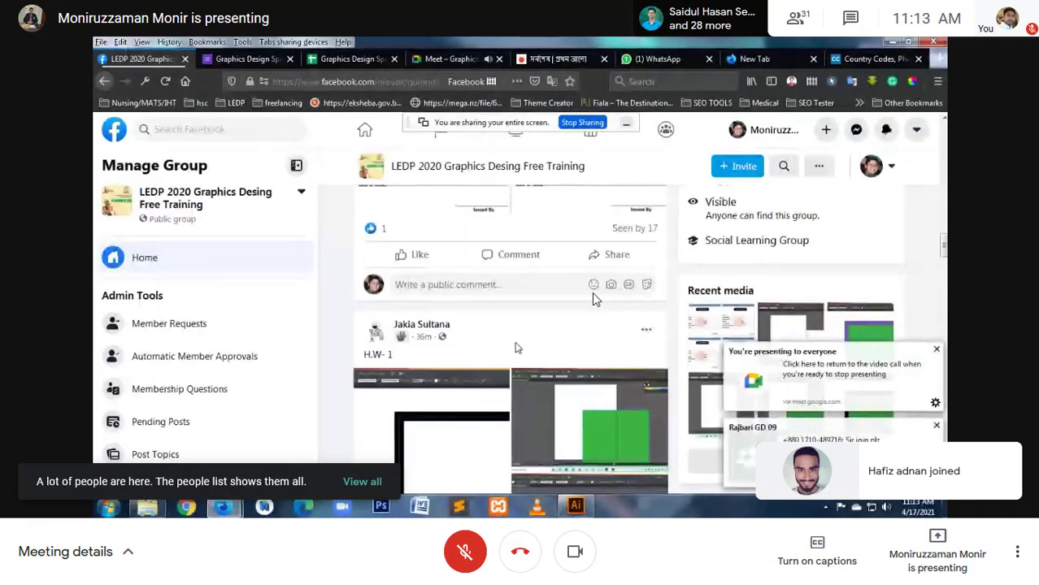
pyautogui.scroll(-2, 594, 300)
pyautogui.scroll(-4, 594, 299)
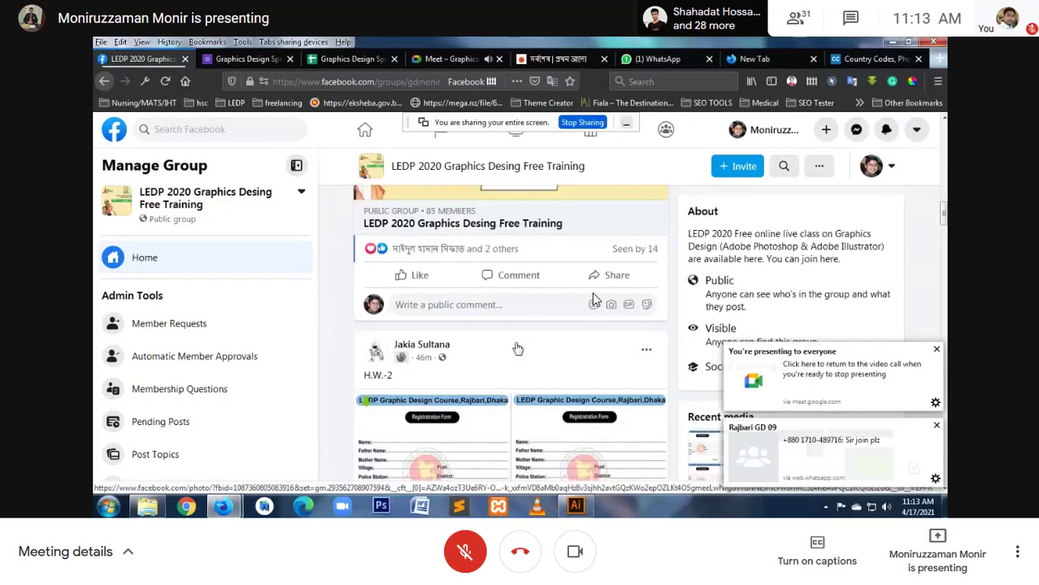
pyautogui.scroll(-4, 593, 299)
pyautogui.scroll(-5, 594, 299)
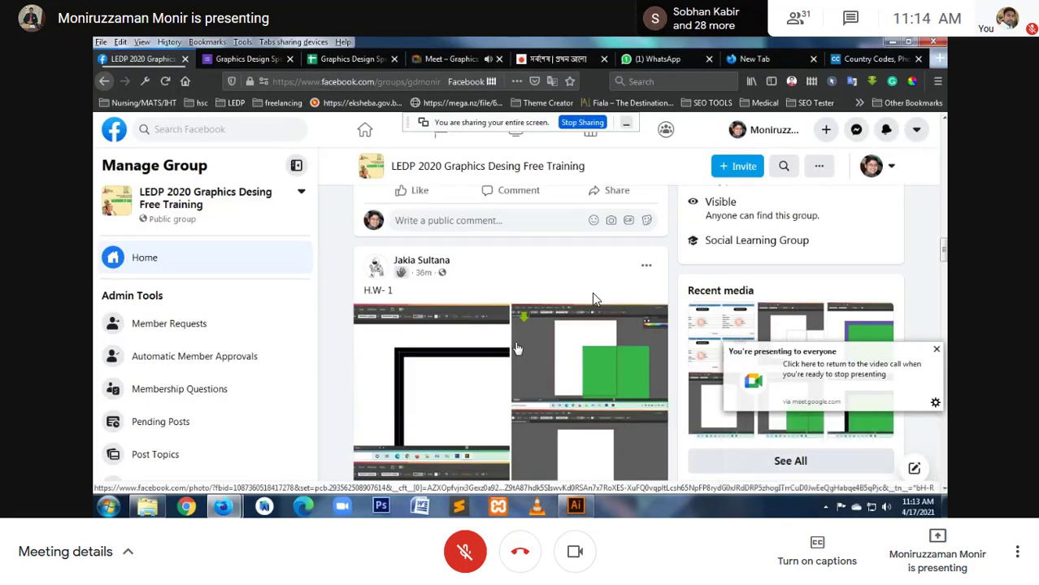
pyautogui.scroll(-3, 593, 299)
pyautogui.scroll(-3, 593, 299)
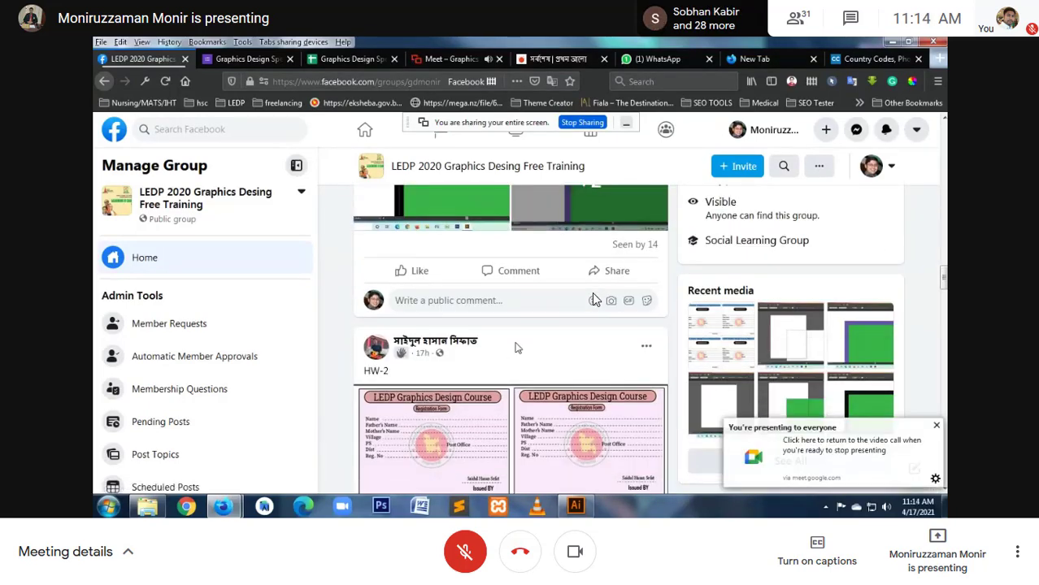
pyautogui.scroll(-2, 593, 299)
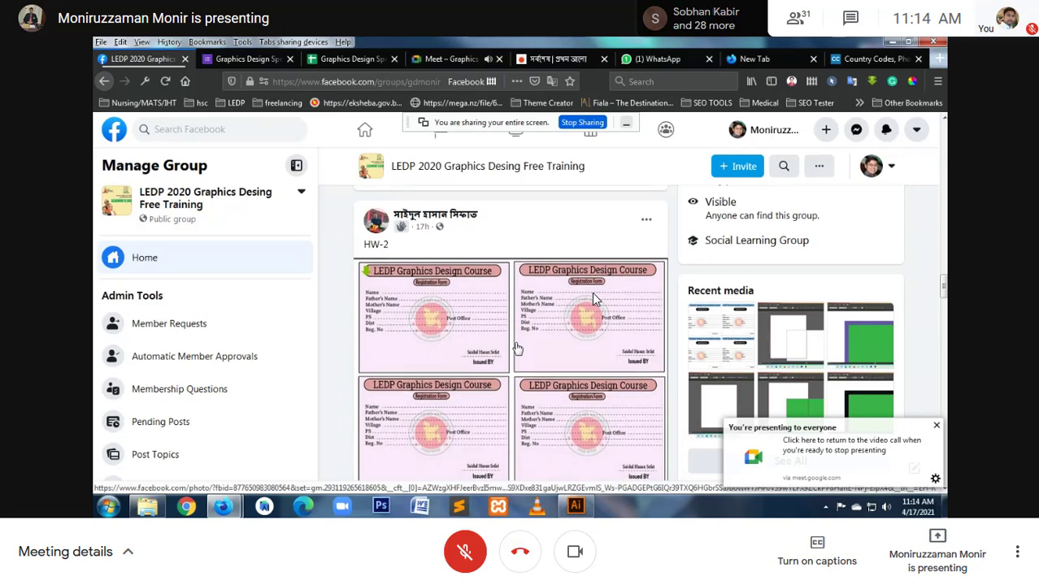
pyautogui.scroll(-1, 594, 299)
pyautogui.scroll(-2, 594, 299)
pyautogui.scroll(-1, 593, 299)
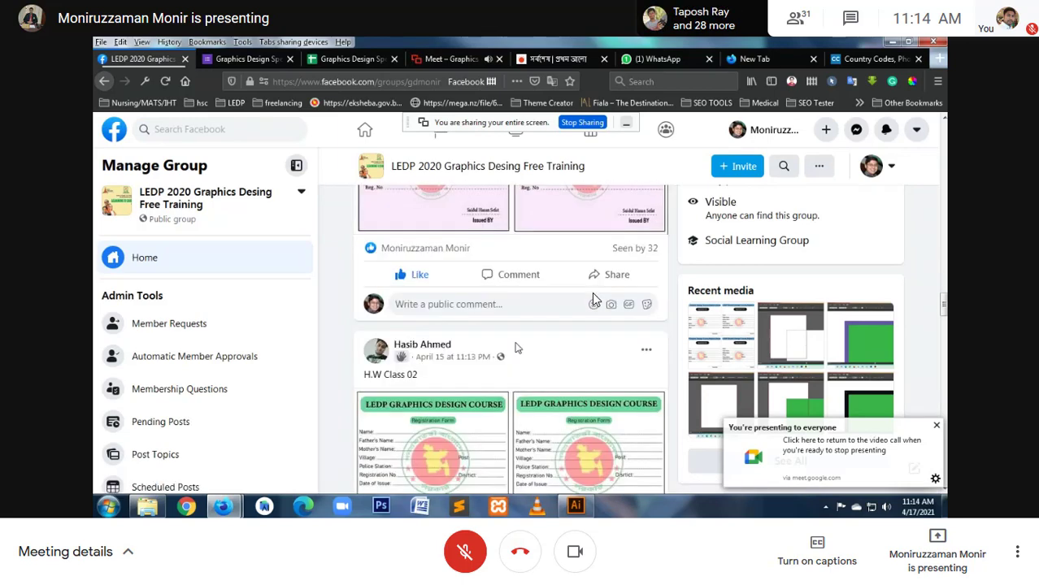
pyautogui.scroll(-3, 593, 299)
pyautogui.scroll(-2, 593, 299)
pyautogui.scroll(-2, 593, 299)
pyautogui.scroll(-3, 593, 299)
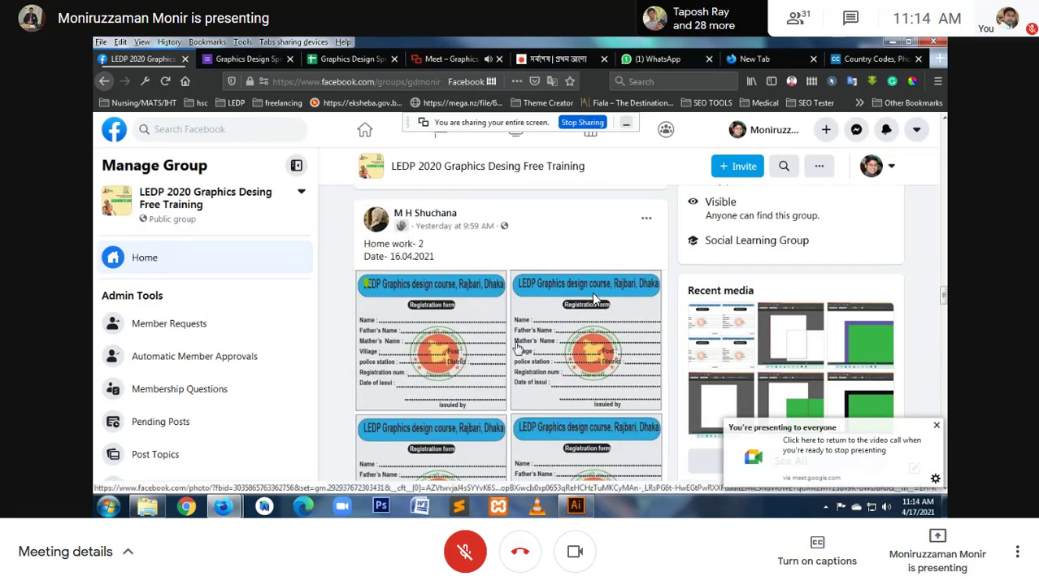
pyautogui.scroll(-5, 593, 299)
pyautogui.scroll(-1, 593, 299)
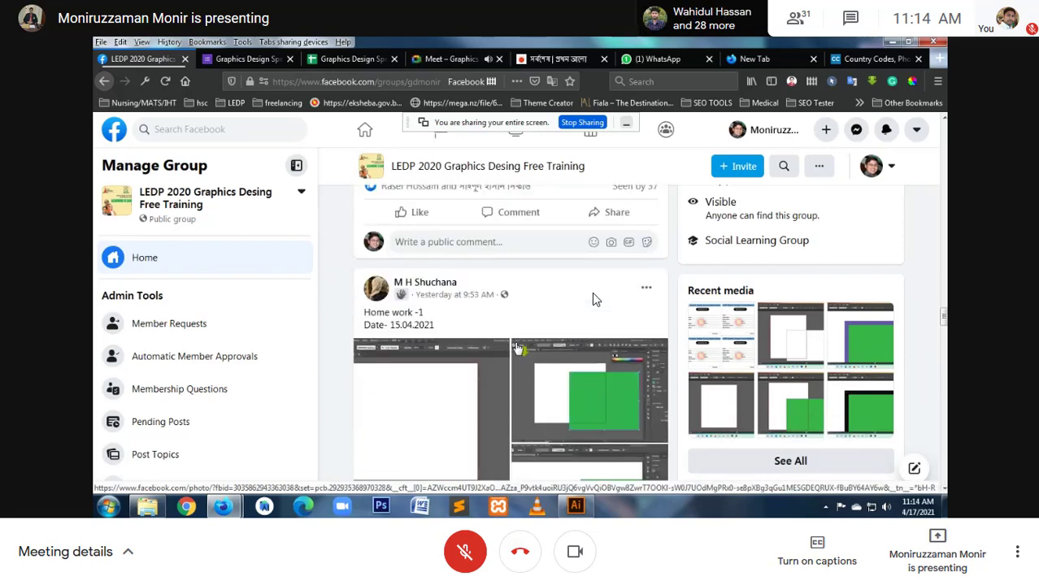
pyautogui.scroll(-3, 593, 299)
pyautogui.scroll(-2, 593, 299)
pyautogui.scroll(-2, 593, 299)
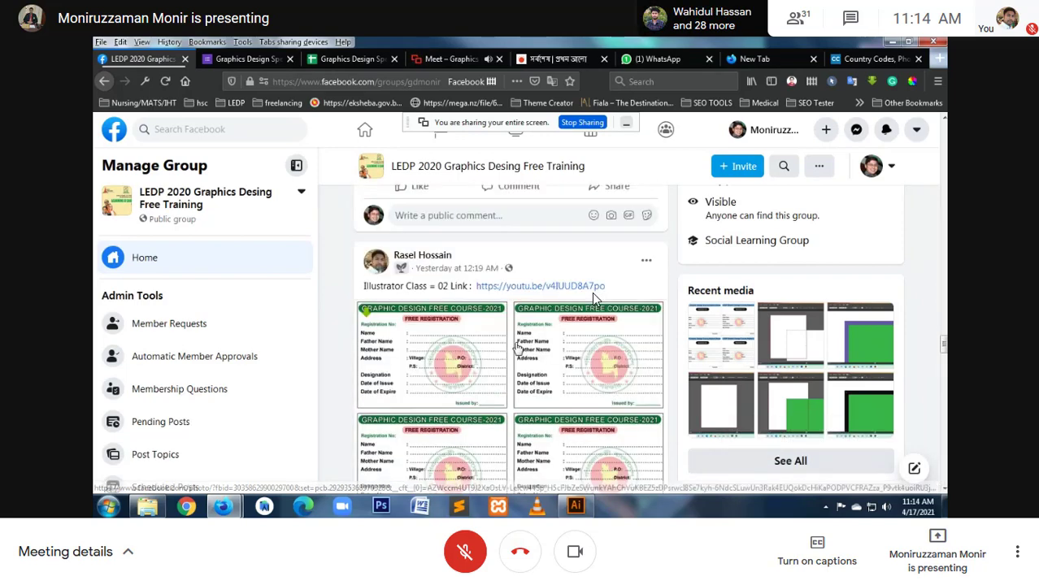
pyautogui.scroll(-5, 593, 299)
pyautogui.scroll(-2, 593, 299)
pyautogui.scroll(2, 593, 299)
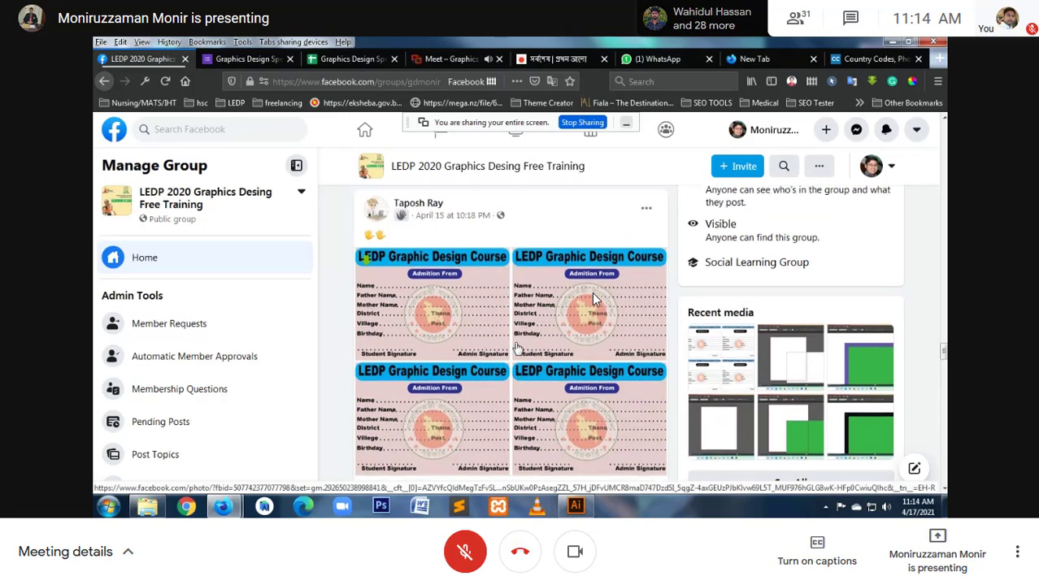
pyautogui.scroll(1, 594, 299)
pyautogui.scroll(-4, 593, 300)
pyautogui.scroll(-2, 593, 299)
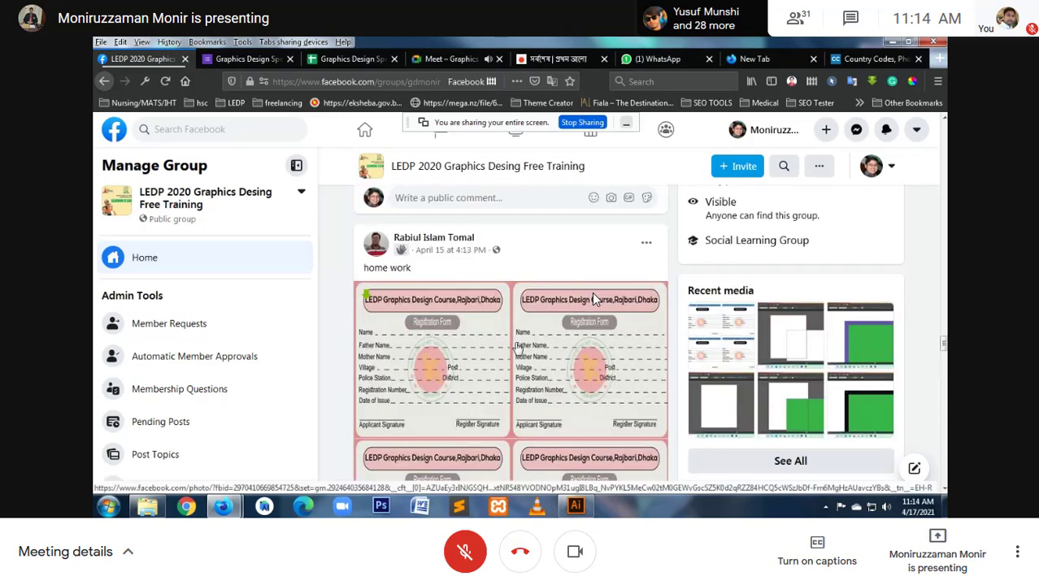
pyautogui.scroll(-4, 593, 299)
pyautogui.scroll(-2, 593, 300)
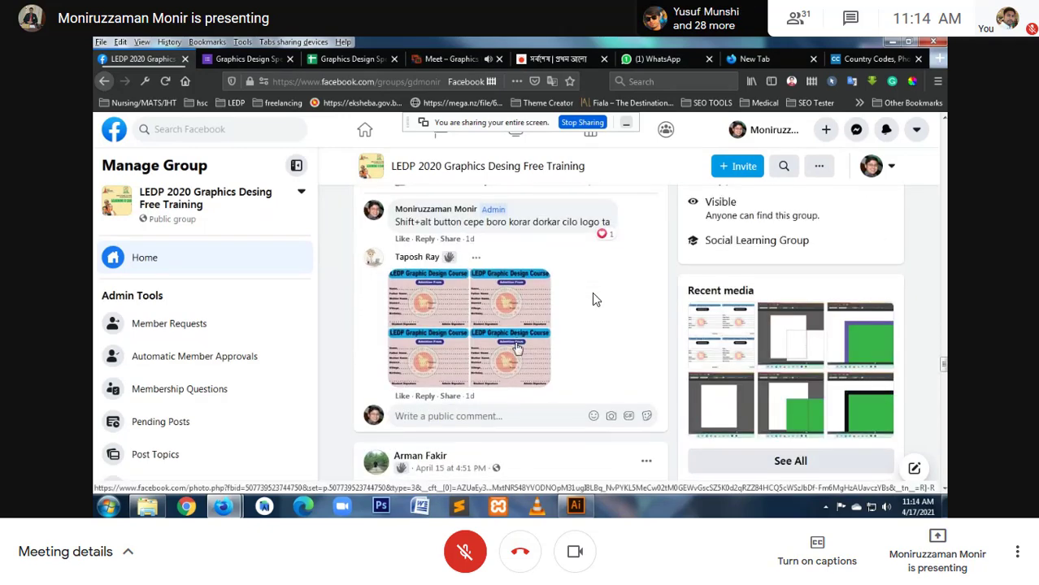
pyautogui.scroll(-2, 593, 299)
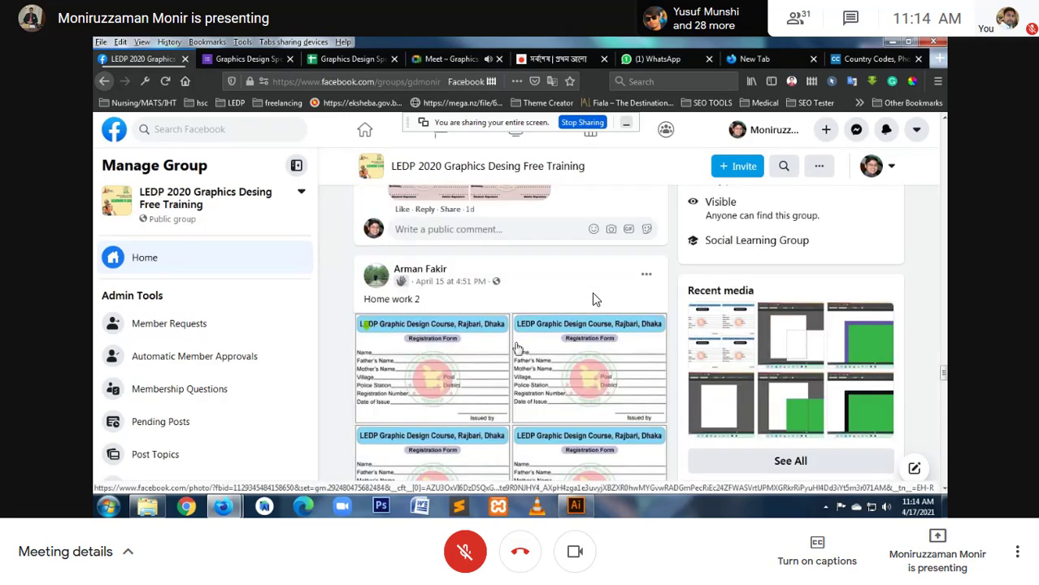
# Step: Admit the waiting person to the Meet call, then resume scrolling the Facebook feed
pyautogui.click(451, 58)
pyautogui.click(649, 188)
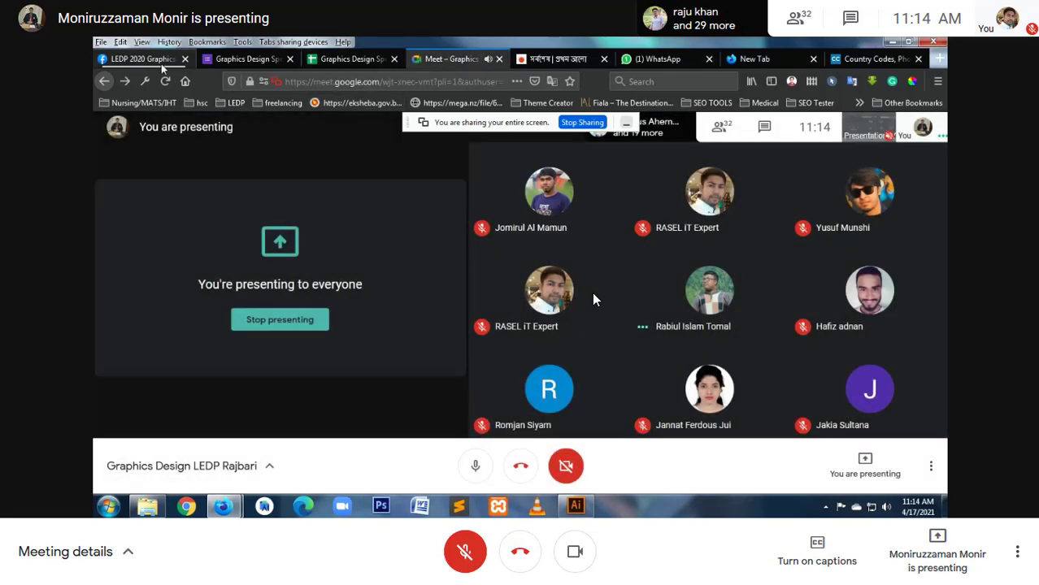
pyautogui.click(142, 60)
pyautogui.scroll(-3, 593, 300)
# Step: Scroll a little further, then back up to the LEDP 2020 group page header
pyautogui.scroll(-2, 593, 300)
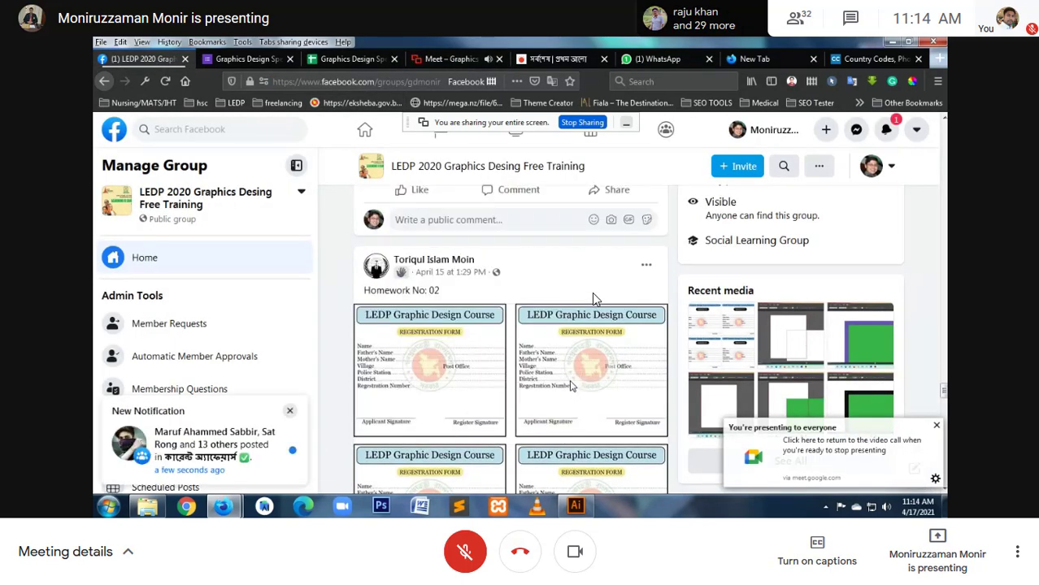
pyautogui.scroll(-5, 593, 300)
pyautogui.scroll(-2, 593, 300)
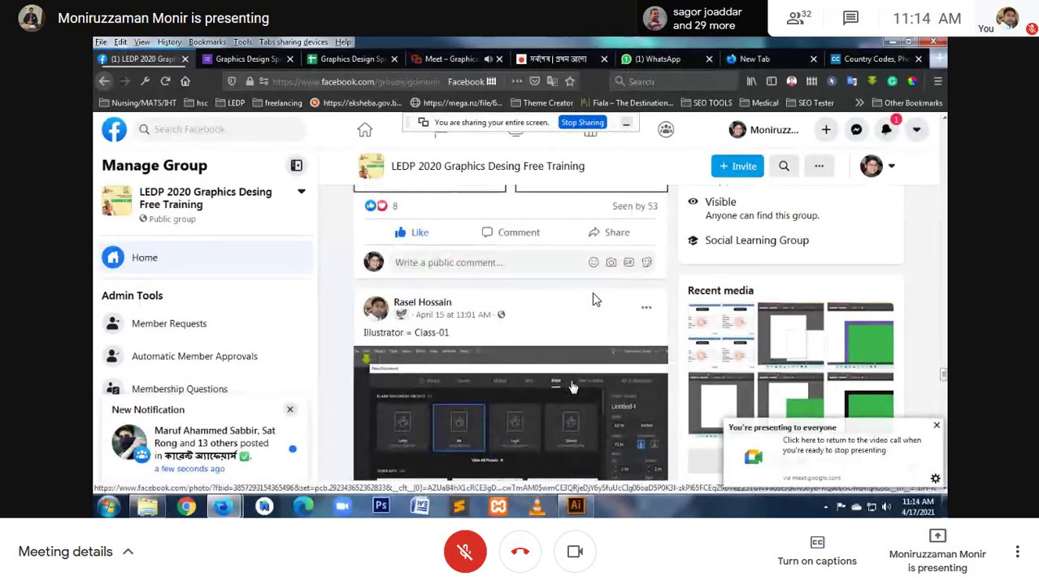
pyautogui.scroll(-3, 594, 300)
pyautogui.scroll(2, 592, 300)
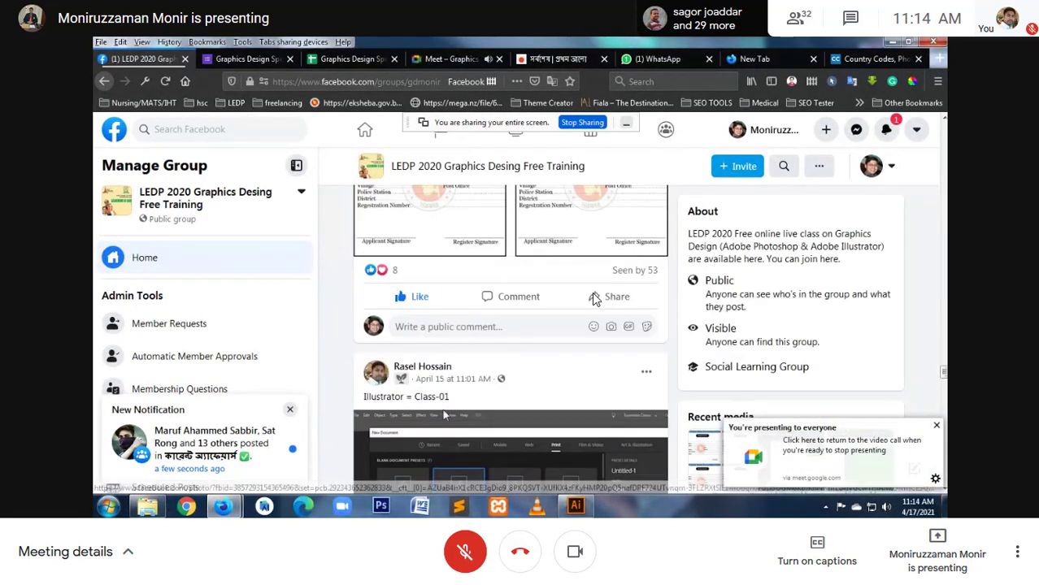
pyautogui.scroll(-3, 592, 300)
pyautogui.scroll(-5, 593, 300)
pyautogui.scroll(-5, 593, 300)
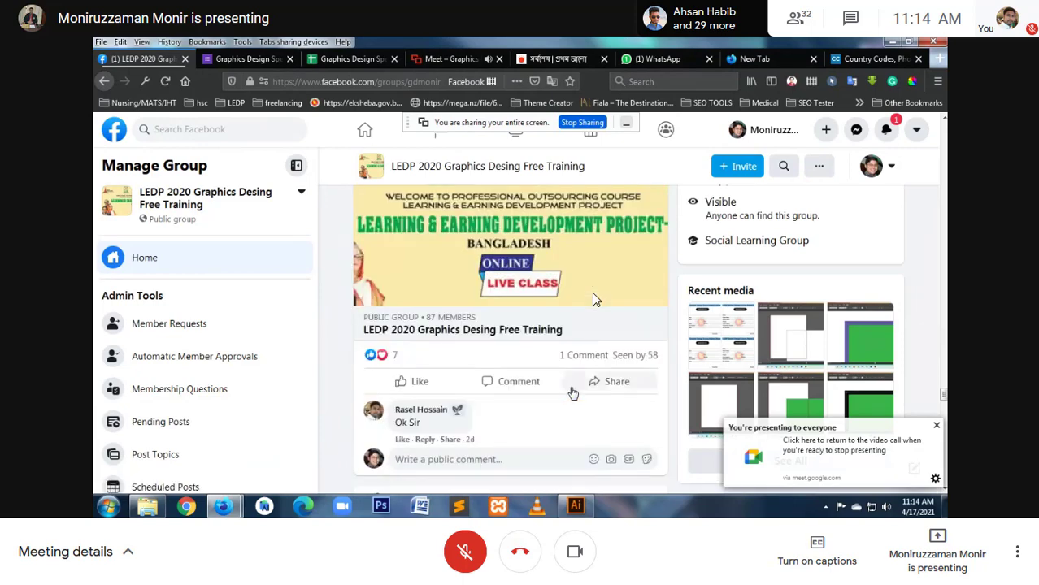
pyautogui.scroll(-5, 593, 300)
pyautogui.scroll(-4, 593, 300)
pyautogui.scroll(-4, 593, 298)
pyautogui.scroll(-5, 593, 298)
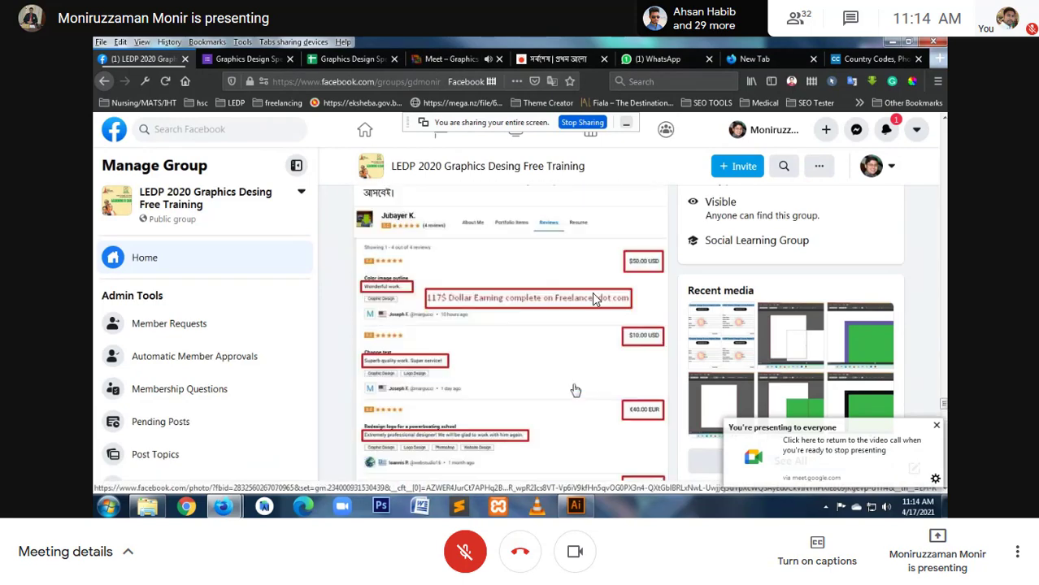
pyautogui.scroll(5, 594, 299)
pyautogui.scroll(5, 593, 299)
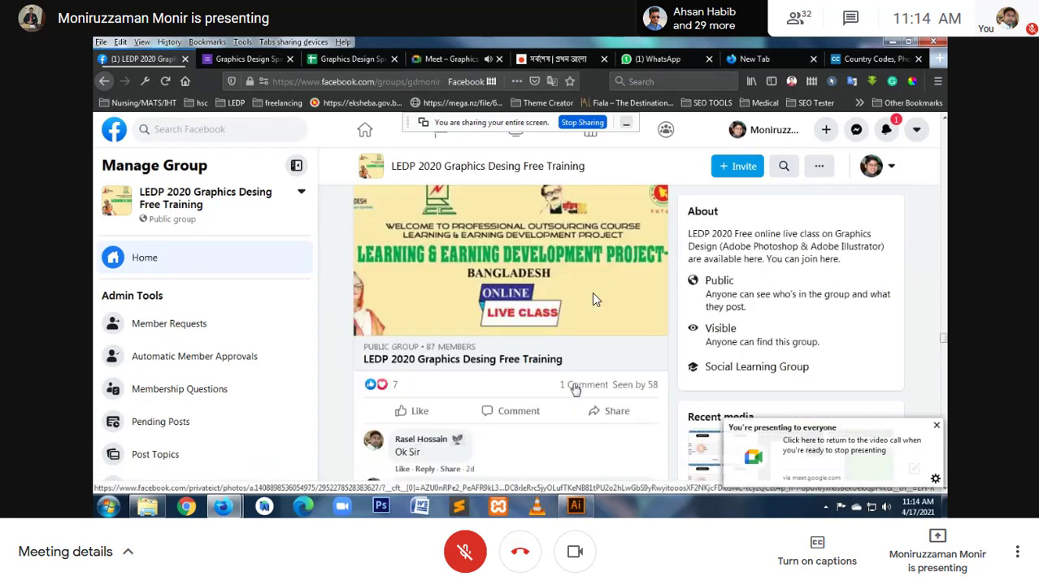
pyautogui.scroll(5, 593, 299)
pyautogui.scroll(5, 593, 300)
pyautogui.scroll(5, 593, 299)
pyautogui.scroll(5, 594, 300)
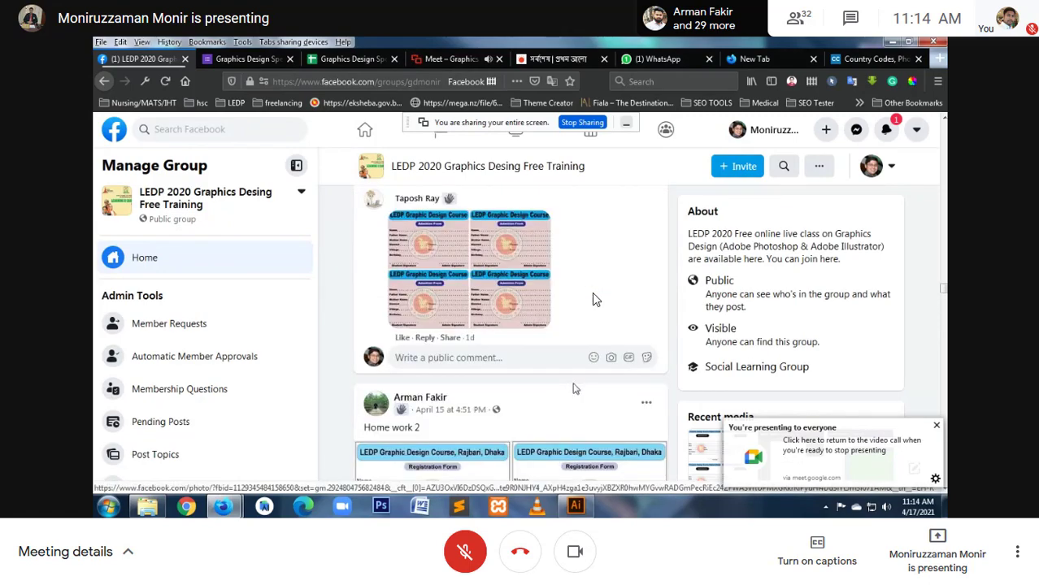
pyautogui.scroll(5, 593, 300)
pyautogui.scroll(5, 593, 299)
pyautogui.scroll(5, 593, 299)
pyautogui.scroll(5, 593, 299)
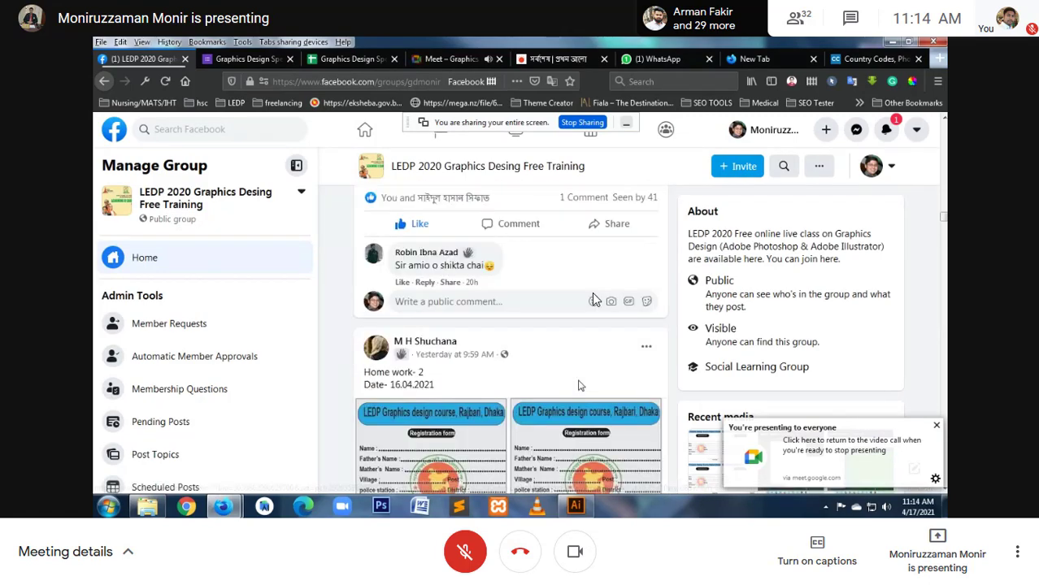
pyautogui.scroll(5, 593, 299)
pyautogui.scroll(5, 593, 299)
pyautogui.scroll(5, 594, 299)
pyautogui.scroll(5, 593, 299)
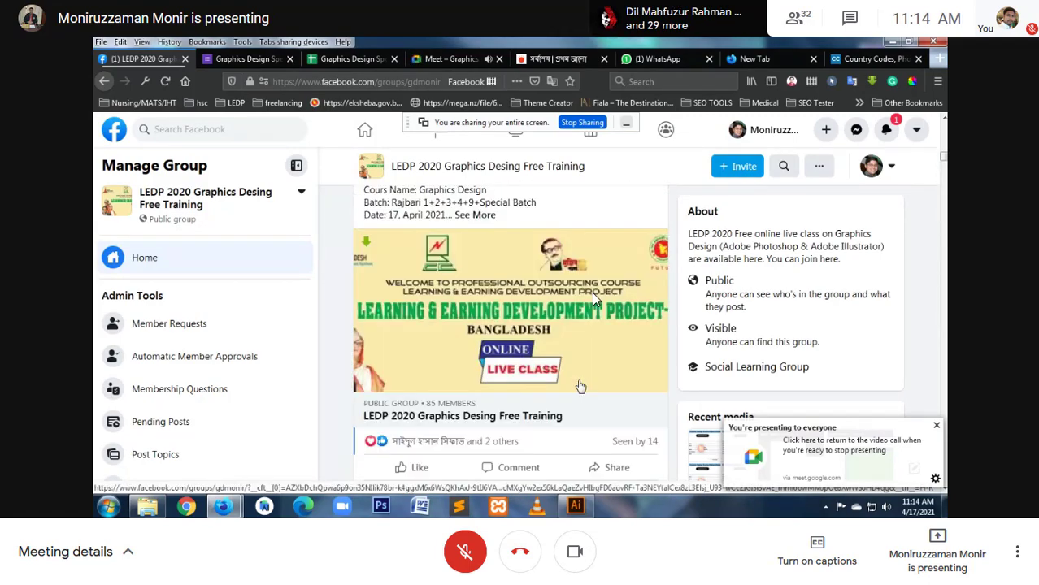
pyautogui.scroll(5, 594, 299)
pyautogui.scroll(2, 593, 299)
pyautogui.scroll(-3, 593, 299)
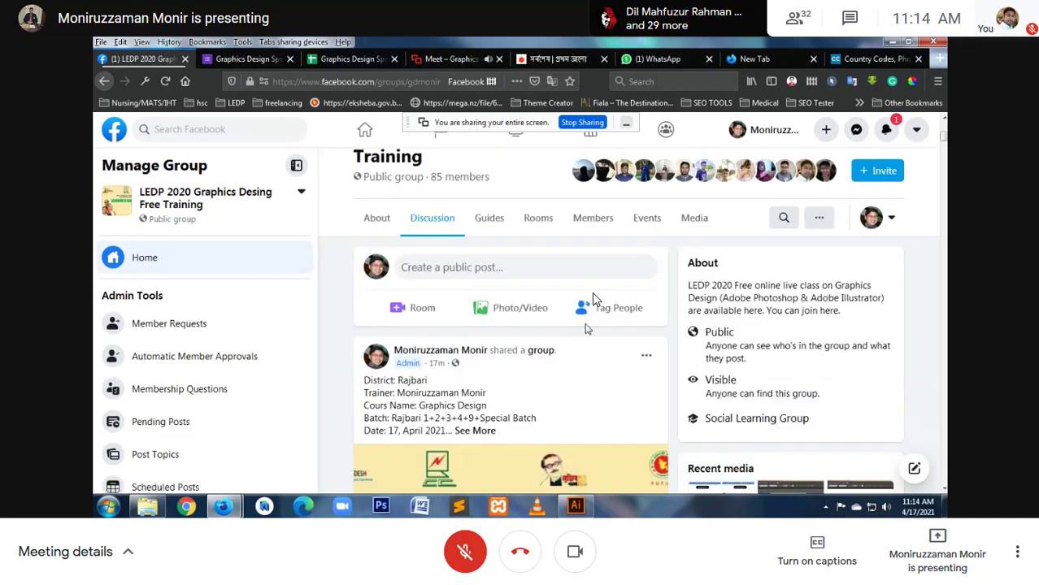
# Step: Select and deselect the 'members' subtitle text, then go to the WhatsApp chat
pyautogui.moveTo(446, 176); pyautogui.dragTo(489, 177)
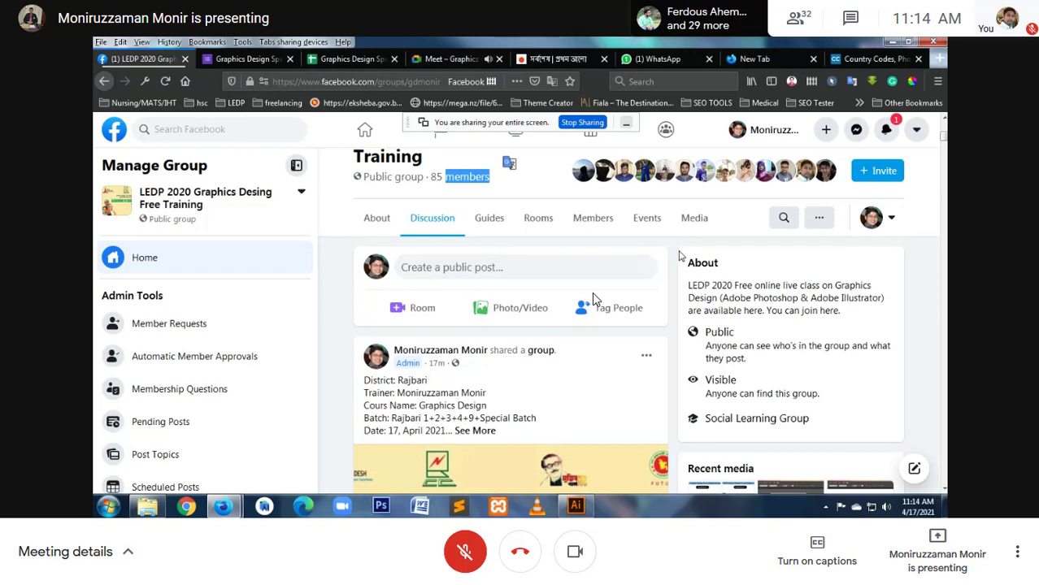
pyautogui.click(676, 248)
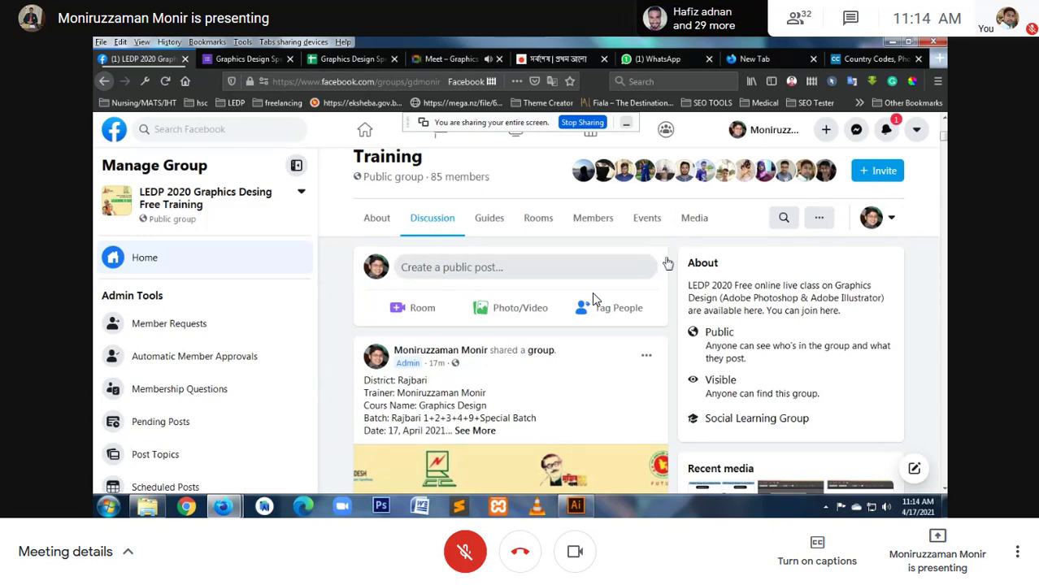
pyautogui.click(665, 60)
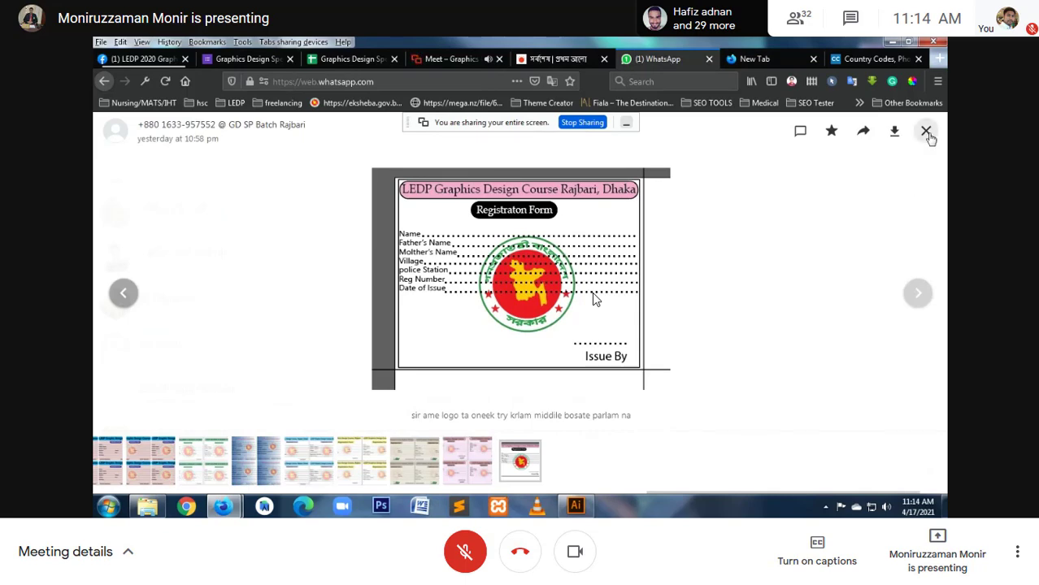
# Step: Close the image viewer, scroll back through the GD SP Batch Rajbari chat, and enlarge a registration-form image
pyautogui.click(927, 132)
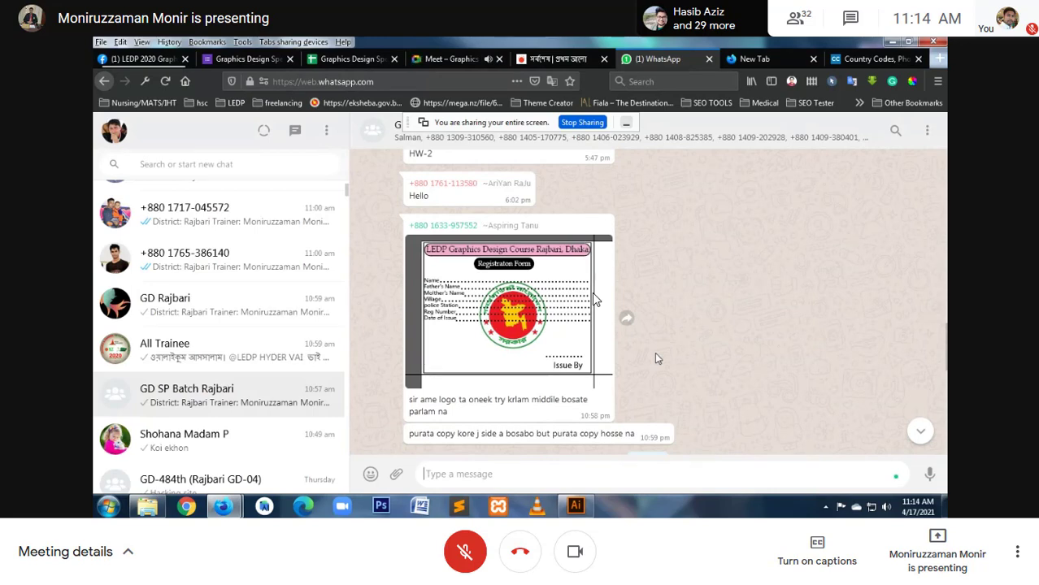
pyautogui.scroll(1, 657, 358)
pyautogui.scroll(2, 657, 358)
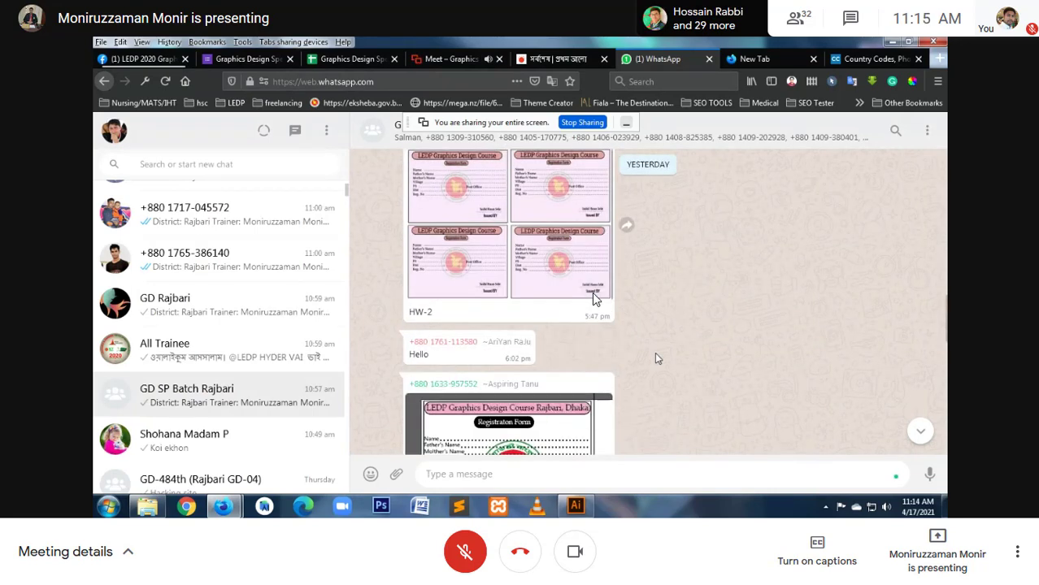
pyautogui.scroll(1, 657, 358)
pyautogui.scroll(1, 657, 358)
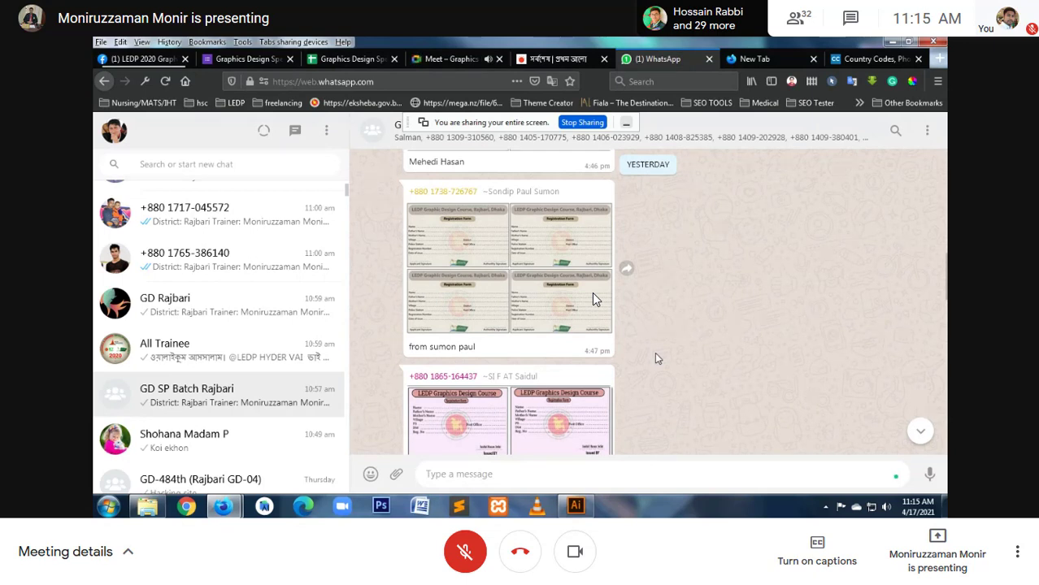
pyautogui.scroll(1, 657, 359)
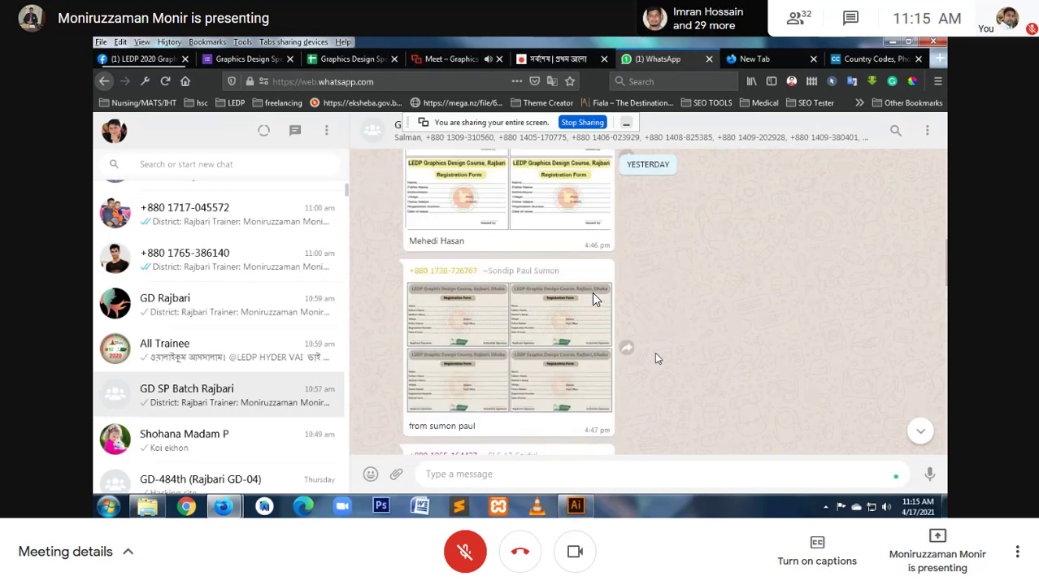
pyautogui.scroll(1, 658, 358)
pyautogui.scroll(1, 657, 358)
pyautogui.scroll(2, 657, 359)
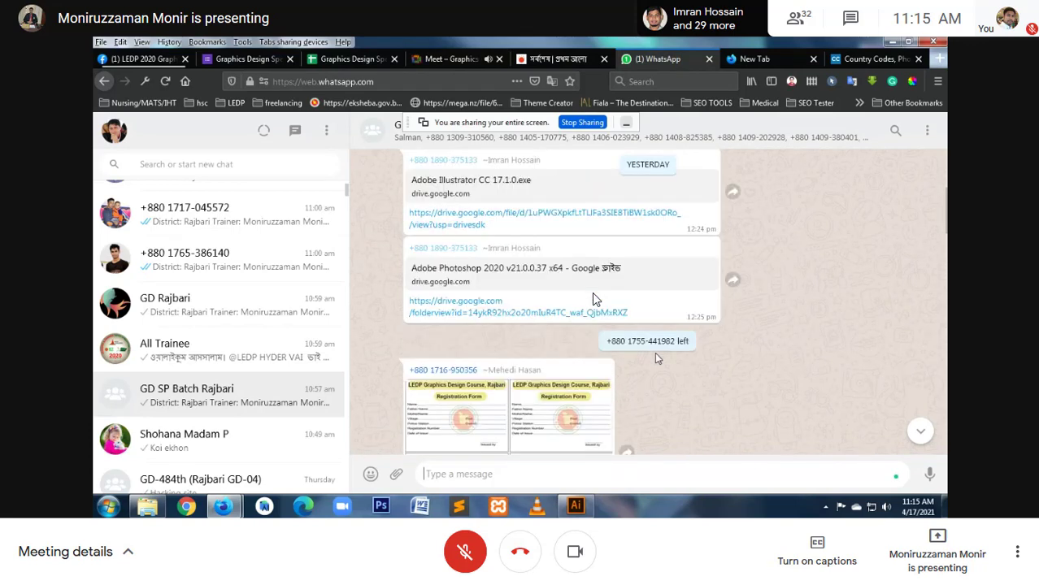
pyautogui.scroll(2, 658, 358)
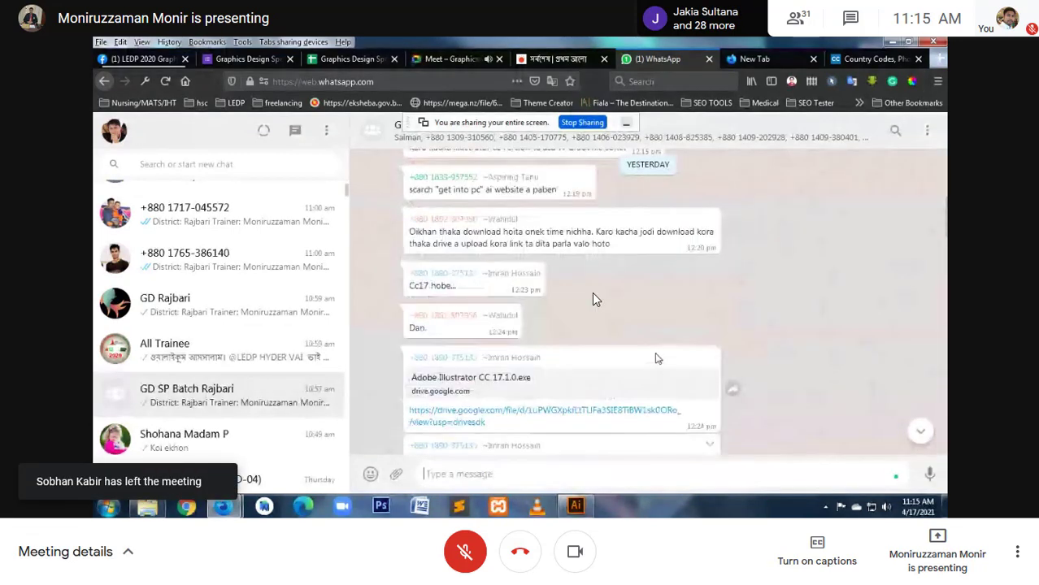
pyautogui.scroll(1, 658, 358)
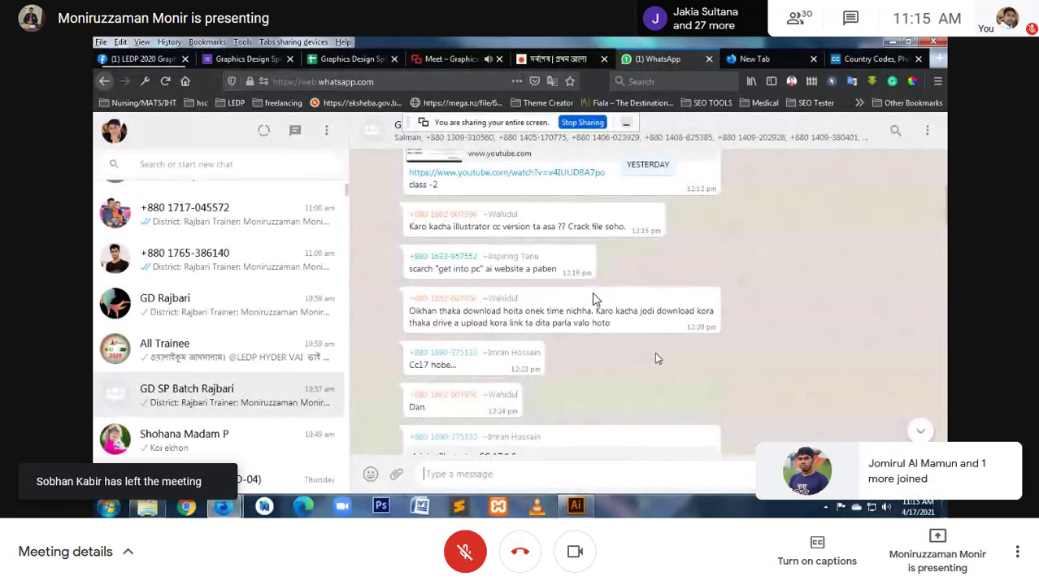
pyautogui.scroll(1, 658, 358)
pyautogui.scroll(1, 658, 358)
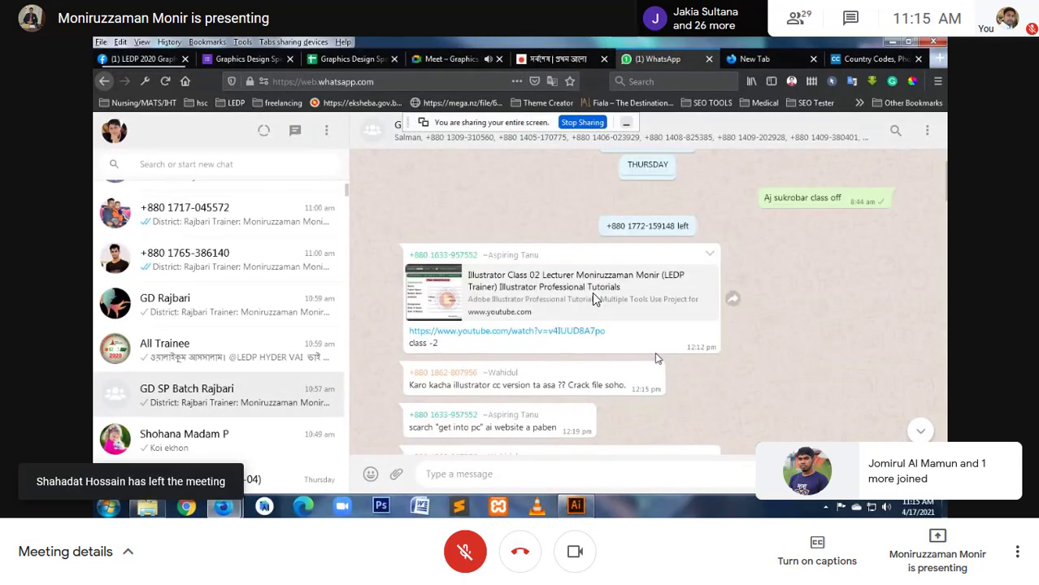
pyautogui.scroll(2, 657, 358)
pyautogui.scroll(1, 657, 359)
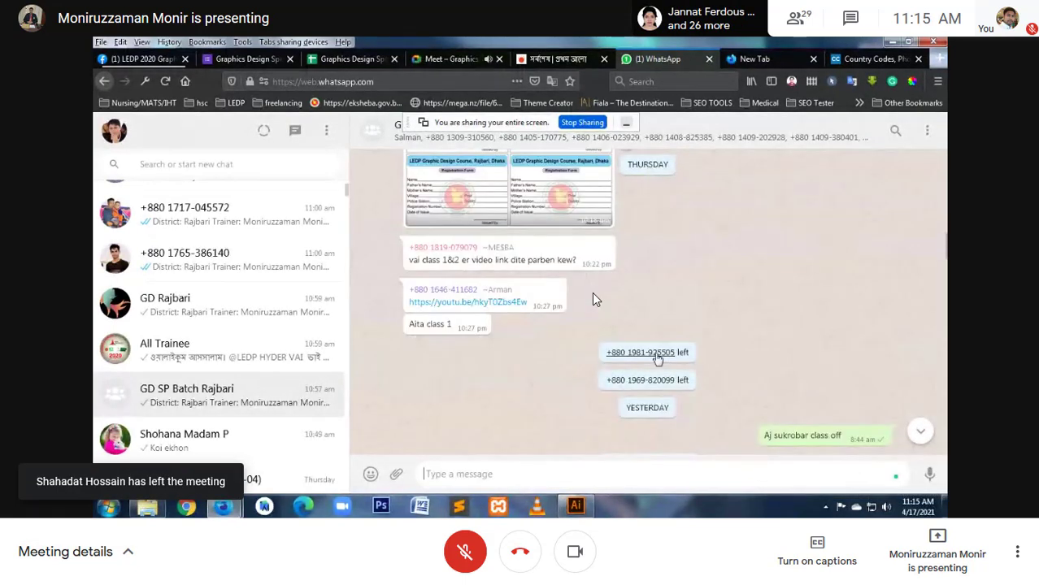
pyautogui.scroll(1, 656, 359)
pyautogui.scroll(1, 657, 358)
pyautogui.scroll(2, 657, 358)
pyautogui.scroll(1, 658, 358)
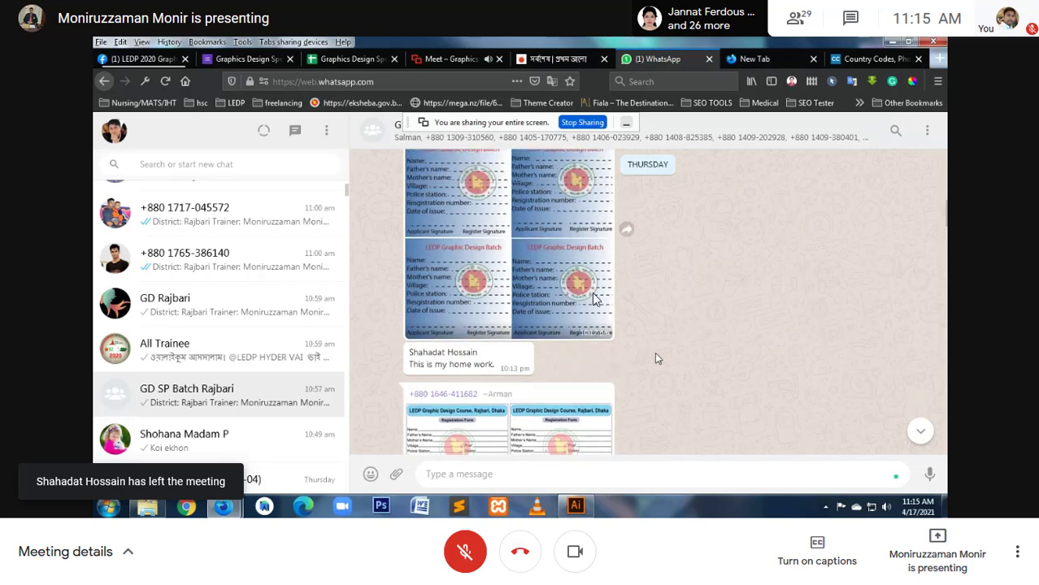
pyautogui.scroll(1, 658, 358)
pyautogui.scroll(1, 658, 358)
pyautogui.scroll(1, 657, 358)
pyautogui.scroll(1, 658, 359)
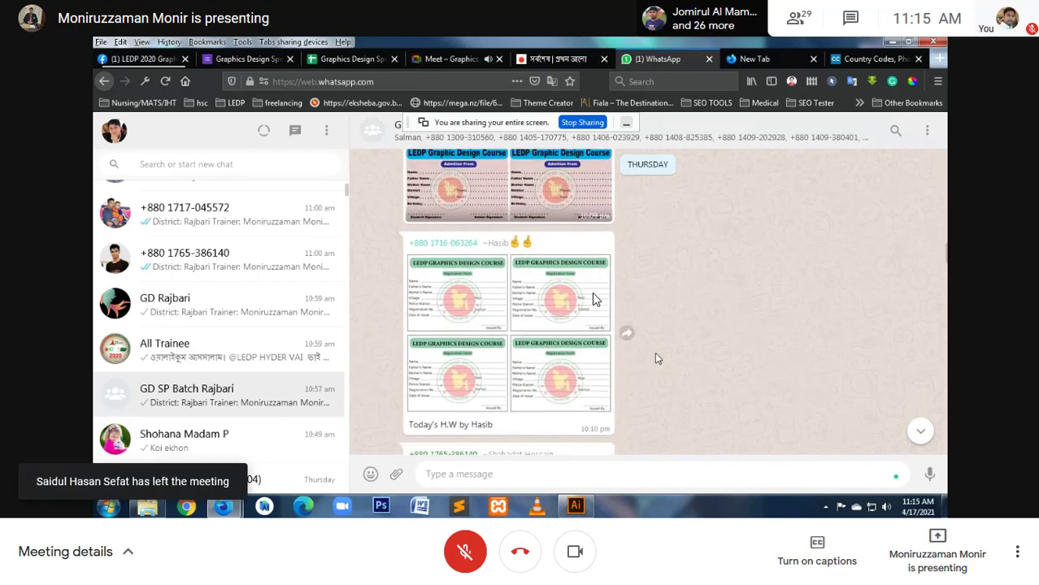
pyautogui.scroll(1, 657, 358)
pyautogui.scroll(1, 657, 358)
pyautogui.scroll(1, 658, 359)
pyautogui.scroll(1, 657, 359)
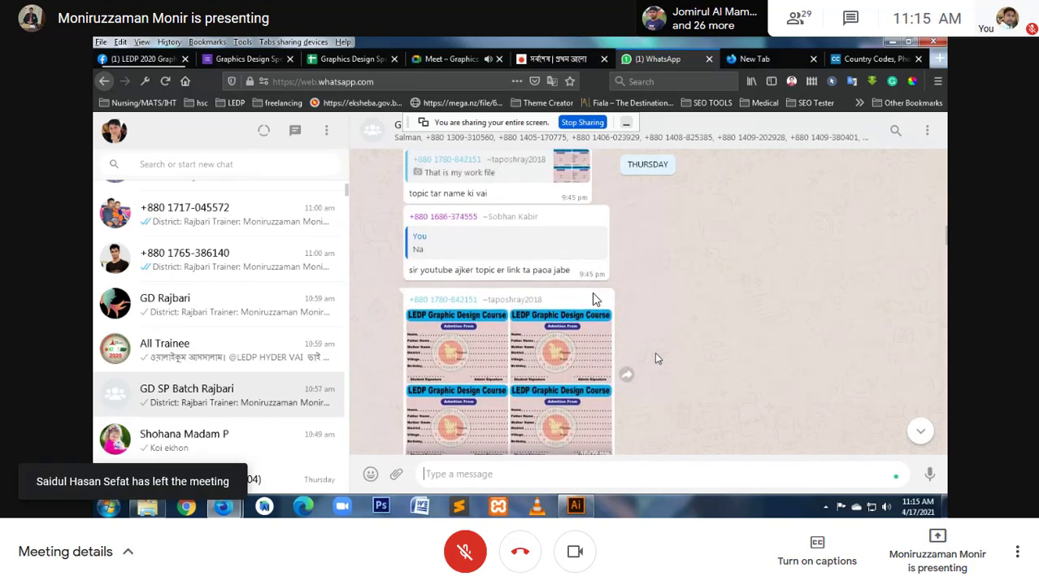
pyautogui.moveTo(475, 366)
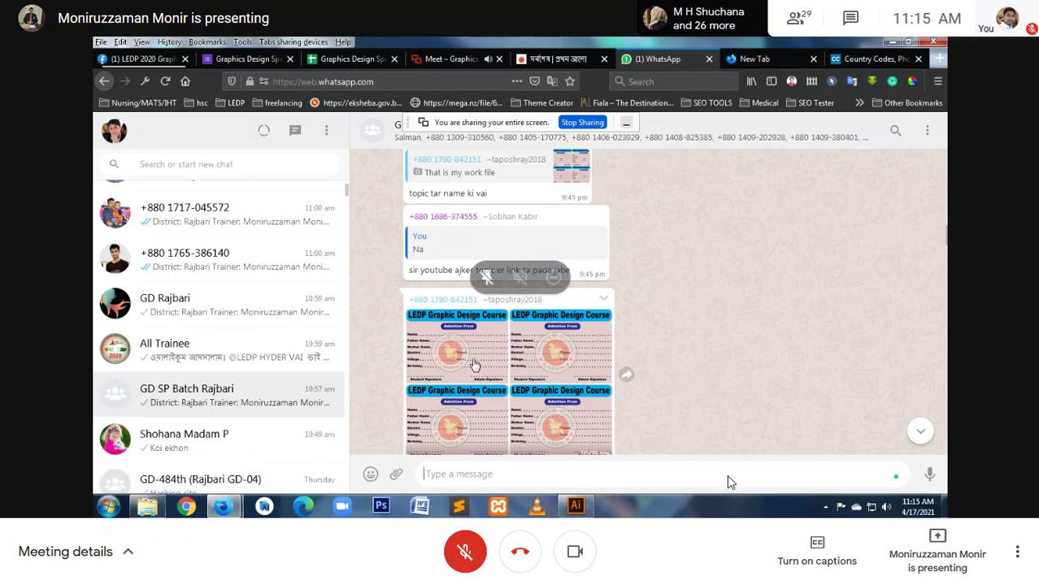
pyautogui.click(473, 365)
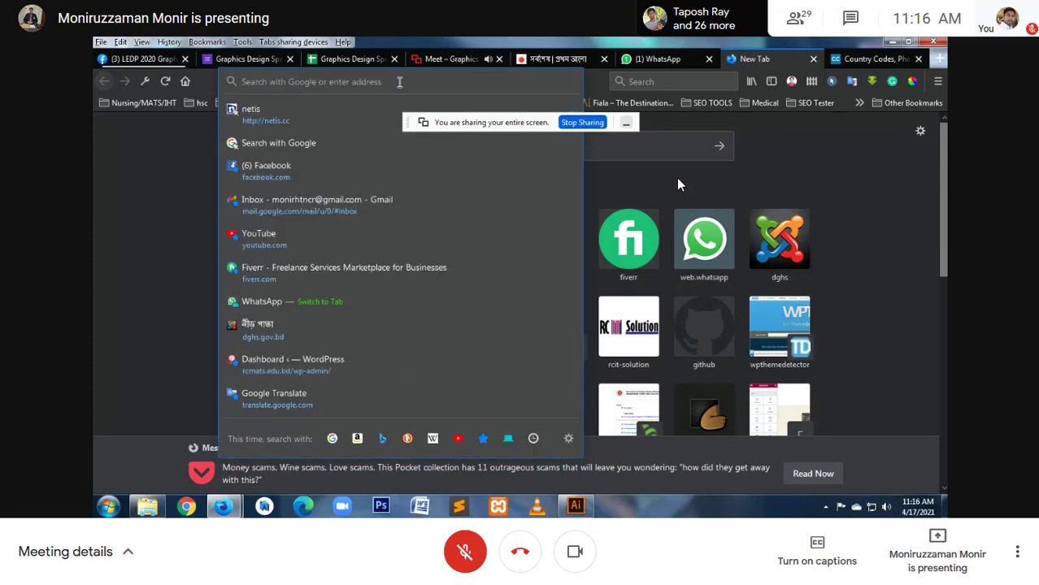
# Step: Load mega.nz by entering 'mega' in the address bar, then return to the Google Meet call
pyautogui.write('mez')
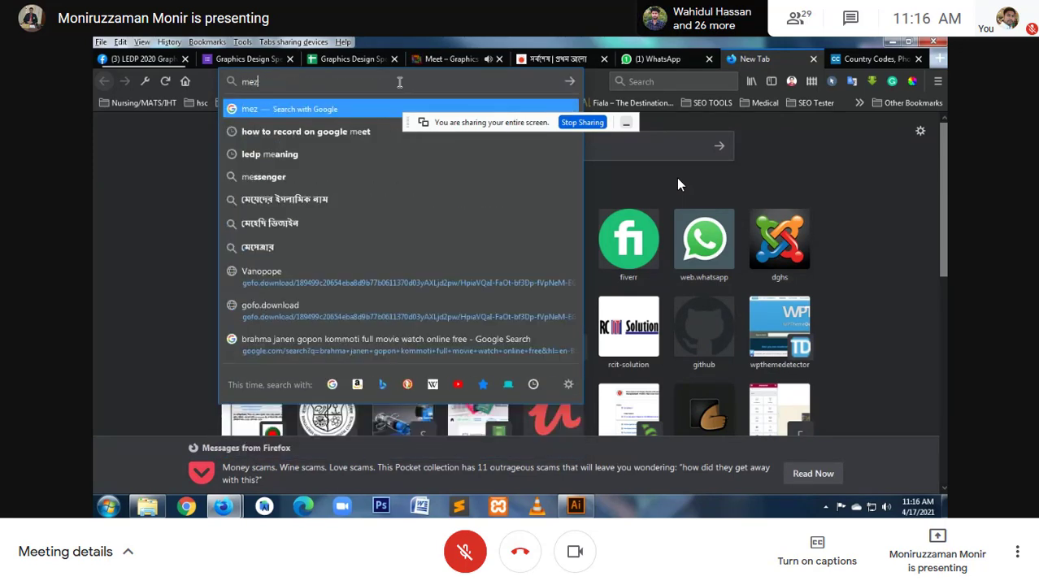
pyautogui.press('BackSpace')
pyautogui.write('ga')
pyautogui.press('Return')
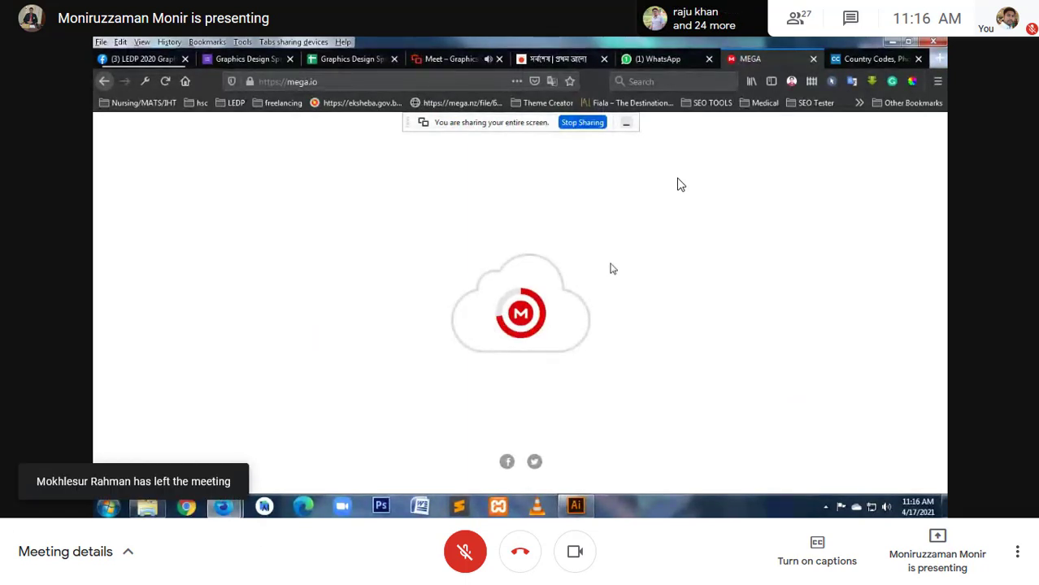
pyautogui.click(446, 58)
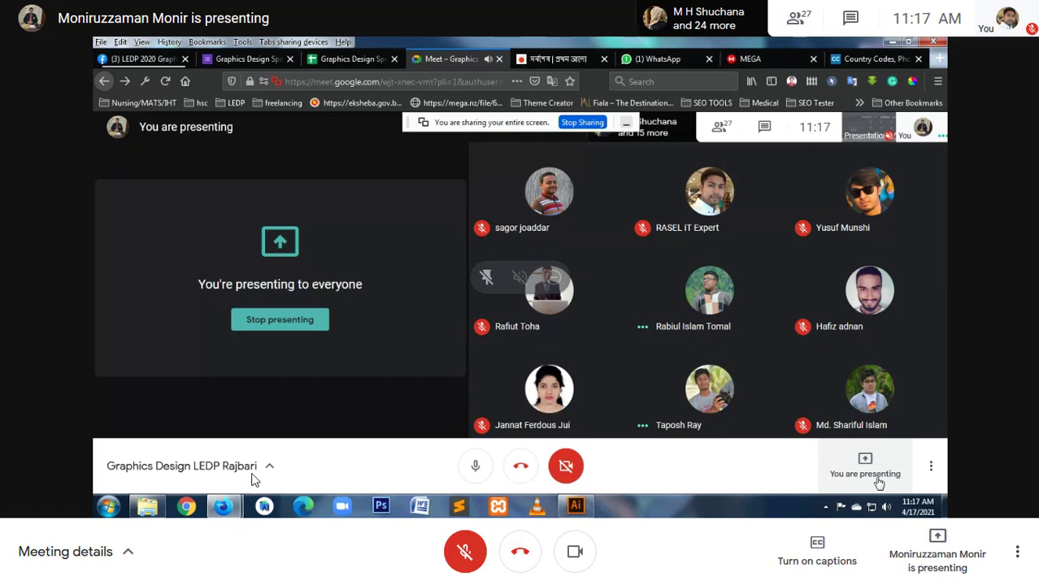
# Step: Toggle the meeting details and presenting options, then bring up the three-dot More options menu
pyautogui.click(126, 552)
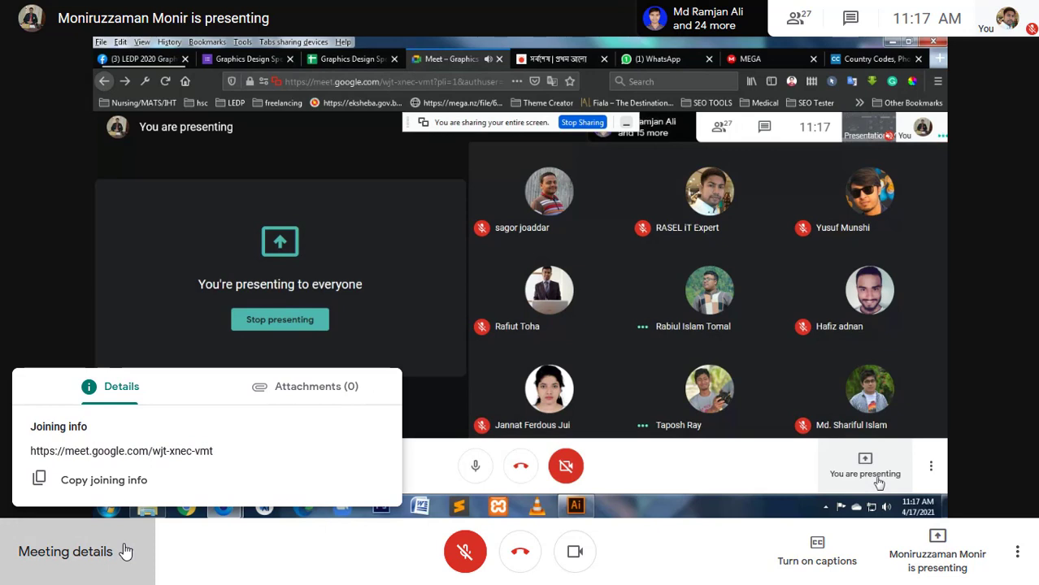
pyautogui.click(126, 552)
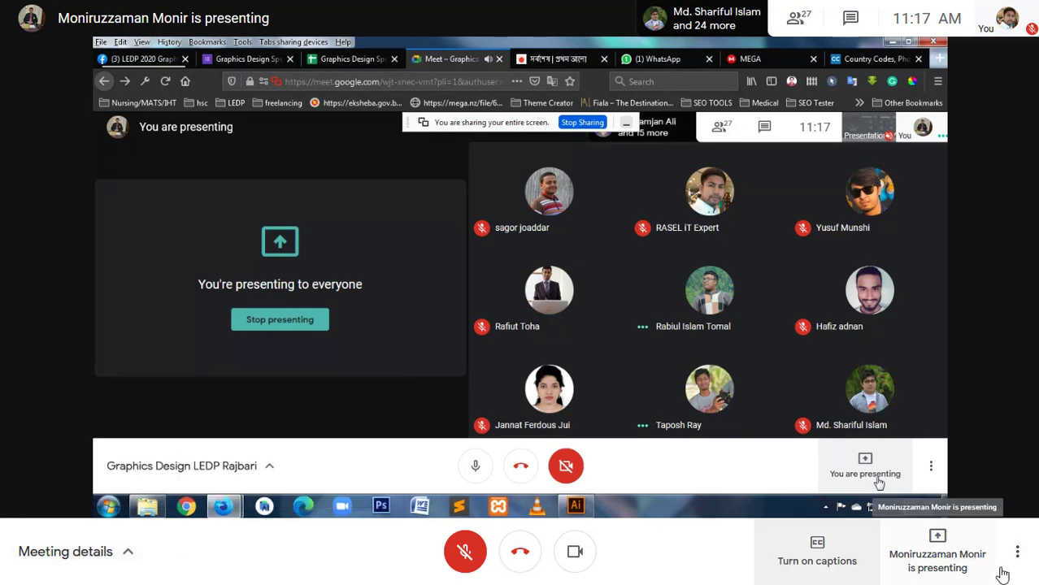
pyautogui.click(963, 553)
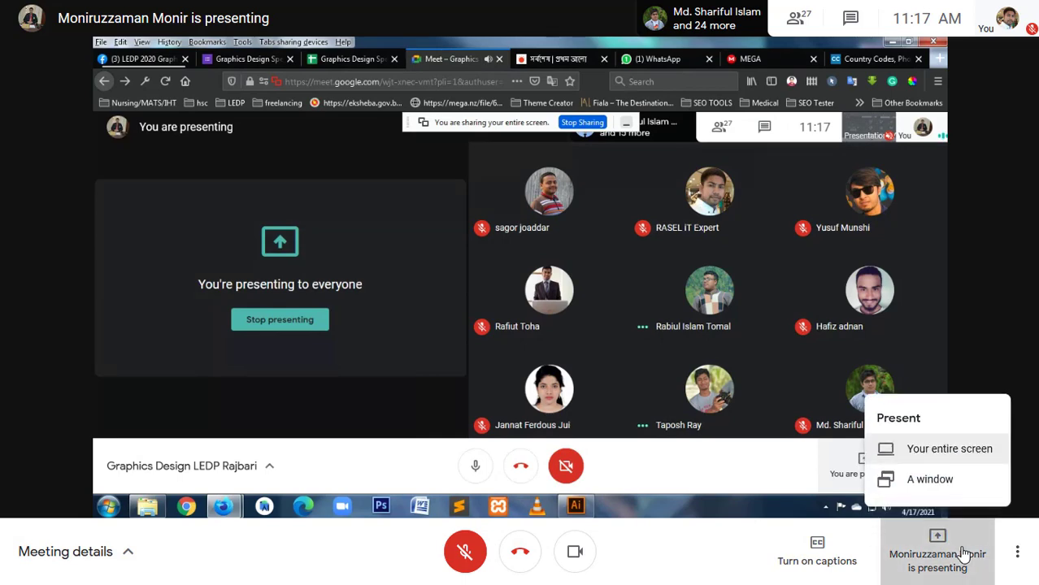
pyautogui.click(963, 553)
pyautogui.click(1019, 553)
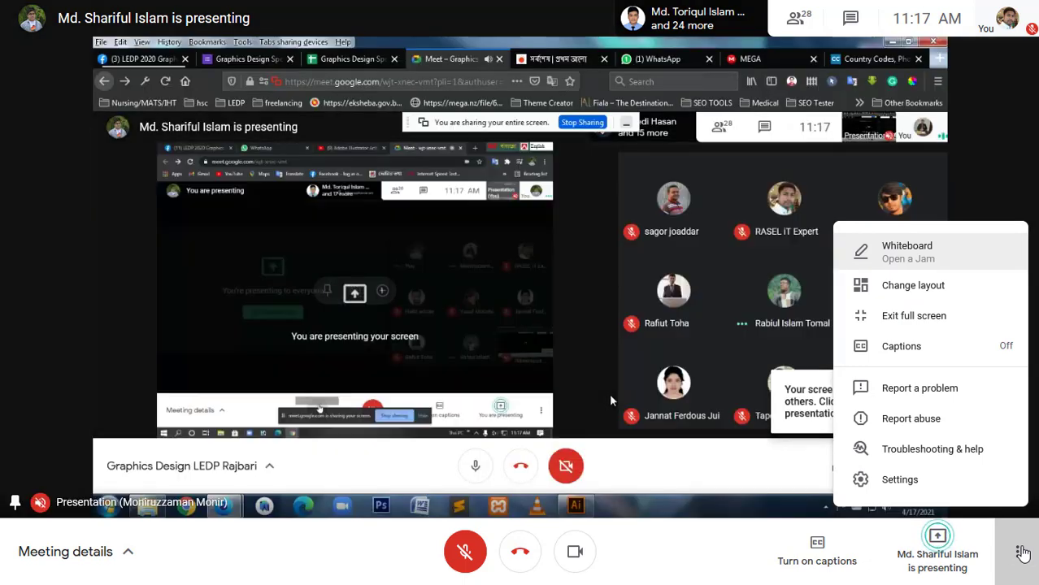
# Step: Close More options, toggle live captions on and off, then exit full screen with F11
pyautogui.click(1021, 553)
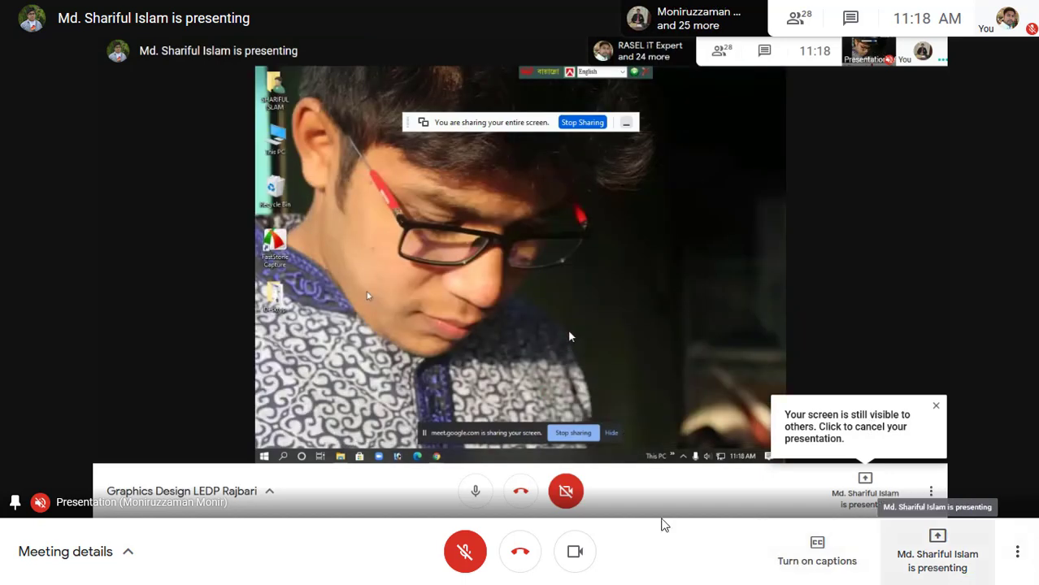
pyautogui.click(812, 573)
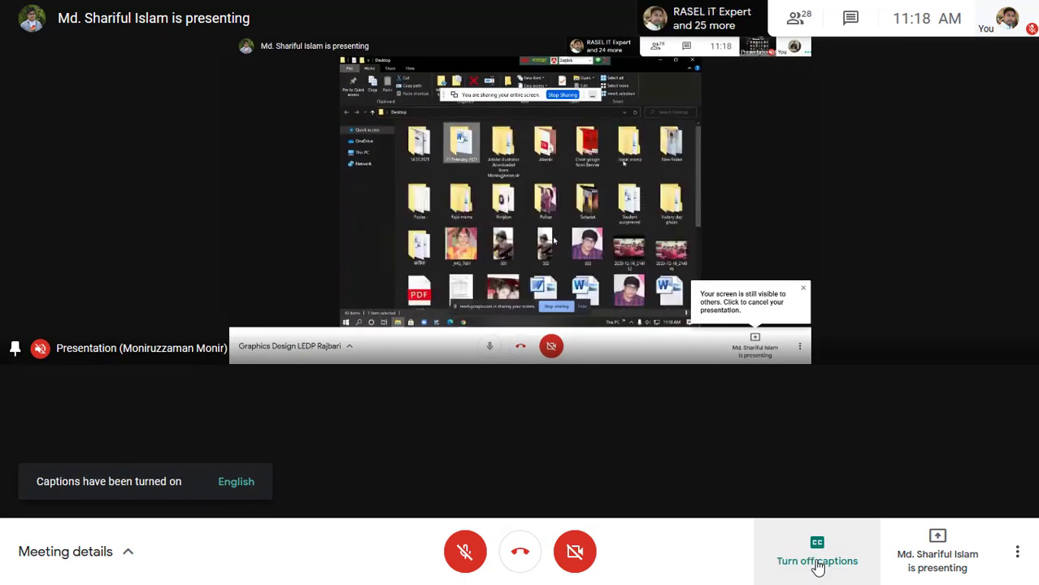
pyautogui.click(818, 569)
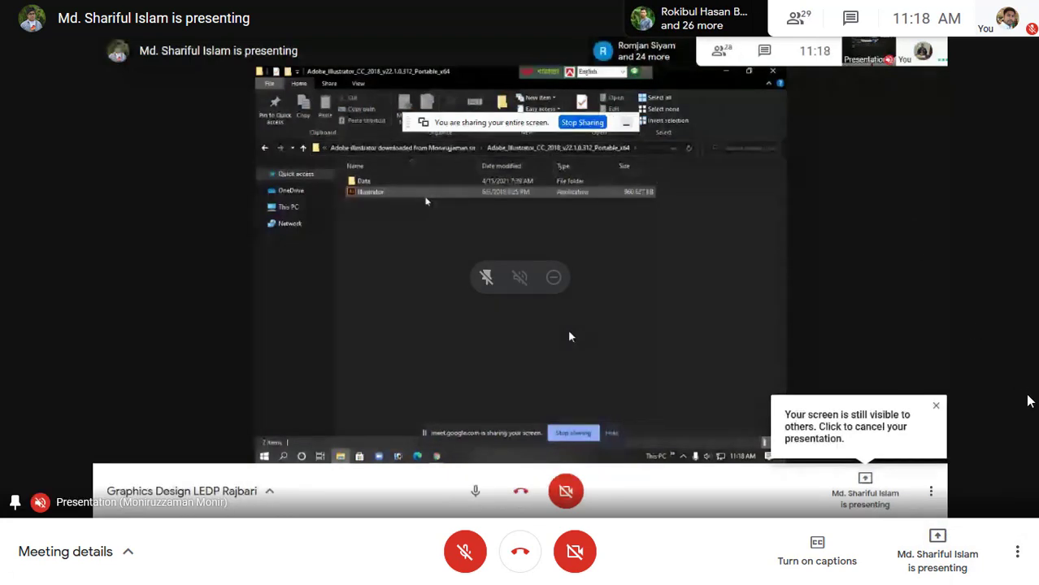
pyautogui.click(1017, 553)
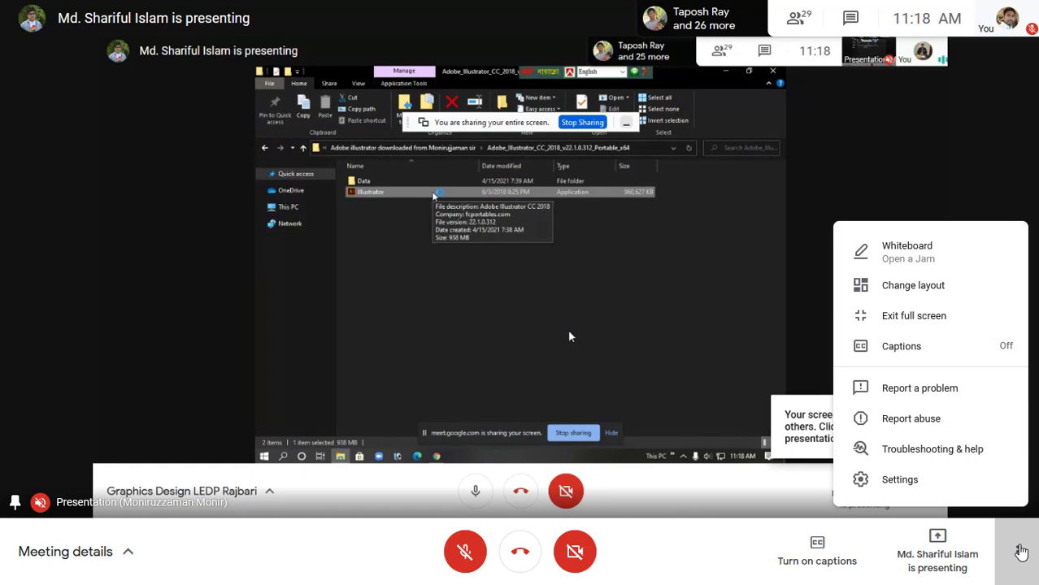
pyautogui.click(1021, 552)
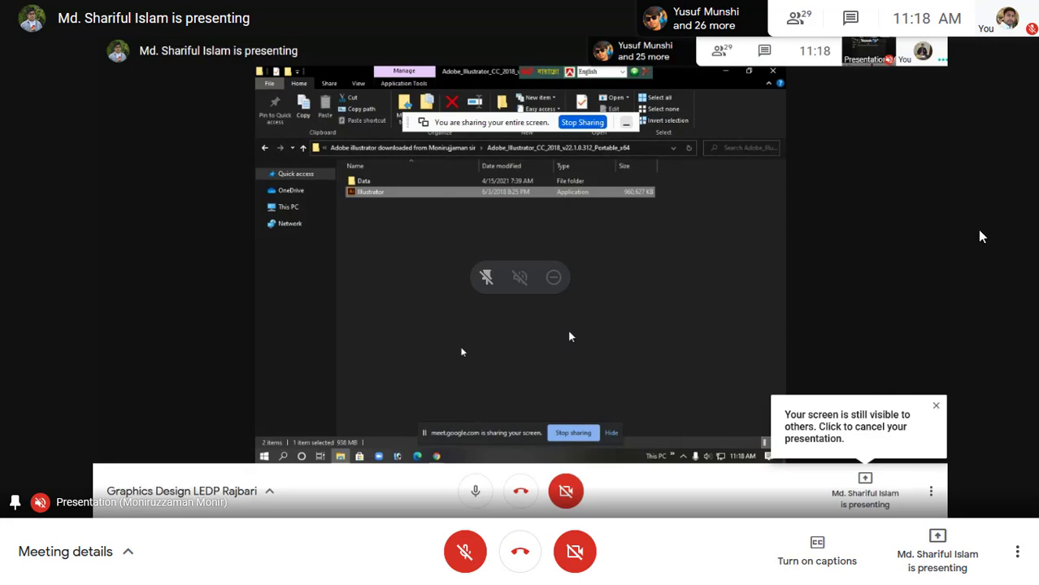
pyautogui.press('F11')
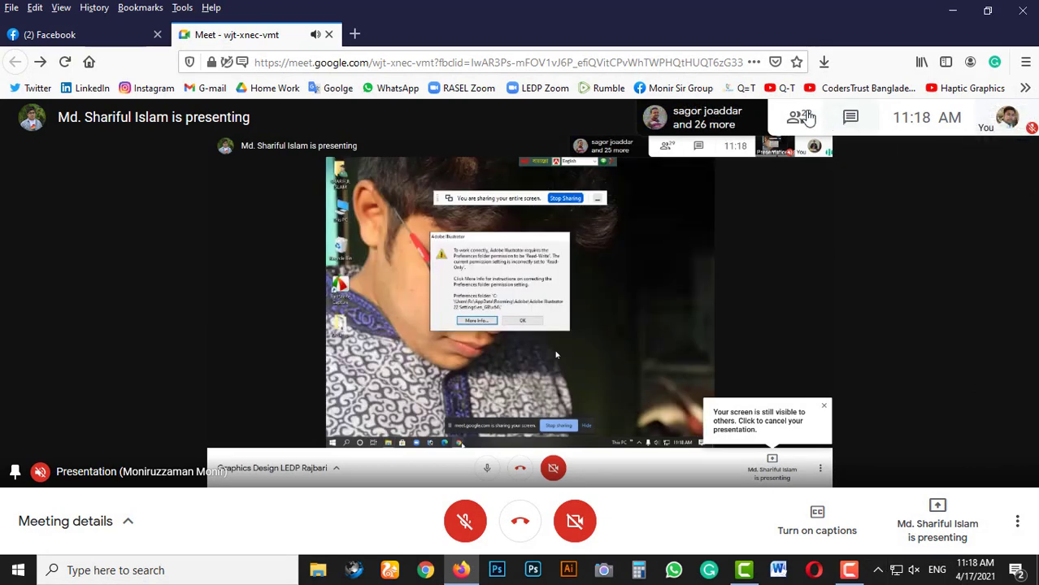
# Step: Open and close the people list and in-call chat panels
pyautogui.click(804, 118)
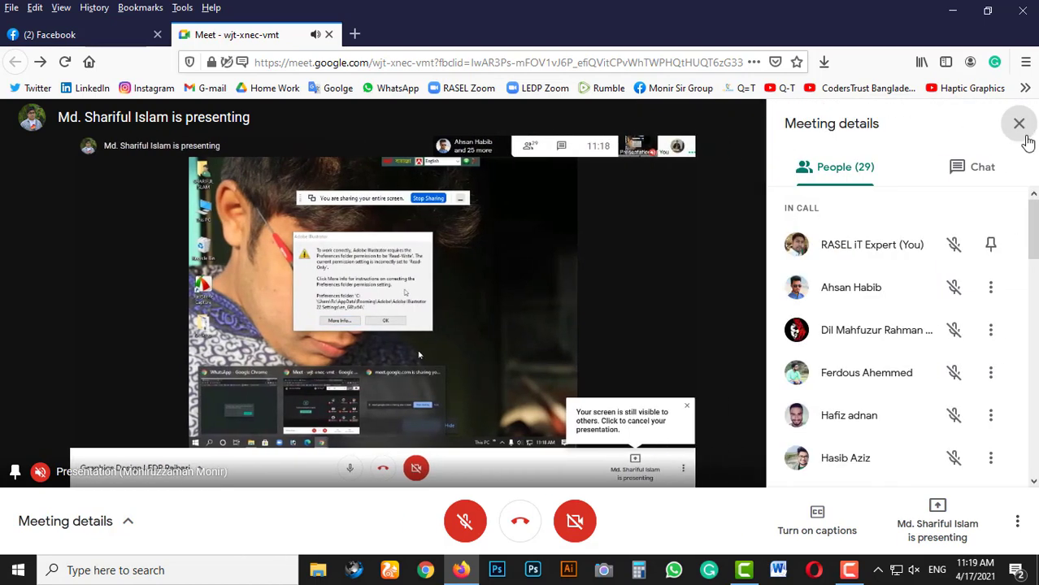
pyautogui.click(1017, 122)
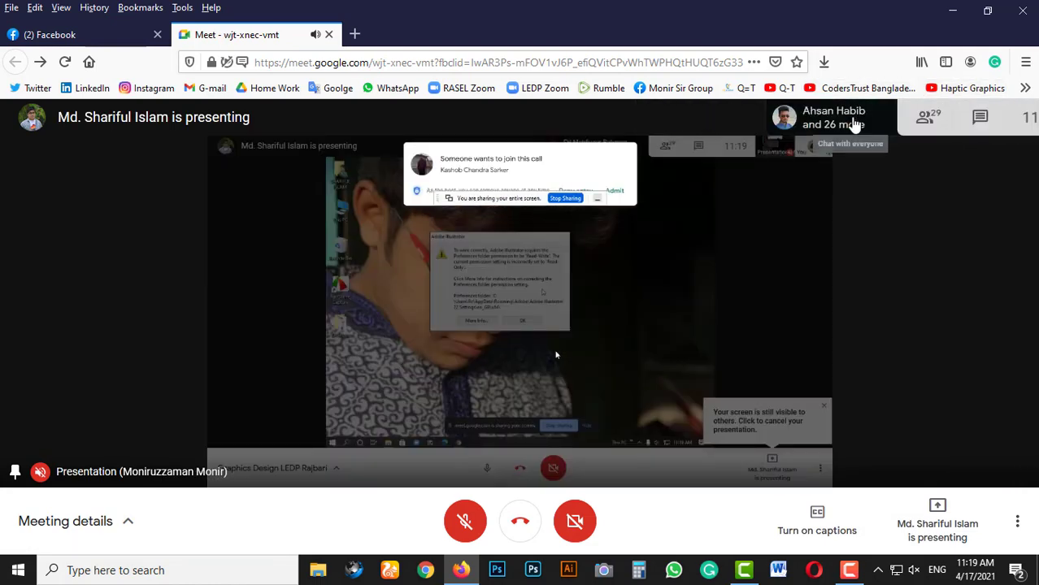
pyautogui.click(851, 120)
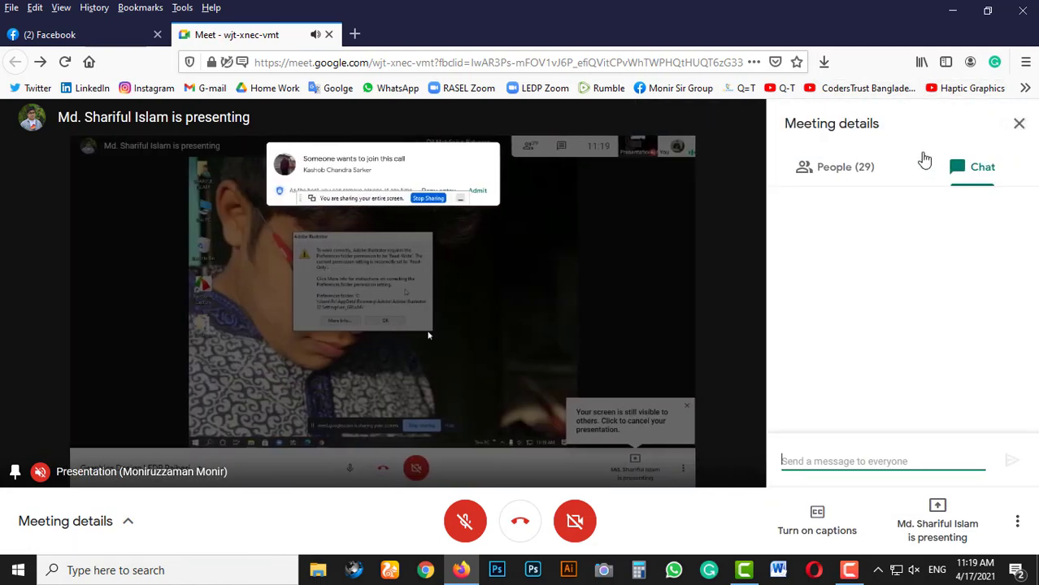
pyautogui.click(1019, 122)
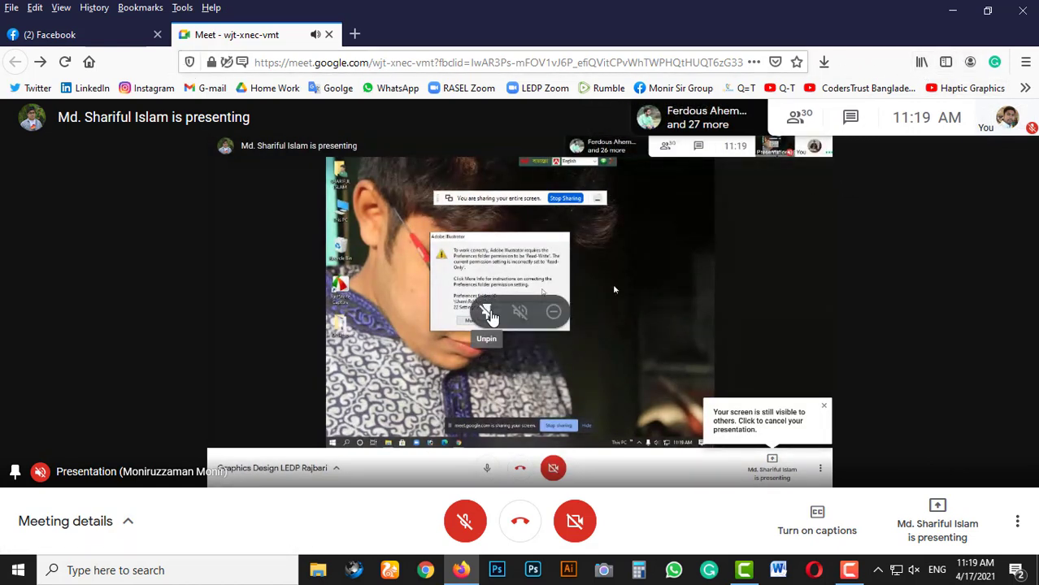
# Step: Unpin and re-pin the presentation and put the meeting into full screen
pyautogui.click(487, 313)
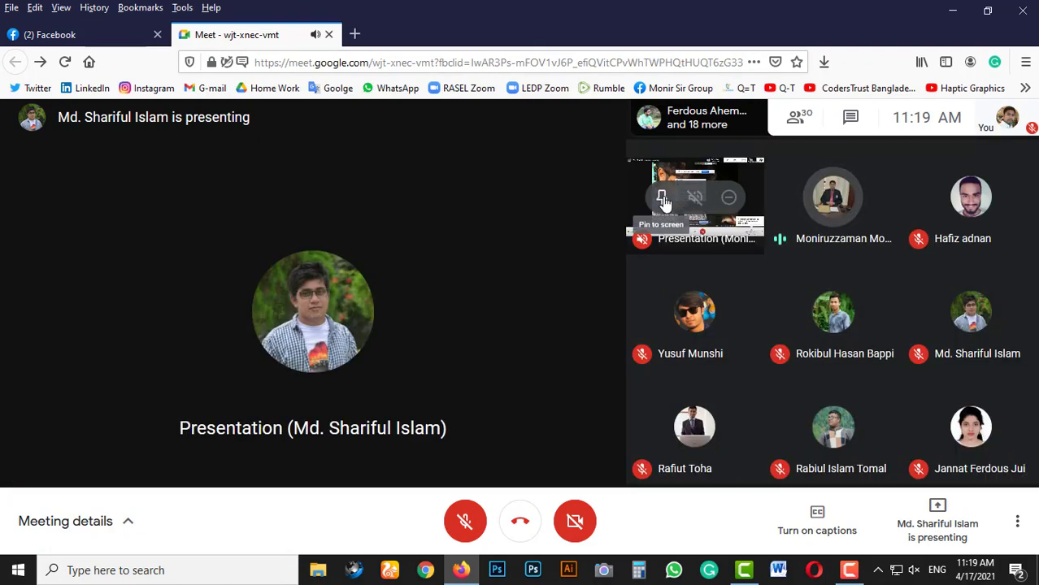
pyautogui.click(660, 196)
pyautogui.doubleClick(597, 316)
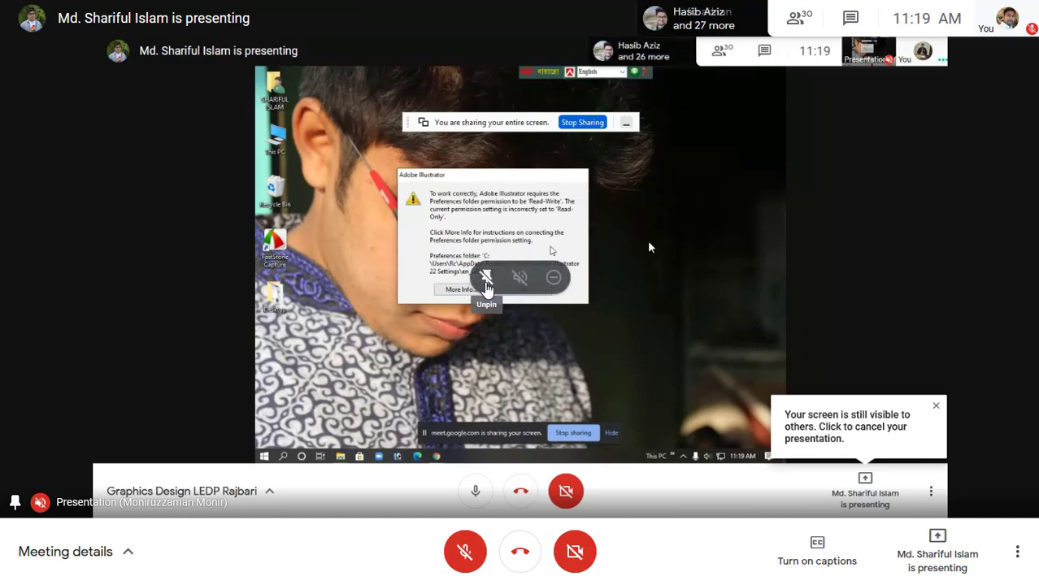
pyautogui.click(486, 278)
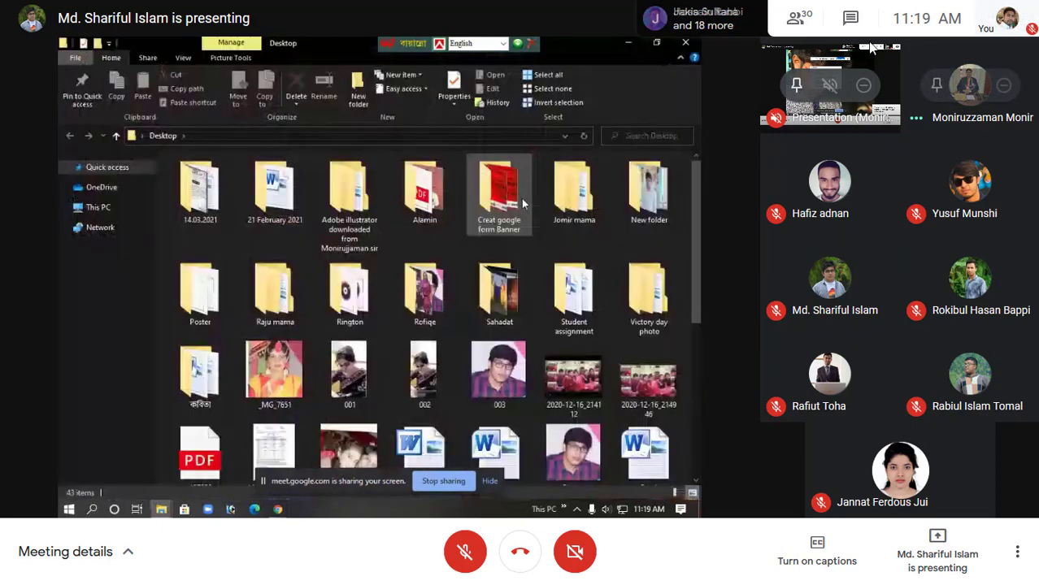
pyautogui.click(801, 18)
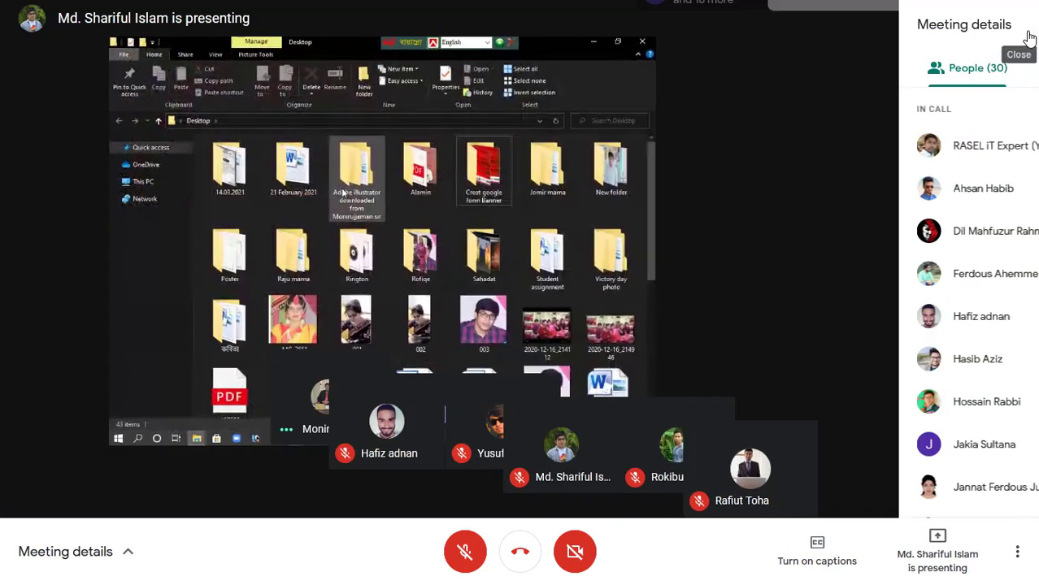
pyautogui.click(1018, 25)
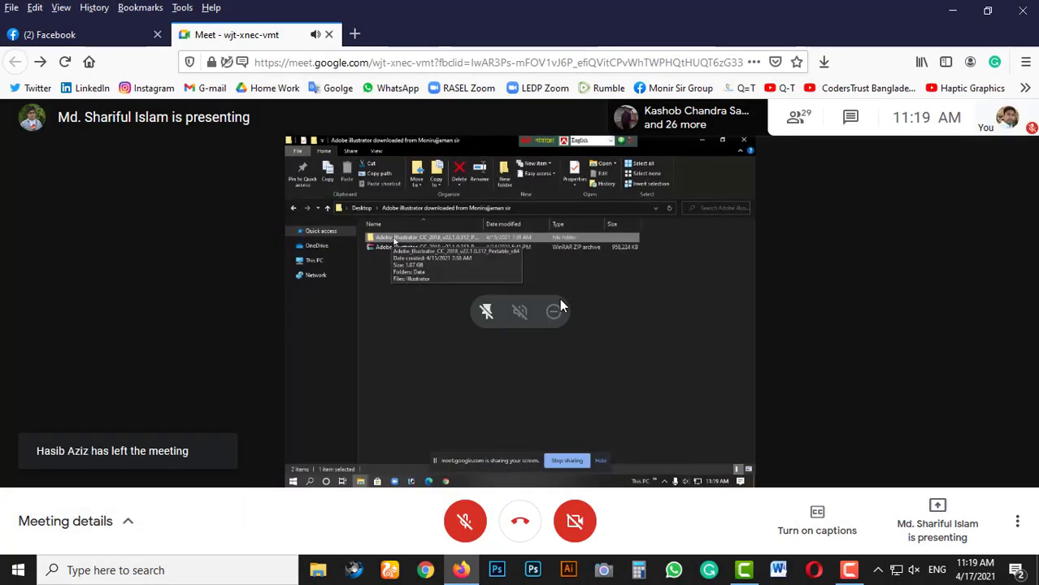
# Step: Bring the meeting back to full screen and briefly check the joining info
pyautogui.doubleClick(559, 303)
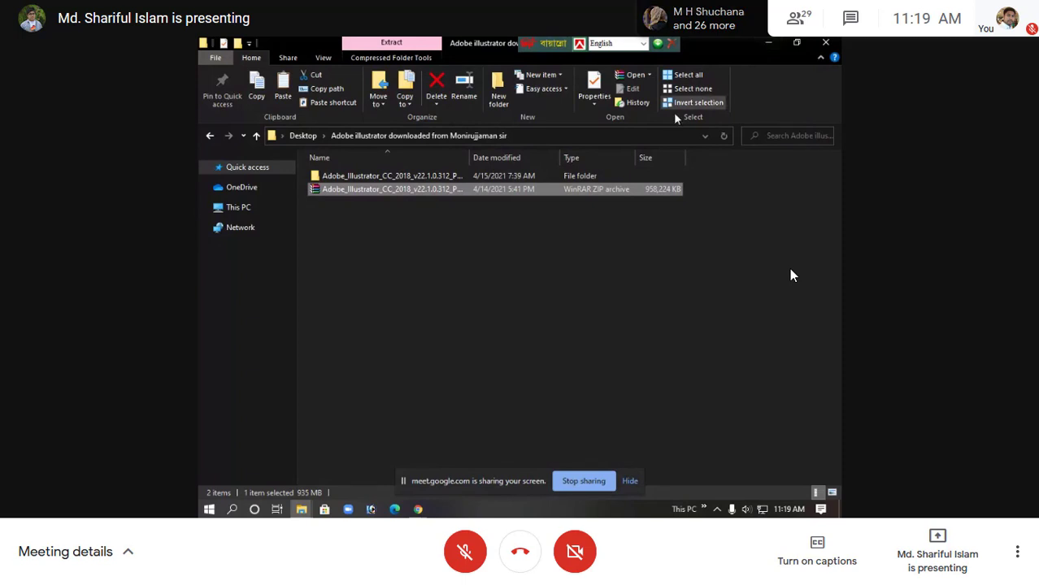
pyautogui.click(131, 558)
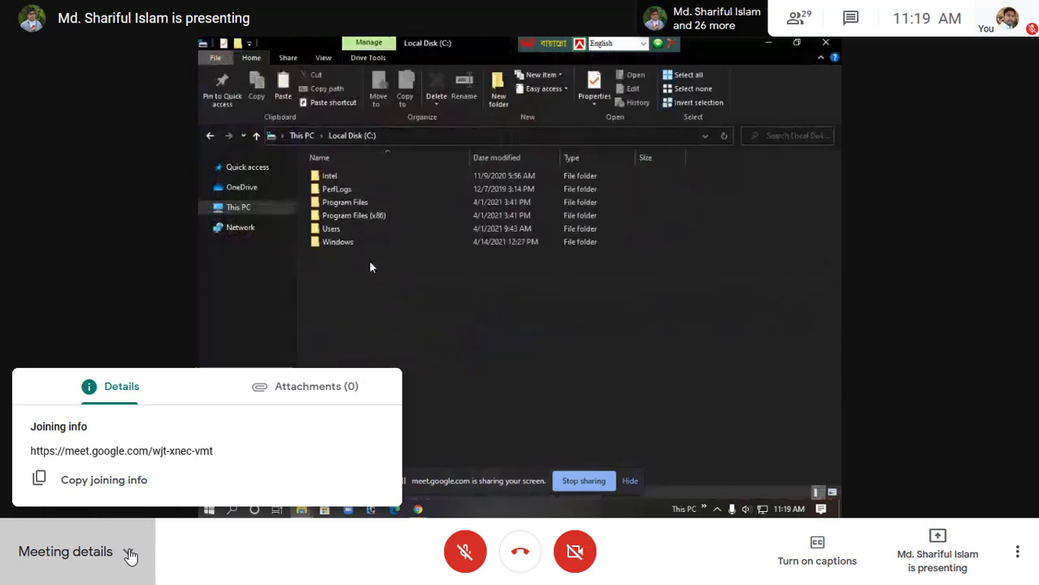
pyautogui.click(131, 557)
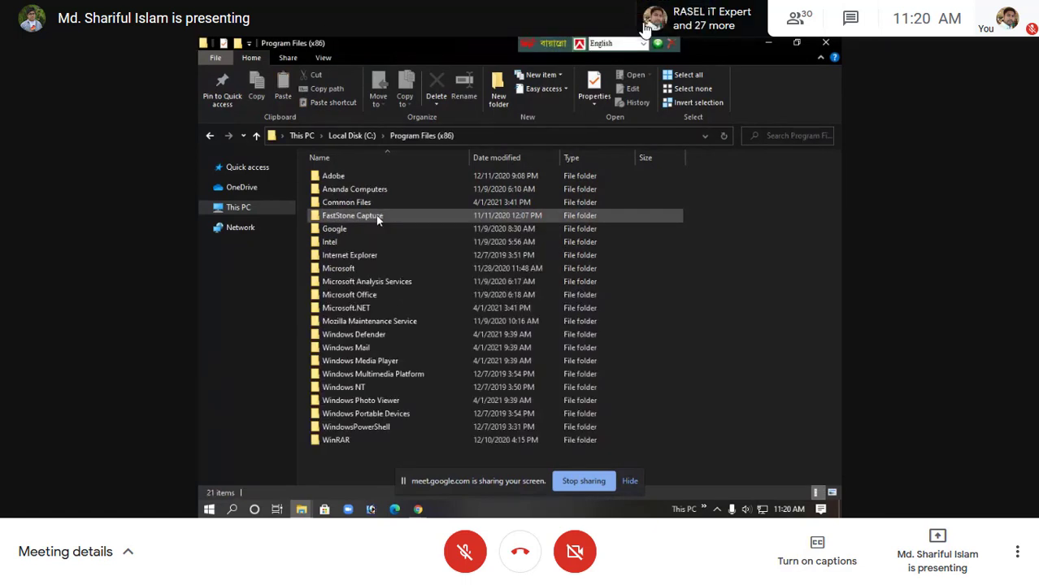
# Step: Glance at the people list, then try Extract Here on the Illustrator ZIP in the Adobe folder
pyautogui.click(646, 22)
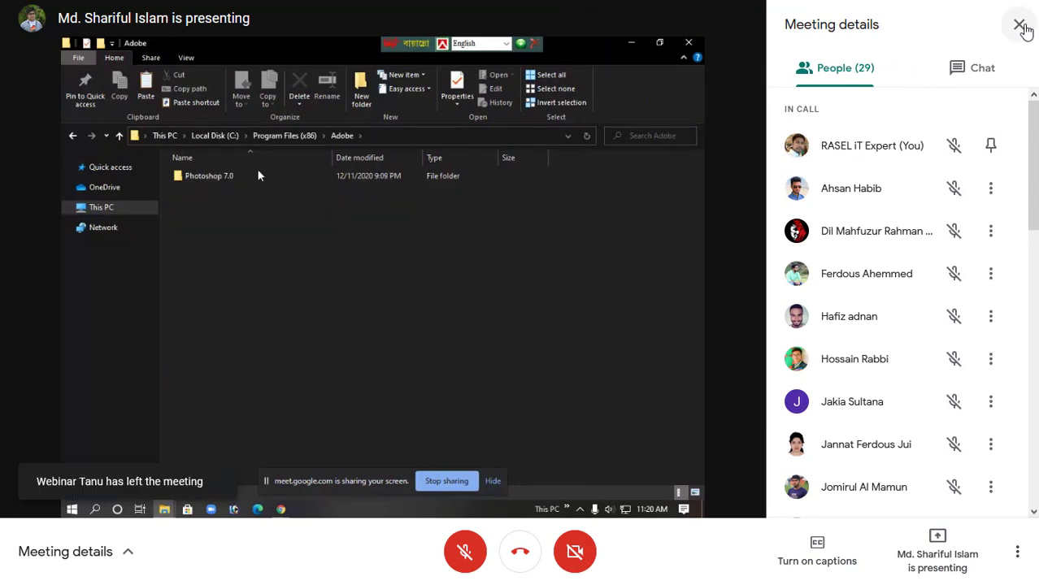
pyautogui.click(1020, 26)
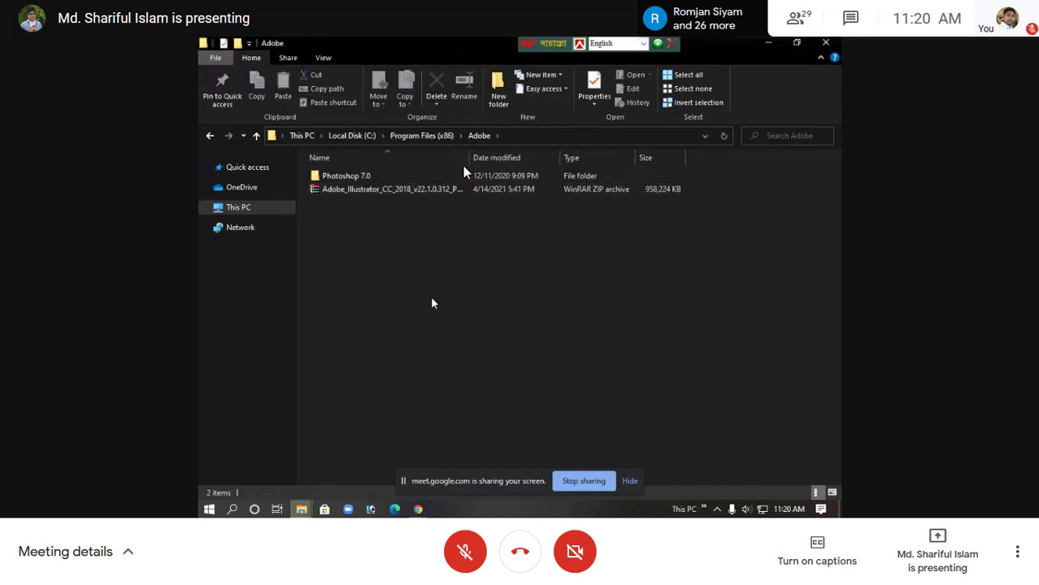
pyautogui.rightClick(431, 299)
pyautogui.click(358, 189)
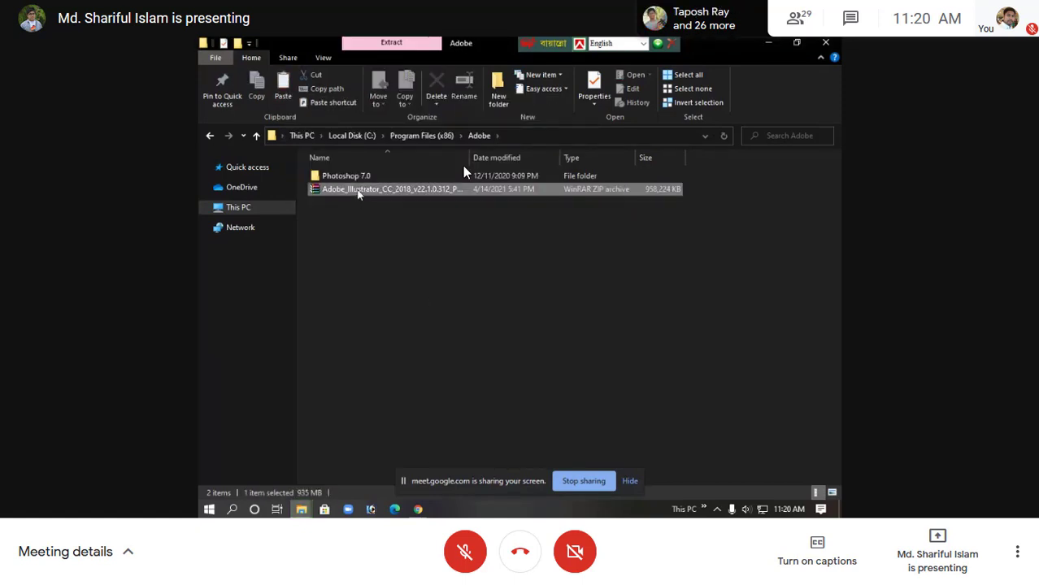
pyautogui.rightClick(358, 191)
pyautogui.click(402, 240)
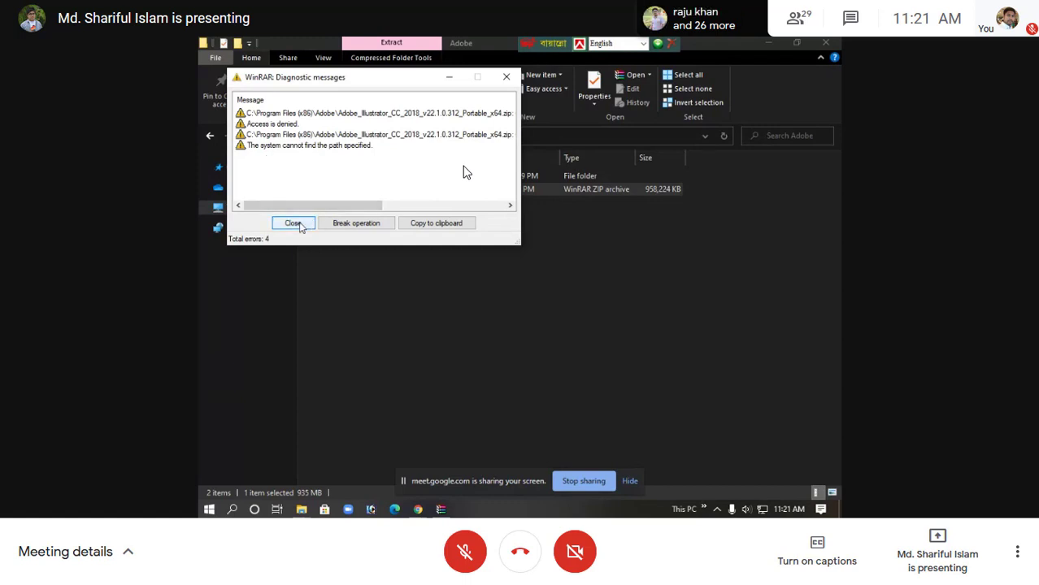
# Step: Dismiss the access-denied errors, open the Illustrator ZIP in WinRAR, and drag Illustrator.exe into the Adobe folder
pyautogui.click(296, 224)
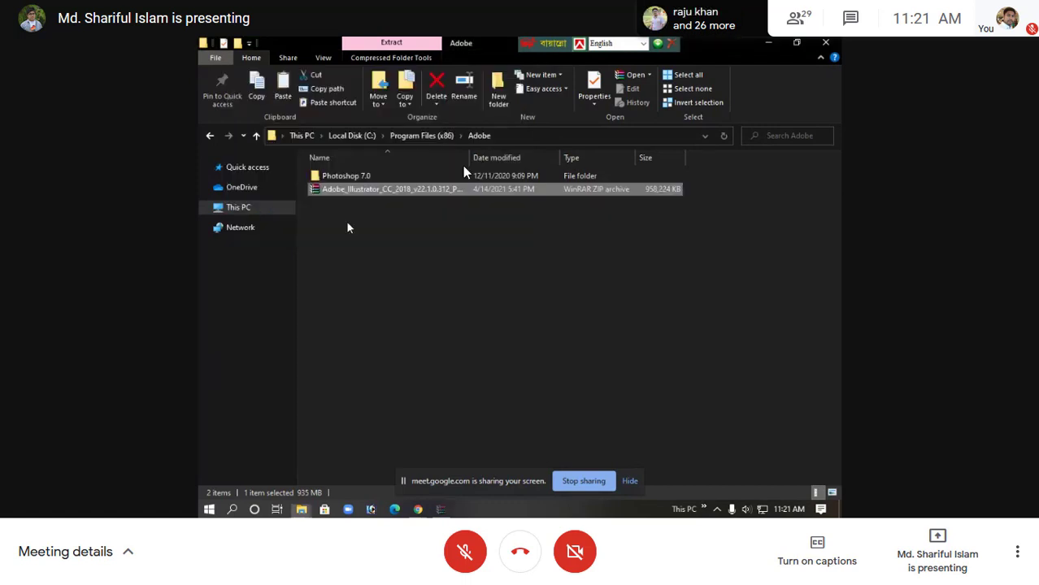
pyautogui.rightClick(381, 192)
pyautogui.click(346, 201)
pyautogui.doubleClick(321, 189)
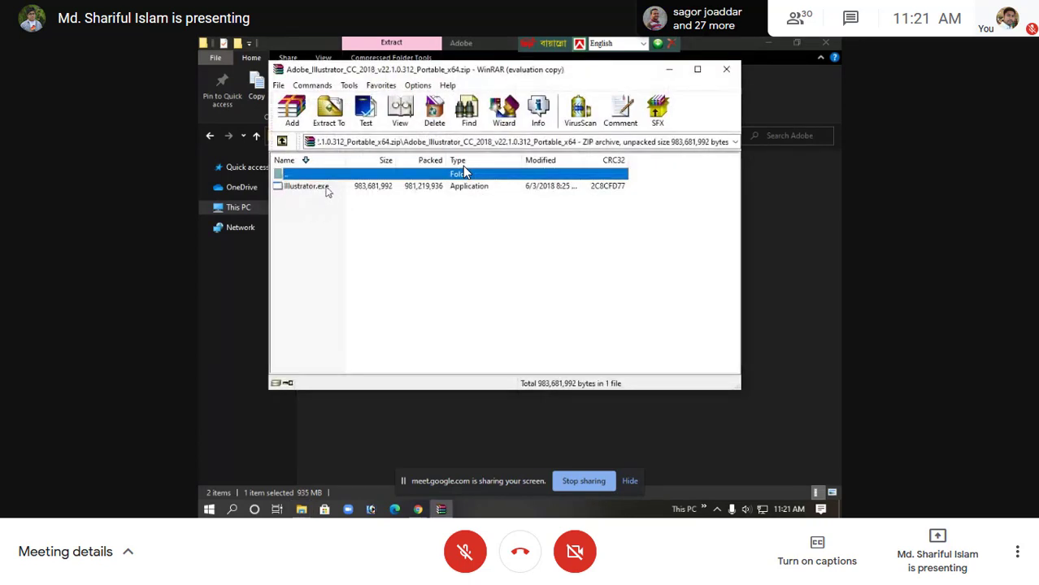
pyautogui.click(553, 234)
pyautogui.click(307, 189)
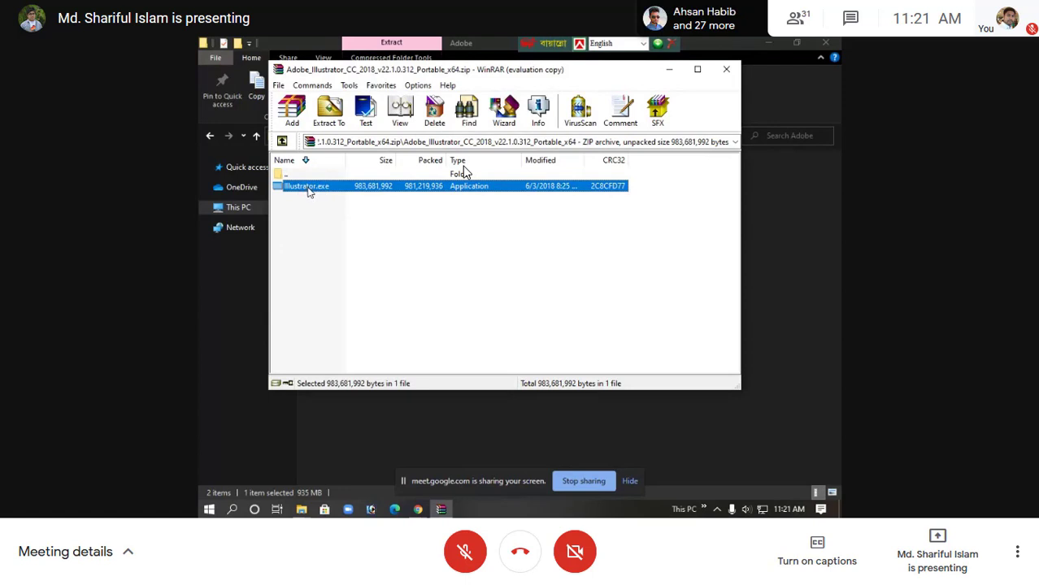
pyautogui.moveTo(498, 420); pyautogui.dragTo(501, 436)
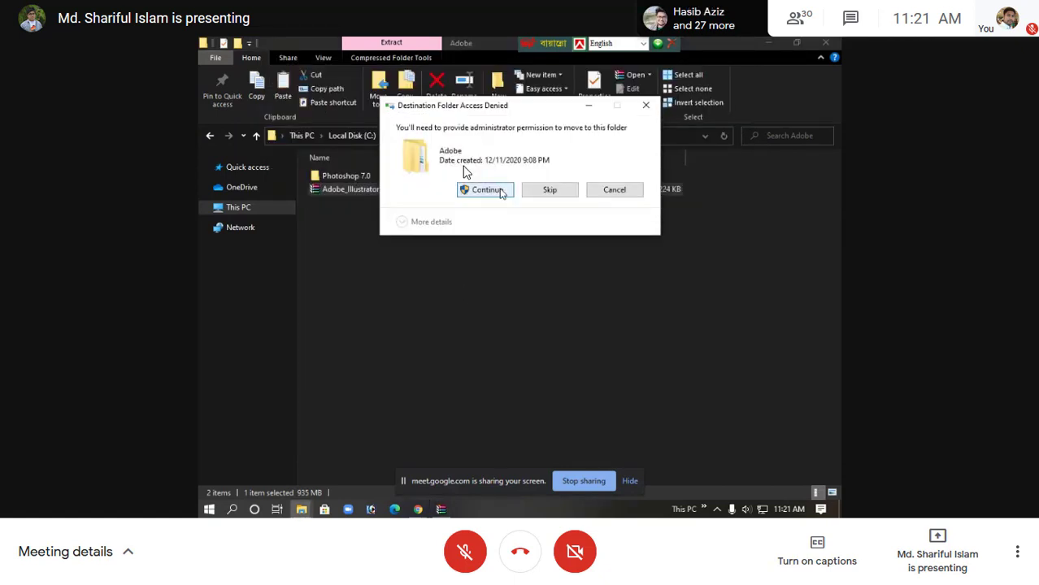
# Step: Grant administrator permission to move Illustrator and refresh the Adobe folder listing
pyautogui.click(501, 192)
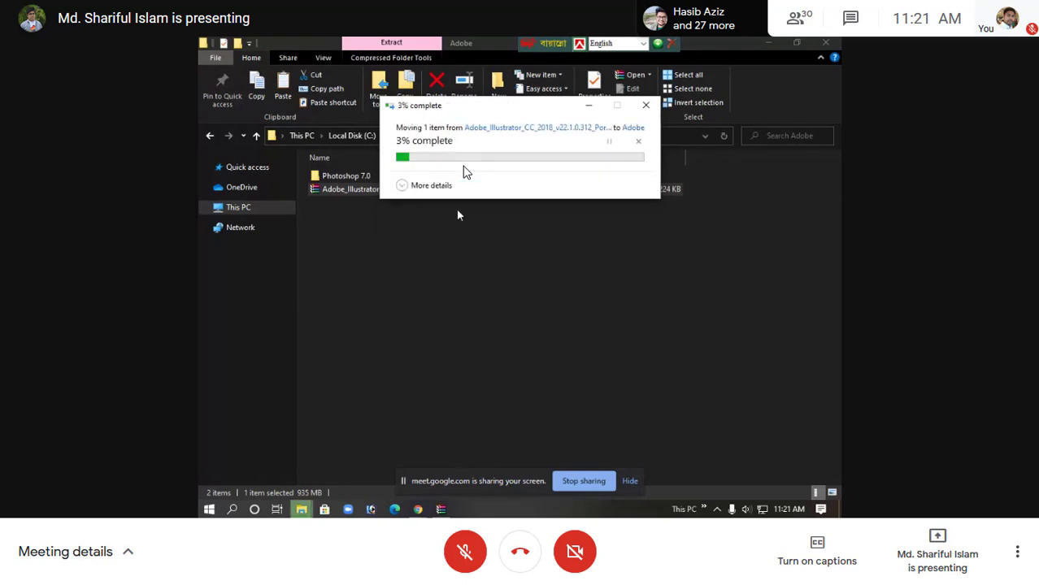
pyautogui.rightClick(399, 282)
pyautogui.click(445, 332)
# Step: Run the extracted Illustrator application as administrator
pyautogui.click(371, 205)
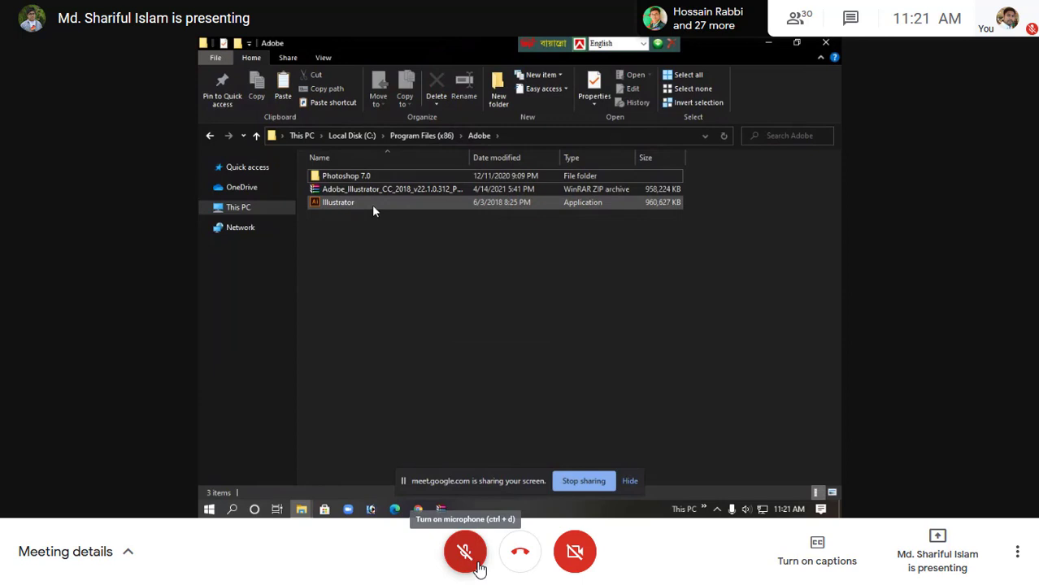
pyautogui.rightClick(373, 210)
pyautogui.click(416, 211)
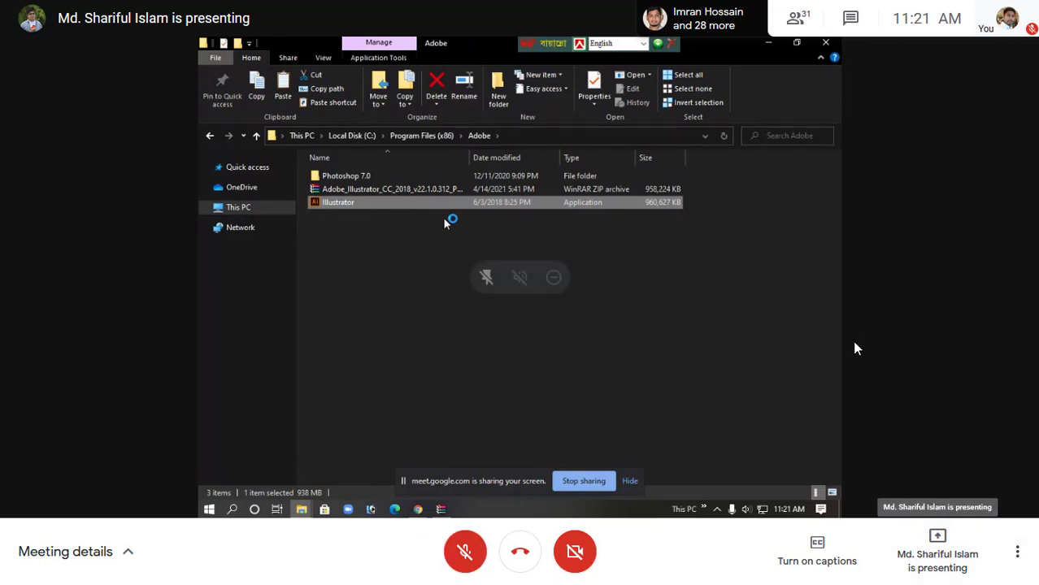
pyautogui.moveTo(520, 325)
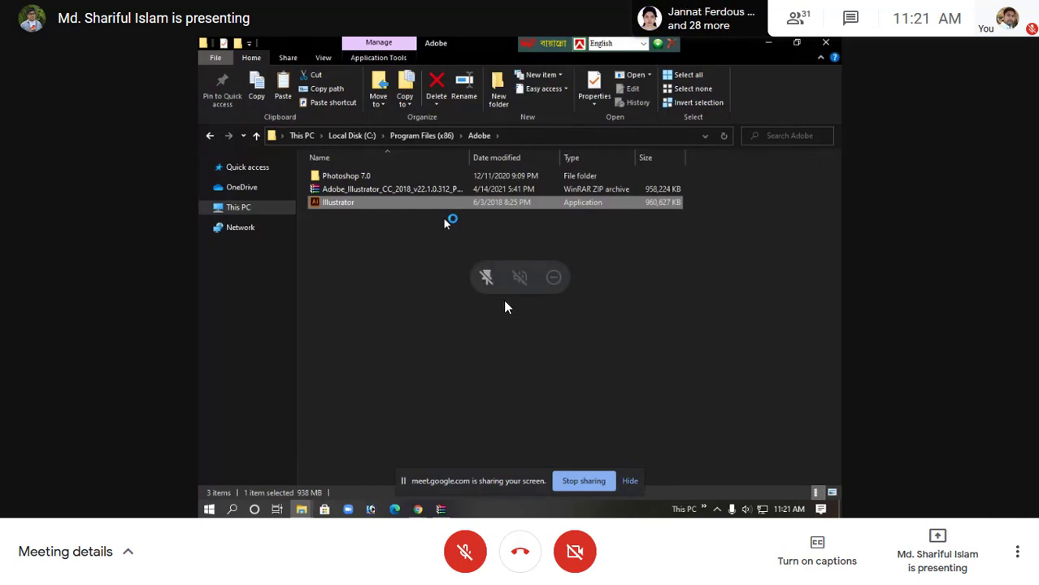
# Step: Unpin the presentation and check the people list and joining info while the Desktop download folder appears
pyautogui.click(490, 280)
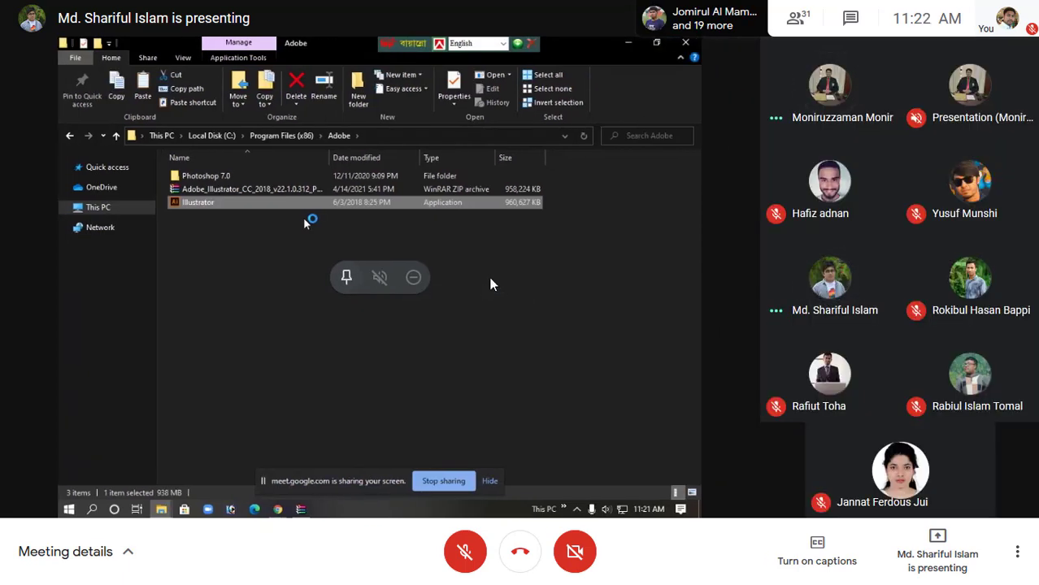
pyautogui.click(798, 26)
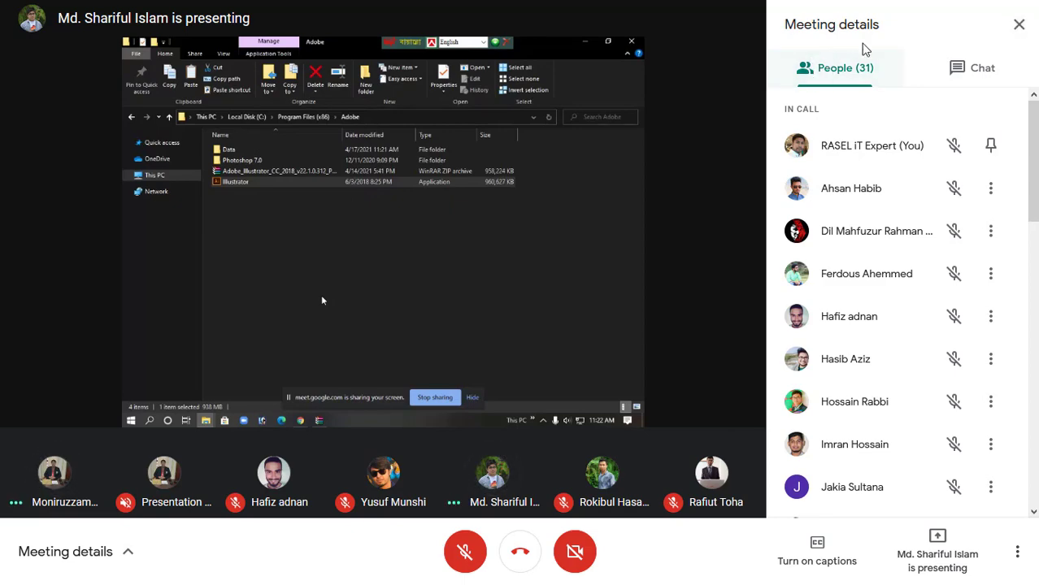
pyautogui.click(1019, 24)
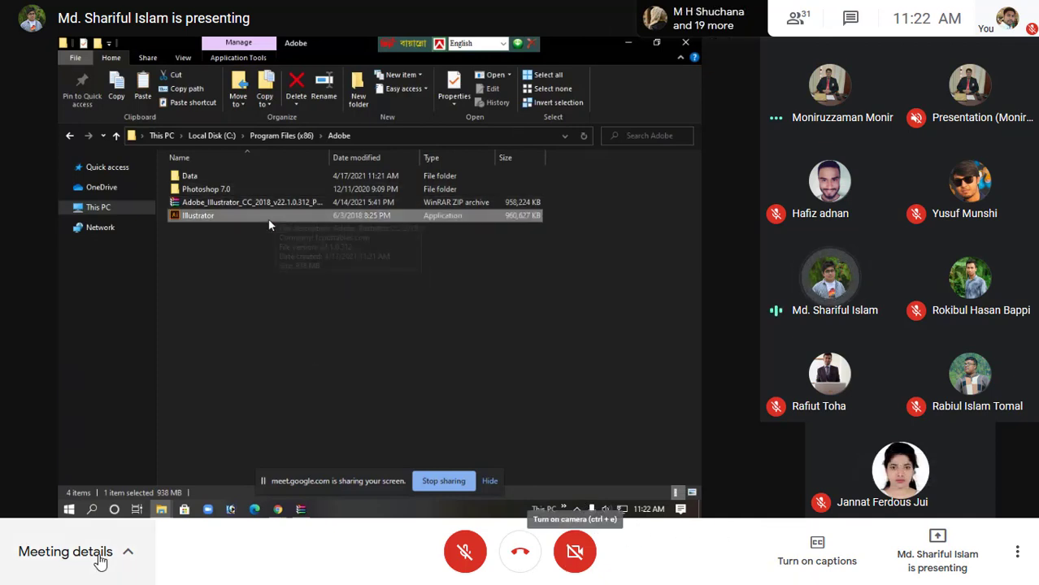
pyautogui.click(100, 561)
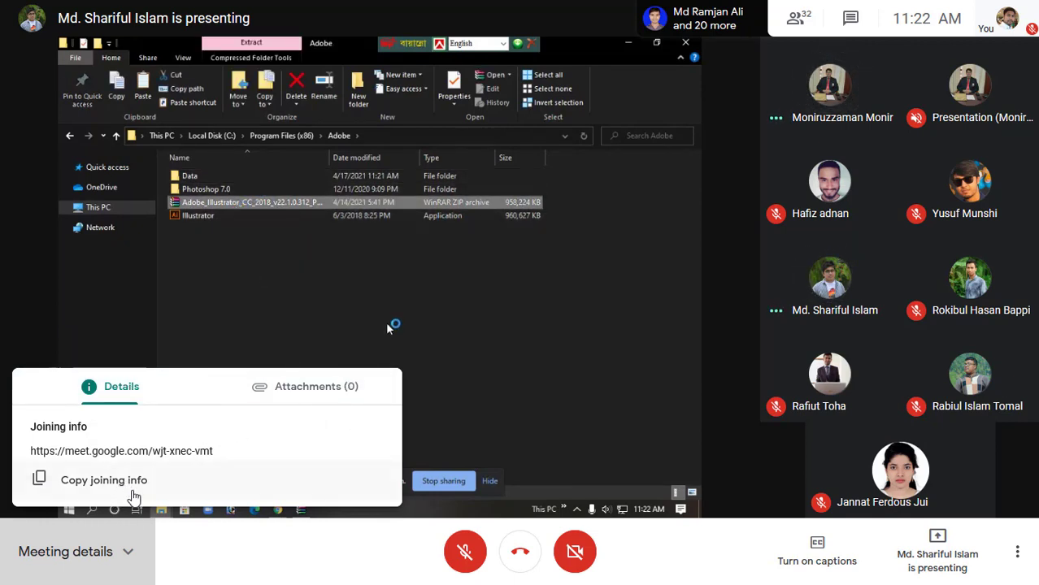
pyautogui.click(499, 406)
pyautogui.moveTo(379, 277)
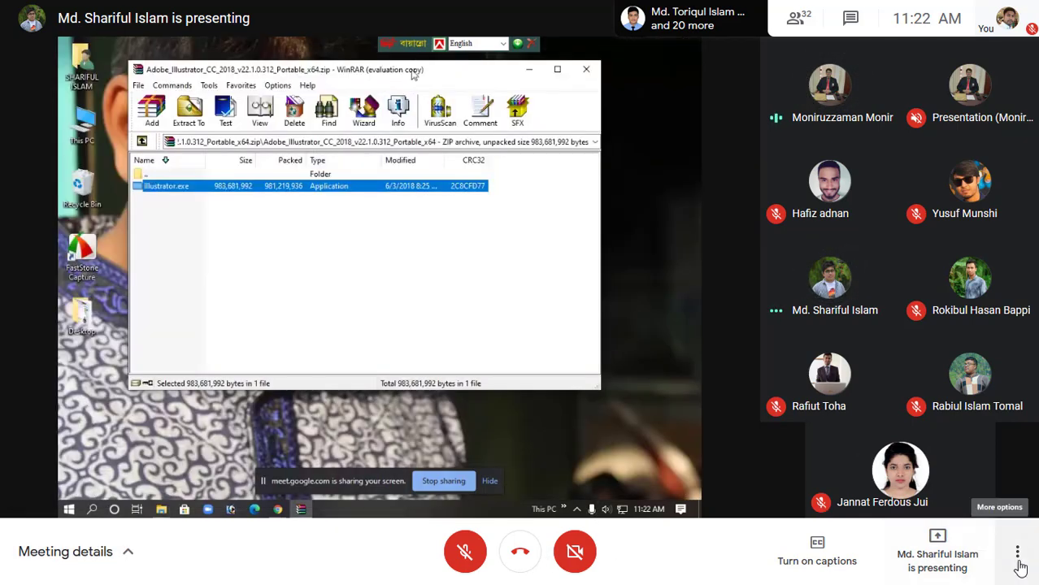
pyautogui.click(1019, 563)
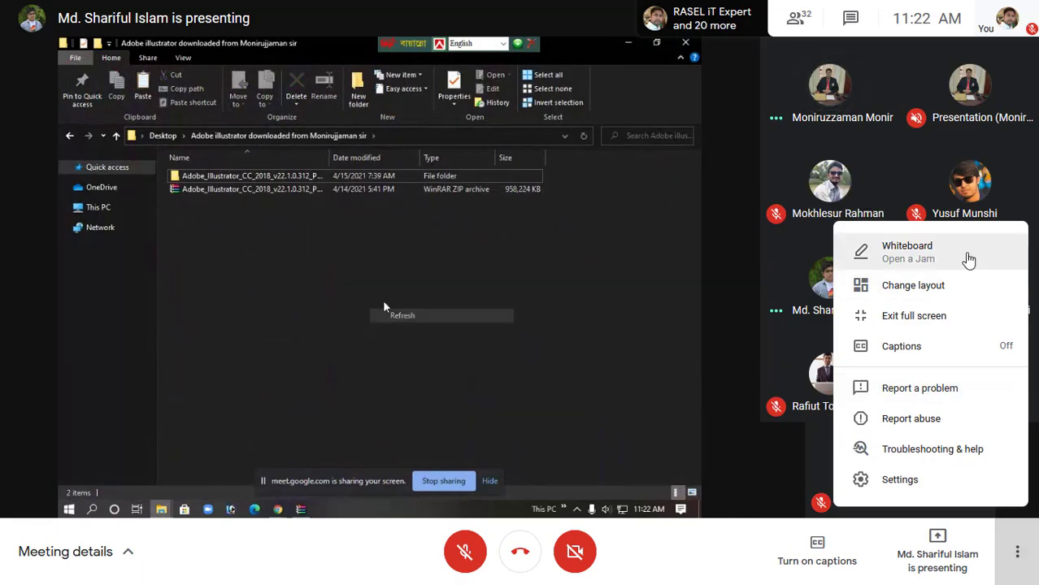
# Step: Dismiss the Whiteboard prompt, restore full screen, and pin the shared presentation
pyautogui.click(968, 258)
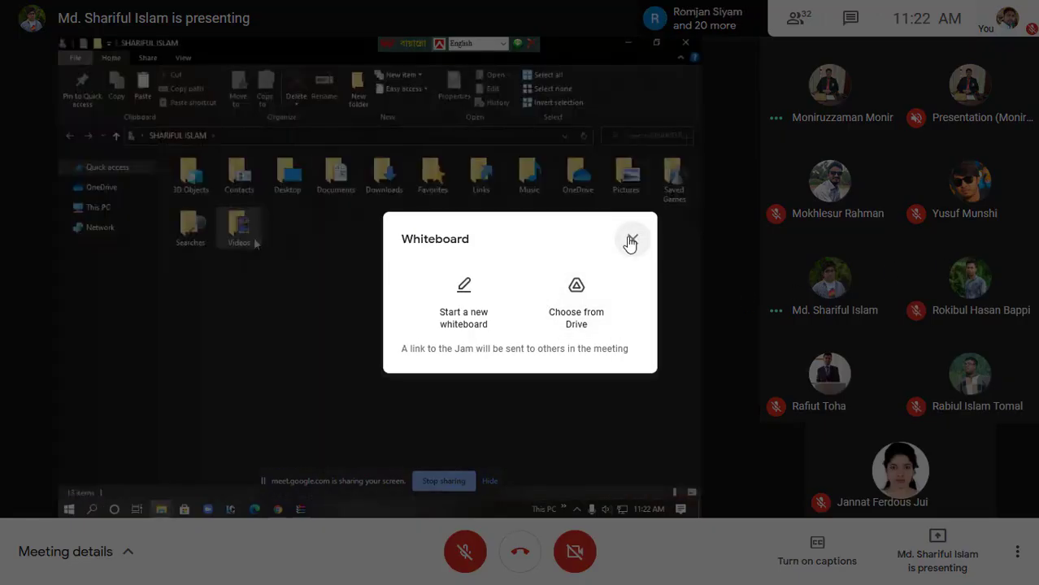
pyautogui.click(629, 242)
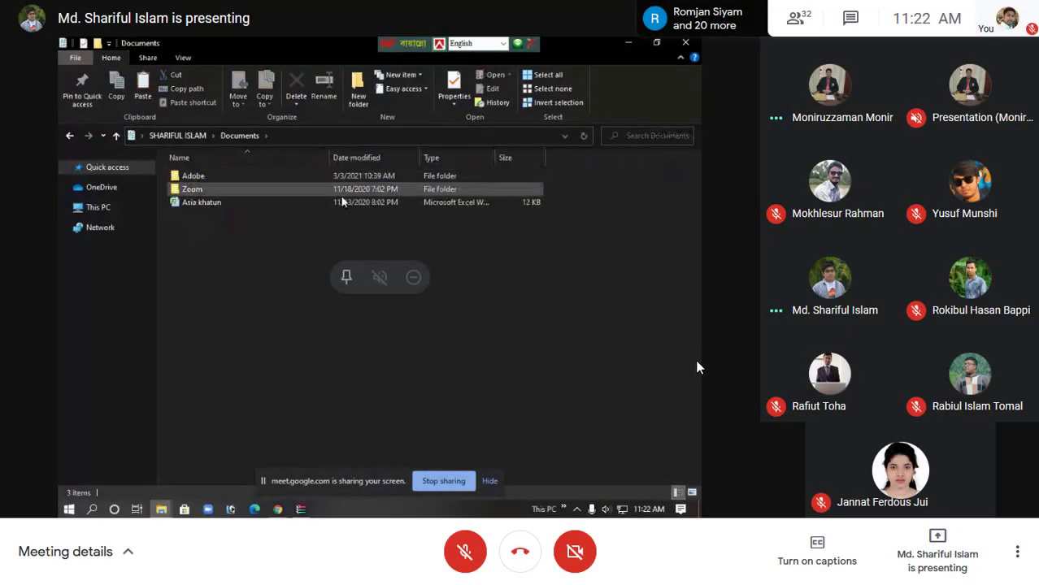
pyautogui.press('Escape')
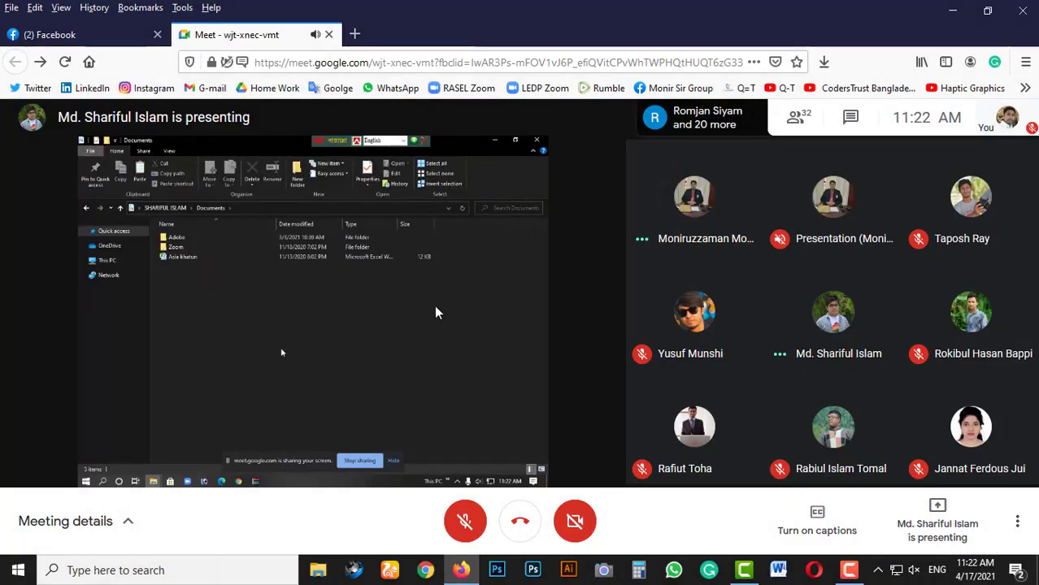
pyautogui.doubleClick(344, 345)
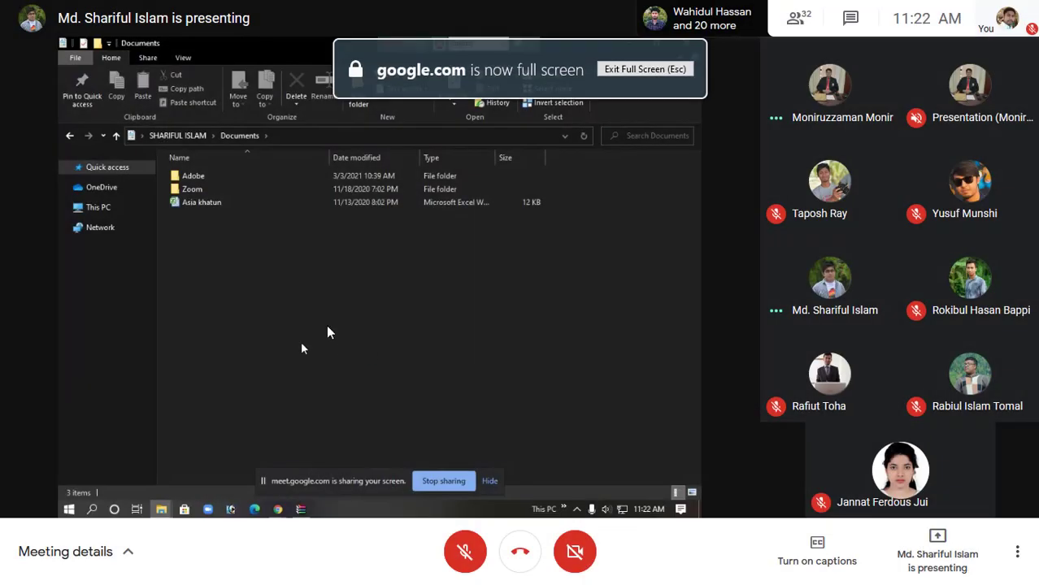
pyautogui.click(346, 277)
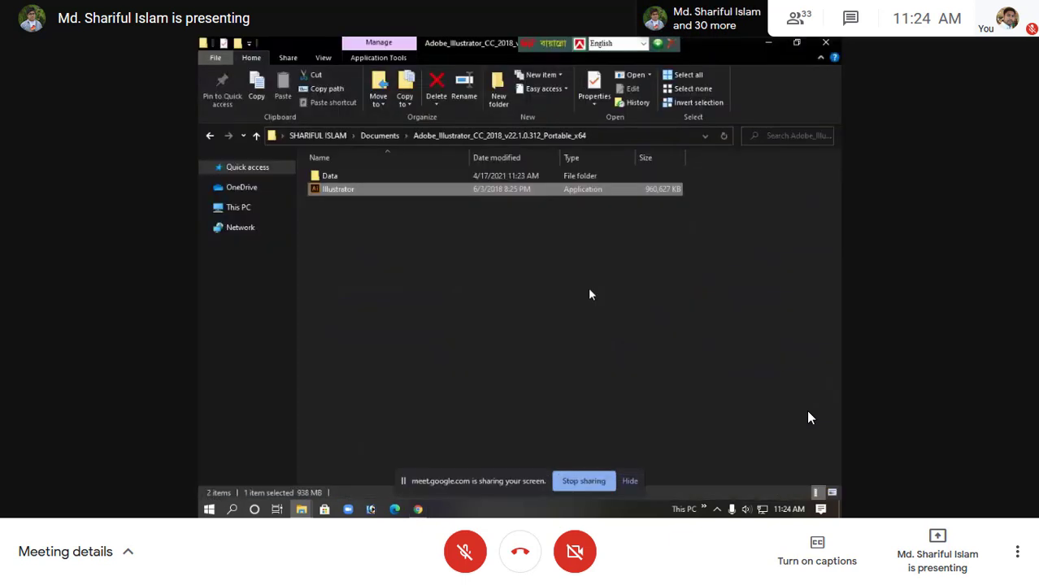
pyautogui.moveTo(520, 276)
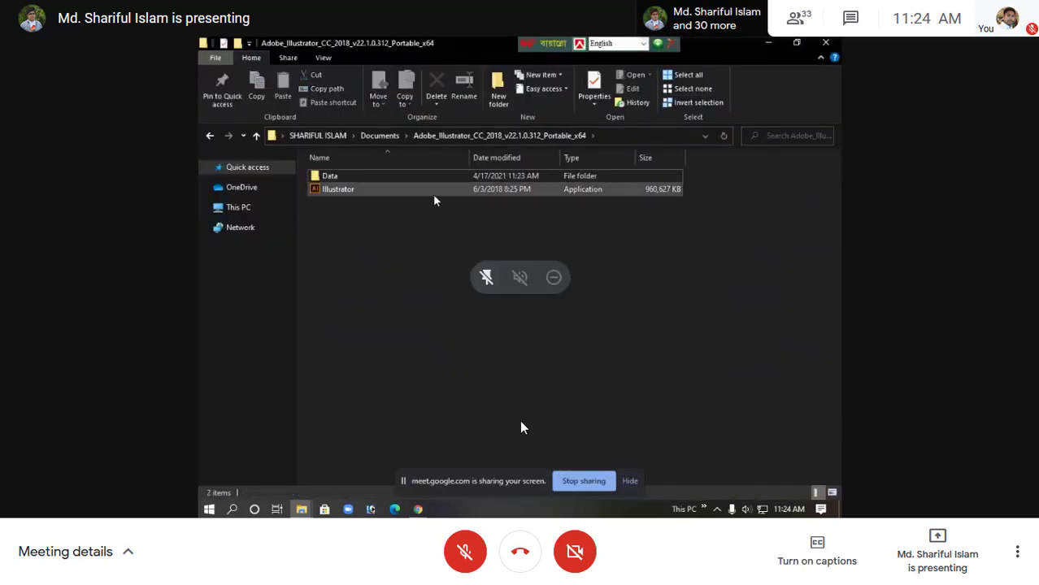
# Step: Exit the full-screen meeting view
pyautogui.press('Escape')
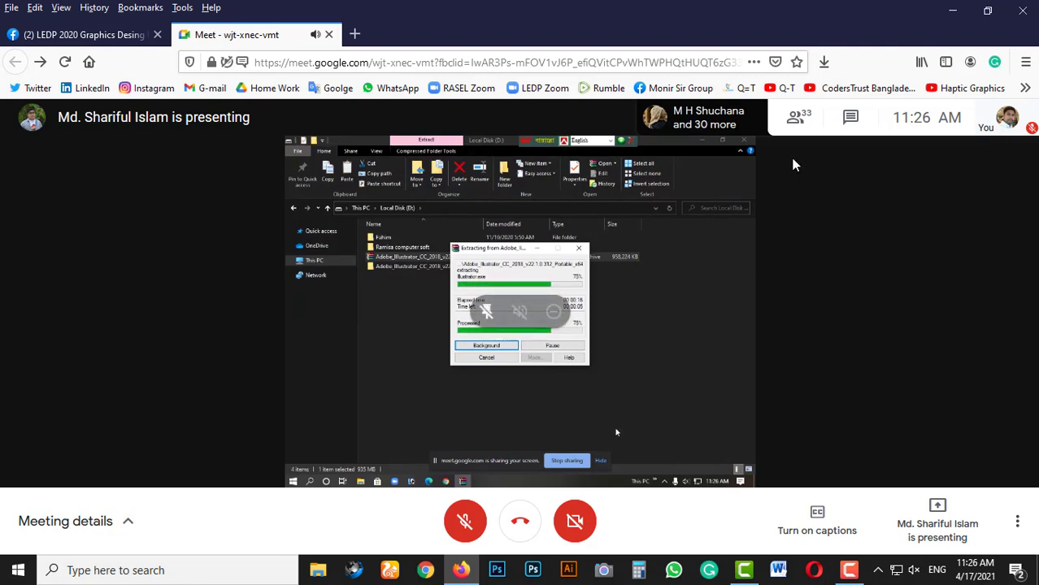
# Step: Scroll up and down through the People list in Meeting details, then close the panel
pyautogui.click(797, 130)
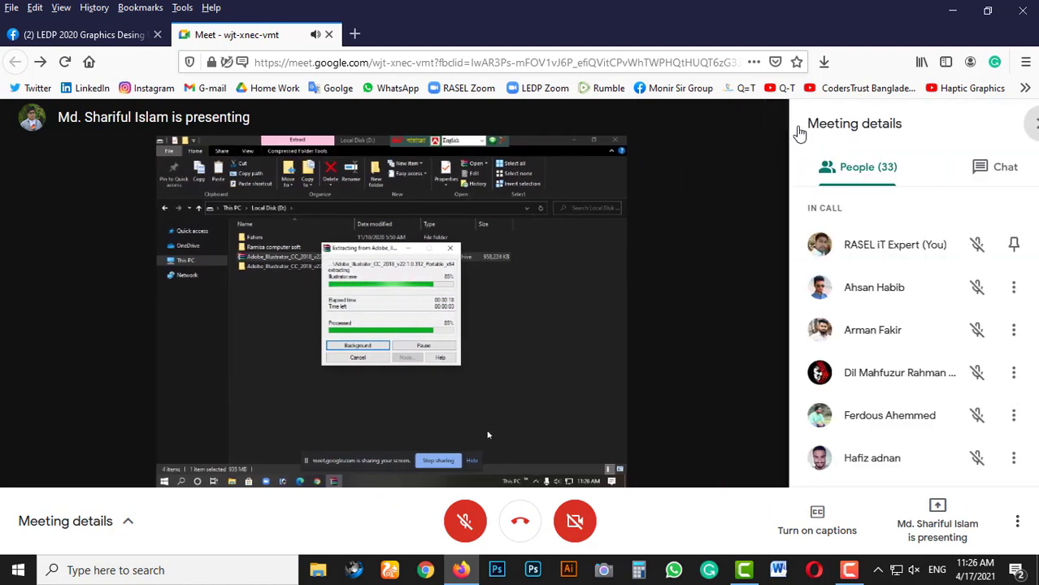
pyautogui.scroll(-5, 920, 416)
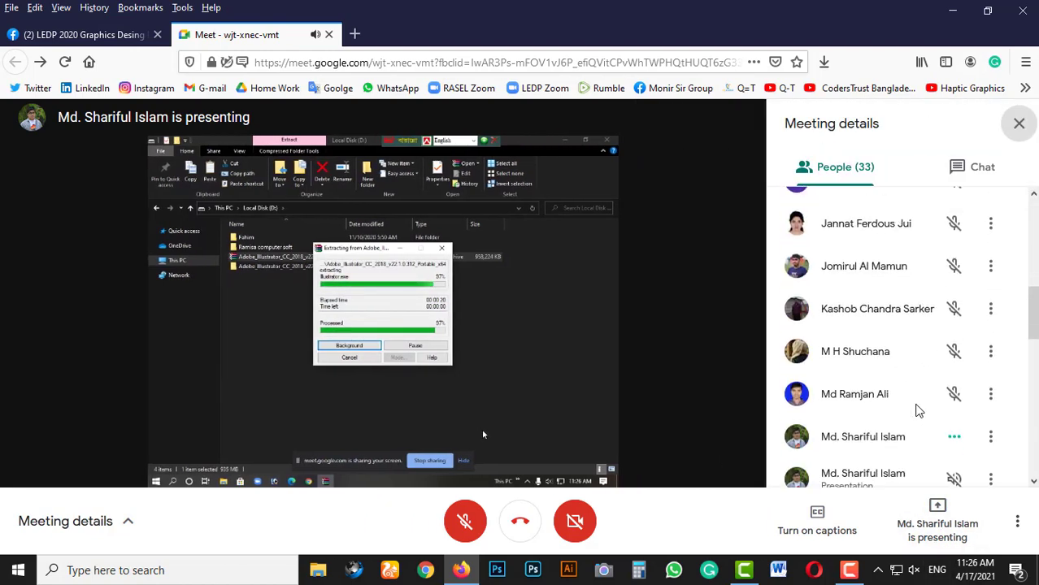
pyautogui.scroll(-5, 919, 410)
pyautogui.scroll(-3, 919, 409)
pyautogui.scroll(1, 915, 406)
pyautogui.scroll(-1, 916, 406)
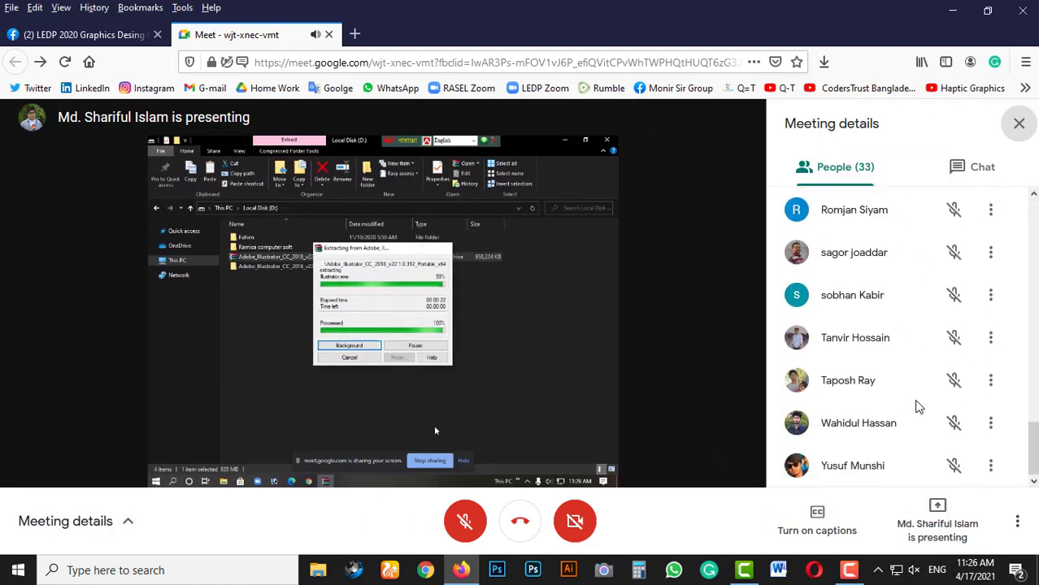
pyautogui.scroll(2, 845, 449)
pyautogui.scroll(1, 846, 449)
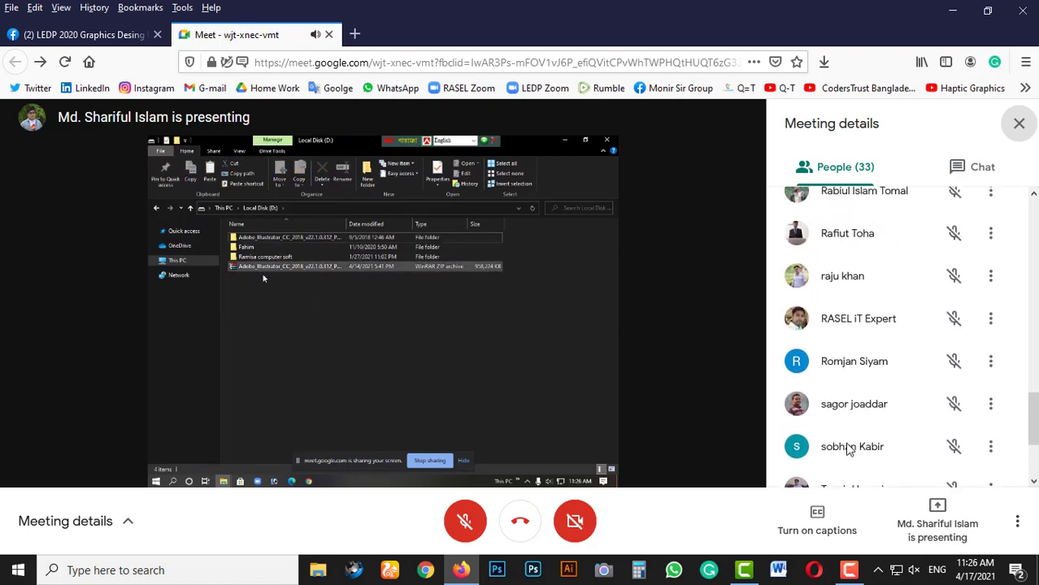
pyautogui.scroll(3, 847, 449)
pyautogui.scroll(3, 848, 448)
pyautogui.scroll(2, 846, 449)
pyautogui.scroll(-5, 847, 447)
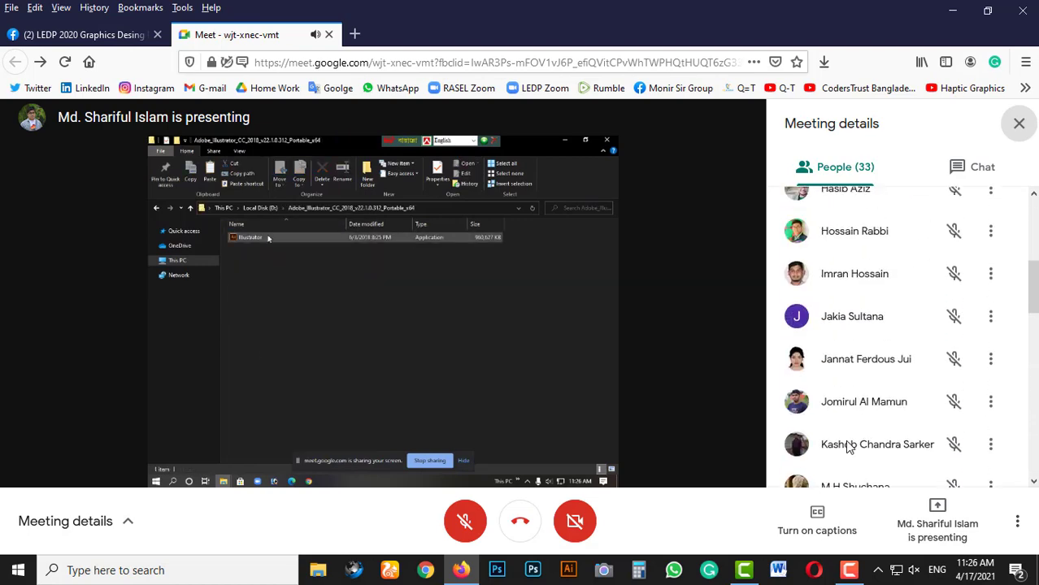
pyautogui.scroll(3, 846, 447)
pyautogui.scroll(2, 847, 446)
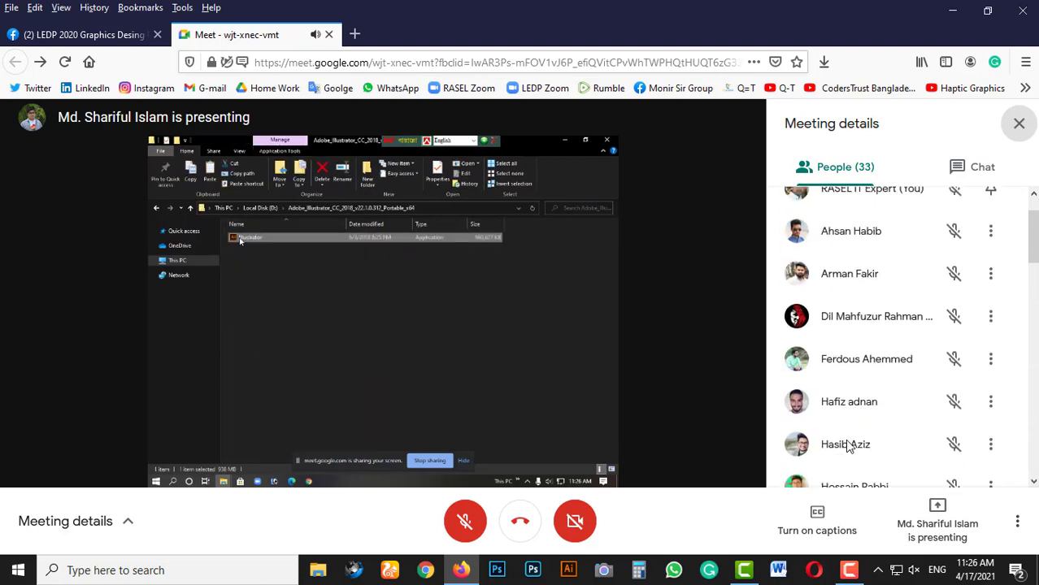
pyautogui.scroll(1, 848, 445)
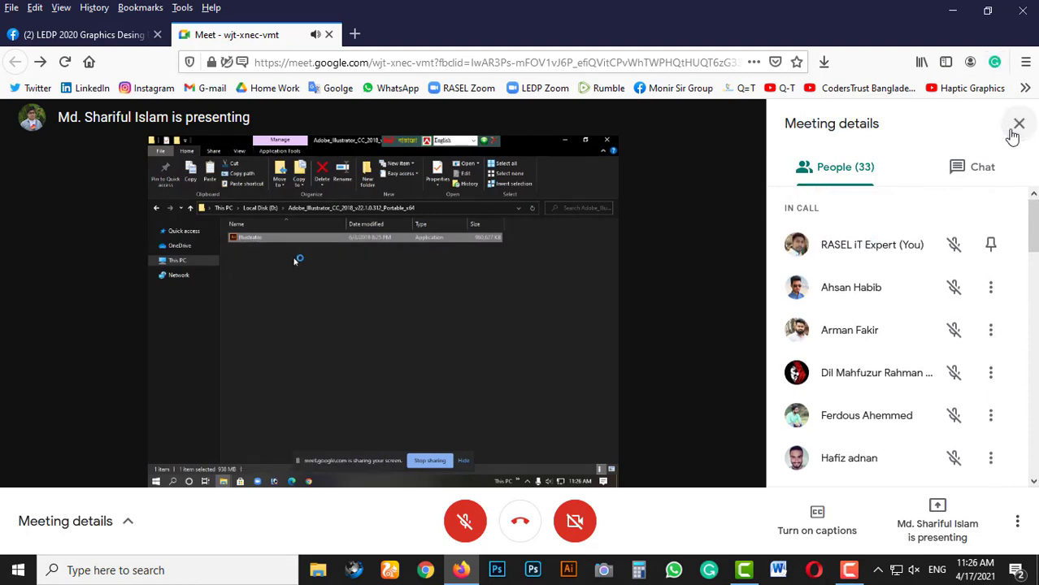
pyautogui.click(1013, 132)
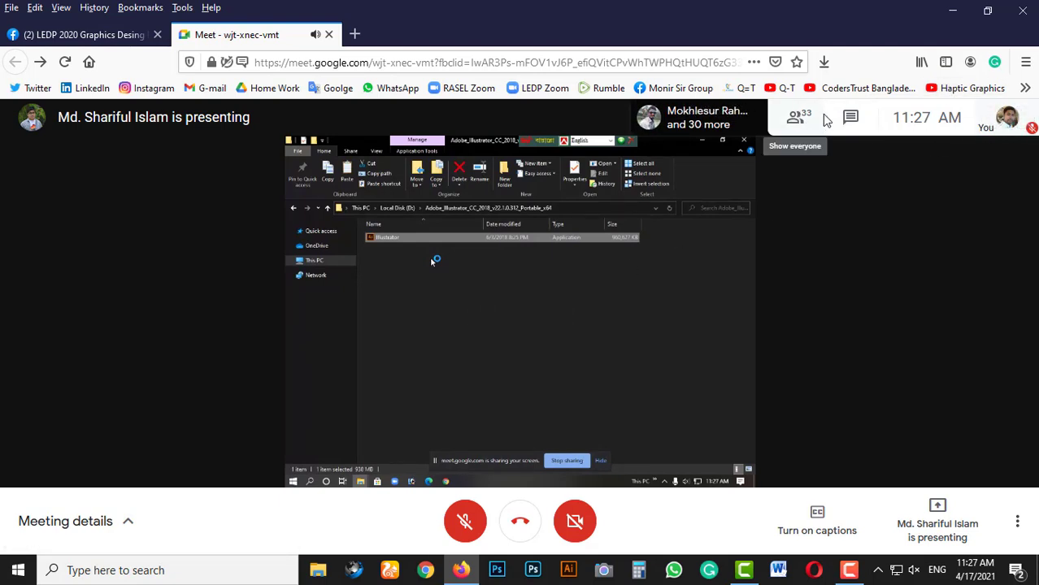
# Step: Check the People list and chat, then close Meeting details so the share fills the window
pyautogui.doubleClick(610, 277)
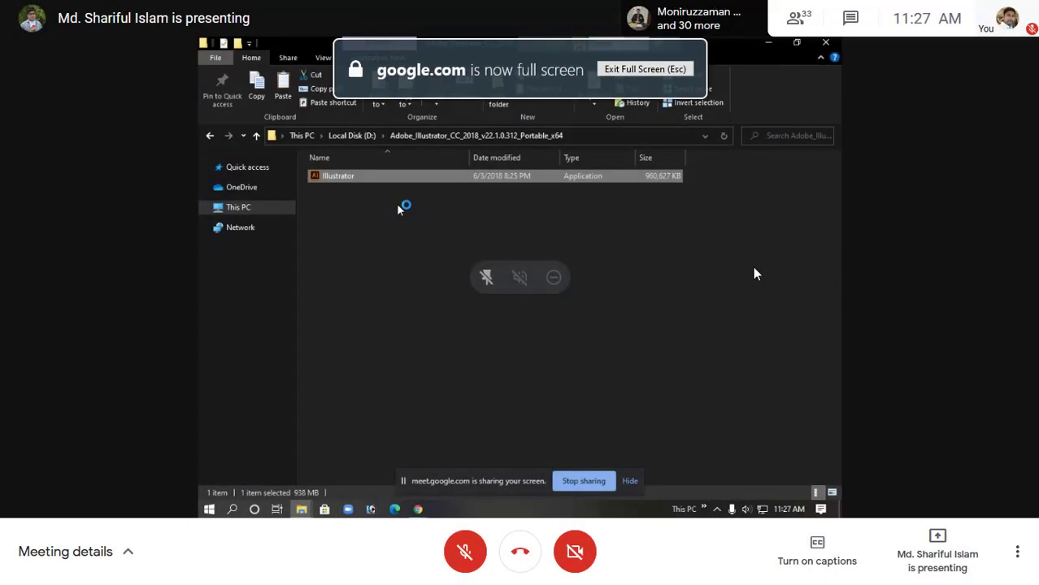
pyautogui.press('Escape')
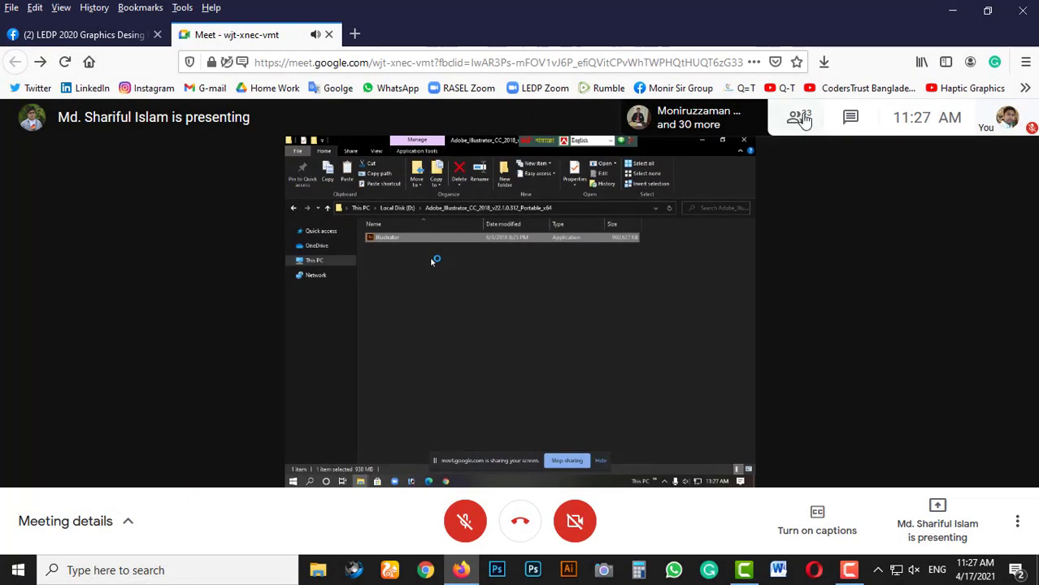
pyautogui.click(802, 119)
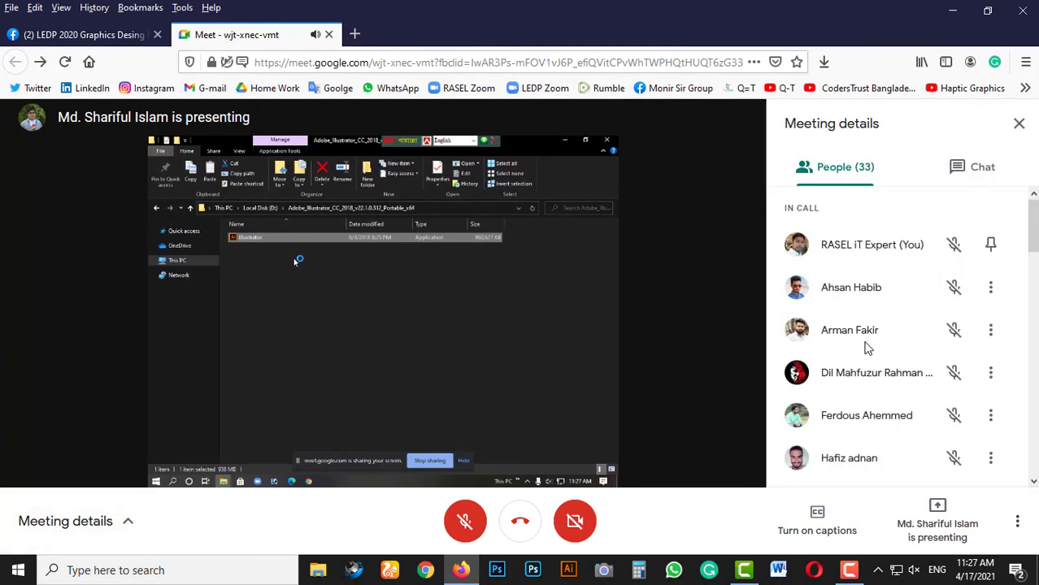
pyautogui.click(975, 166)
pyautogui.click(851, 173)
pyautogui.scroll(-1, 868, 361)
pyautogui.scroll(-5, 868, 359)
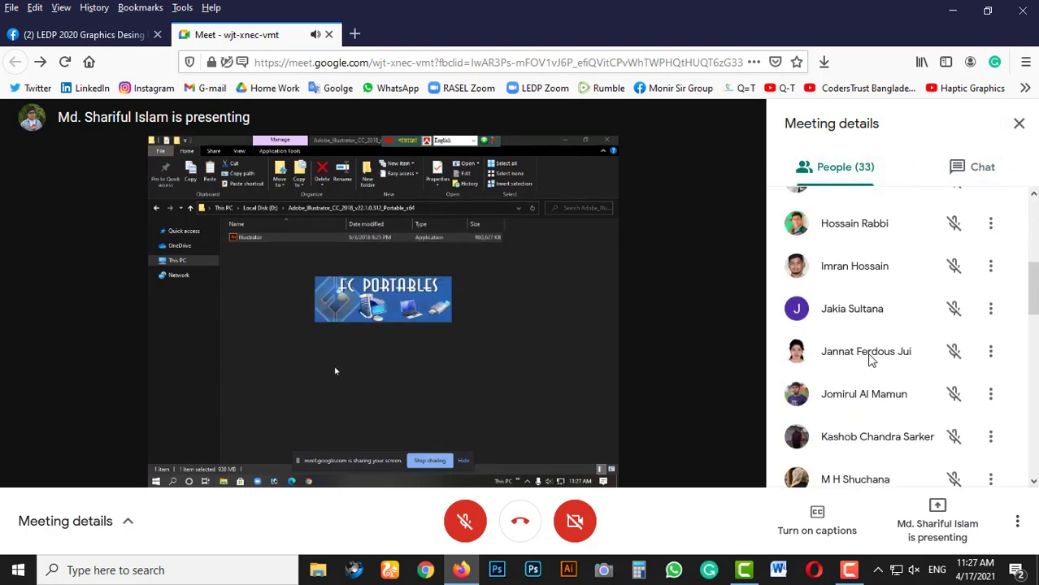
pyautogui.scroll(-3, 867, 359)
pyautogui.scroll(2, 868, 359)
pyautogui.scroll(1, 868, 359)
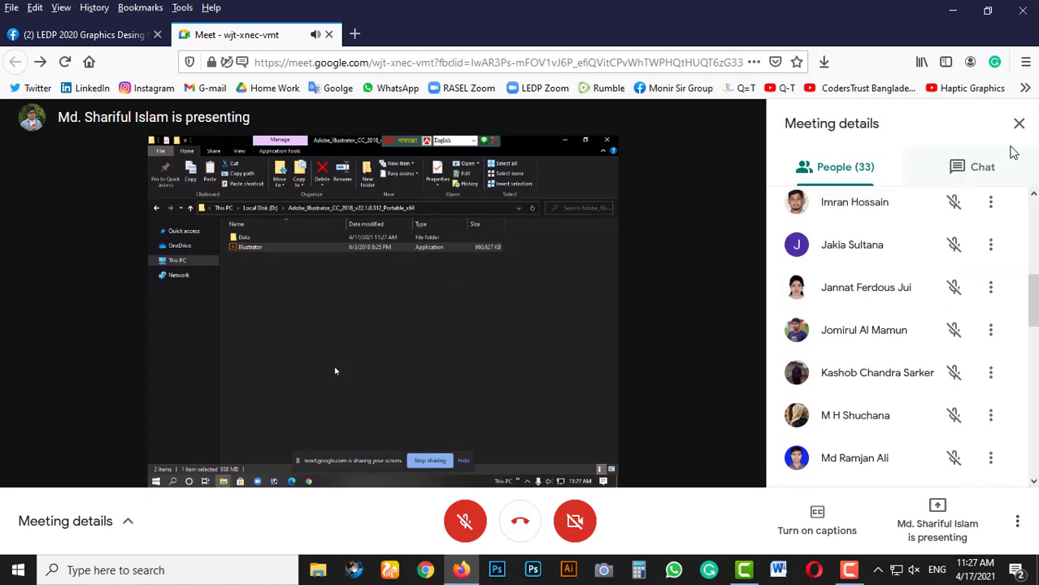
pyautogui.click(1018, 123)
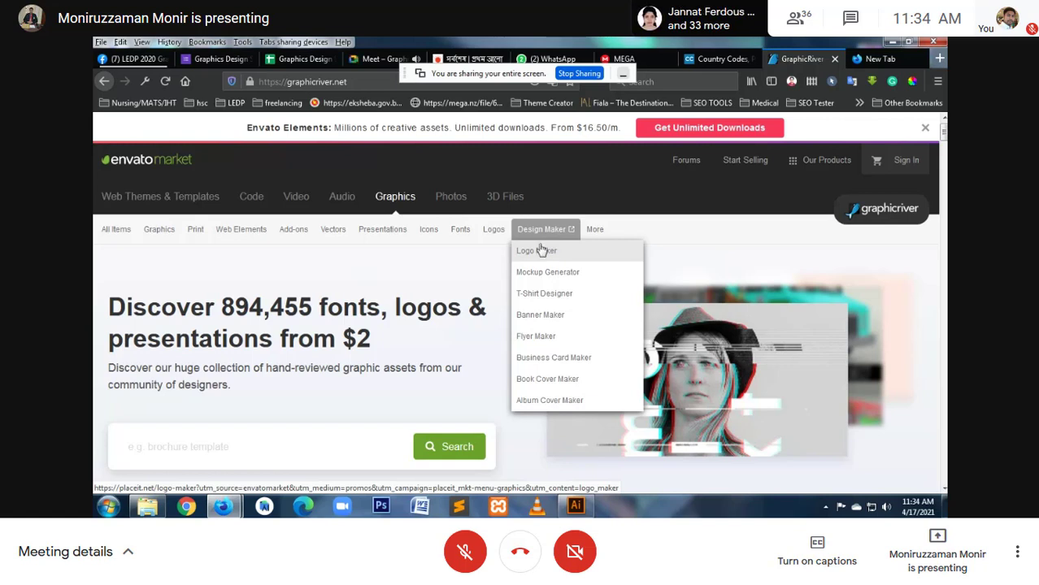
pyautogui.moveTo(493, 229)
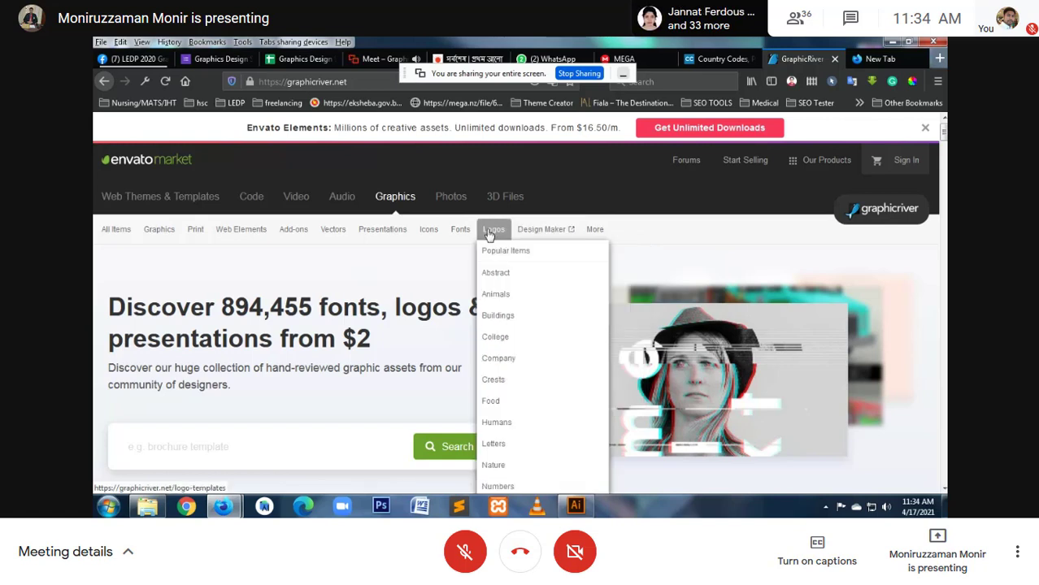
# Step: Open GraphicRiver's Logo Templates category and scroll through its logo listings
pyautogui.click(489, 234)
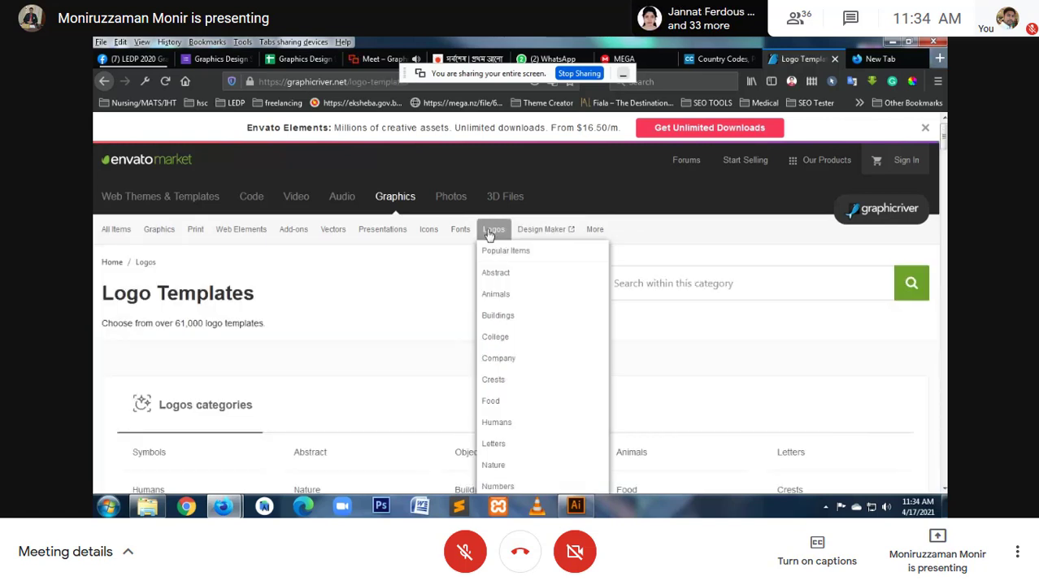
pyautogui.scroll(-3, 378, 318)
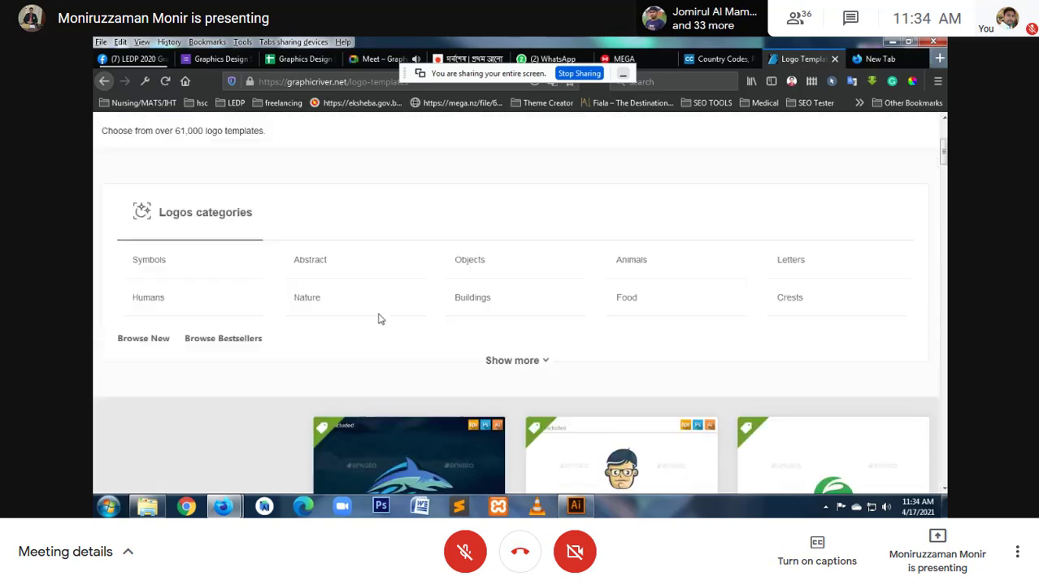
pyautogui.scroll(-3, 378, 320)
pyautogui.scroll(-3, 381, 320)
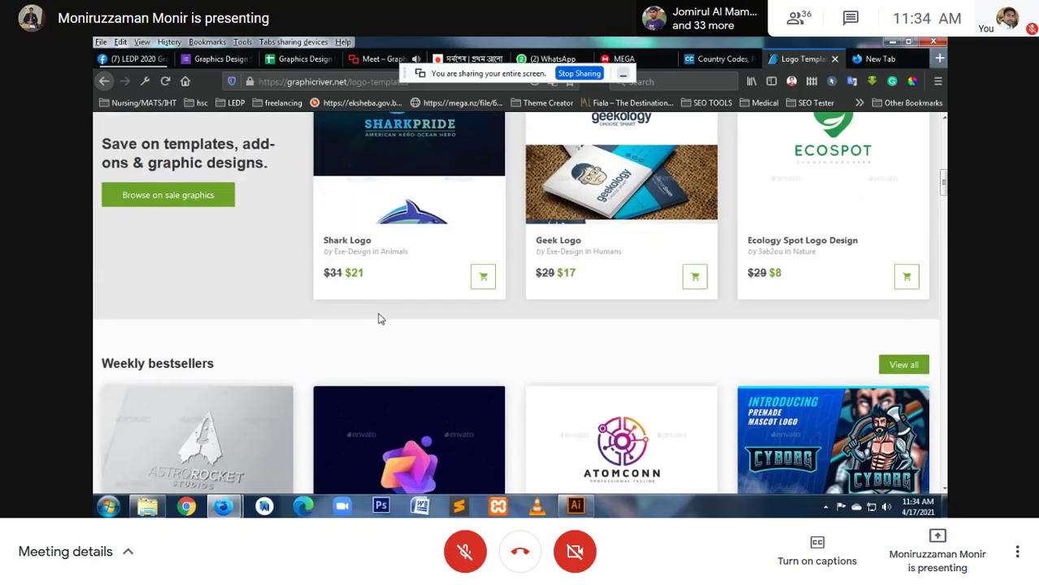
pyautogui.scroll(2, 381, 320)
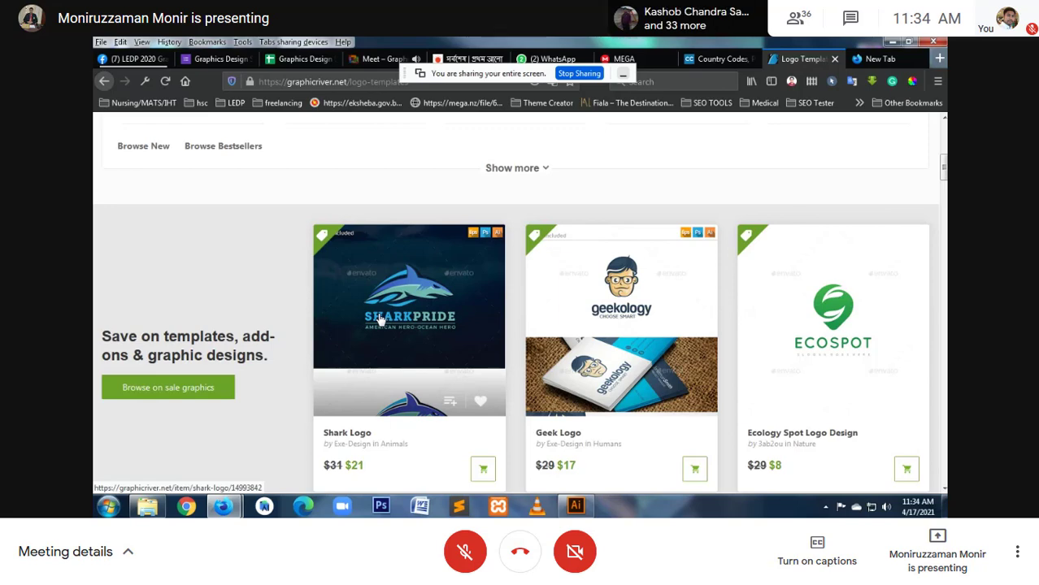
pyautogui.scroll(-2, 381, 319)
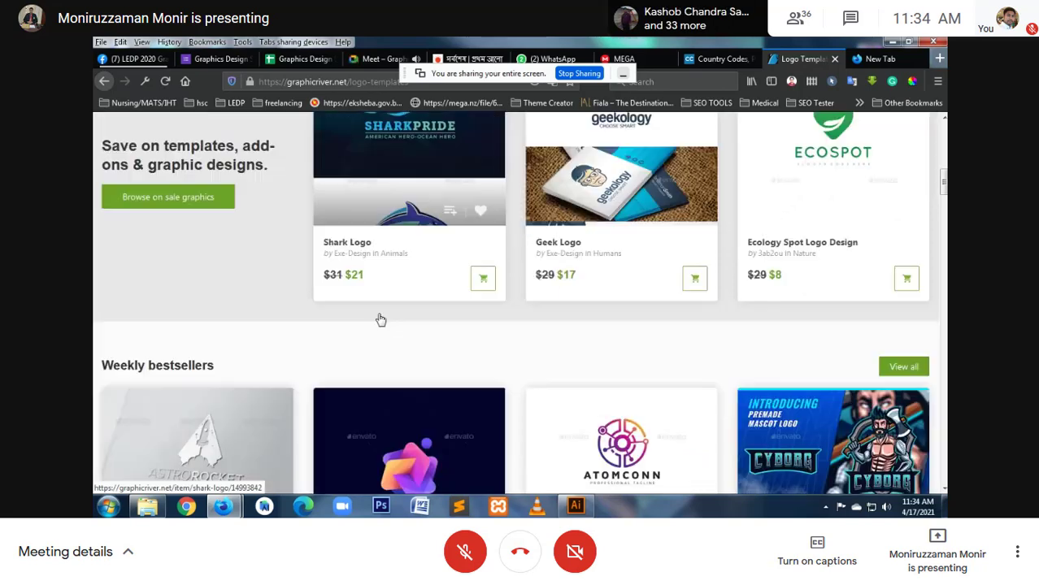
pyautogui.scroll(-3, 380, 320)
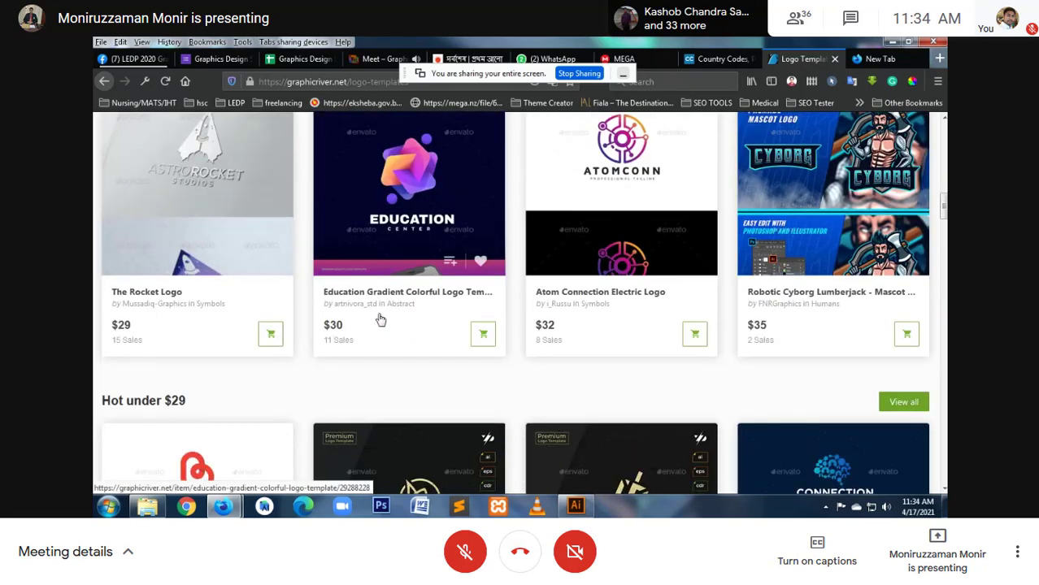
pyautogui.scroll(-5, 379, 318)
# Step: Admit the waiting guest into the Meet call and return to Logo Templates
pyautogui.click(378, 58)
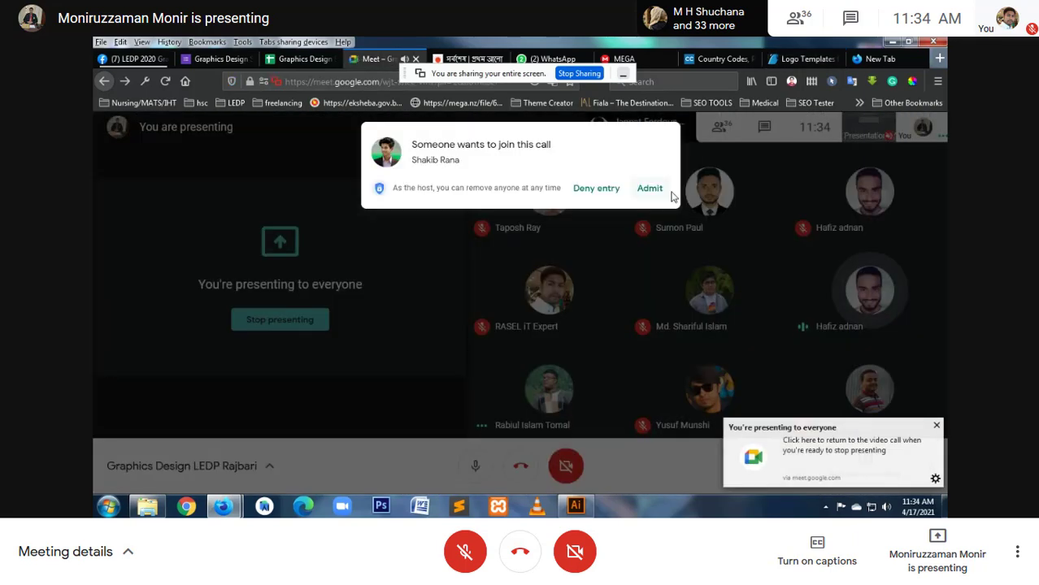
pyautogui.click(650, 188)
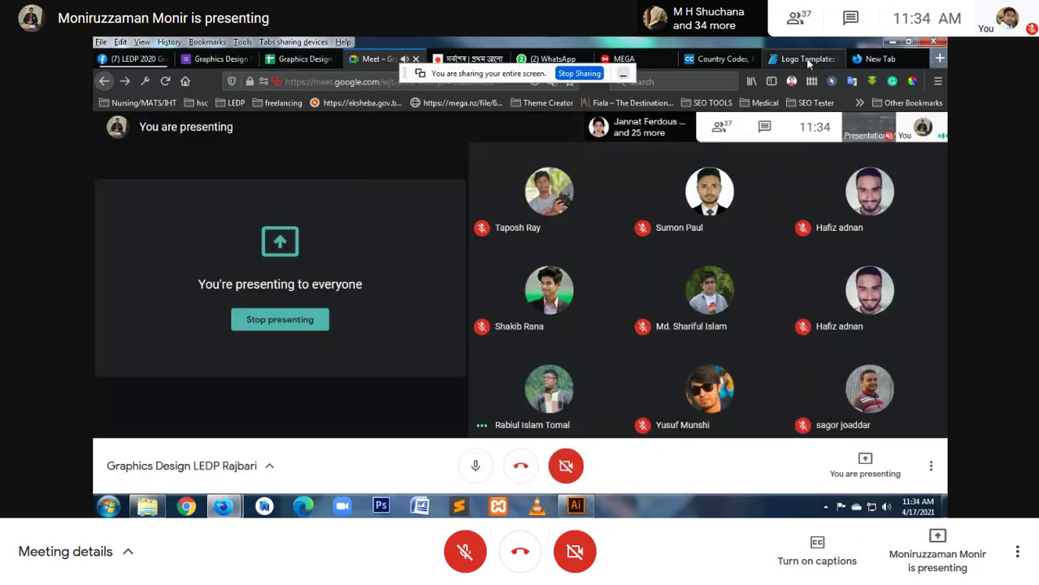
pyautogui.click(803, 59)
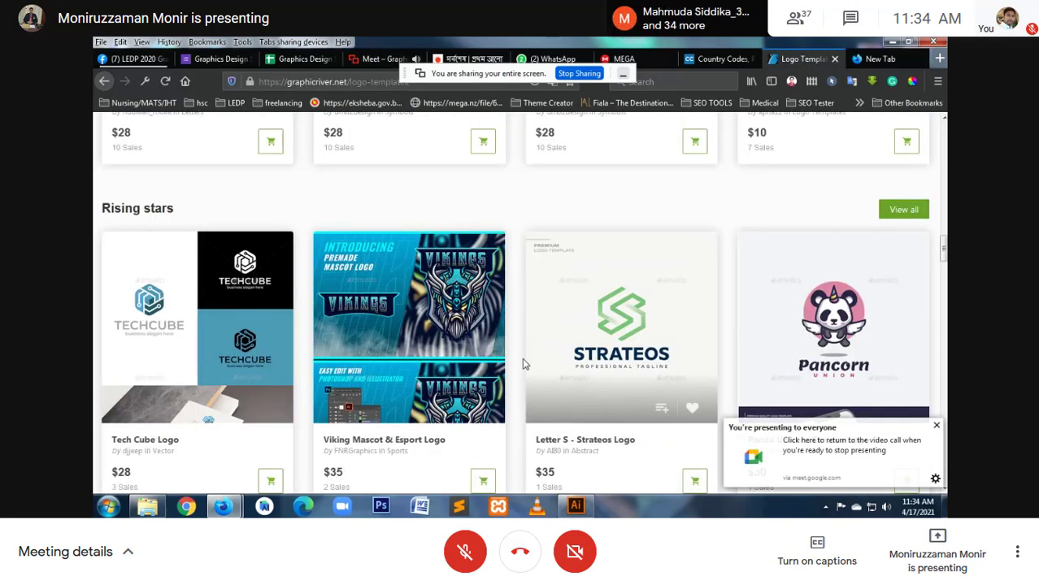
# Step: Browse further down the logo listings, then scroll back up to the category list
pyautogui.scroll(-5, 523, 364)
pyautogui.scroll(-3, 523, 364)
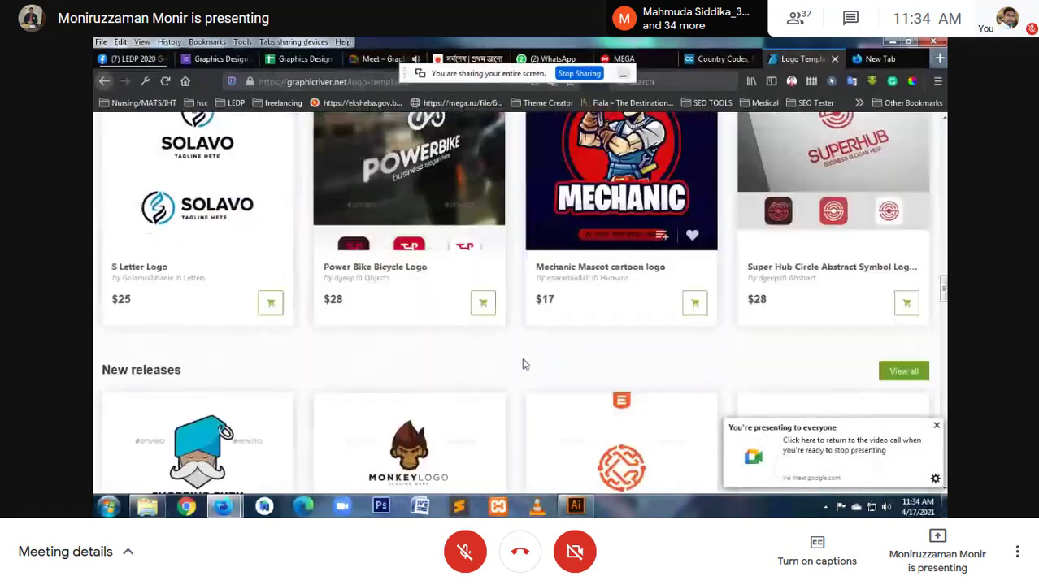
pyautogui.scroll(-3, 523, 363)
pyautogui.scroll(-2, 523, 363)
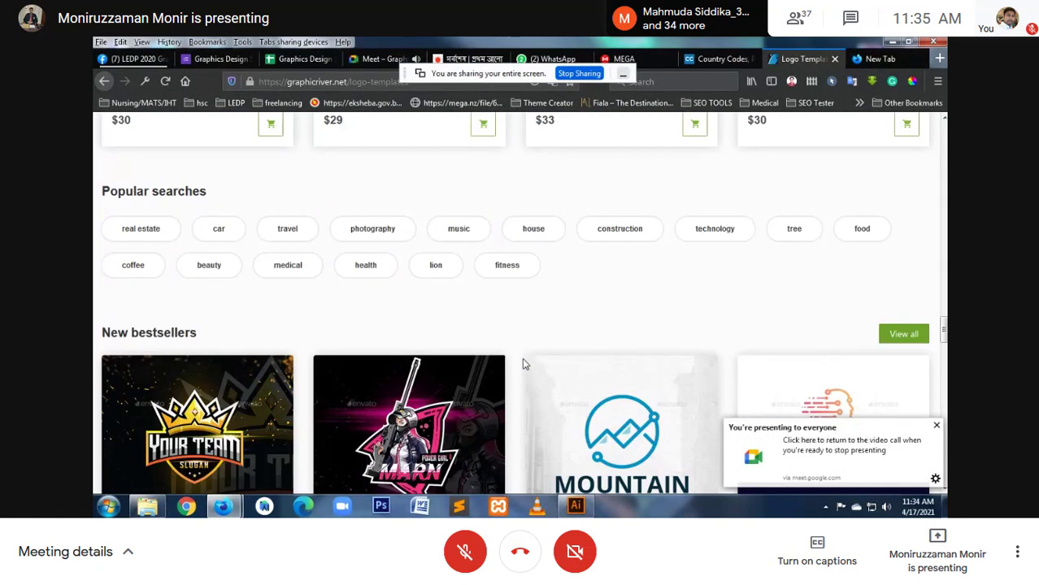
pyautogui.scroll(3, 524, 363)
pyautogui.scroll(3, 464, 363)
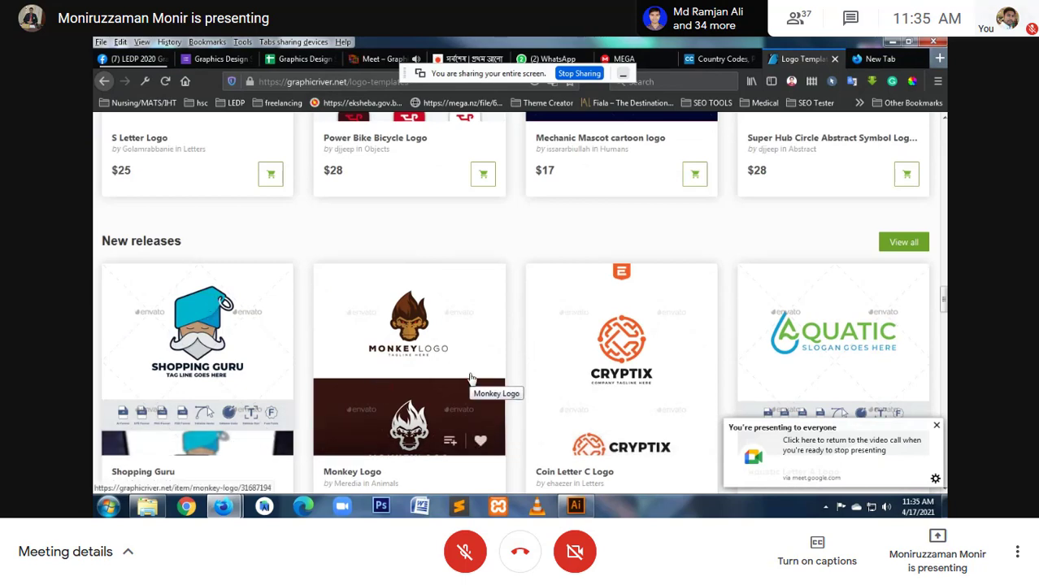
pyautogui.scroll(4, 469, 378)
pyautogui.scroll(3, 469, 377)
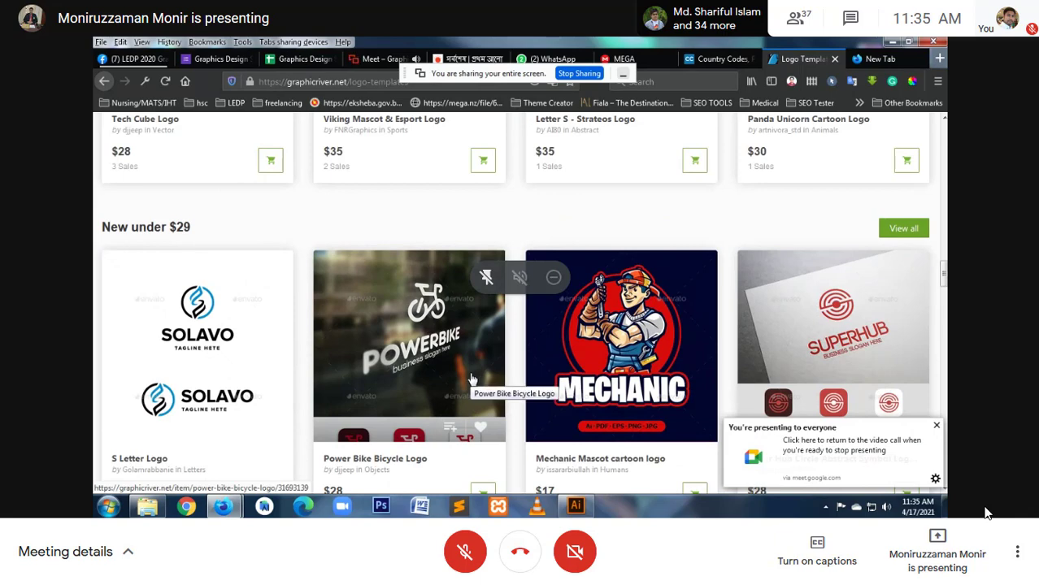
pyautogui.scroll(4, 472, 379)
pyautogui.scroll(2, 471, 379)
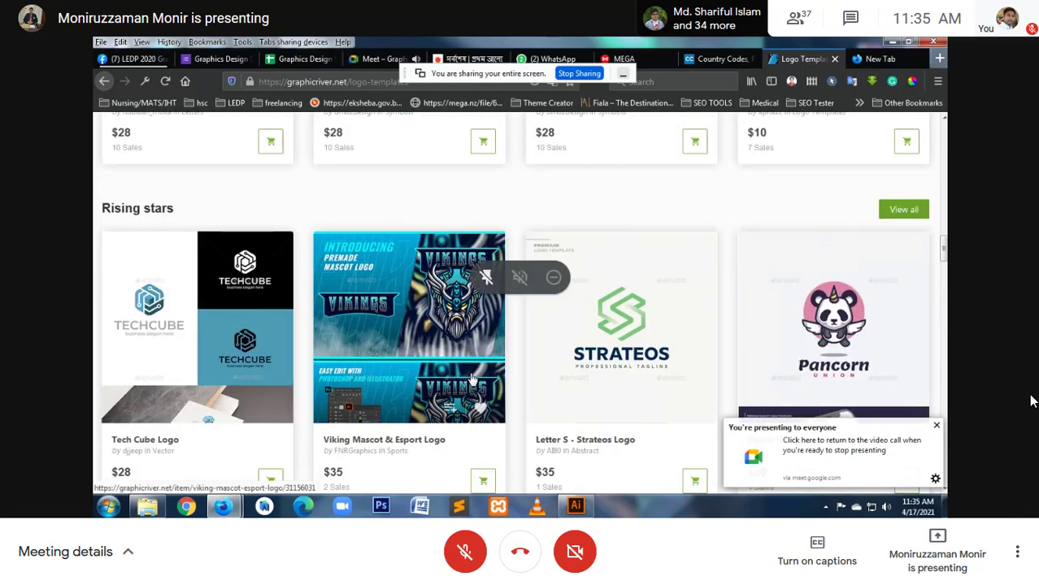
pyautogui.scroll(1, 471, 379)
pyautogui.scroll(3, 472, 378)
pyautogui.scroll(1, 471, 379)
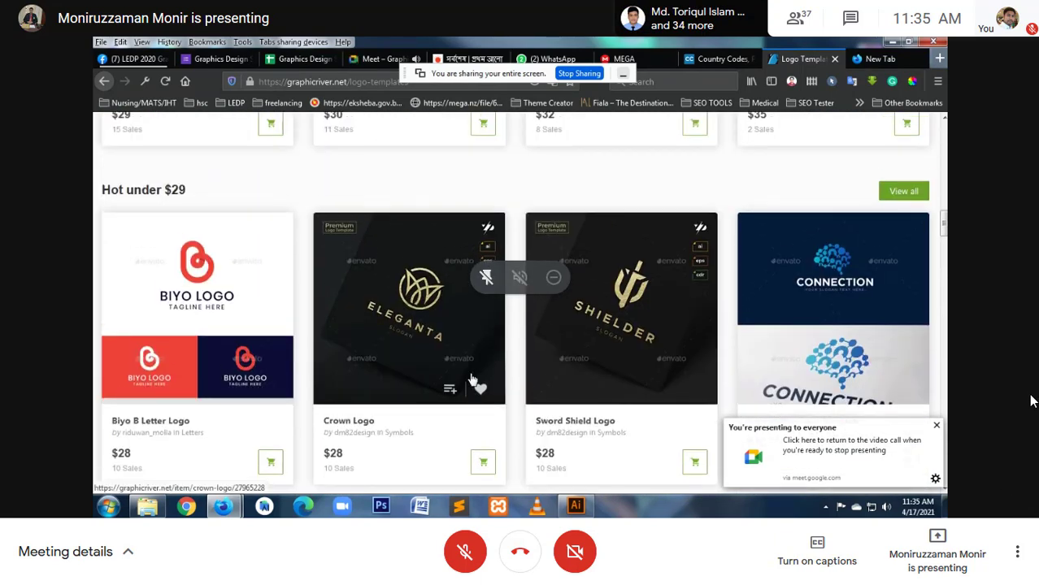
pyautogui.scroll(2, 471, 378)
pyautogui.scroll(3, 469, 378)
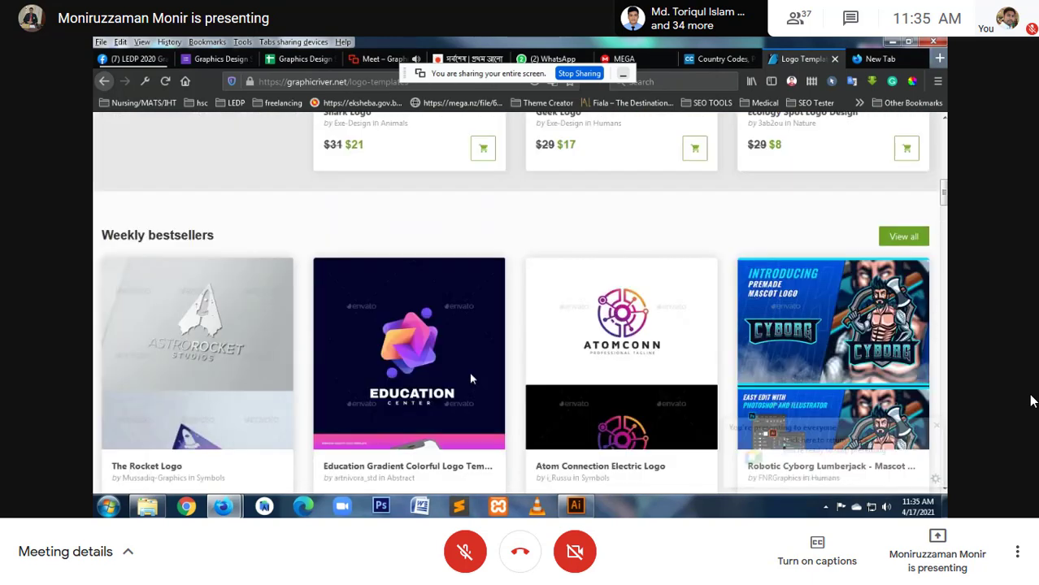
pyautogui.scroll(3, 469, 378)
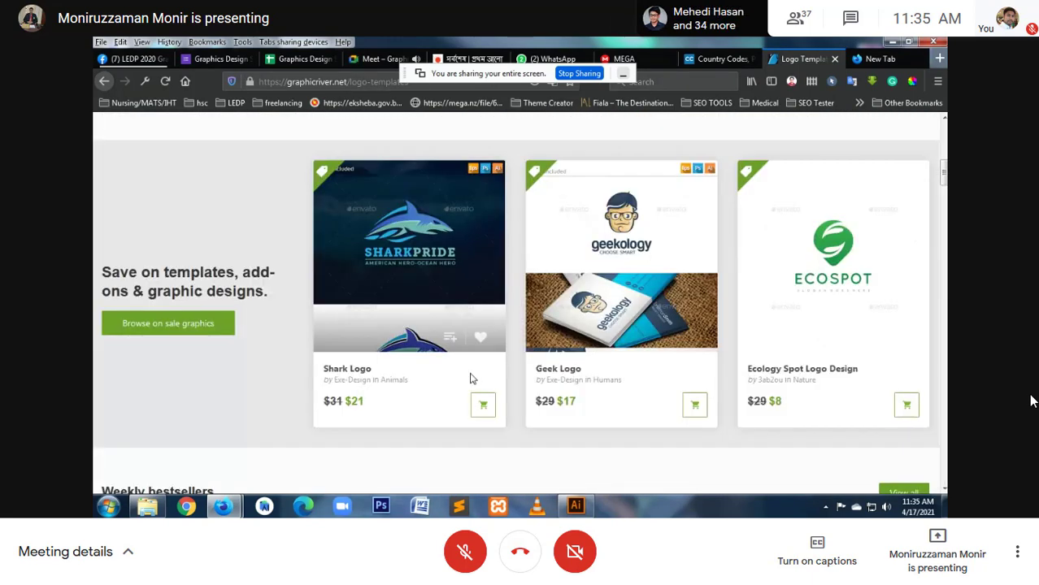
pyautogui.scroll(2, 469, 378)
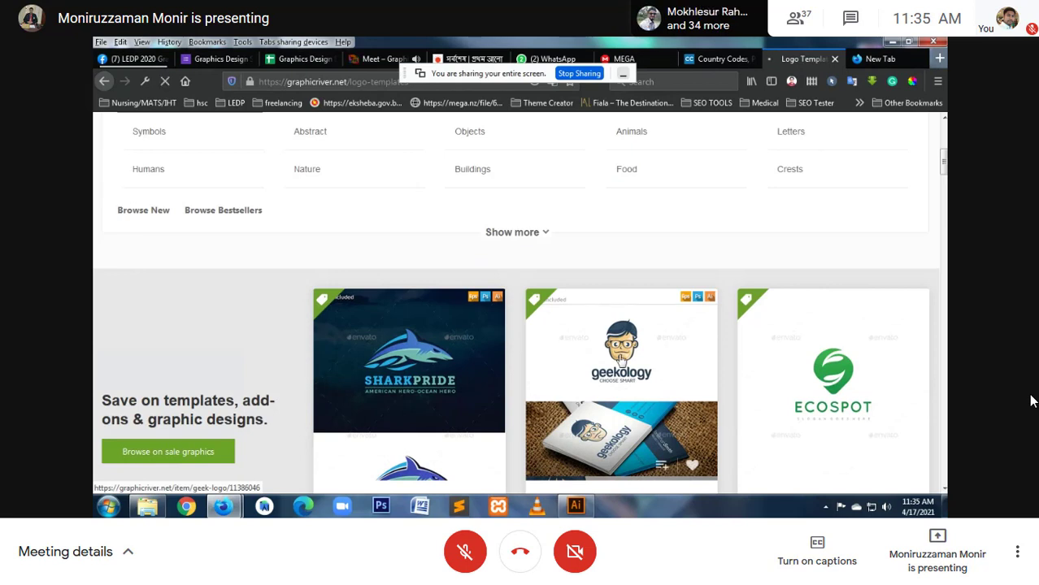
# Step: Open the Geek Logo item page, view its preview enlarged, then close the lightbox
pyautogui.click(621, 360)
pyautogui.click(391, 191)
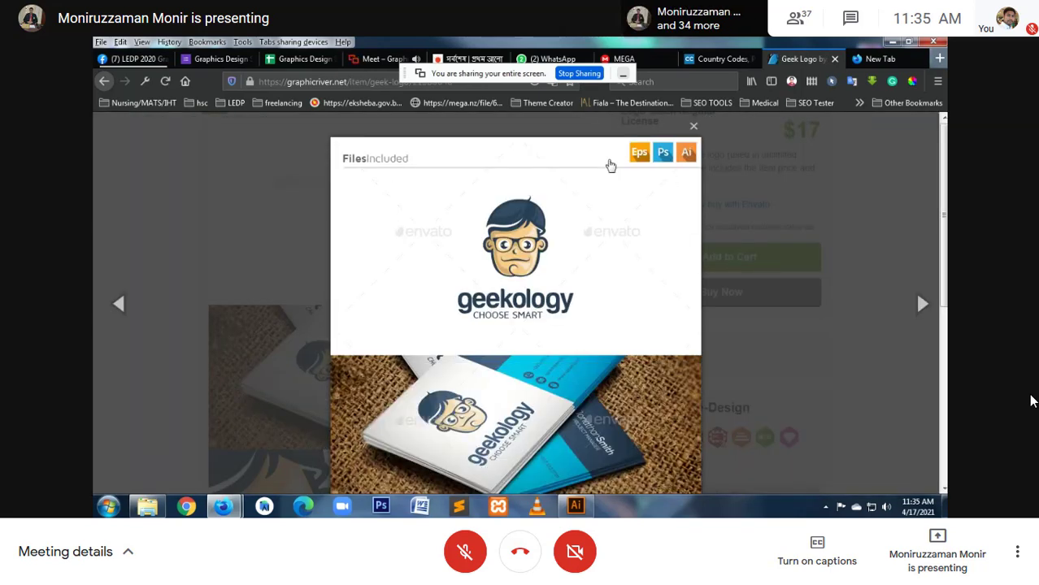
pyautogui.click(536, 329)
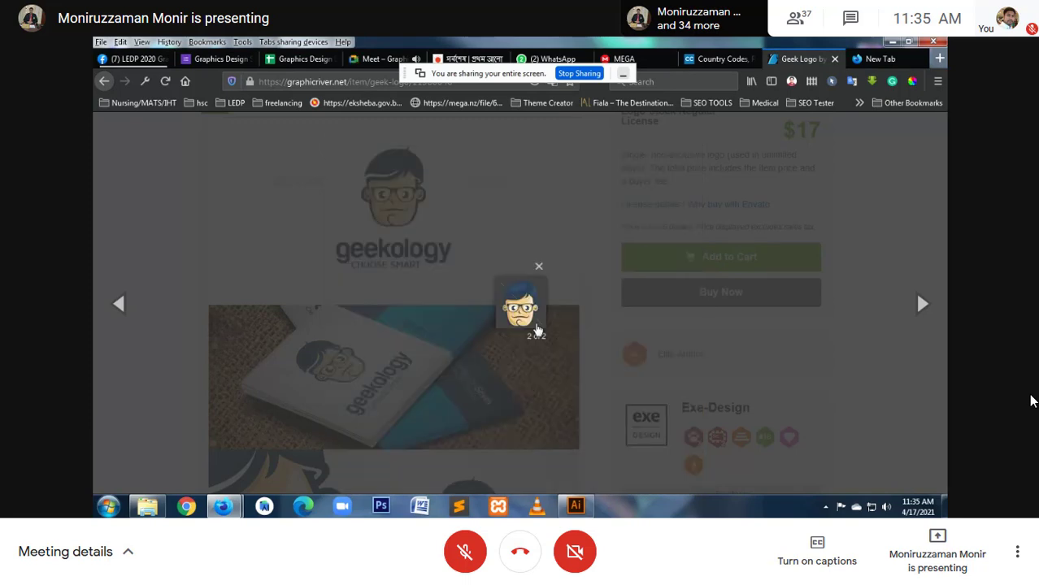
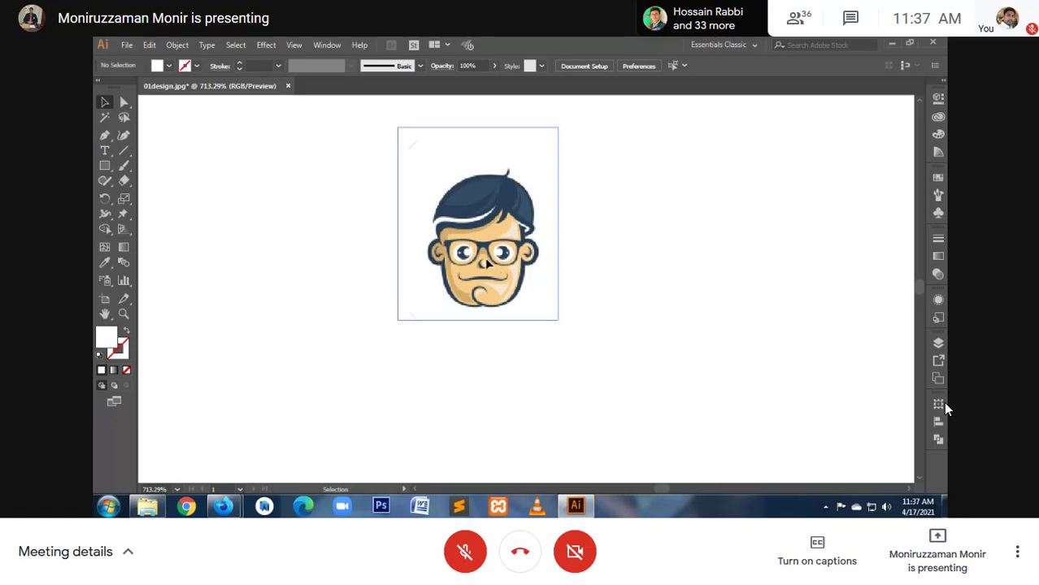
# Step: Unembed the cartoon face image and save it as AI_Image.psd in Downloads
pyautogui.click(486, 263)
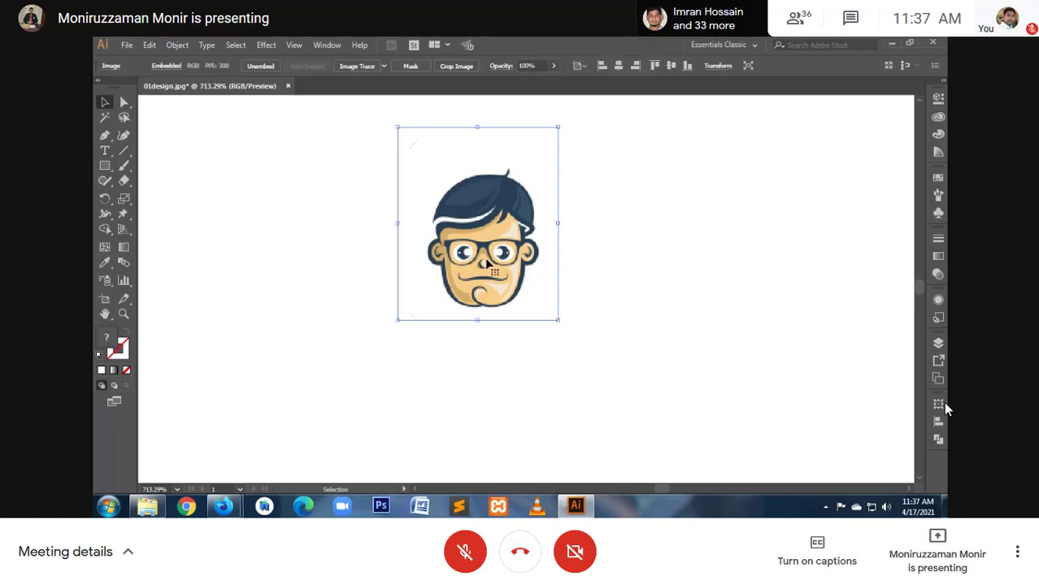
pyautogui.click(316, 231)
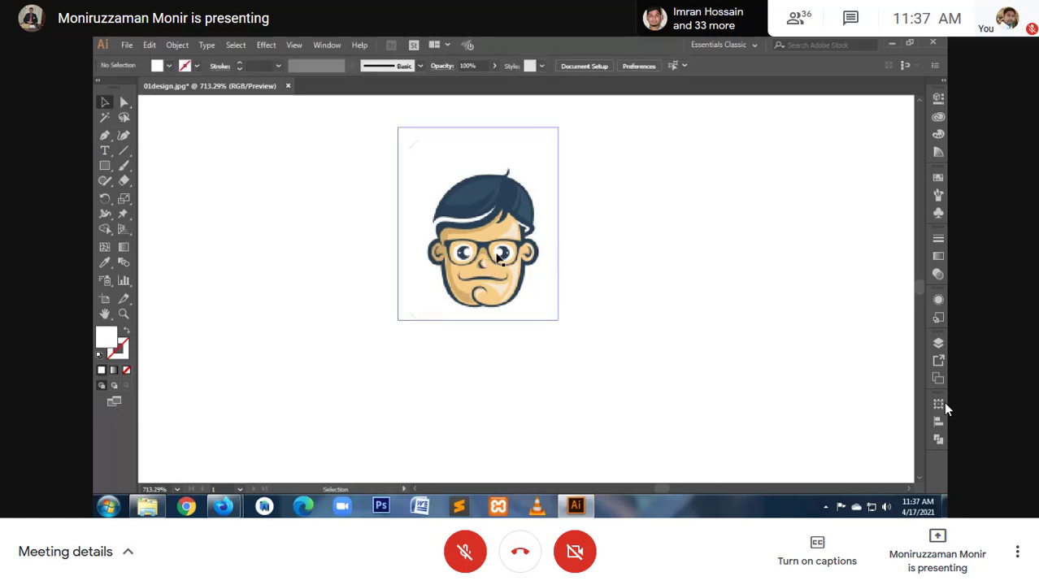
pyautogui.click(498, 258)
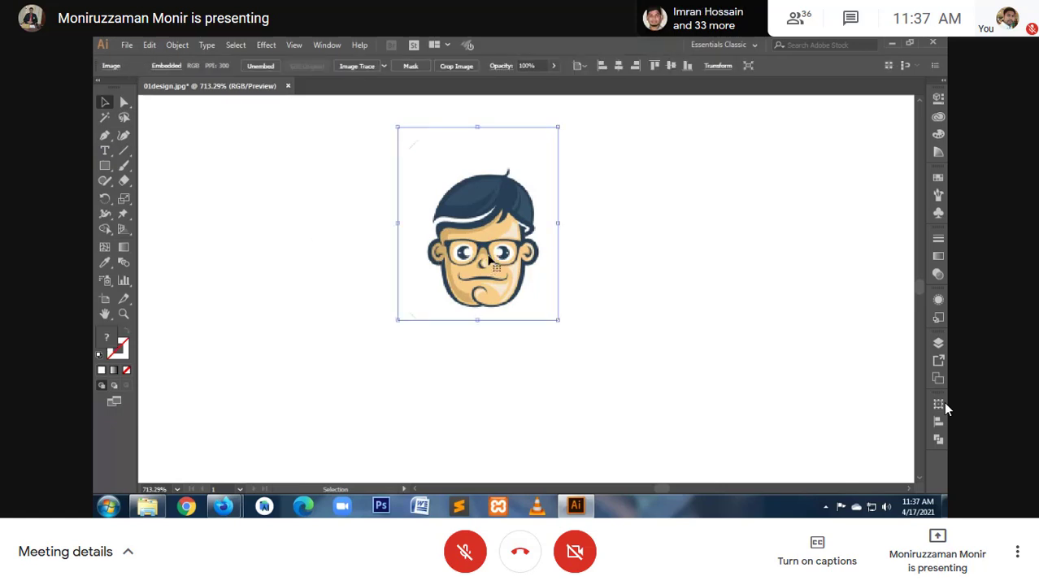
pyautogui.click(168, 67)
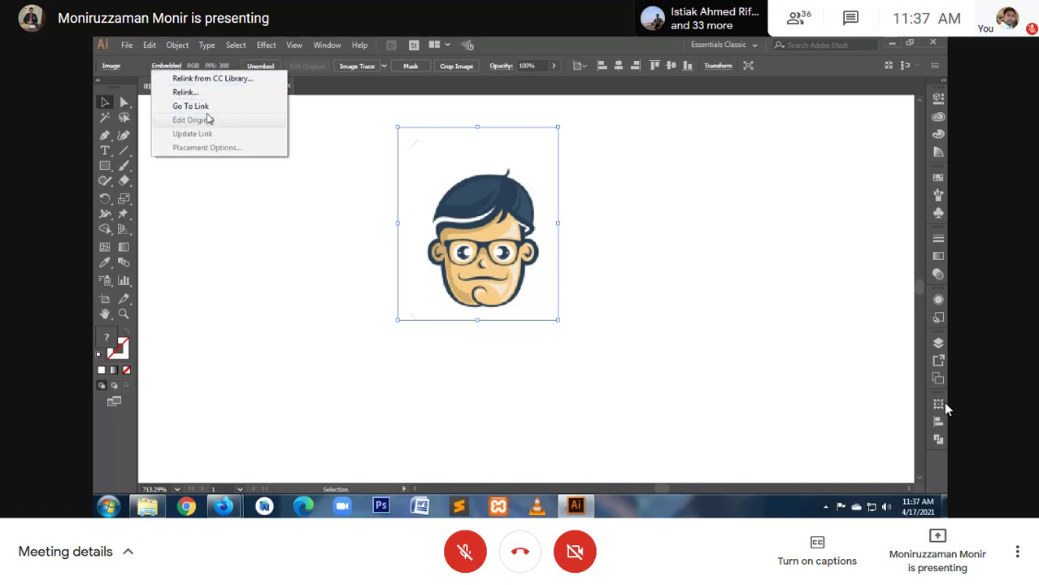
pyautogui.click(269, 70)
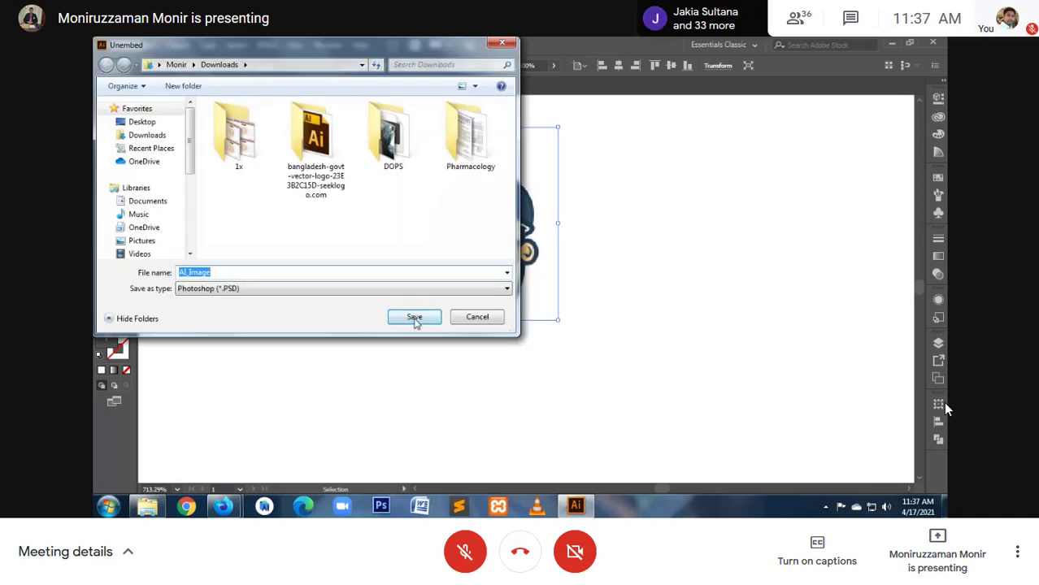
pyautogui.click(415, 318)
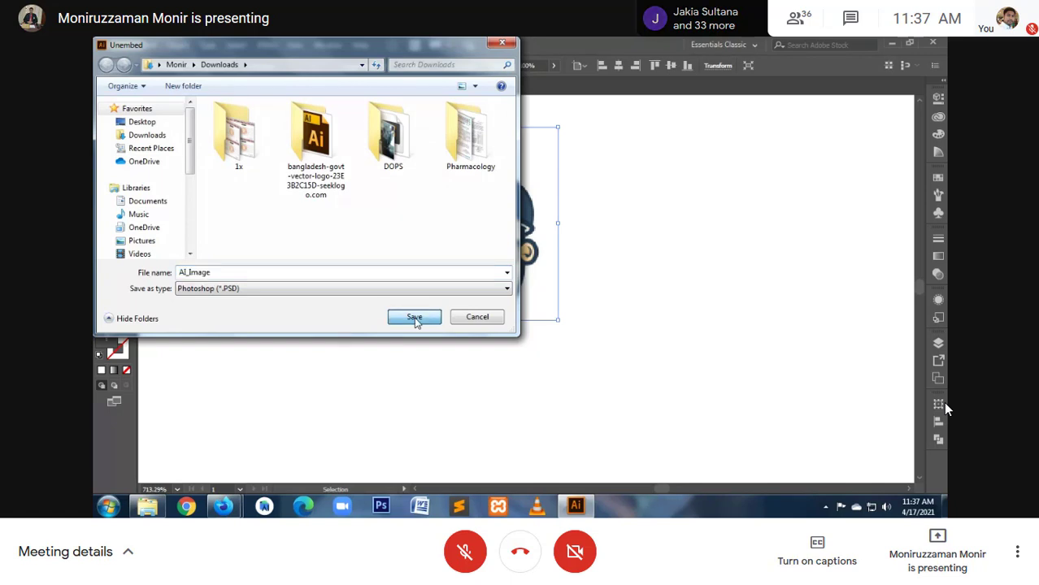
pyautogui.click(477, 386)
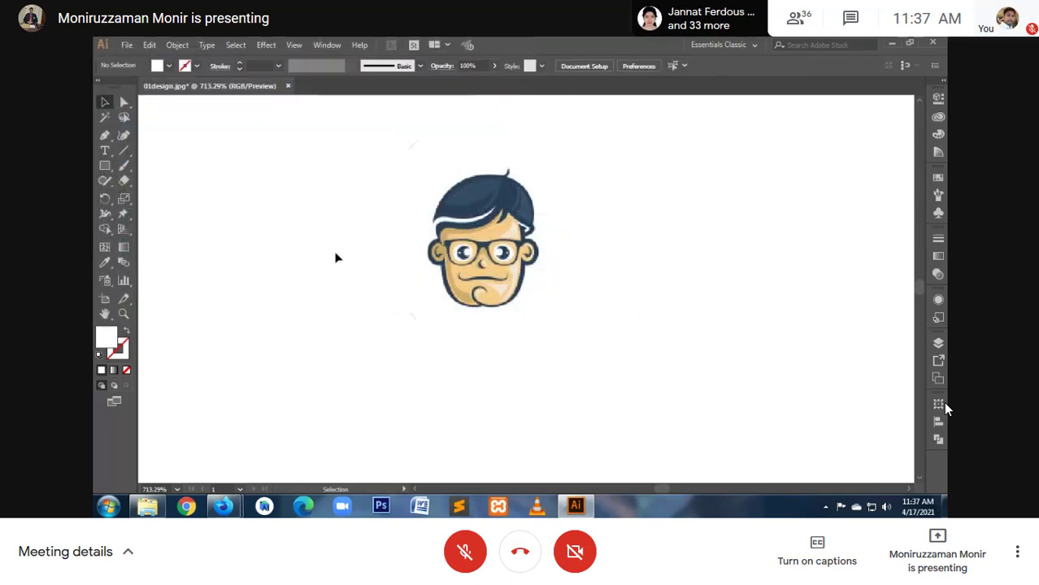
pyautogui.hotkey('ctrl', 'a')
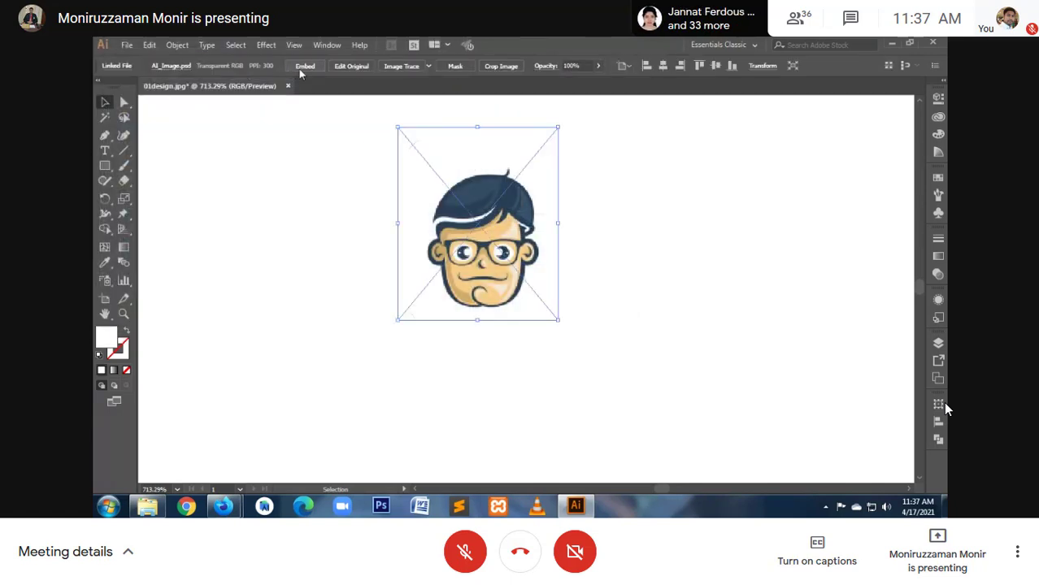
# Step: Browse the tracing presets, then undo back to the full uncropped source image
pyautogui.click(428, 66)
pyautogui.click(338, 300)
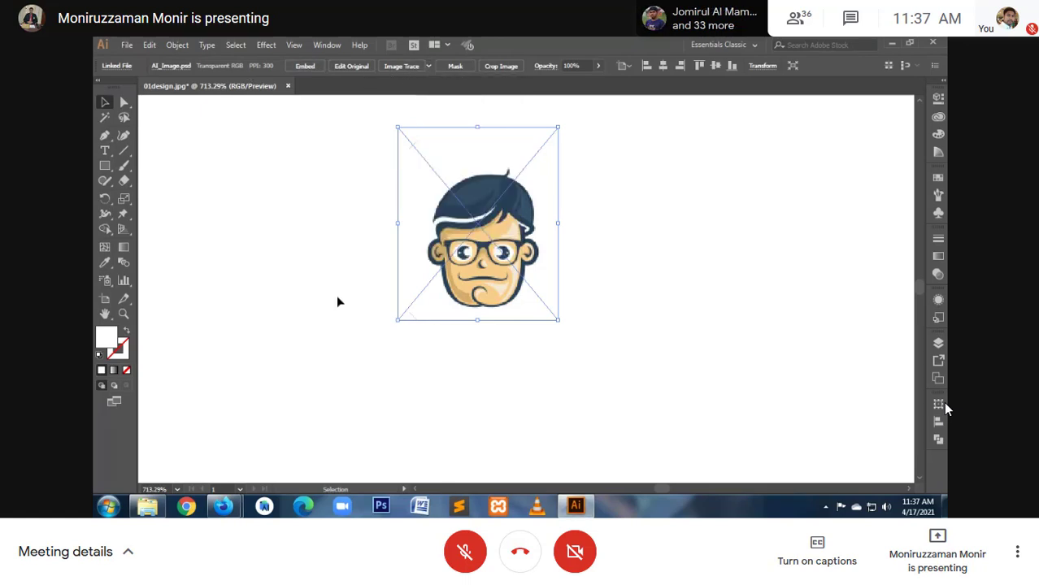
pyautogui.click(338, 300)
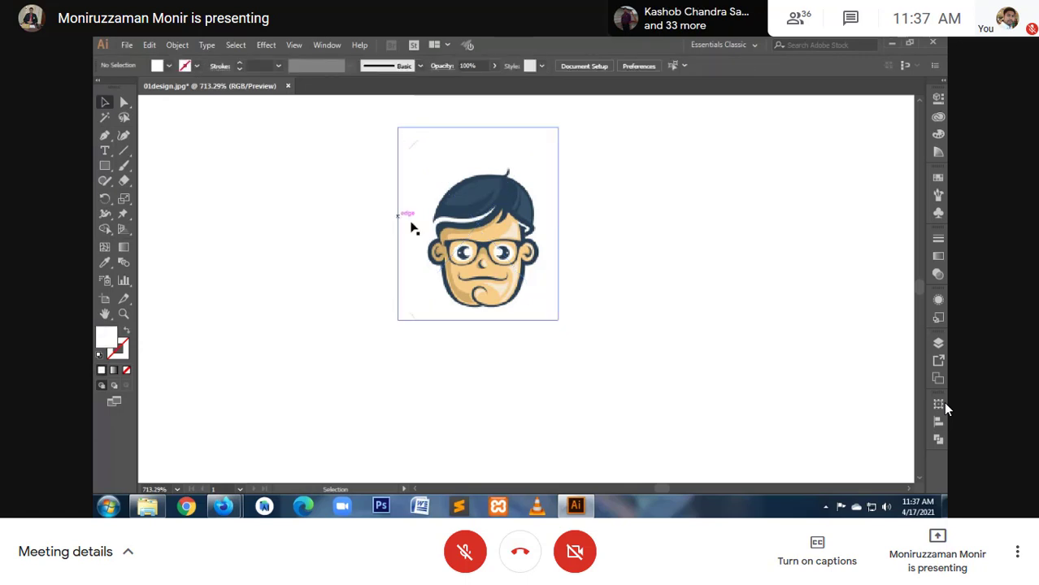
pyautogui.click(462, 240)
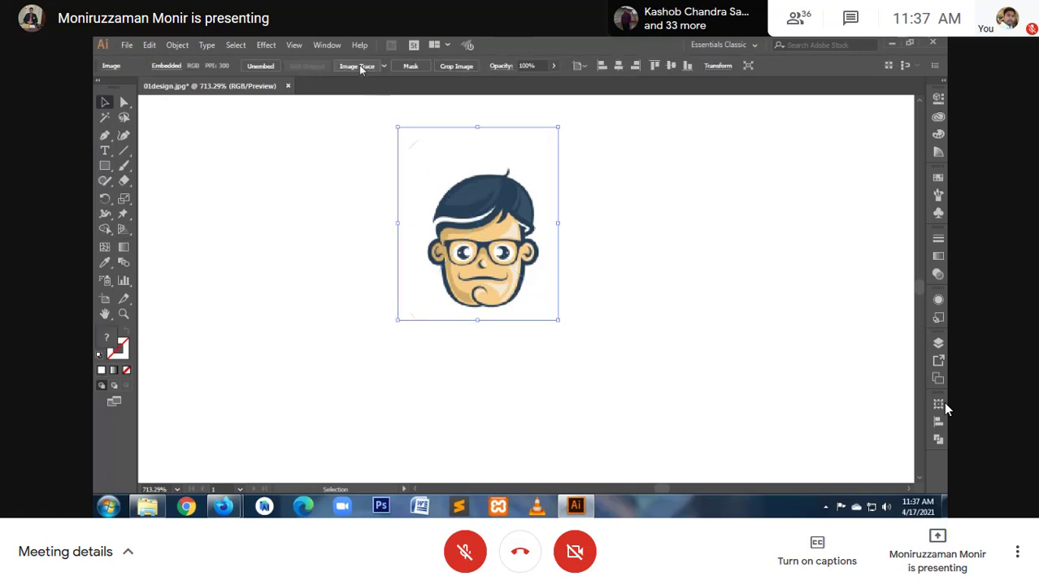
pyautogui.click(258, 138)
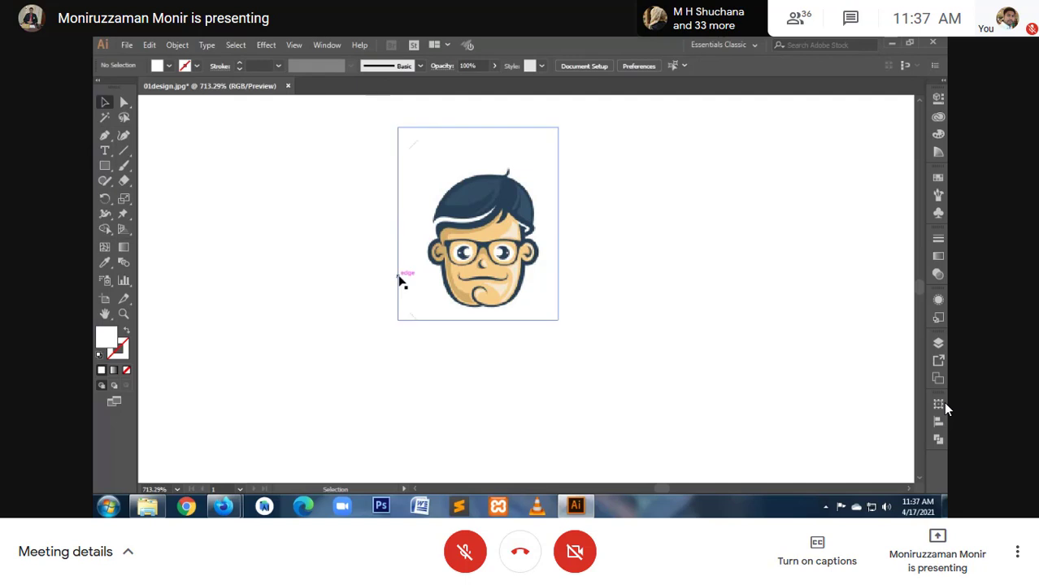
pyautogui.press('ctrl')
pyautogui.hotkey('ctrl', 'z')
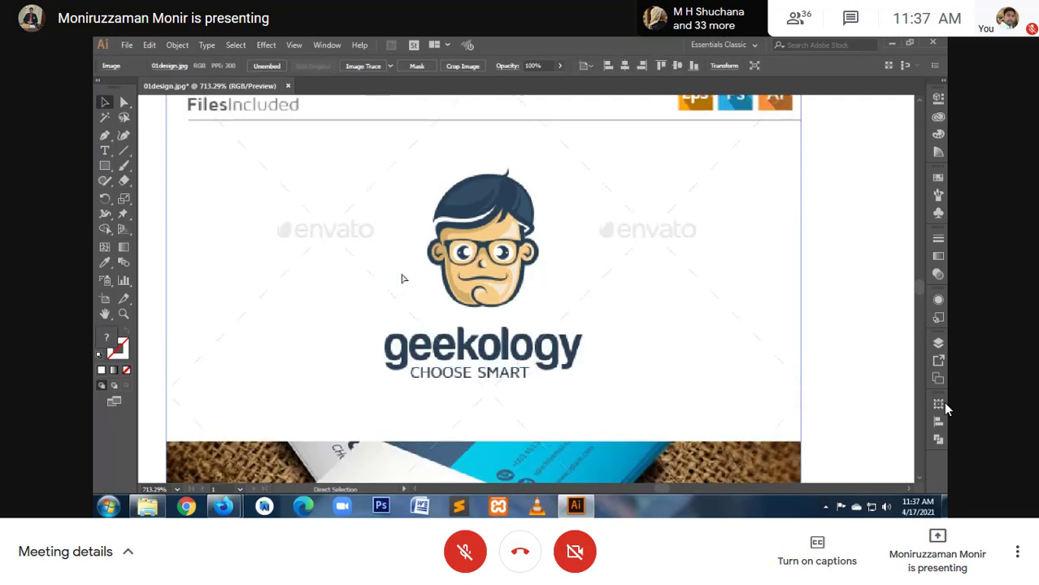
# Step: Redo the crop so only the boy's head remains as an embedded image
pyautogui.click(390, 65)
pyautogui.click(284, 73)
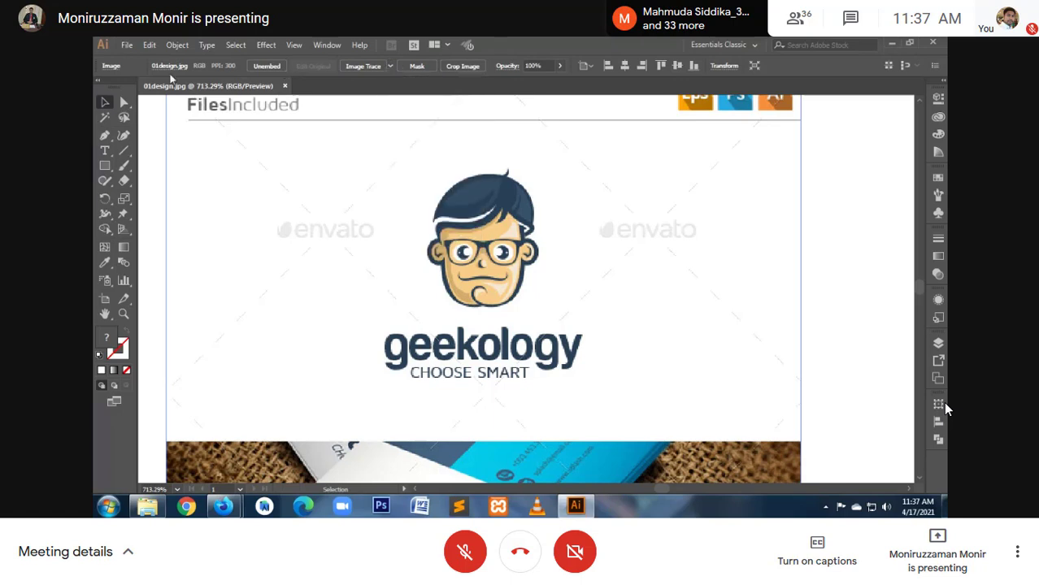
pyautogui.press('ctrl')
pyautogui.hotkey('ctrl', 'shift', 'z')
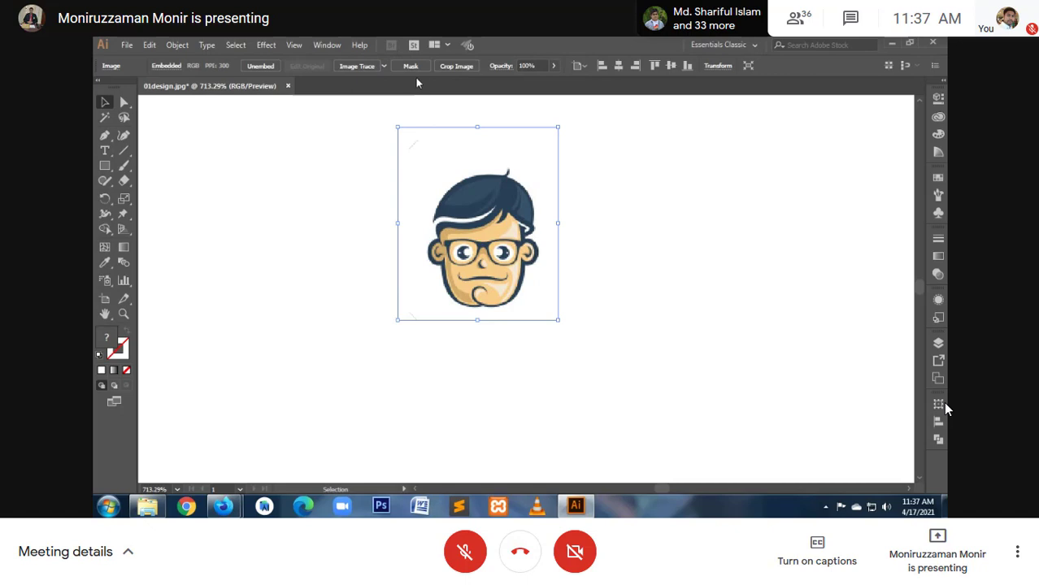
# Step: Undo a trial trace and Alt-drag a colour copy of the face to the right
pyautogui.click(356, 66)
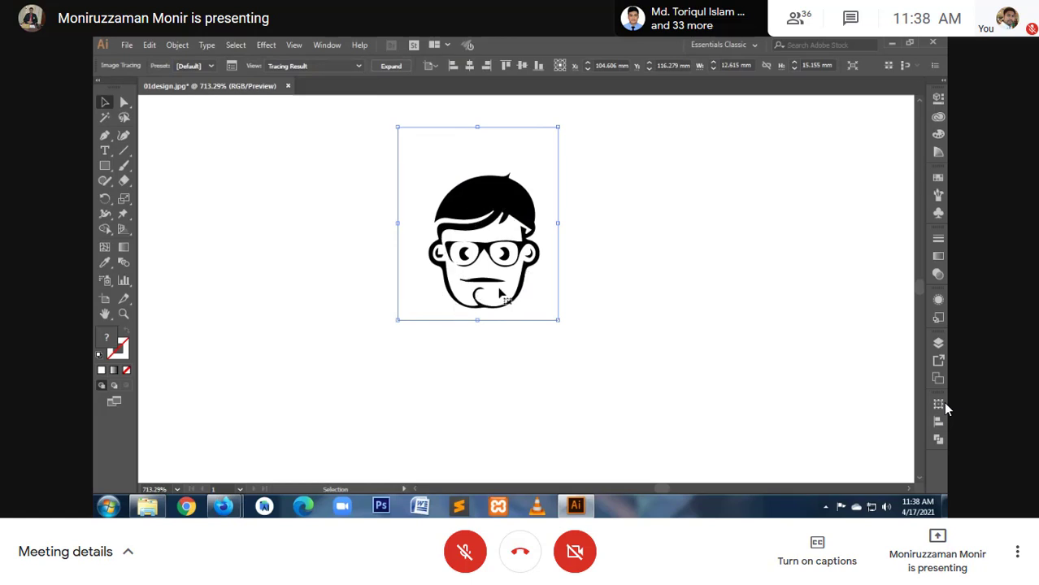
pyautogui.hotkey('ctrl', 'z')
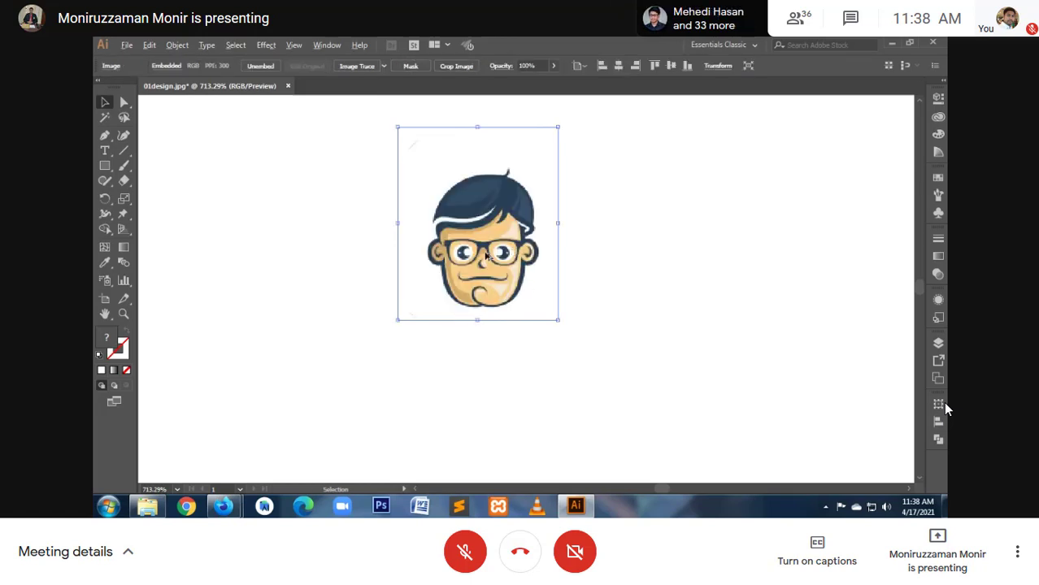
pyautogui.moveTo(486, 256); pyautogui.dragTo(669, 256)
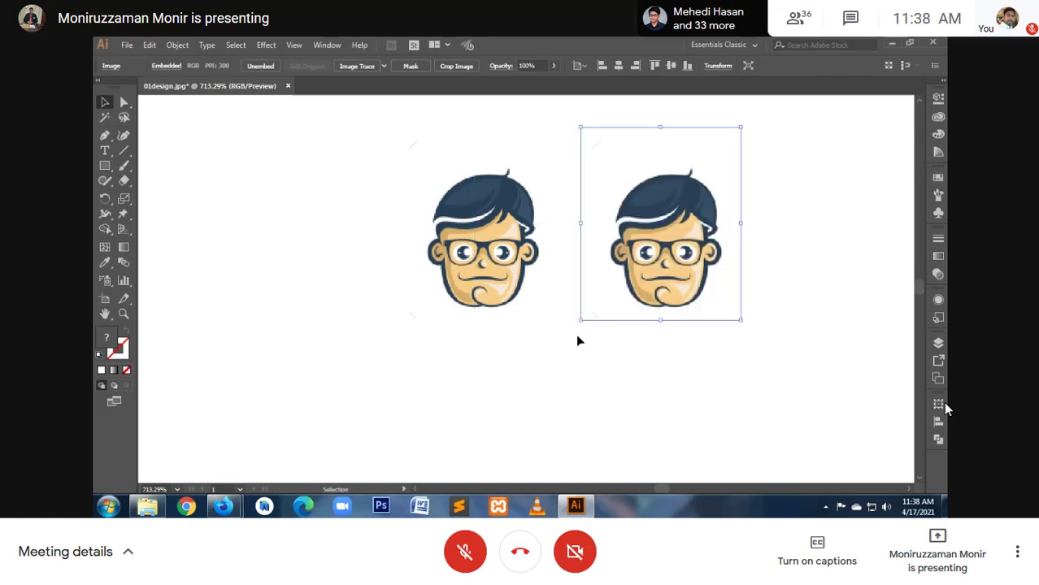
# Step: Apply the Default Image Trace to the right-hand face copy, leaving only it selected
pyautogui.click(374, 66)
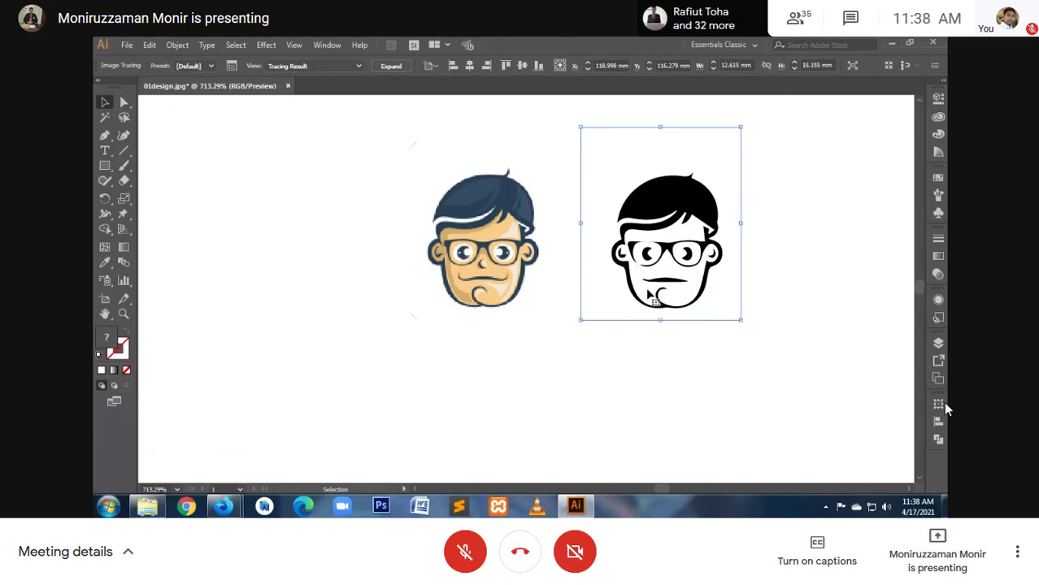
pyautogui.keyDown('shift'); pyautogui.click(540, 293); pyautogui.keyUp('shift')
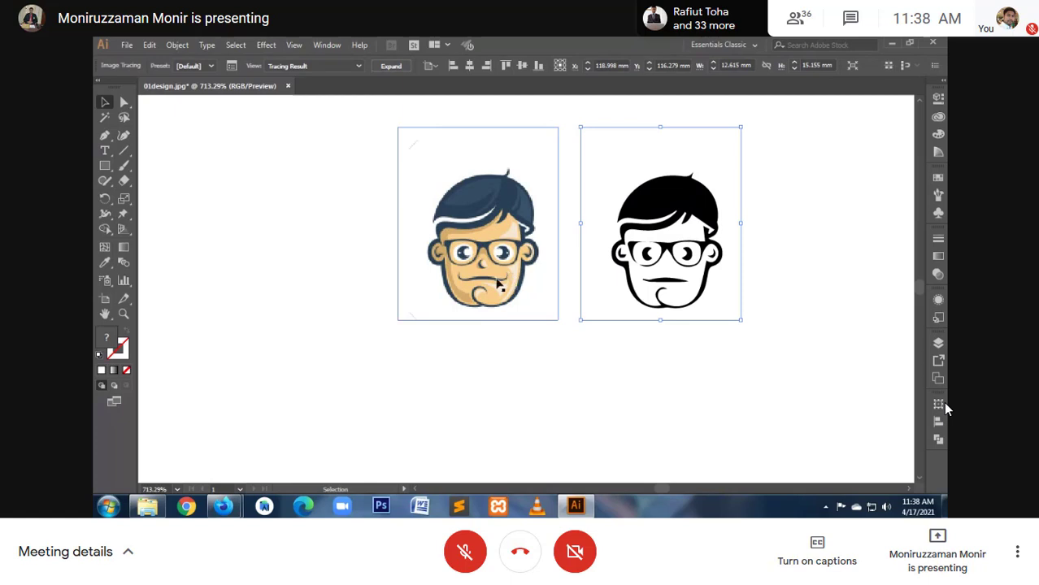
pyautogui.keyDown('shift'); pyautogui.click(518, 273); pyautogui.keyUp('shift')
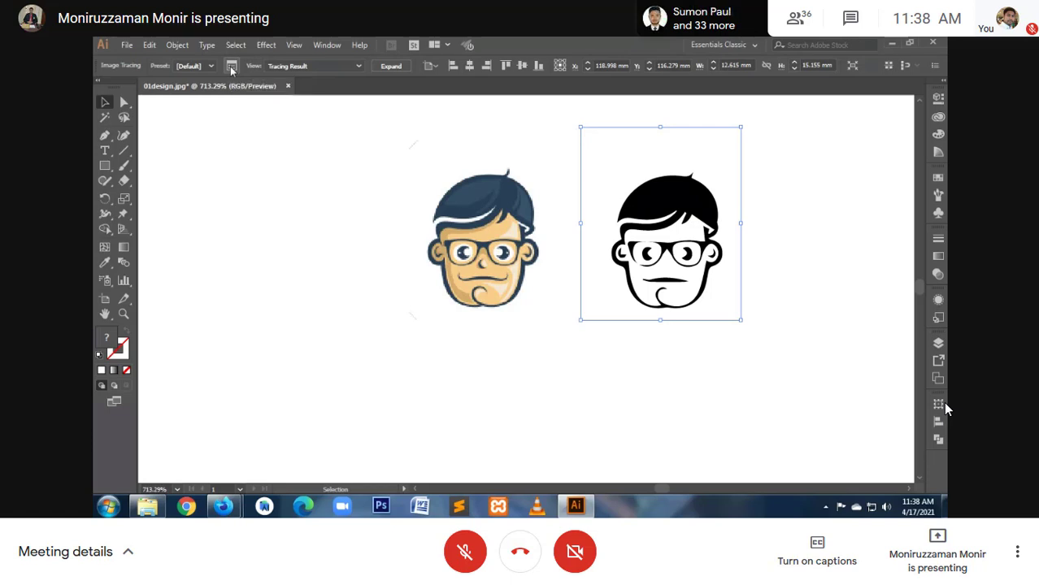
# Step: Switch the right face's trace to Color mode, keeping the Limited palette
pyautogui.click(231, 66)
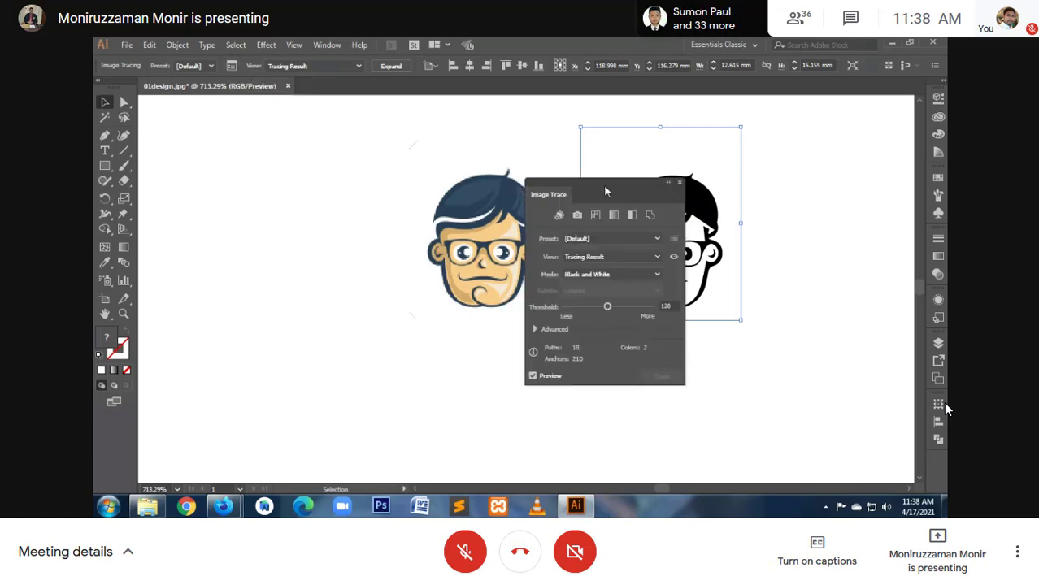
pyautogui.moveTo(602, 186); pyautogui.dragTo(315, 140)
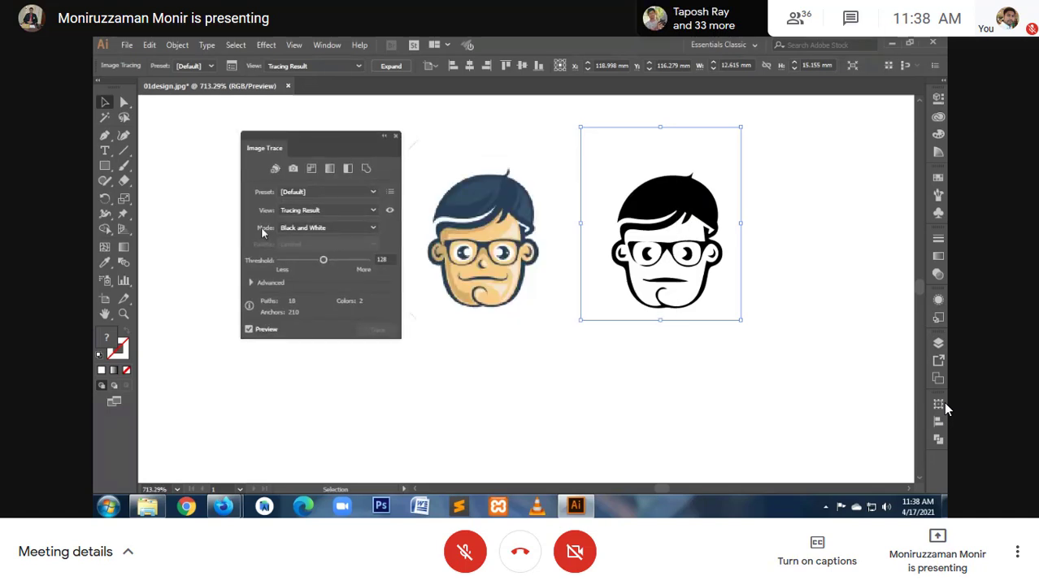
pyautogui.click(352, 229)
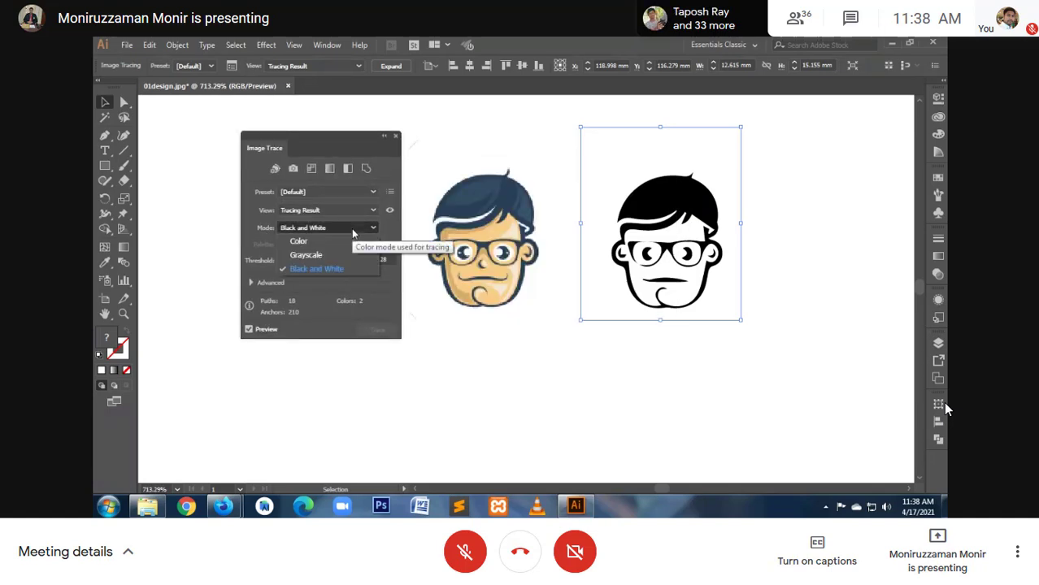
pyautogui.click(331, 242)
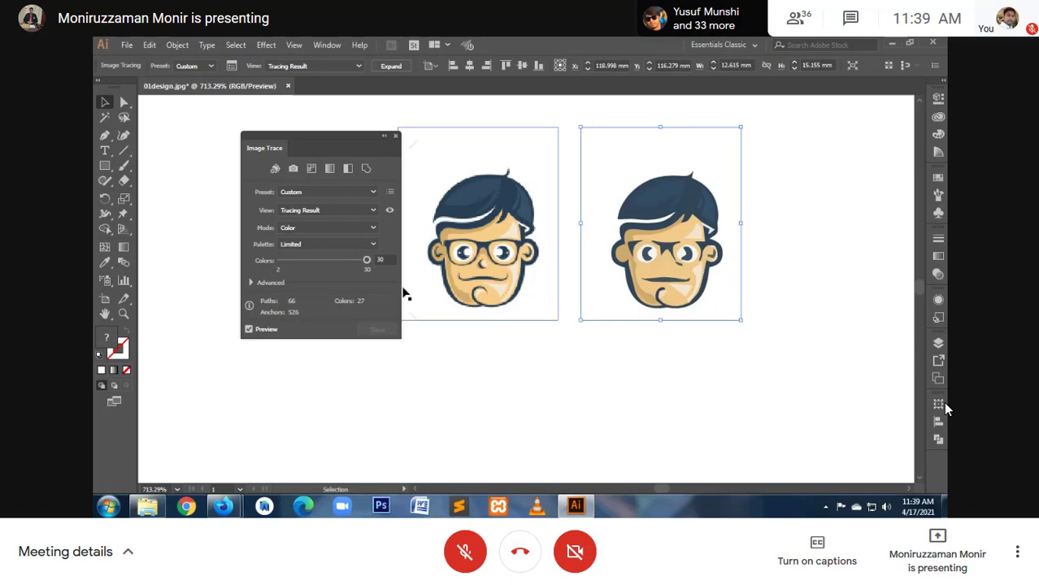
pyautogui.click(329, 244)
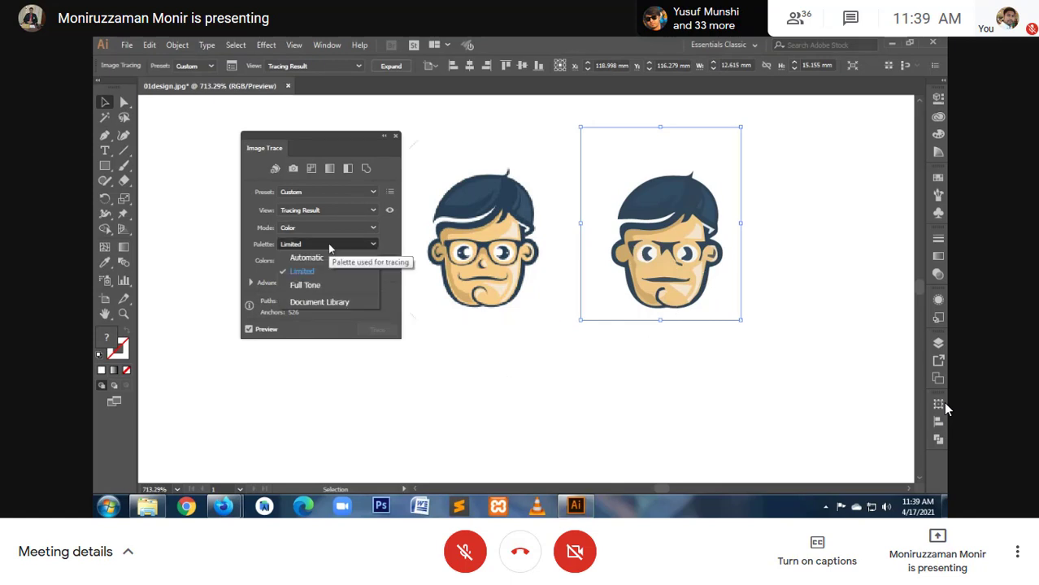
pyautogui.click(327, 243)
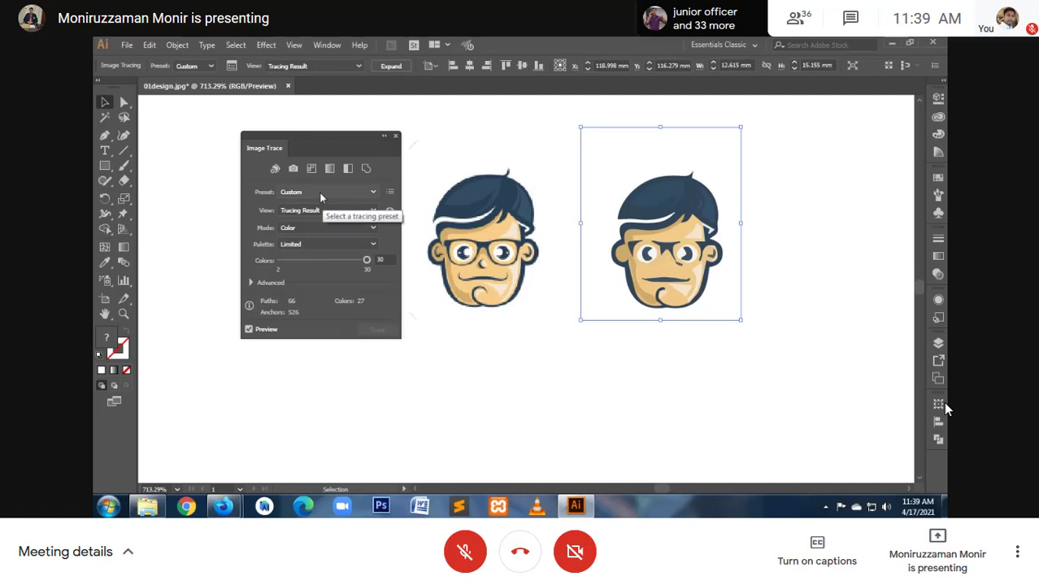
# Step: Try the 16 Colors and High Fidelity Photo presets, then set the palette to Automatic
pyautogui.click(354, 194)
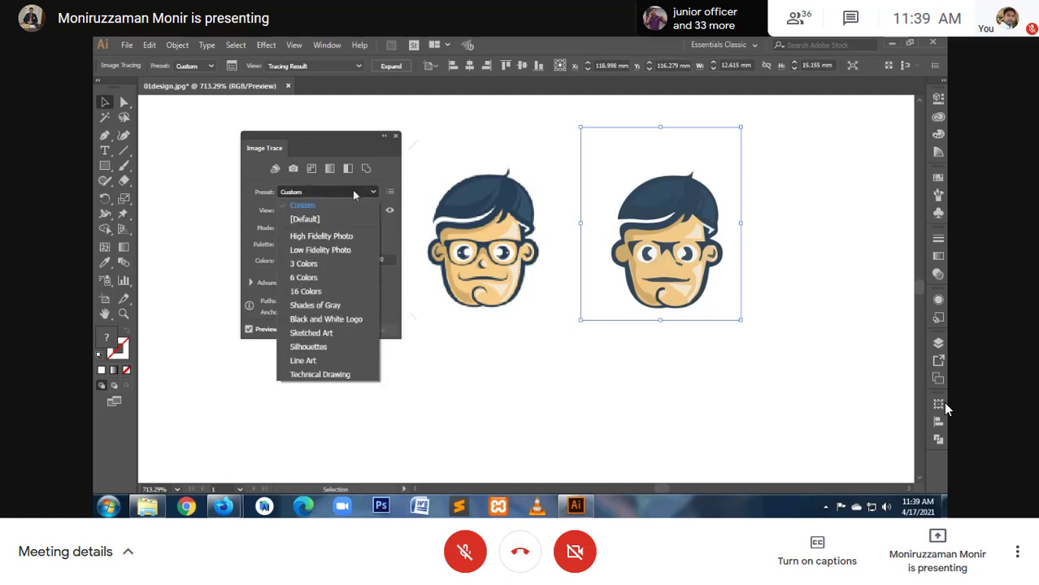
pyautogui.click(332, 291)
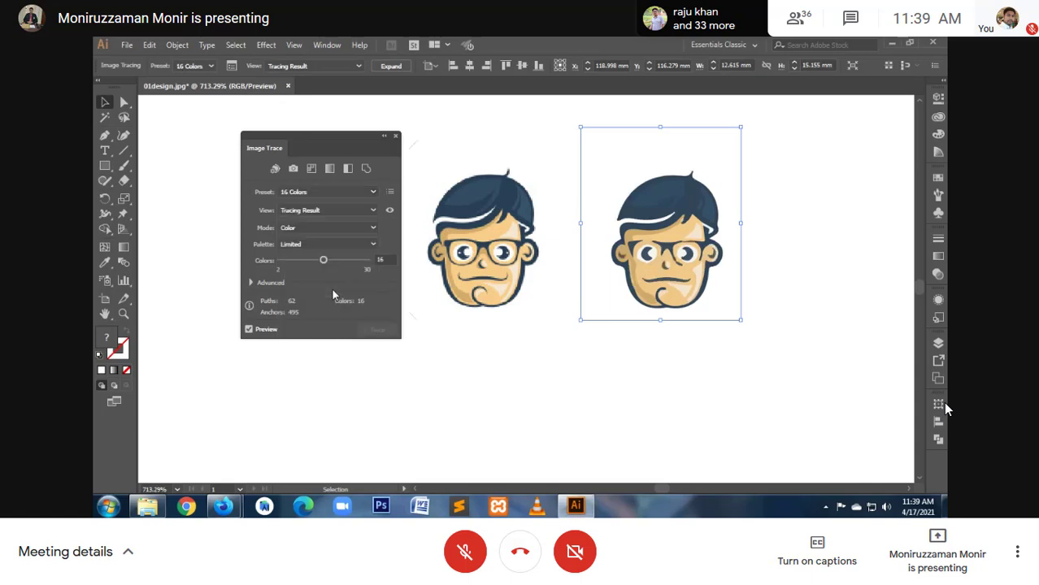
pyautogui.click(307, 192)
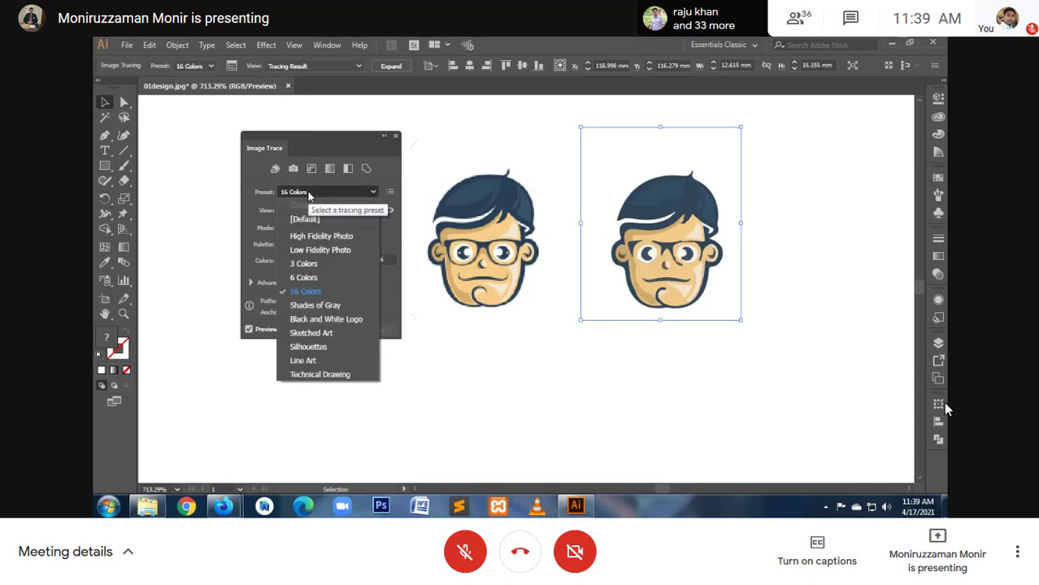
pyautogui.click(320, 236)
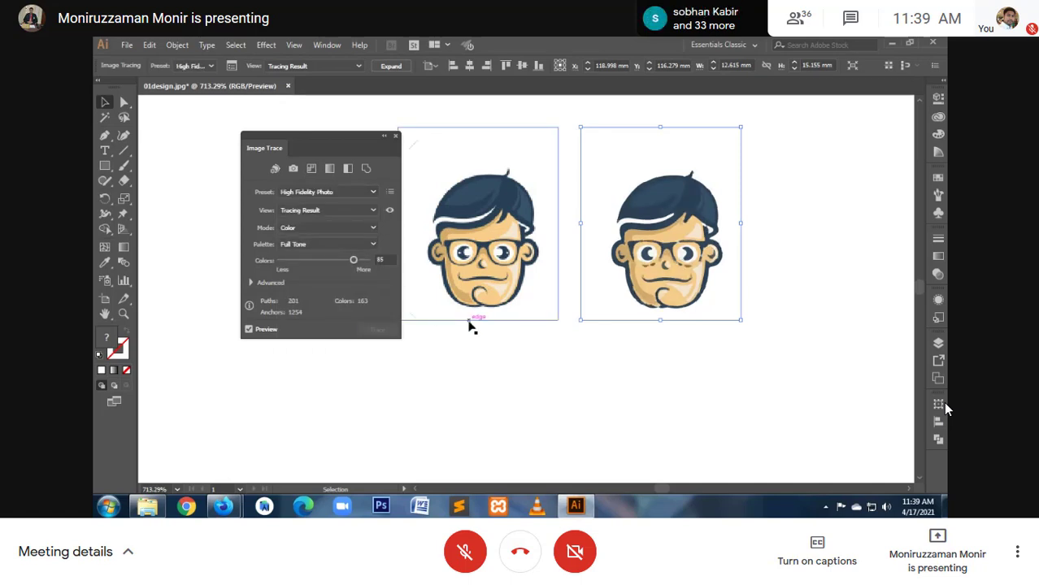
pyautogui.click(321, 243)
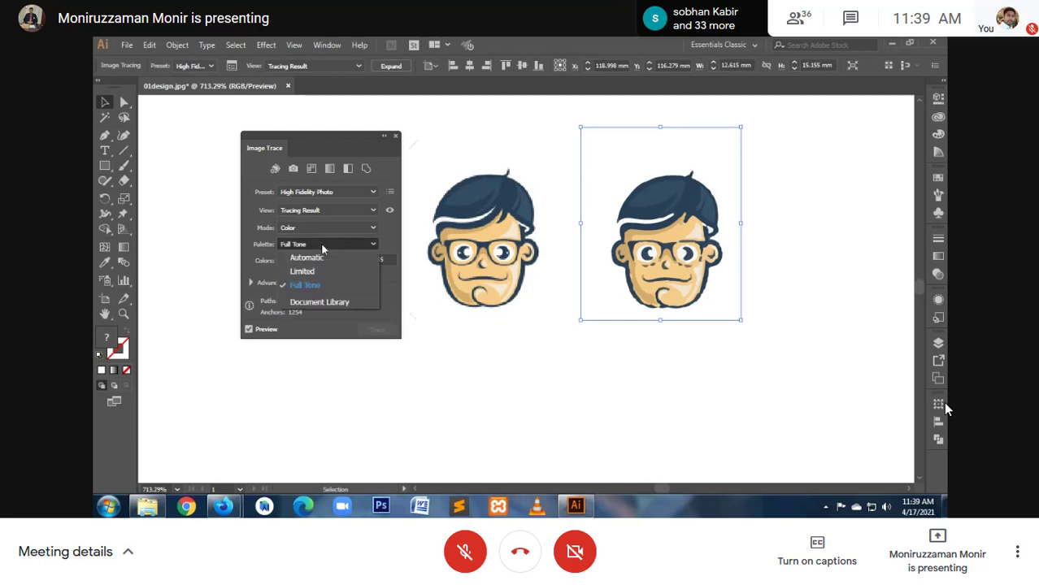
pyautogui.click(328, 255)
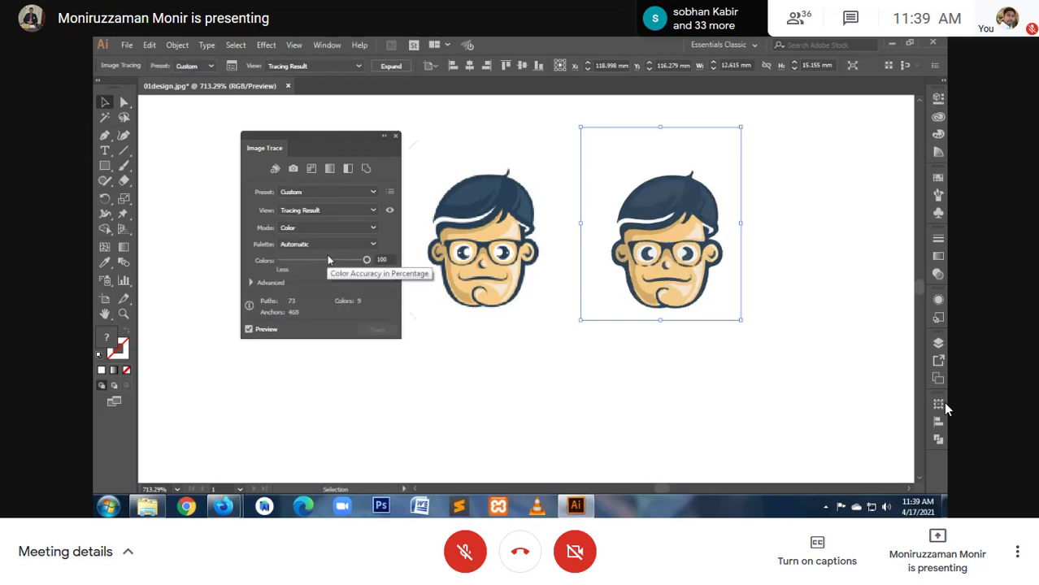
# Step: Expand the advanced trace settings and set colour accuracy to 100
pyautogui.click(250, 282)
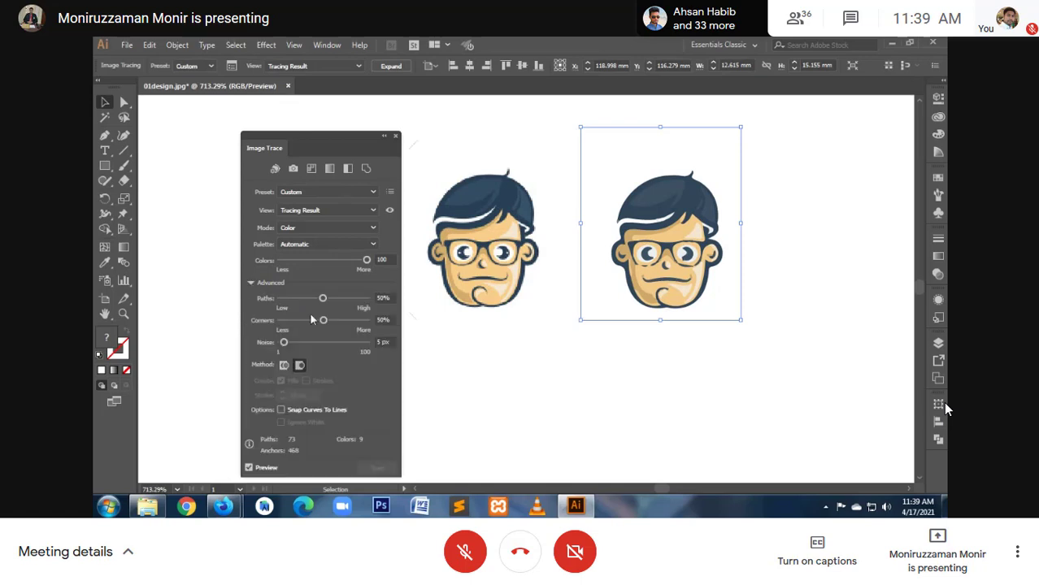
pyautogui.click(382, 259)
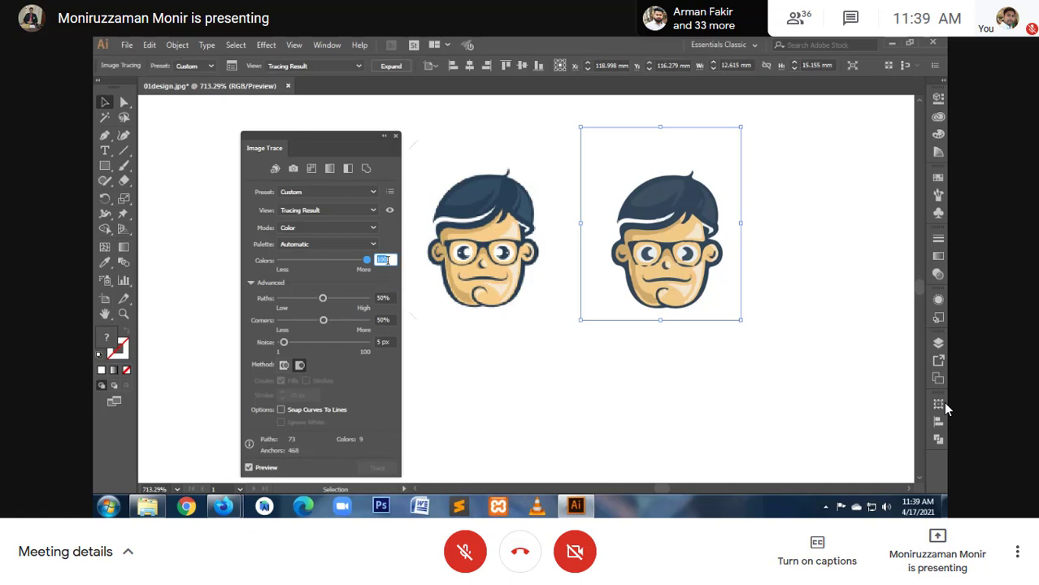
pyautogui.write('300')
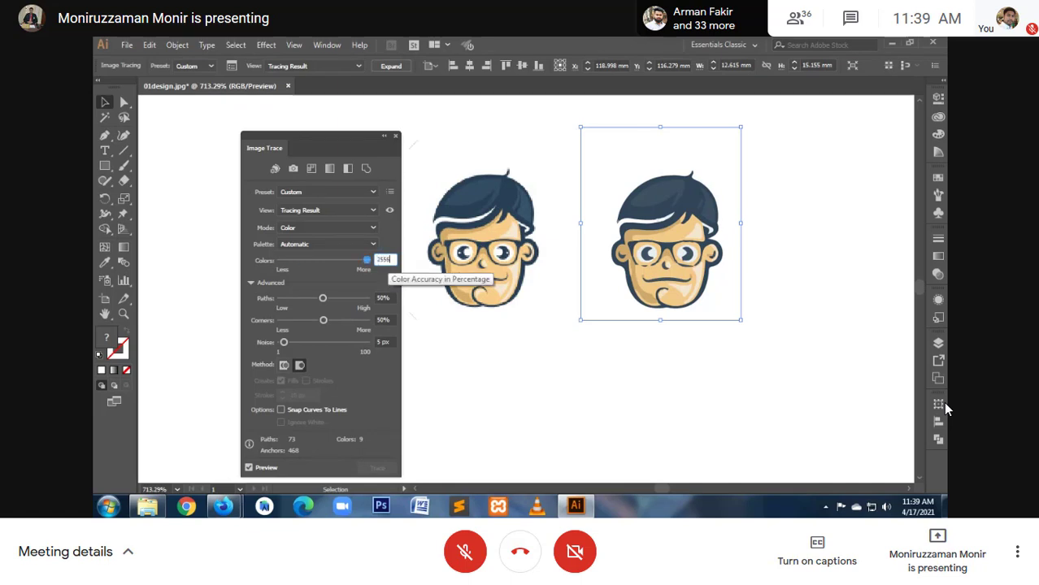
pyautogui.press('Return')
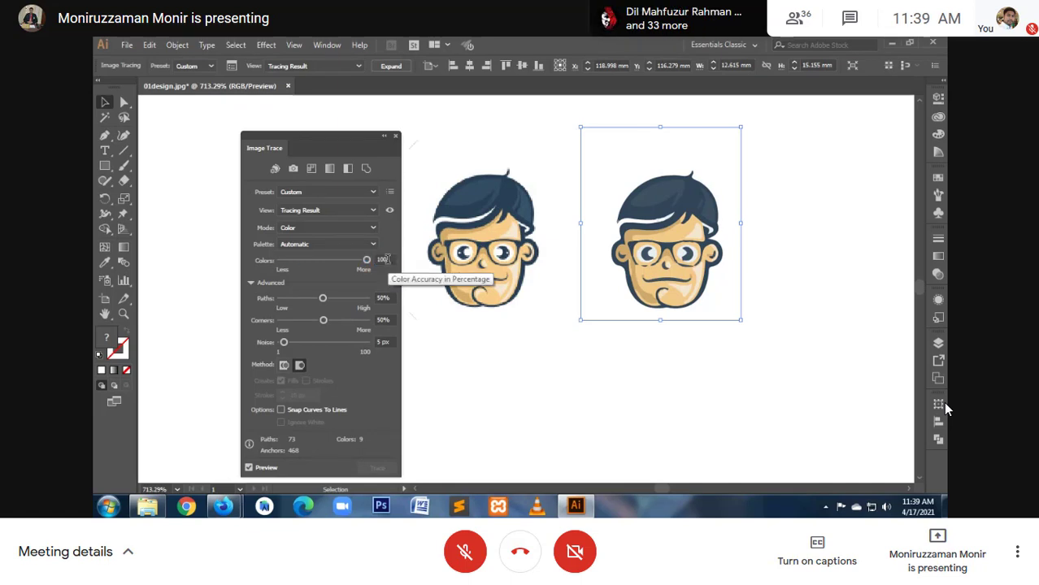
pyautogui.click(387, 260)
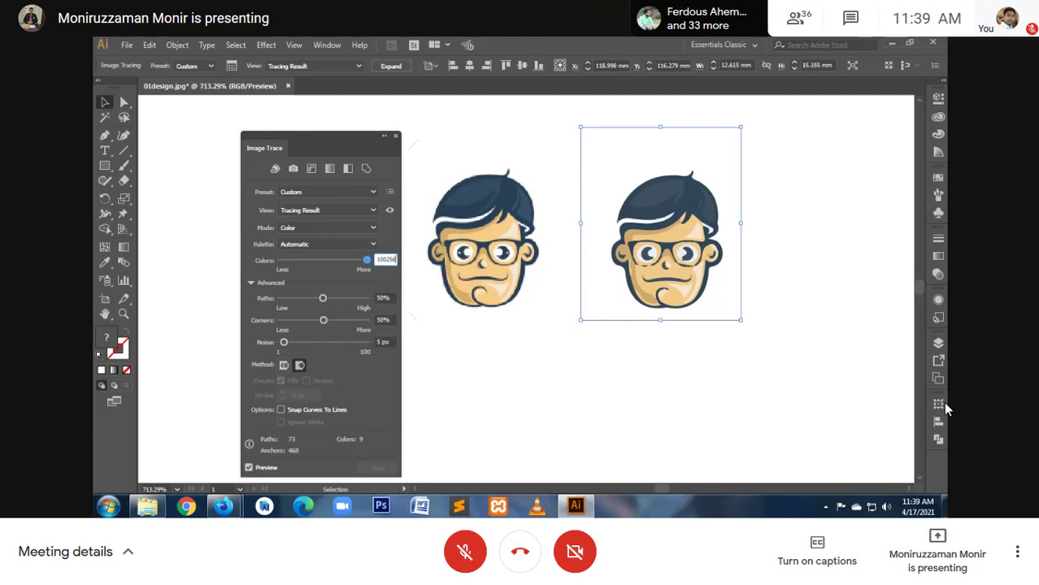
pyautogui.hotkey('ctrl', 'a')
pyautogui.press('BackSpace')
pyautogui.write('100')
pyautogui.press('Return')
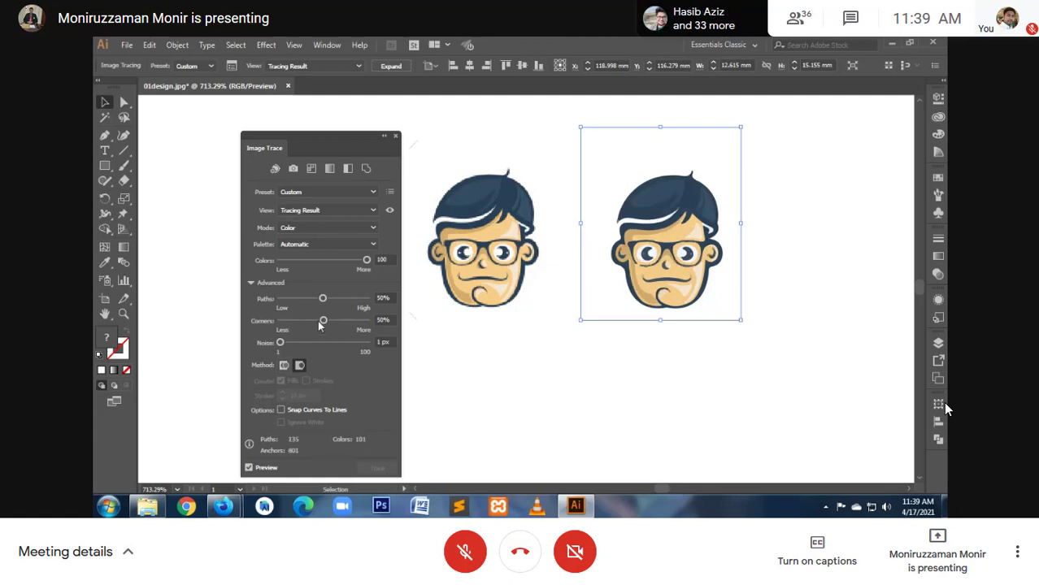
# Step: Set trace Corners to 0%, Paths to 1%, use the Abutting method, and close the panel
pyautogui.moveTo(322, 320); pyautogui.dragTo(276, 321)
pyautogui.moveTo(322, 298)
pyautogui.mouseDown()
pyautogui.moveTo(366, 300)
pyautogui.moveTo(272, 303)
pyautogui.mouseUp()
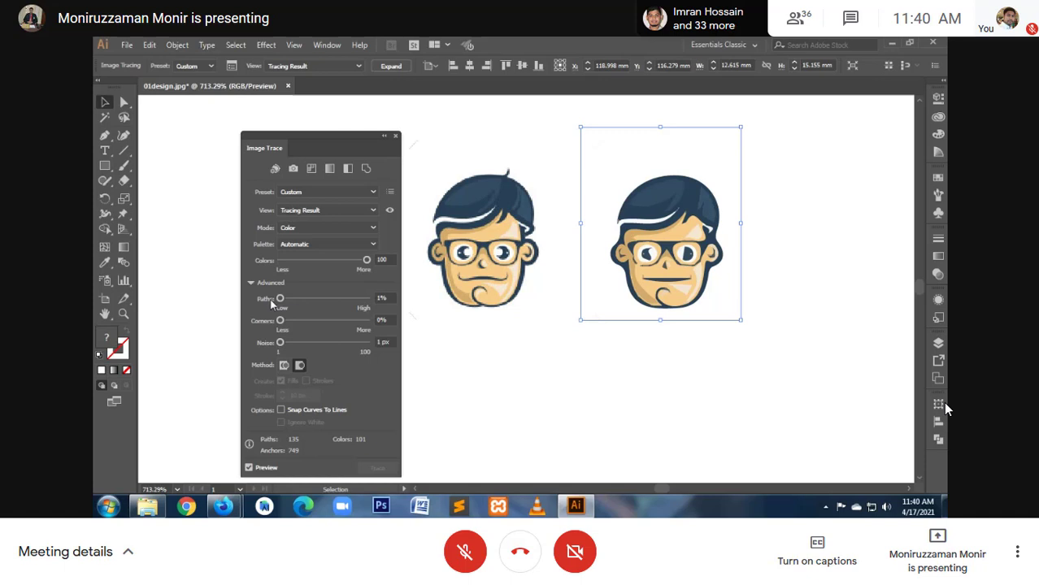
pyautogui.click(283, 366)
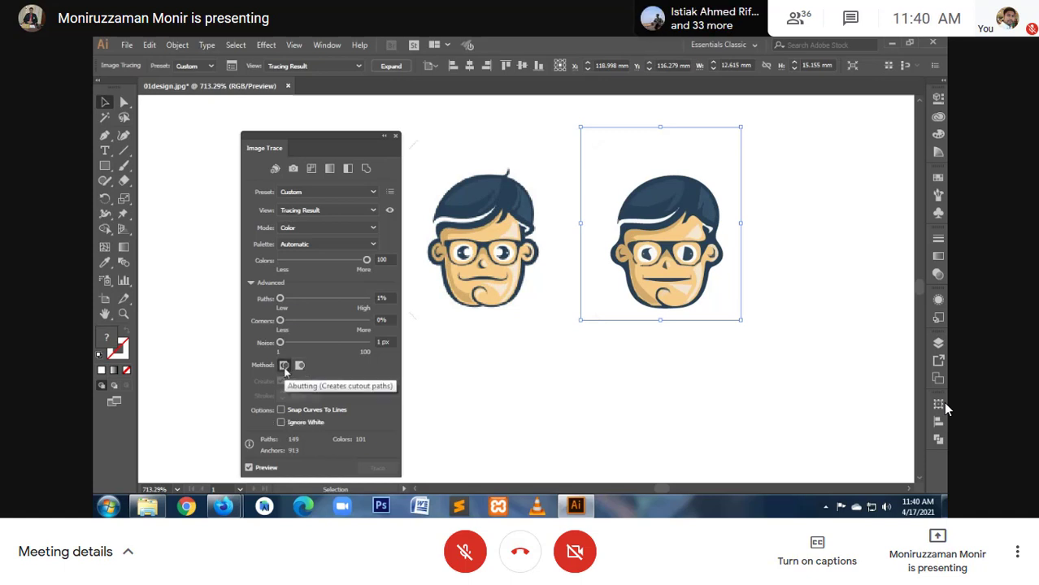
pyautogui.click(395, 136)
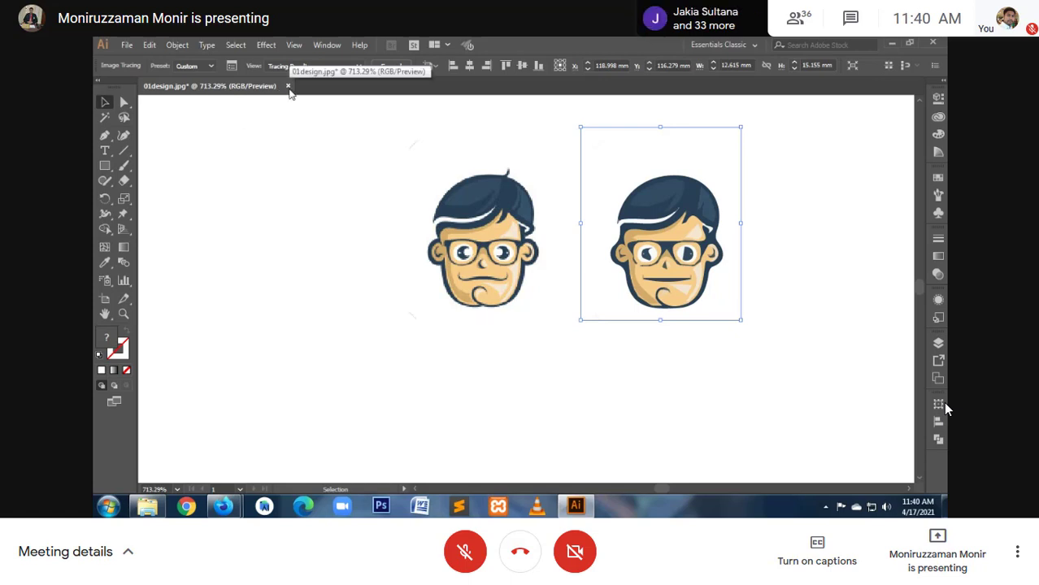
# Step: Deselect the traced face and select the original colour face on the left
pyautogui.click(668, 362)
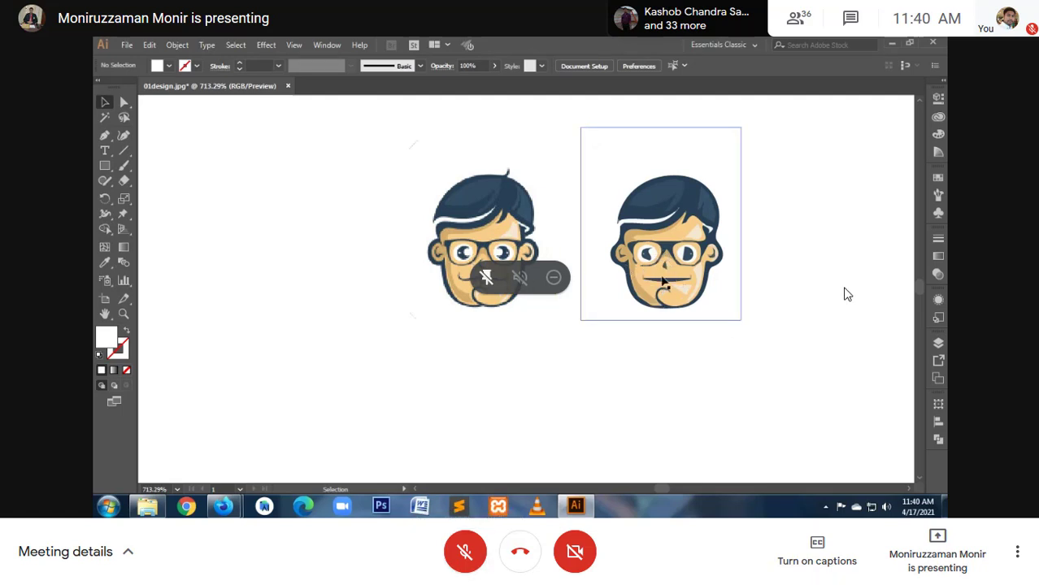
pyautogui.click(471, 284)
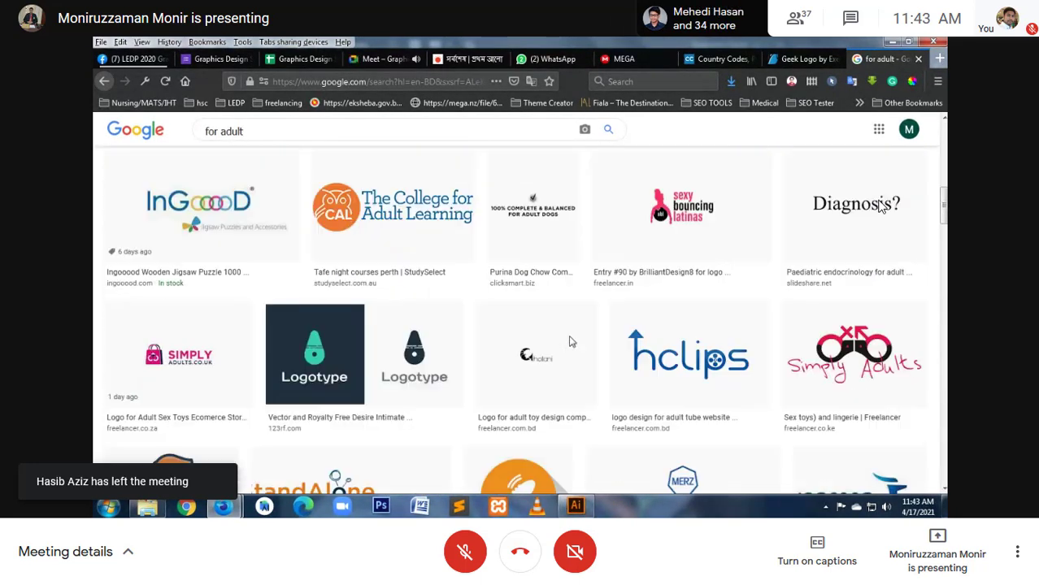
# Step: Scroll the Google Images results and preview the 'For adult dogs' image
pyautogui.scroll(-2, 572, 342)
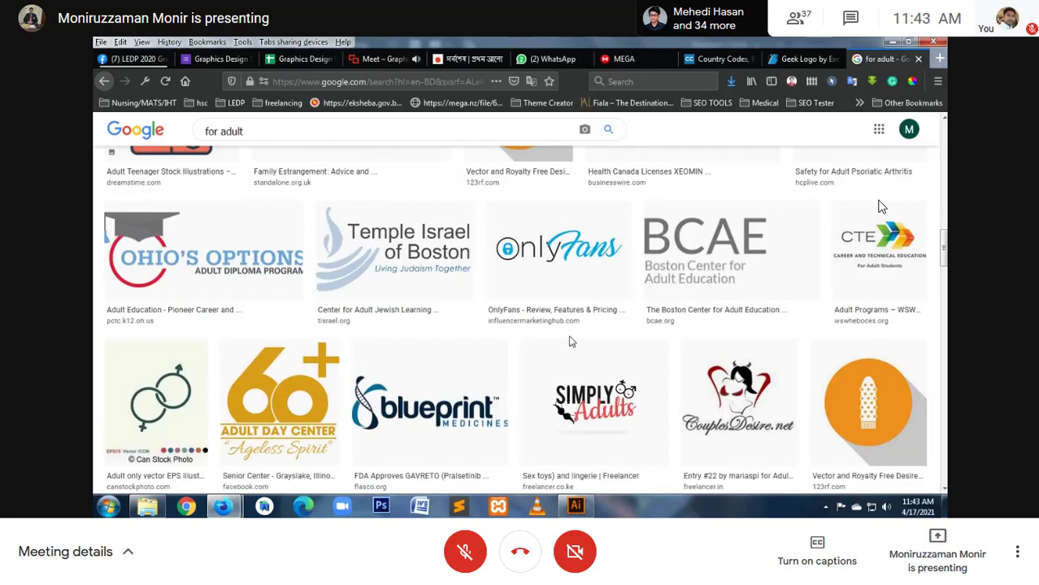
pyautogui.scroll(-3, 572, 342)
pyautogui.scroll(-1, 571, 342)
pyautogui.scroll(-1, 571, 342)
pyautogui.scroll(-3, 572, 342)
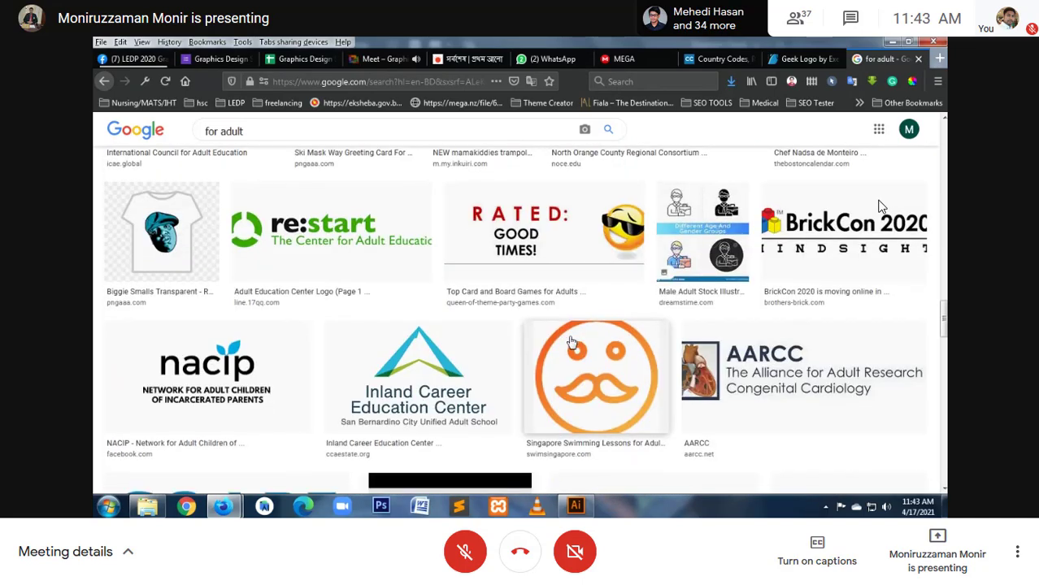
pyautogui.scroll(-2, 571, 342)
pyautogui.scroll(-2, 571, 342)
pyautogui.scroll(-2, 571, 342)
pyautogui.scroll(-2, 572, 342)
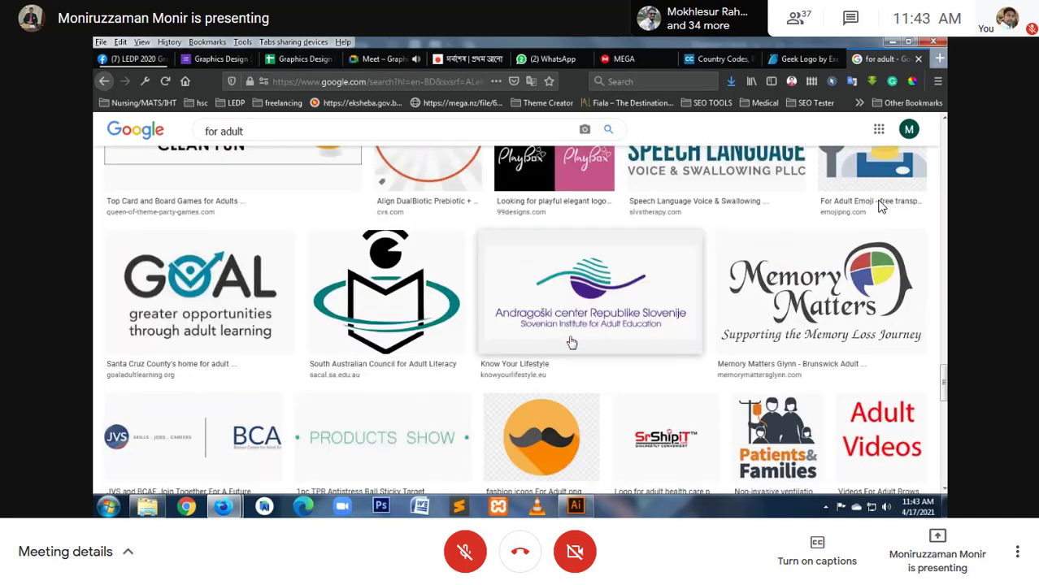
pyautogui.scroll(-2, 732, 349)
pyautogui.scroll(-1, 894, 358)
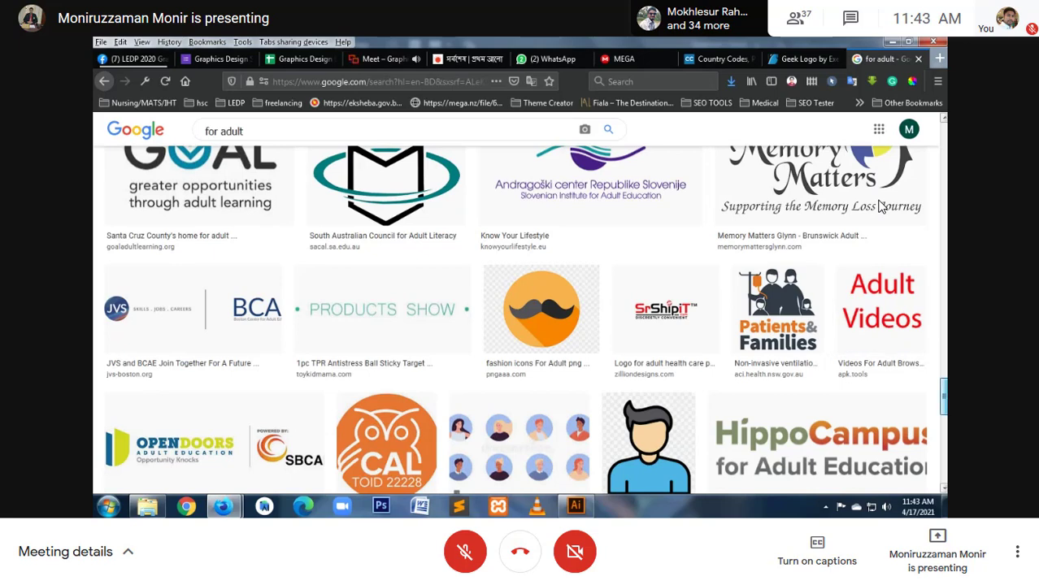
pyautogui.scroll(2, 878, 207)
pyautogui.scroll(10, 878, 206)
pyautogui.scroll(3, 879, 206)
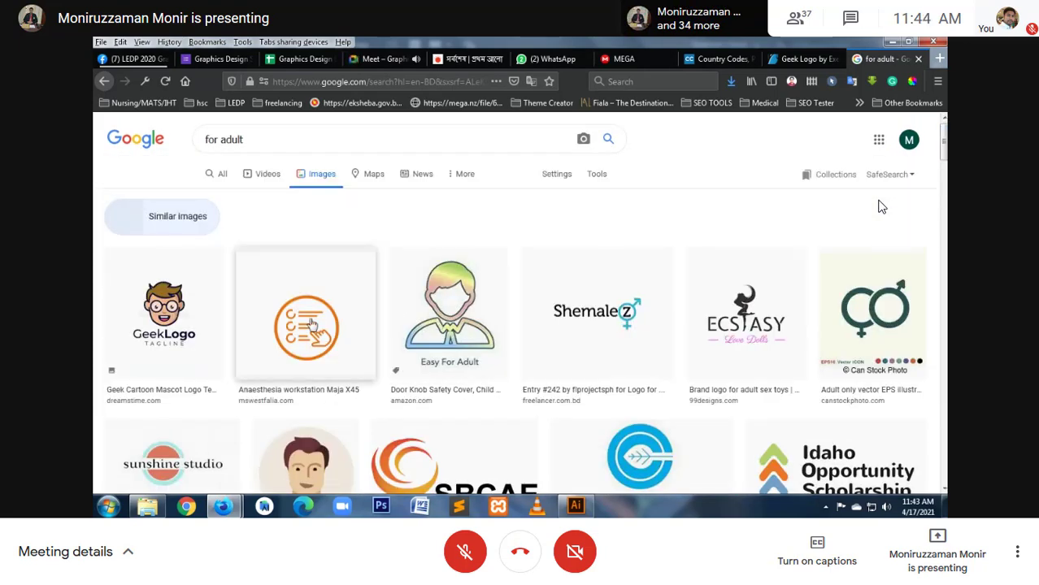
pyautogui.scroll(-1, 312, 325)
pyautogui.scroll(-1, 311, 325)
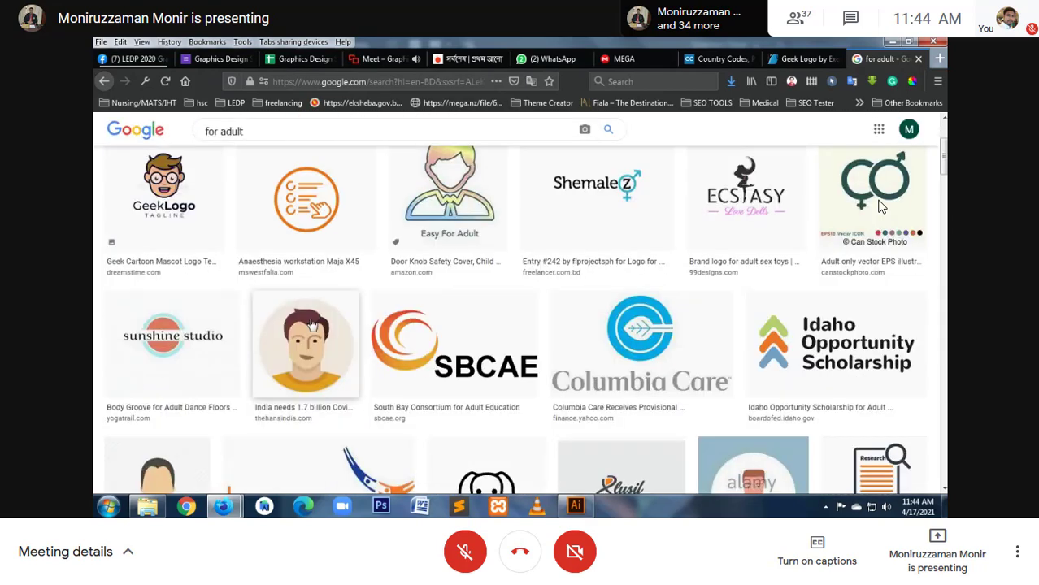
pyautogui.scroll(-1, 312, 325)
pyautogui.scroll(-1, 311, 325)
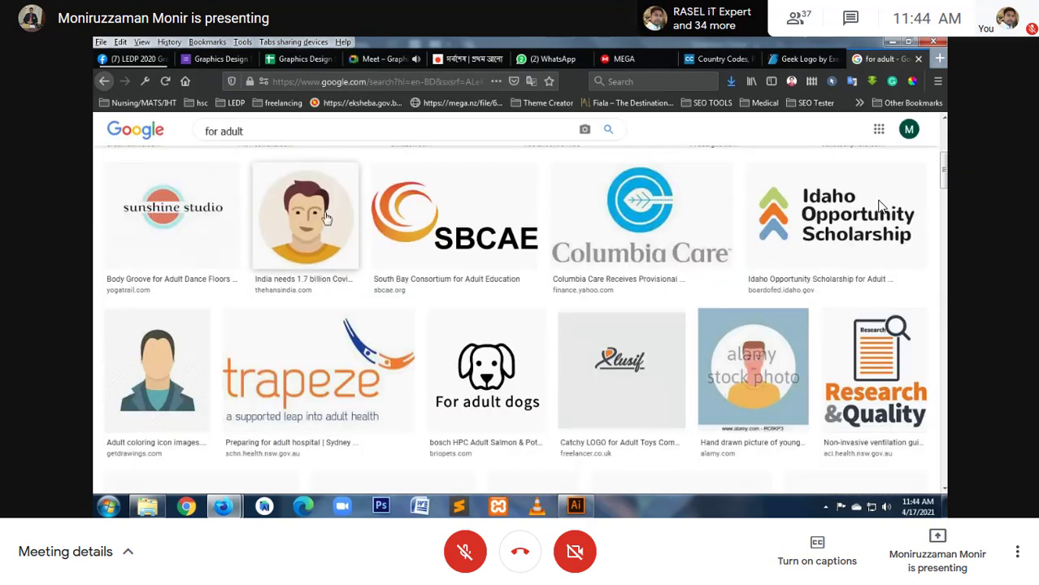
pyautogui.scroll(-2, 326, 218)
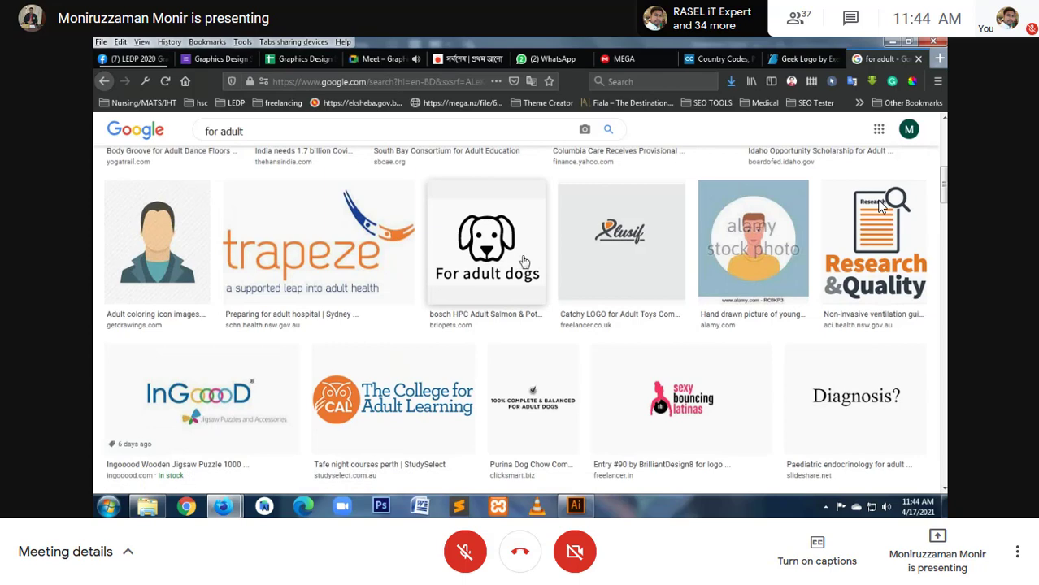
pyautogui.click(480, 235)
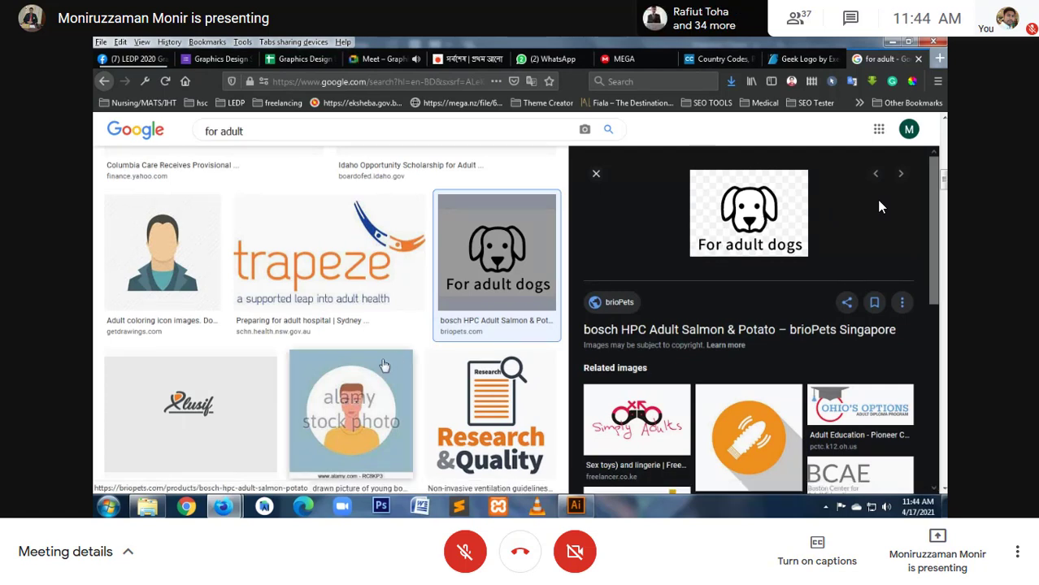
# Step: Copy the orange-shirted cartoon teenager illustration from its large preview
pyautogui.scroll(-5, 384, 365)
pyautogui.scroll(-3, 384, 365)
pyautogui.scroll(-2, 384, 364)
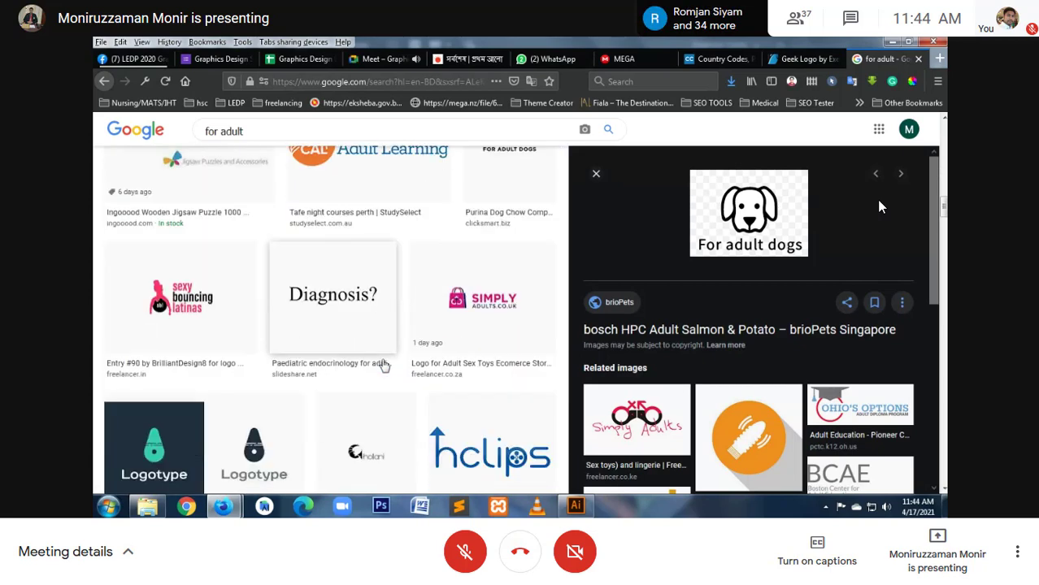
pyautogui.scroll(-2, 385, 364)
pyautogui.scroll(-1, 385, 365)
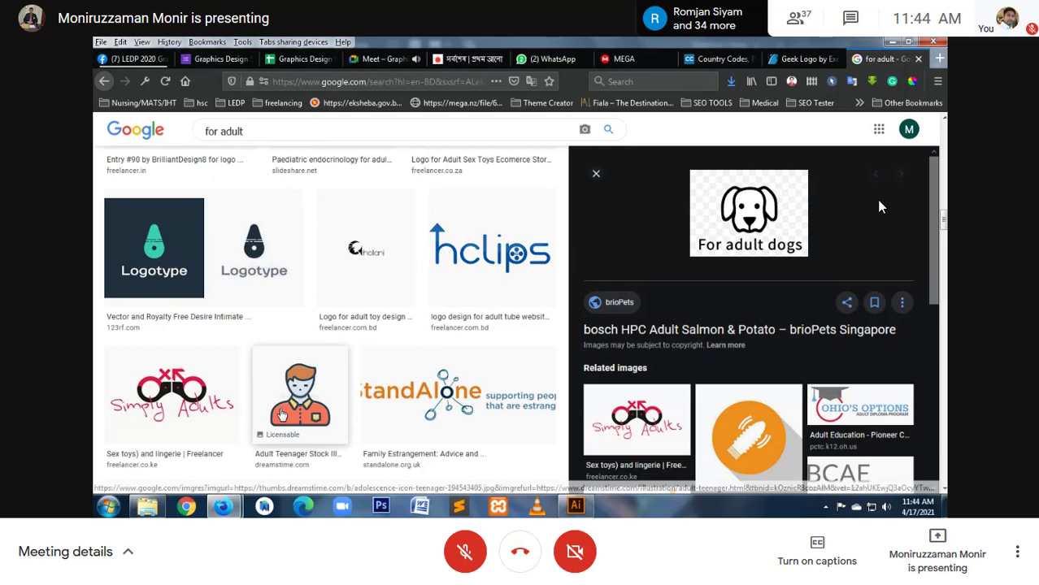
pyautogui.click(280, 414)
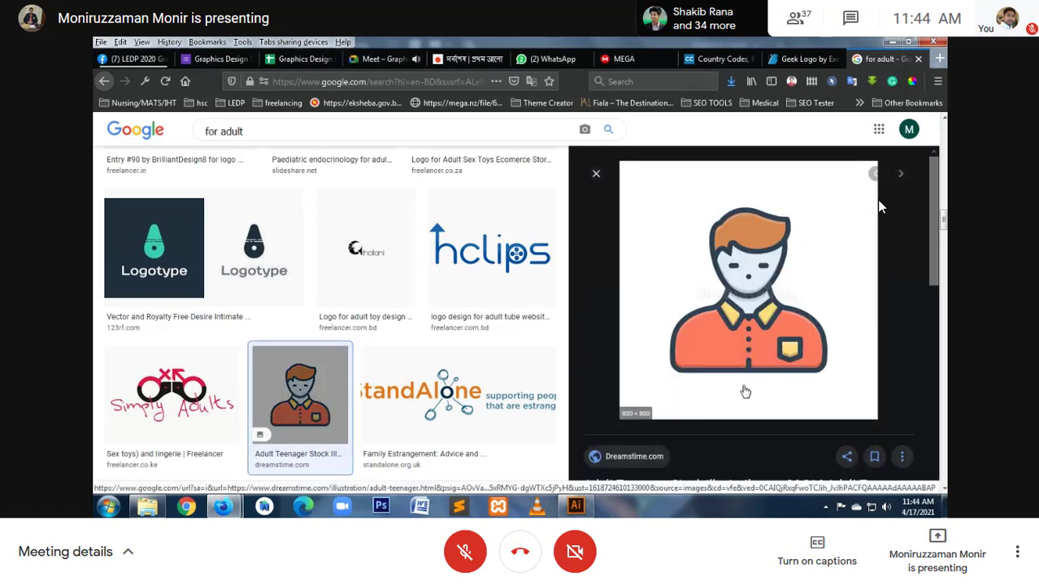
pyautogui.moveTo(748, 290)
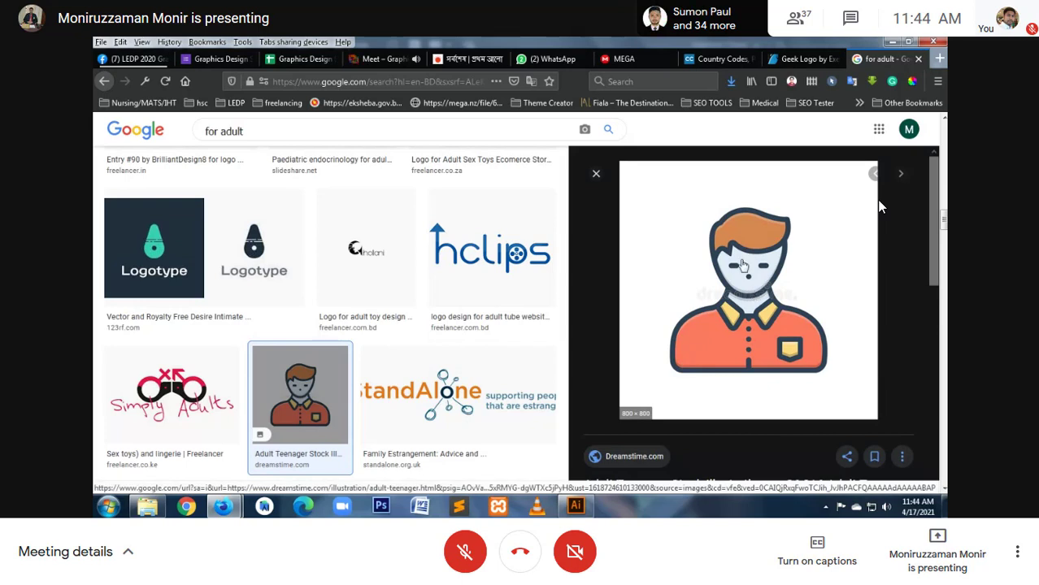
pyautogui.rightClick(741, 262)
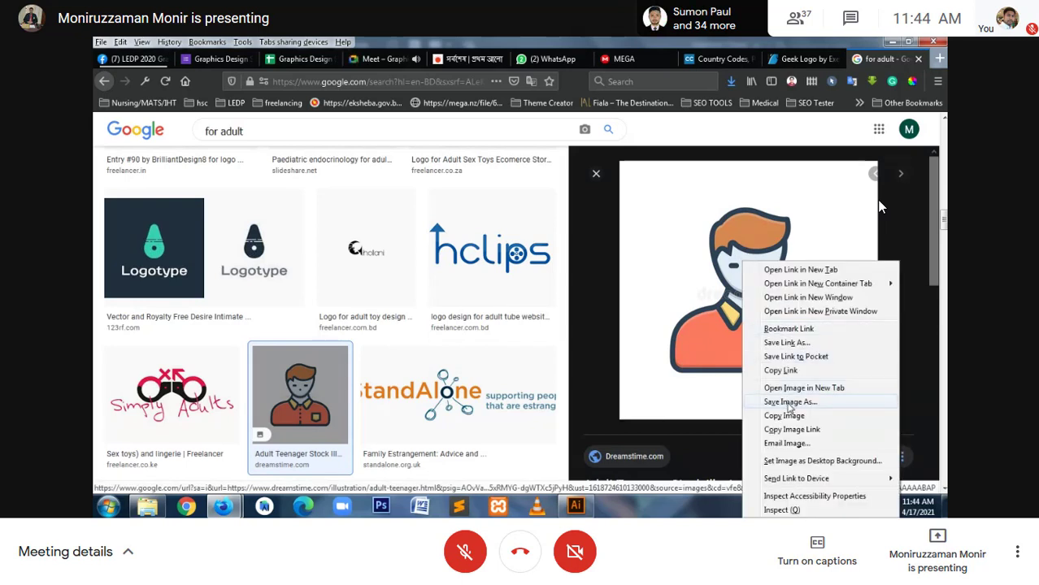
pyautogui.click(785, 416)
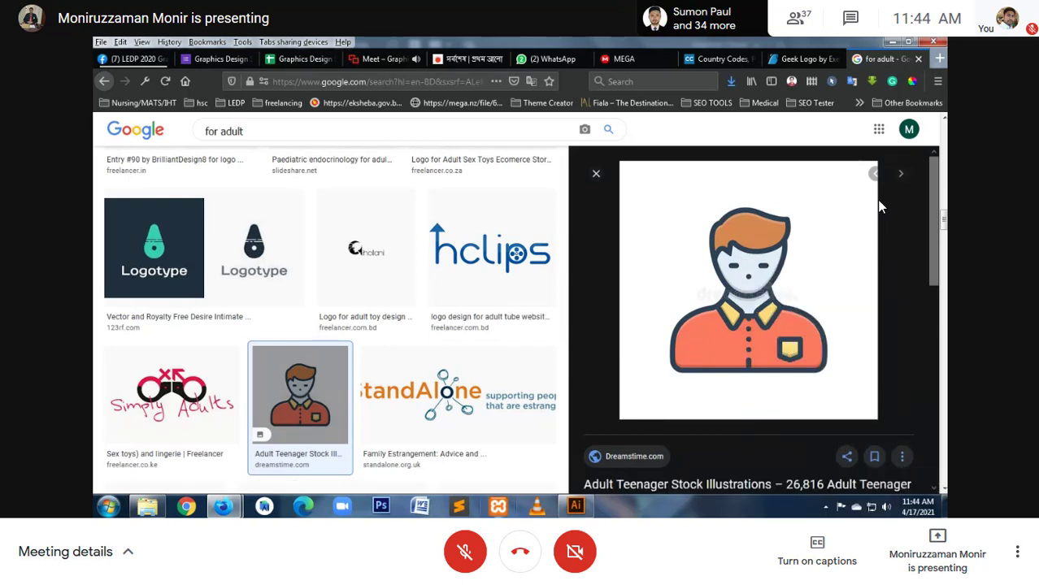
pyautogui.click(575, 506)
# Step: Paste the copied boy illustration, undo the paste, and return to the browser results
pyautogui.hotkey('ctrl', 'v')
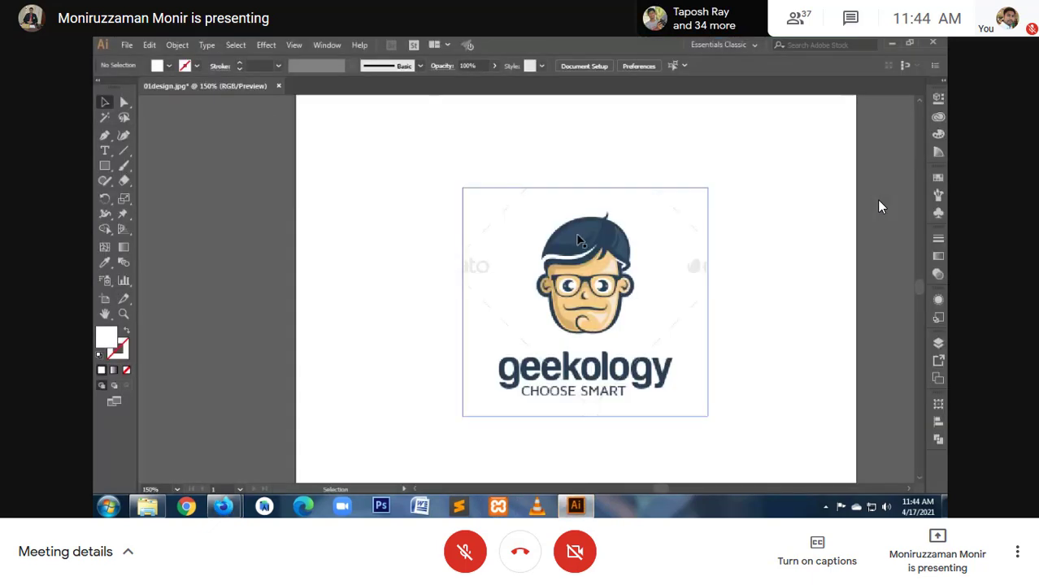
pyautogui.hotkey('ctrl', 'z')
pyautogui.moveTo(224, 507)
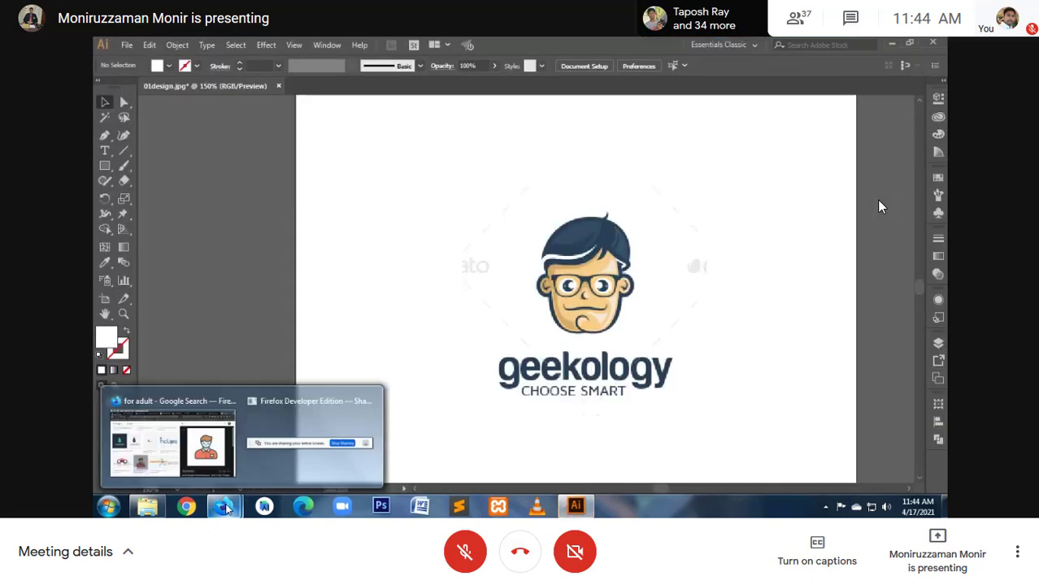
pyautogui.click(192, 463)
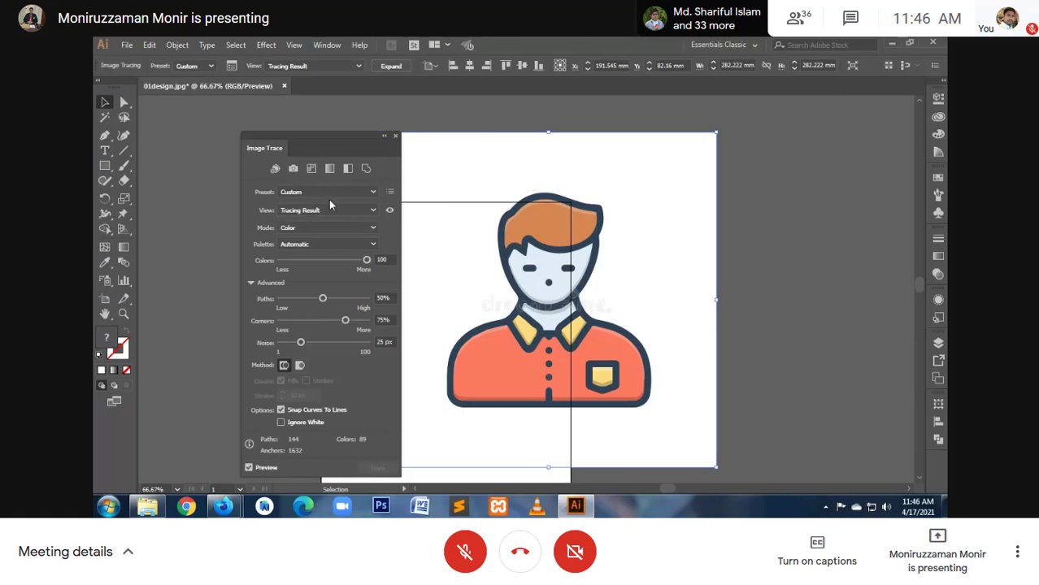
# Step: Lower the trace colours to about 49, apply the 6 Colors preset, then undo the trace
pyautogui.moveTo(368, 261); pyautogui.dragTo(355, 261)
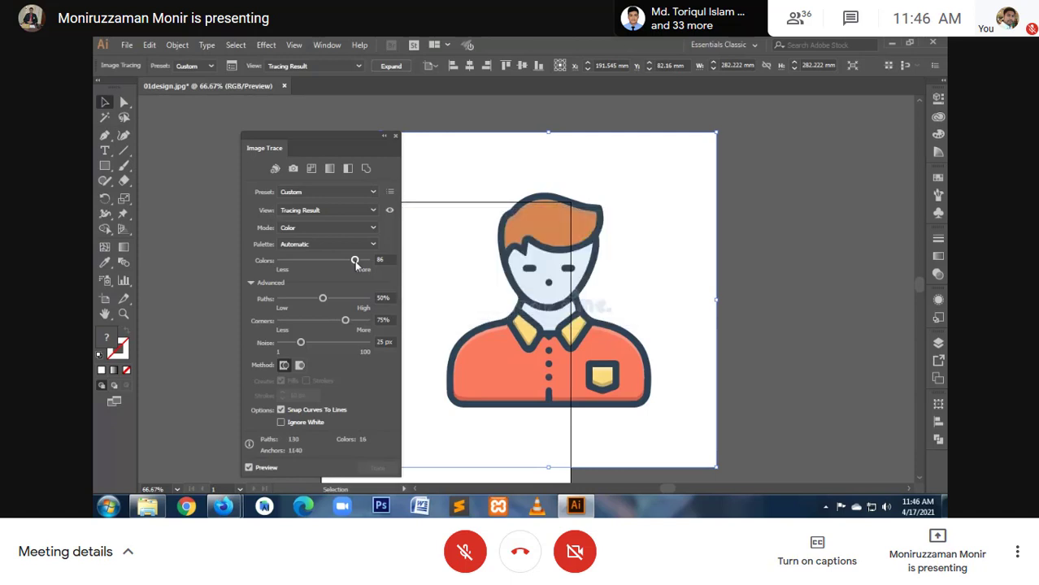
pyautogui.moveTo(355, 261); pyautogui.dragTo(345, 260)
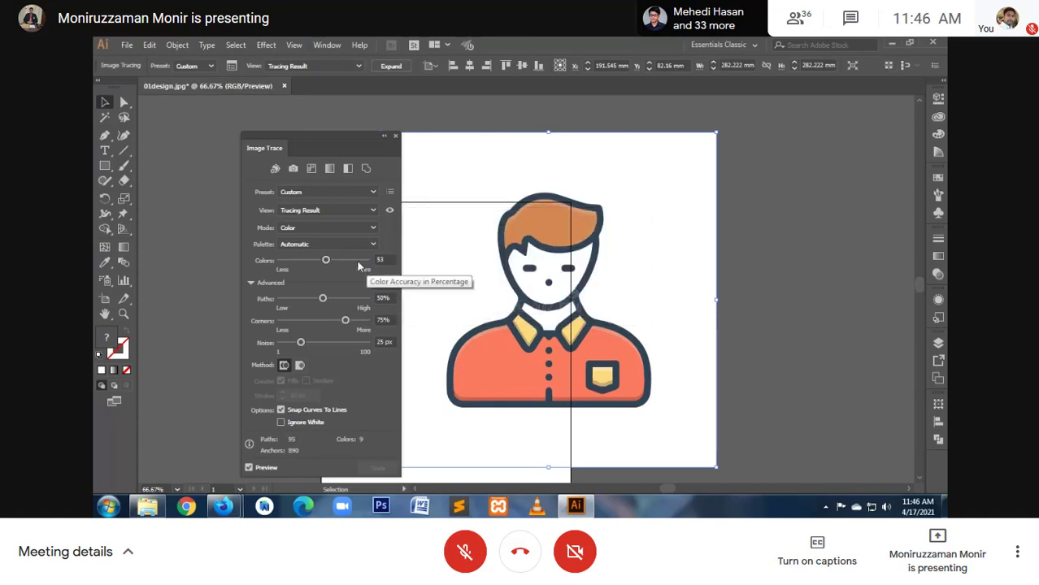
pyautogui.moveTo(325, 261); pyautogui.dragTo(324, 261)
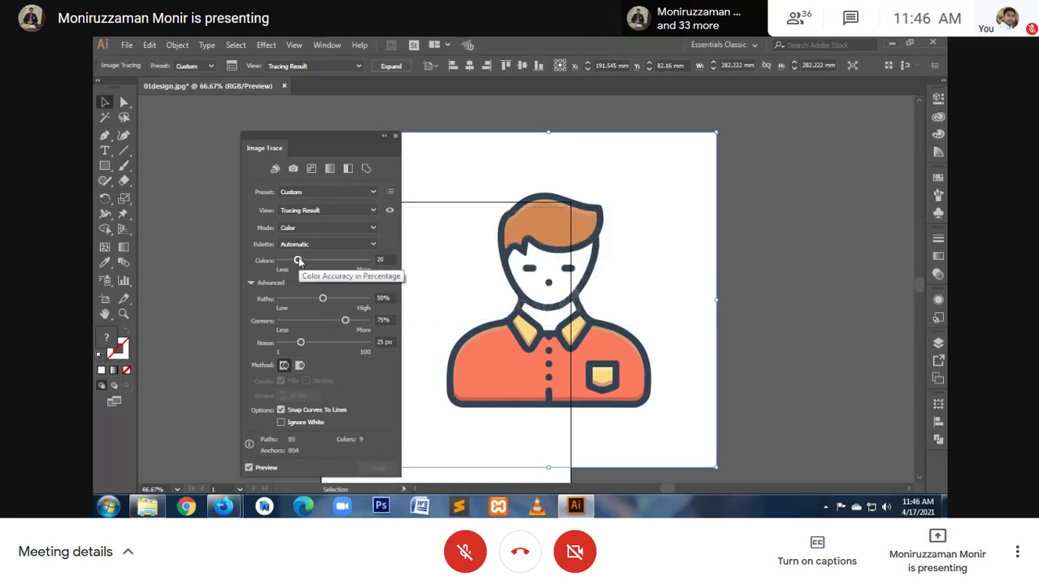
pyautogui.click(321, 197)
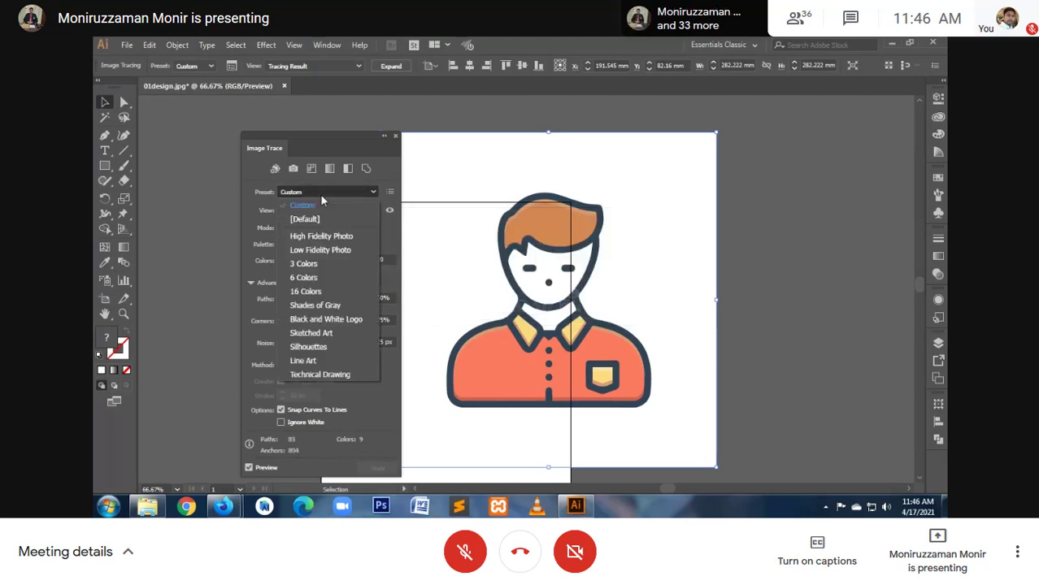
pyautogui.click(328, 274)
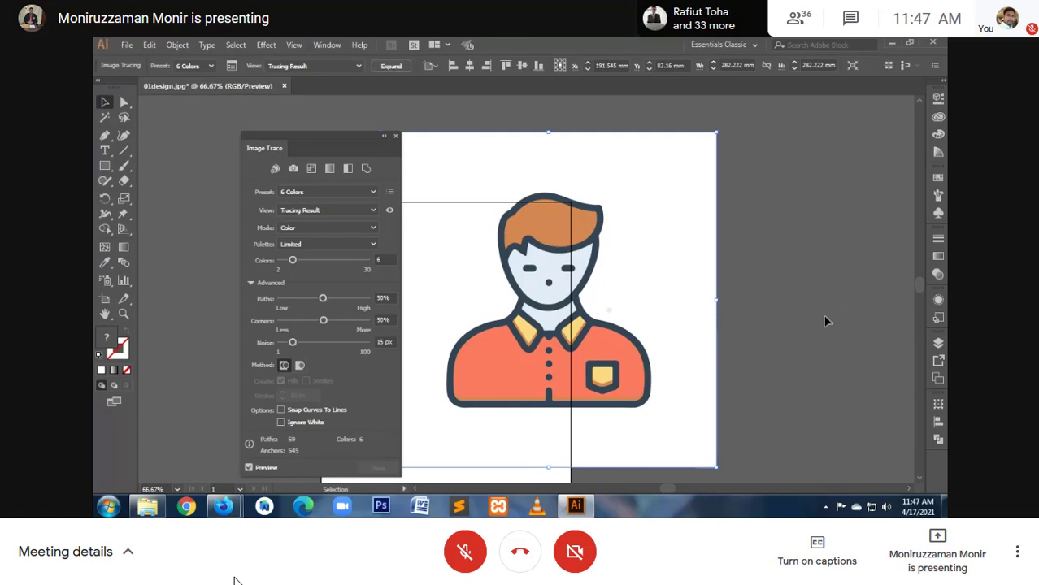
pyautogui.hotkey('ctrl', 'z')
pyautogui.hotkey('ctrl', 'z')
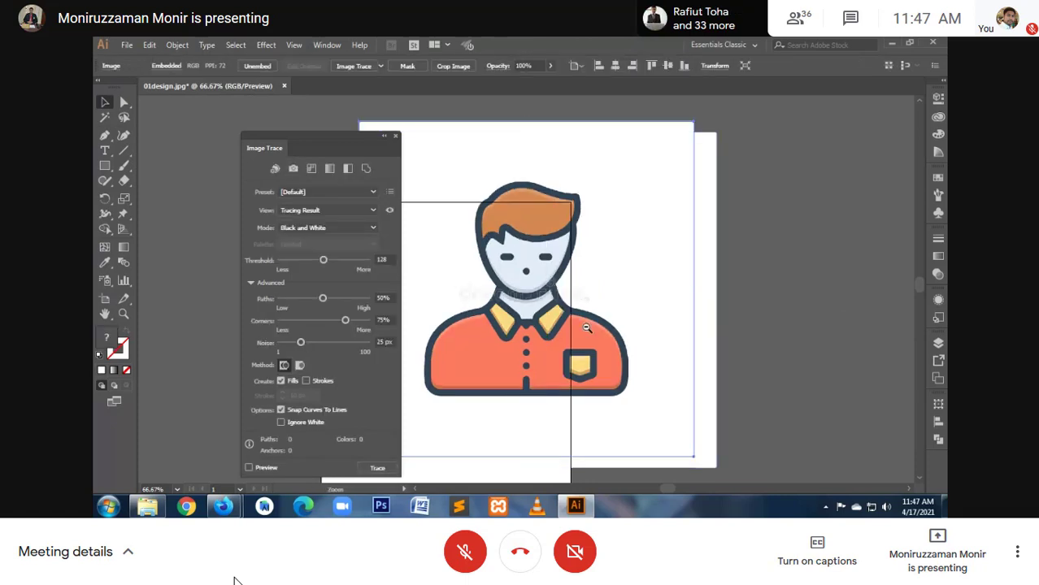
# Step: Alt-drag a copy of the original boy image to the right of the traced one
pyautogui.keyDown('alt'); pyautogui.click(586, 328); pyautogui.keyUp('alt')
pyautogui.keyDown('alt'); pyautogui.click(585, 327); pyautogui.keyUp('alt')
pyautogui.moveTo(495, 258); pyautogui.dragTo(718, 268)
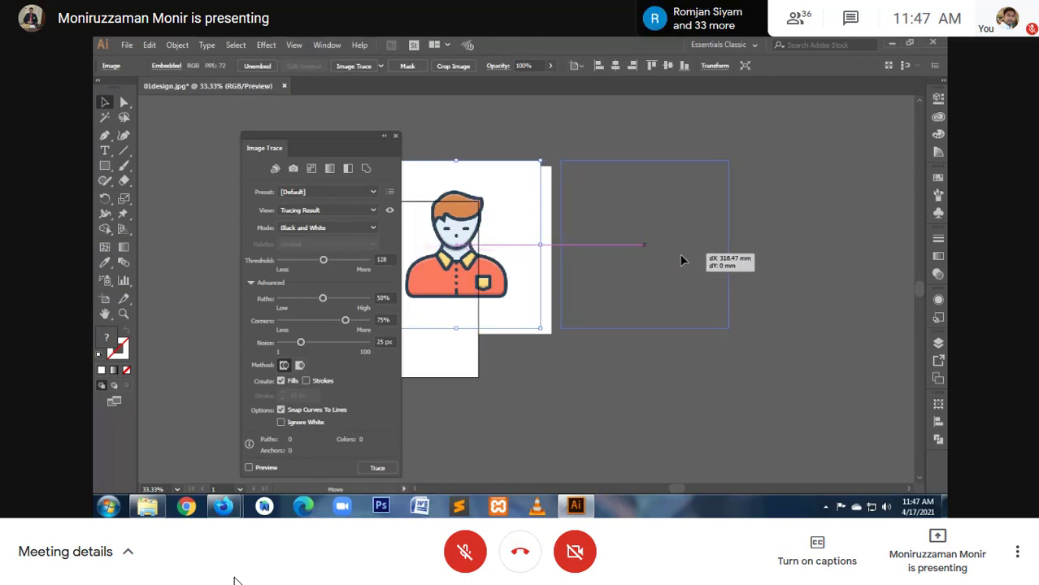
pyautogui.moveTo(688, 262); pyautogui.dragTo(681, 256)
pyautogui.click(641, 373)
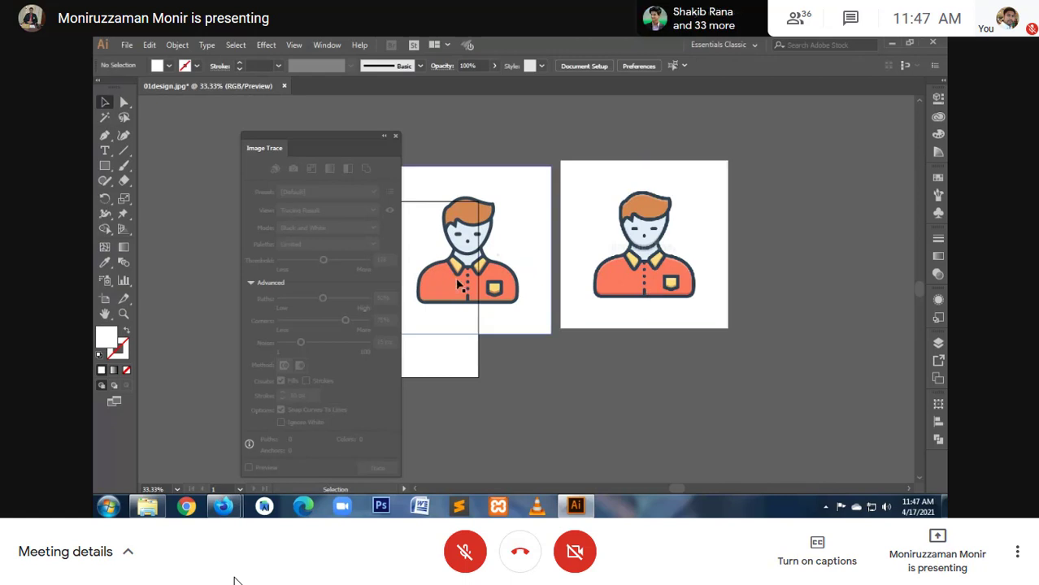
# Step: Zoom into the boy's collar to inspect the trace, then zoom out to 66.67%
pyautogui.press('z')
pyautogui.moveTo(446, 200)
pyautogui.mouseDown()
pyautogui.moveTo(515, 310)
pyautogui.moveTo(501, 302)
pyautogui.mouseUp()
pyautogui.click(501, 302)
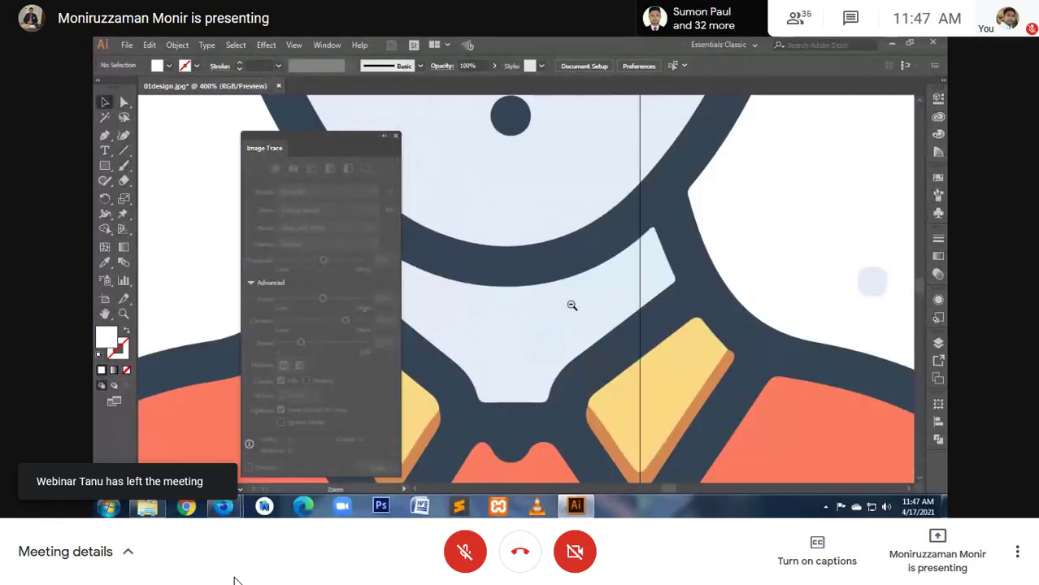
pyautogui.keyDown('alt'); pyautogui.click(571, 304); pyautogui.keyUp('alt')
pyautogui.moveTo(521, 289); pyautogui.dragTo(649, 285)
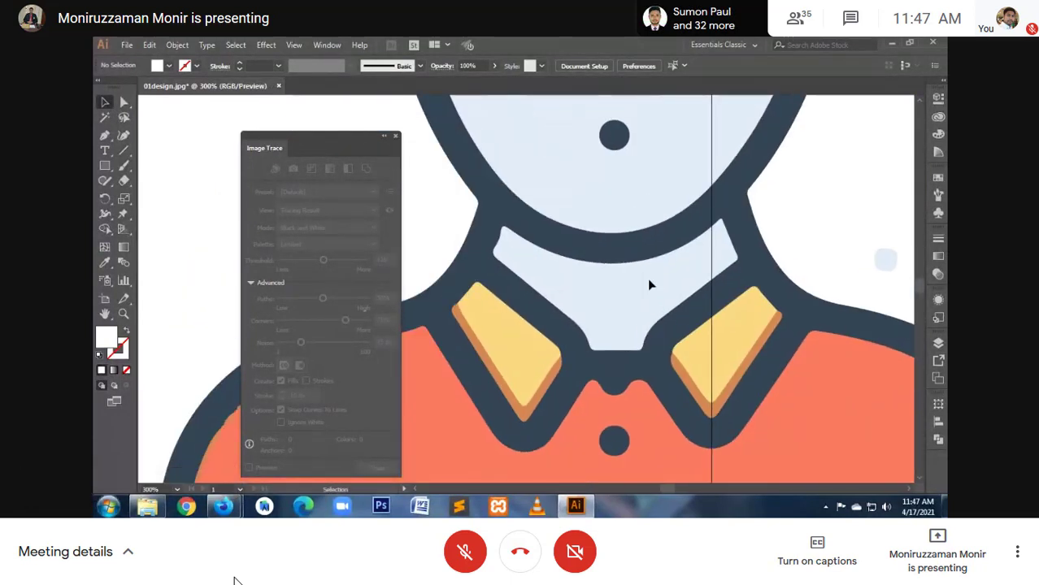
pyautogui.hotkey('ctrl', 'space')
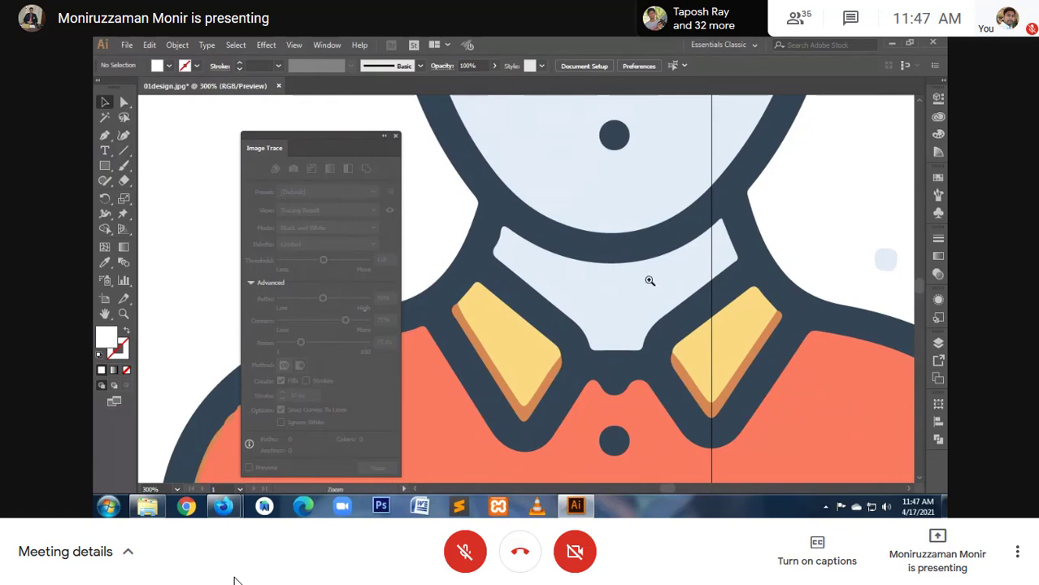
pyautogui.keyDown('ctrl'); pyautogui.keyDown('alt'); pyautogui.click(649, 280); pyautogui.keyUp('alt'); pyautogui.keyUp('ctrl')
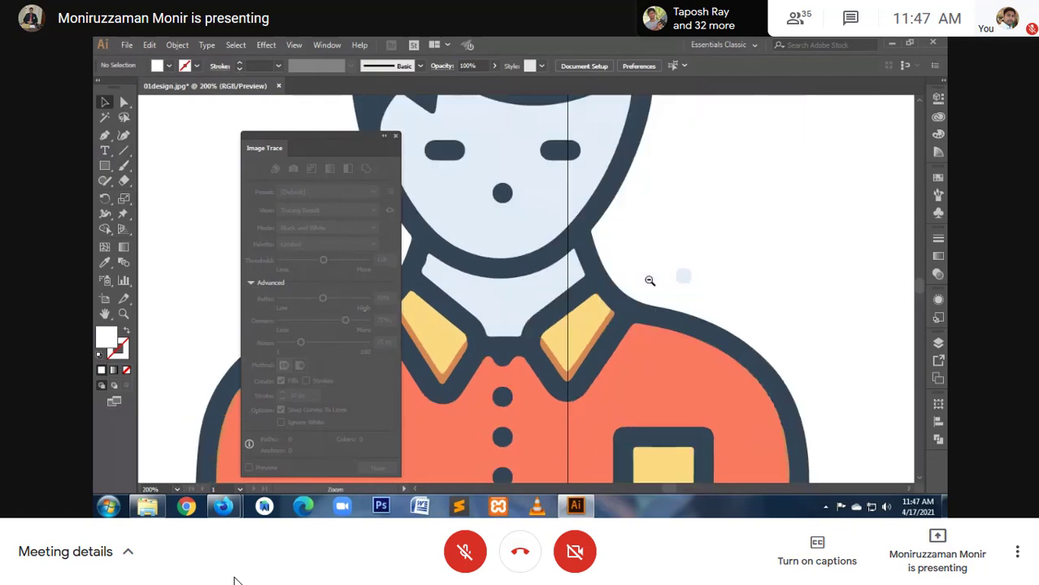
pyautogui.keyDown('ctrl'); pyautogui.keyDown('alt'); pyautogui.click(649, 280); pyautogui.keyUp('alt'); pyautogui.keyUp('ctrl')
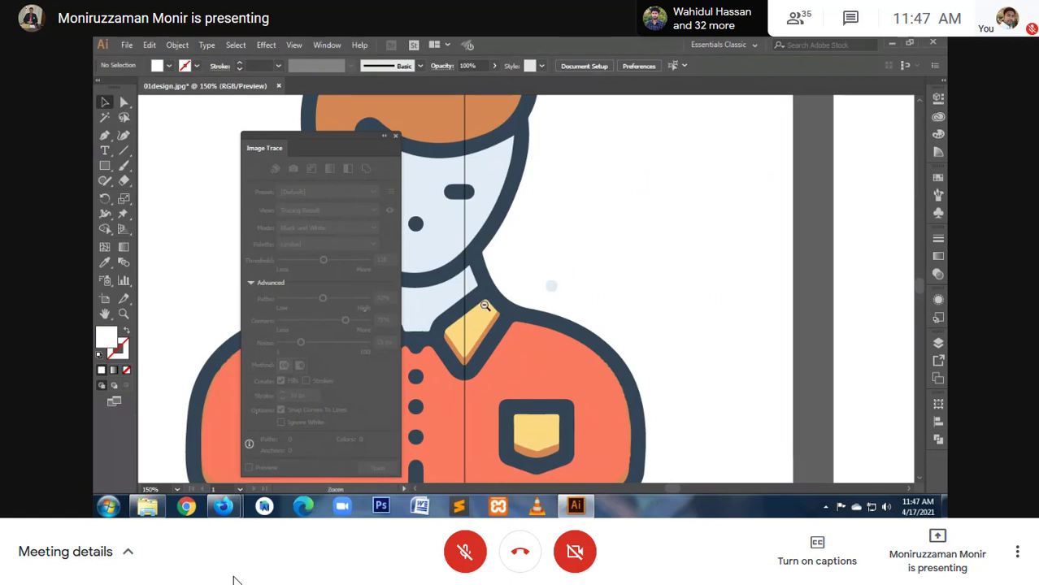
pyautogui.keyDown('ctrl'); pyautogui.keyDown('alt'); pyautogui.click(556, 291); pyautogui.keyUp('alt'); pyautogui.keyUp('ctrl')
pyautogui.keyDown('ctrl'); pyautogui.keyDown('alt'); pyautogui.click(571, 299); pyautogui.keyUp('alt'); pyautogui.keyUp('ctrl')
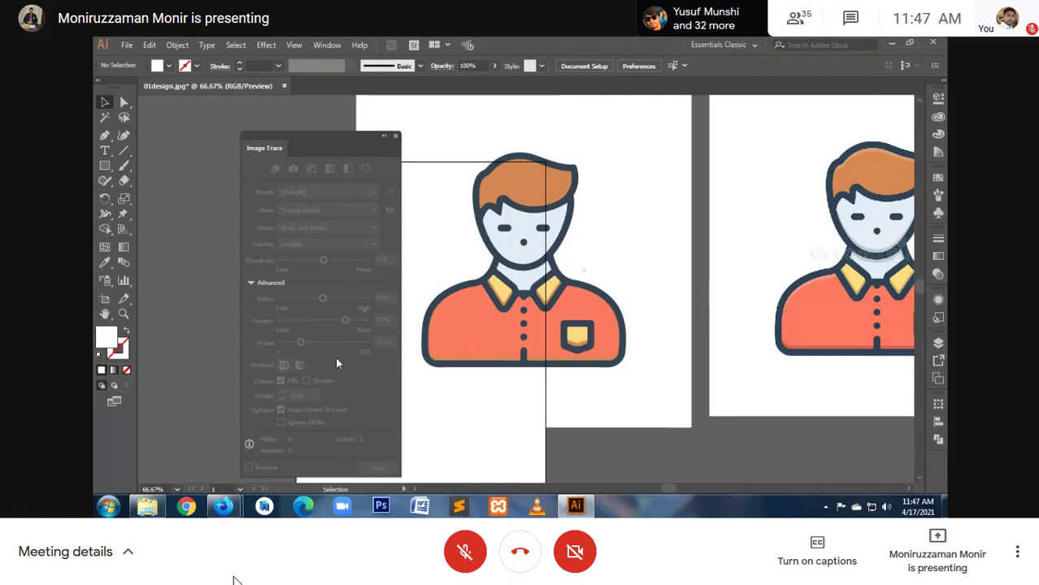
# Step: Close the trace panel, expand the traced boy into editable paths, and check the collar
pyautogui.click(396, 136)
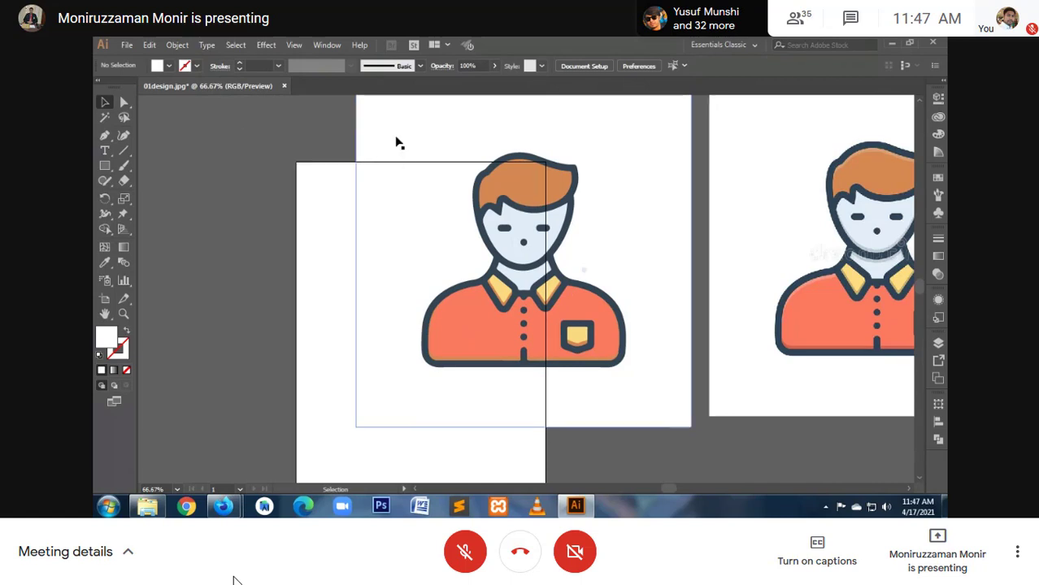
pyautogui.click(529, 235)
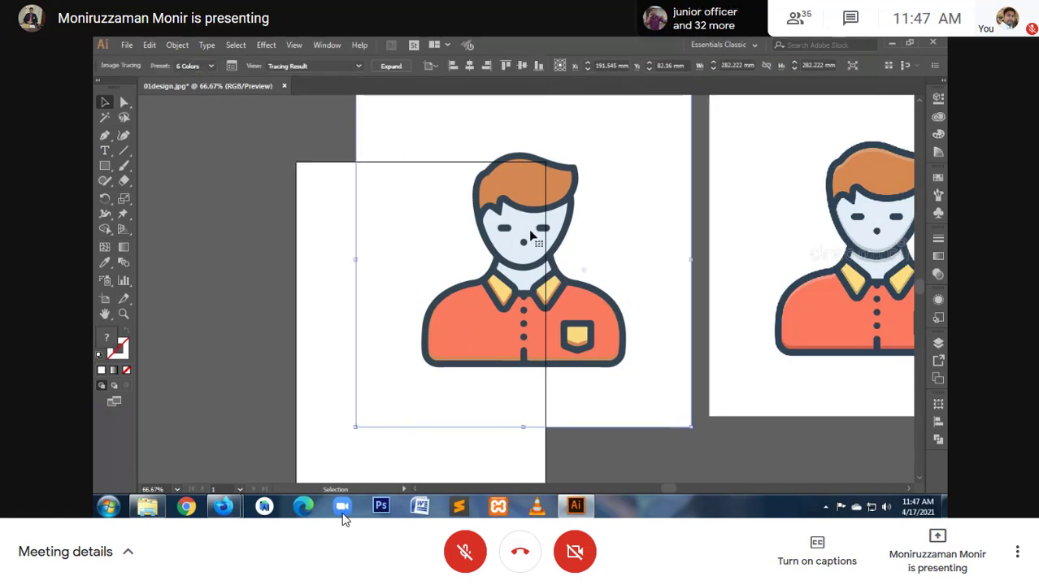
pyautogui.click(390, 67)
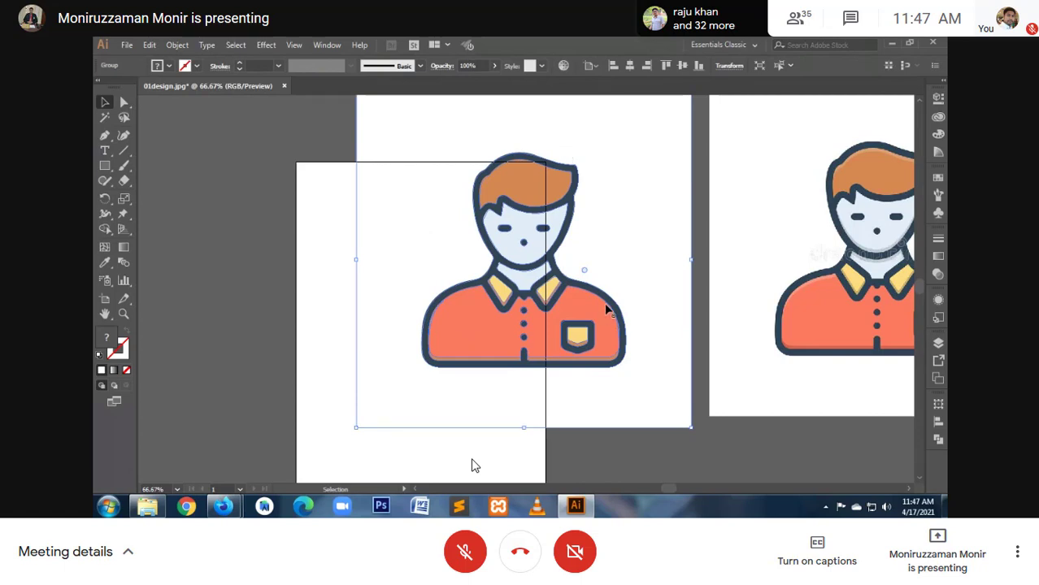
pyautogui.press('z')
pyautogui.moveTo(478, 229); pyautogui.dragTo(659, 313)
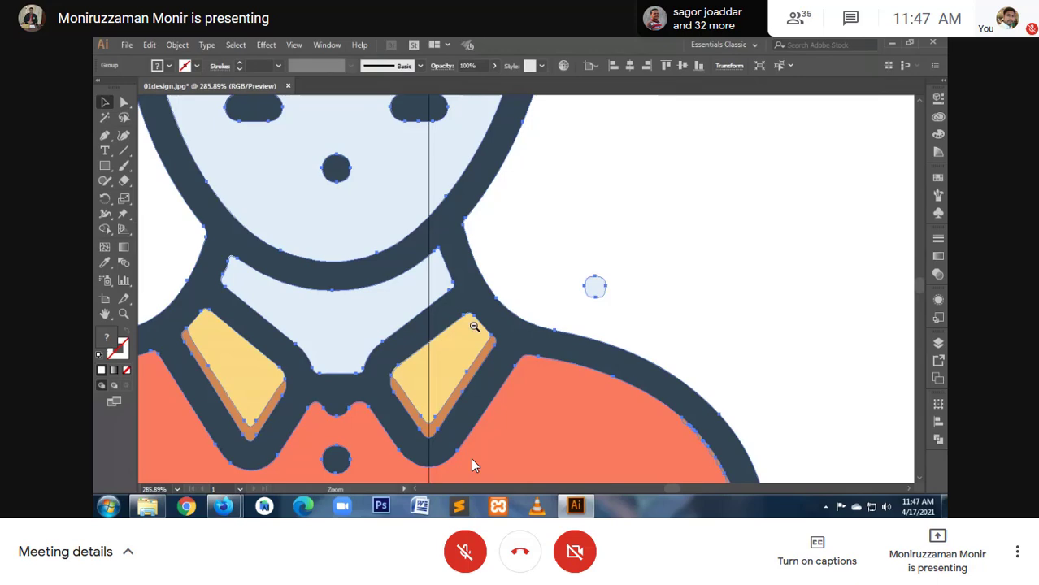
pyautogui.hotkey('ctrl', '-')
pyautogui.hotkey('ctrl', '-')
pyautogui.hotkey('ctrl', '-')
pyautogui.hotkey('ctrl', '-')
pyautogui.hotkey('ctrl', '-')
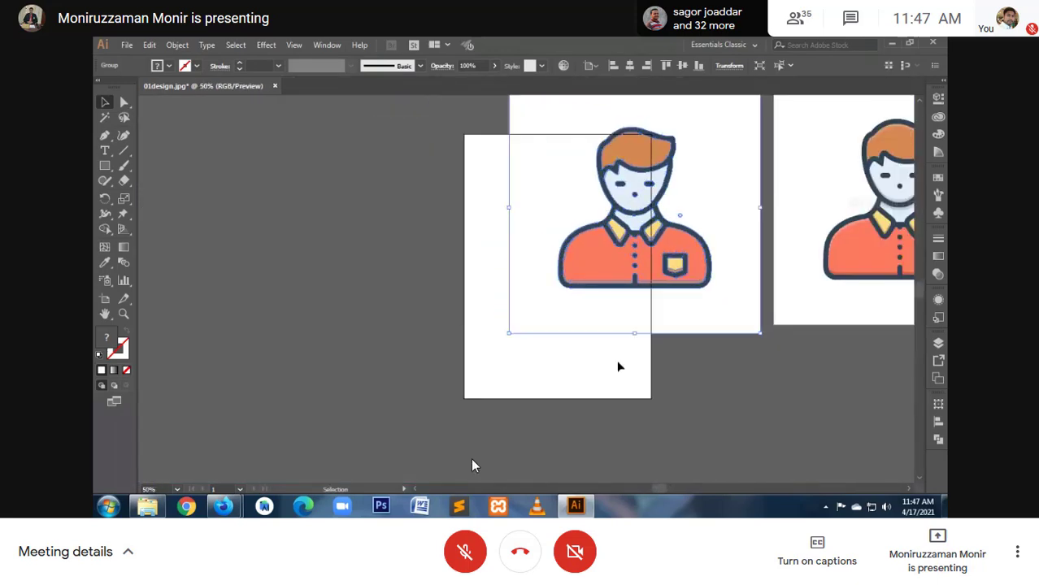
# Step: Ungroup the expanded boy artwork and select its white background rectangle
pyautogui.click(592, 323)
pyautogui.click(592, 322)
pyautogui.rightClick(590, 321)
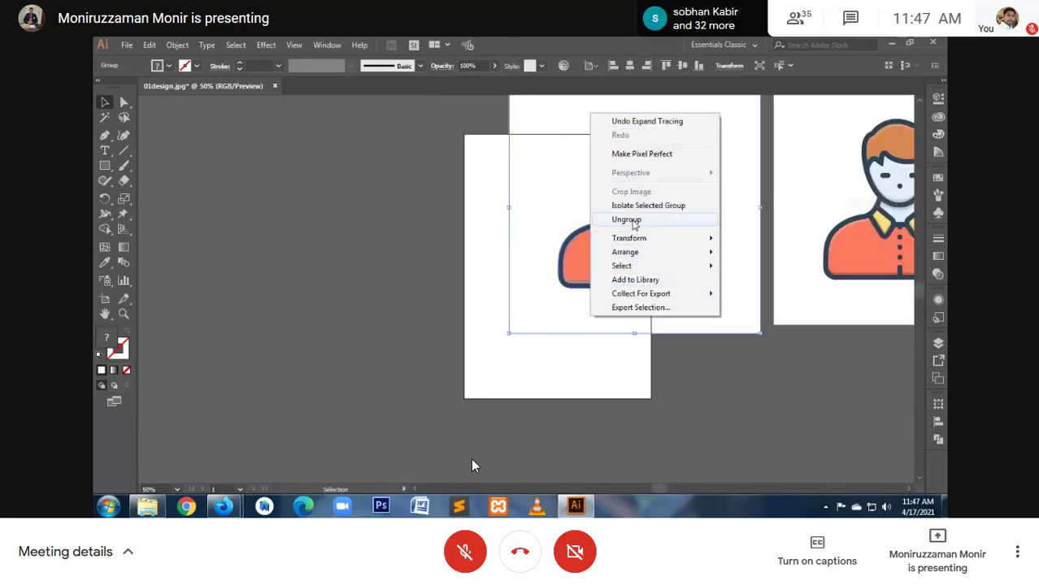
pyautogui.click(633, 220)
pyautogui.click(689, 384)
pyautogui.click(695, 210)
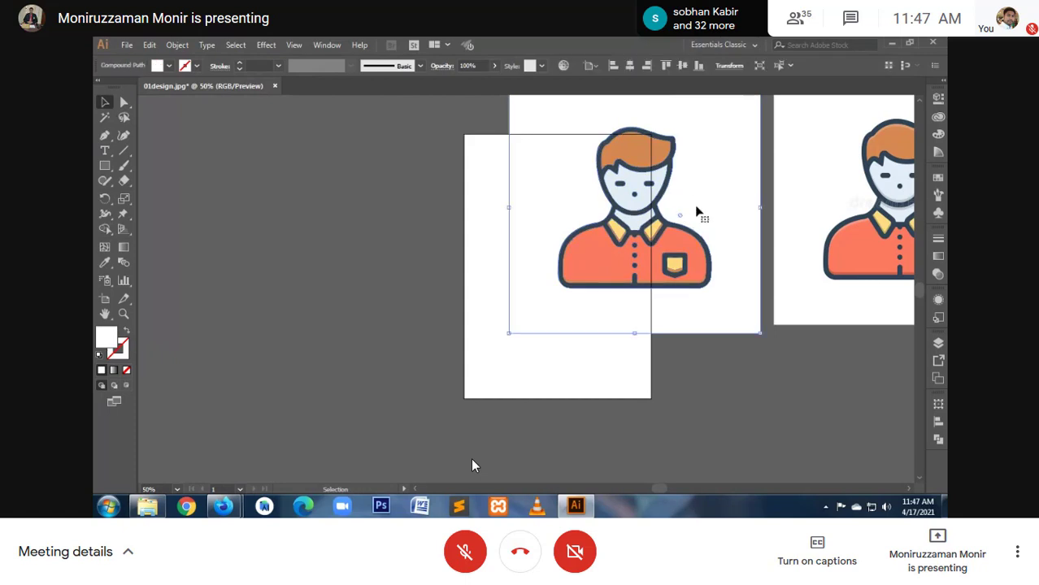
# Step: Delete the selected white compound-path rectangle behind the traced boy
pyautogui.press('Delete')
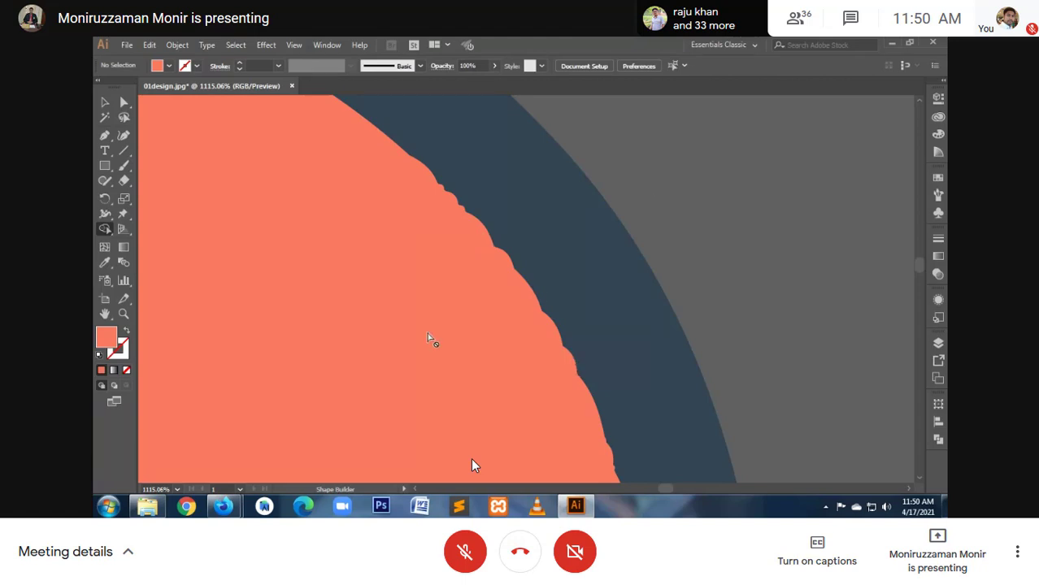
pyautogui.click(105, 104)
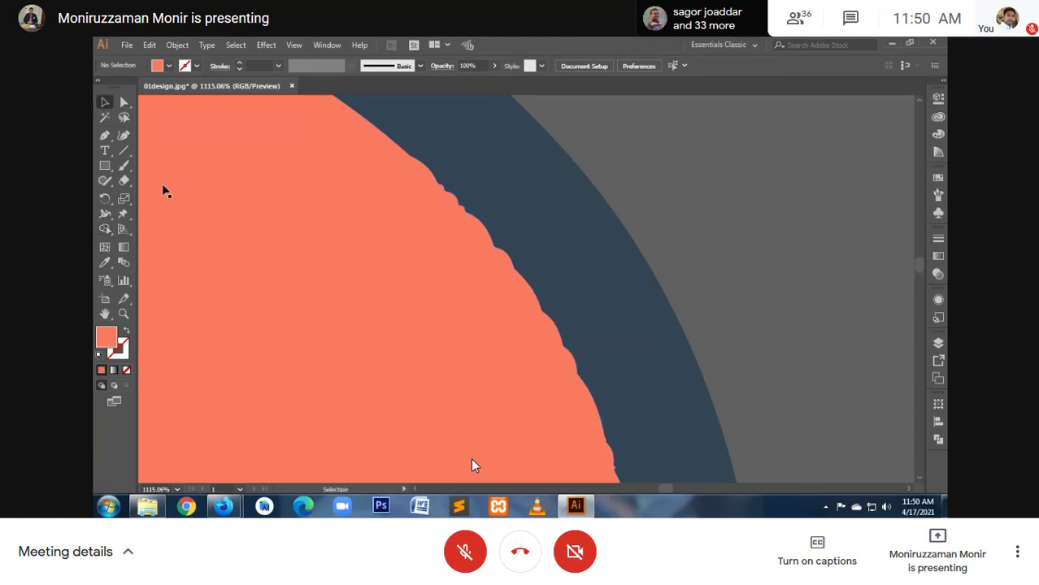
pyautogui.click(590, 268)
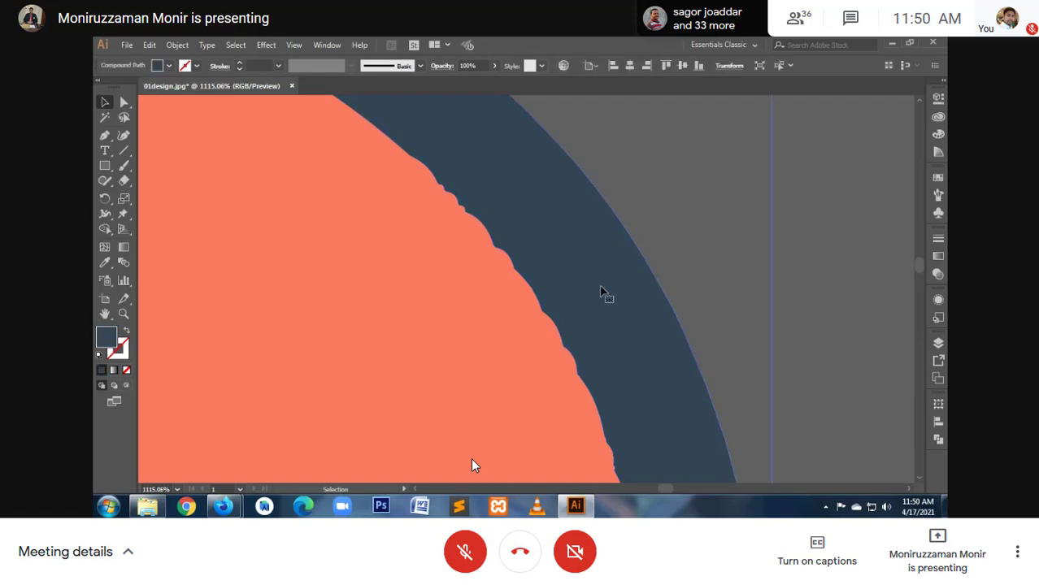
pyautogui.moveTo(602, 291); pyautogui.dragTo(526, 280)
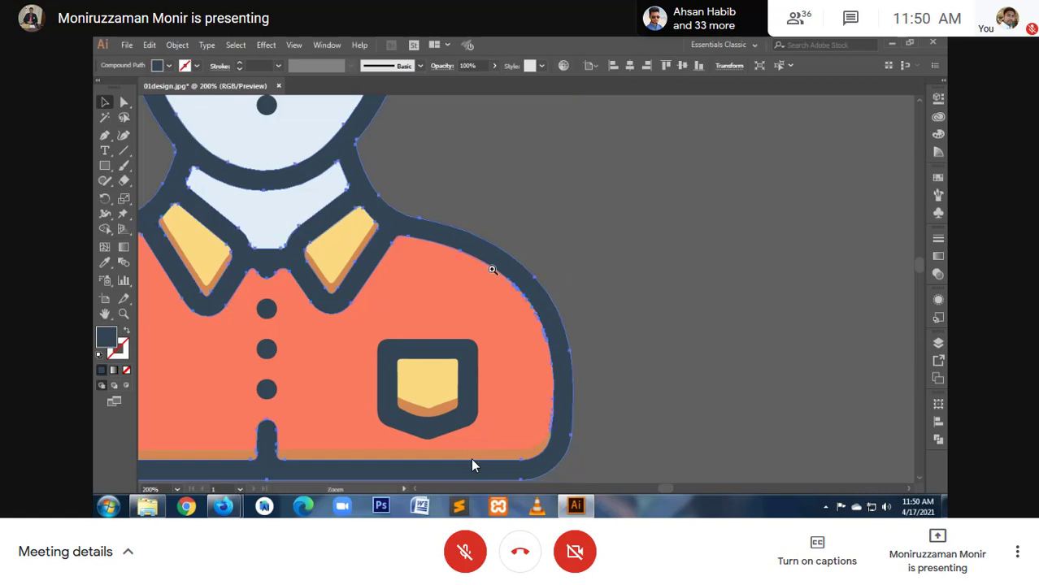
pyautogui.moveTo(492, 270); pyautogui.dragTo(587, 365)
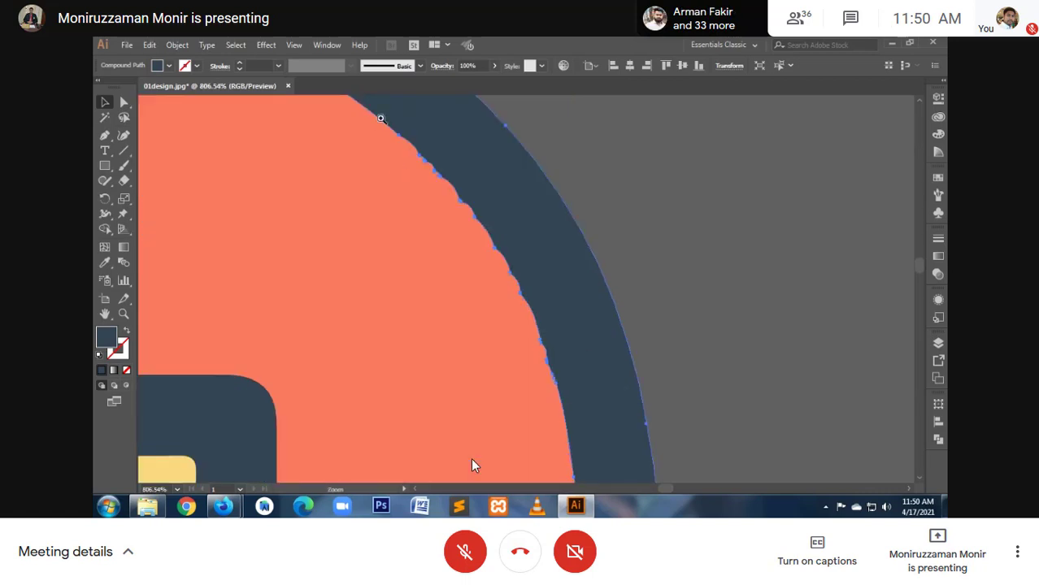
pyautogui.moveTo(376, 120); pyautogui.dragTo(520, 249)
pyautogui.click(522, 253)
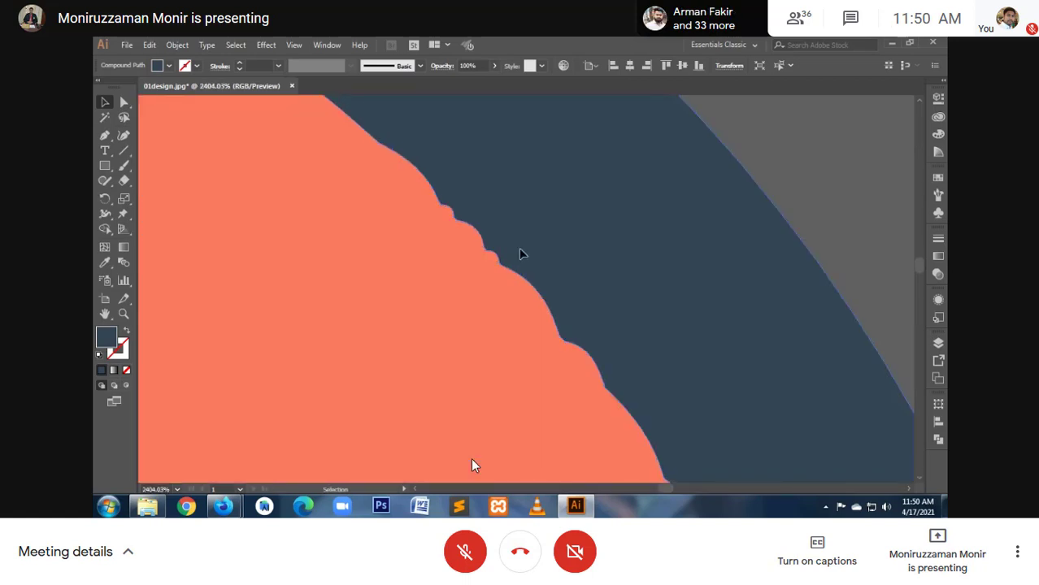
pyautogui.click(868, 185)
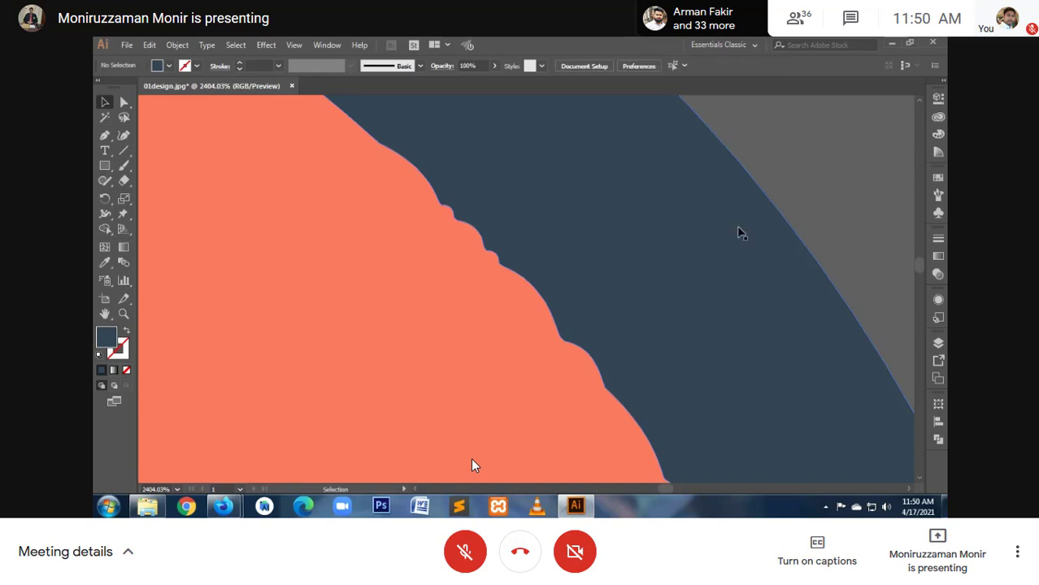
pyautogui.click(642, 237)
pyautogui.rightClick(642, 238)
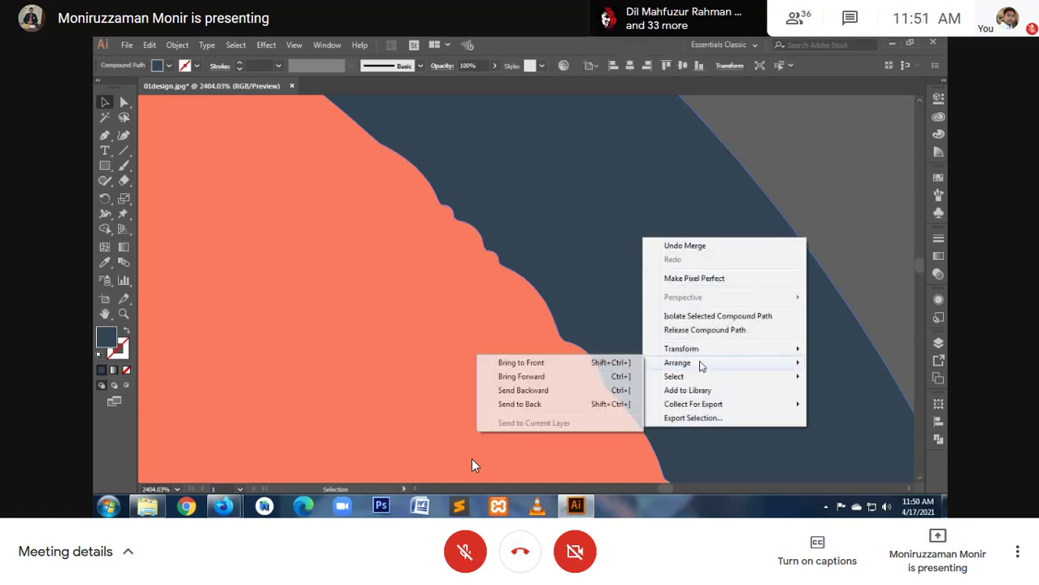
pyautogui.click(810, 161)
pyautogui.keyDown('alt'); pyautogui.click(520, 291); pyautogui.keyUp('alt')
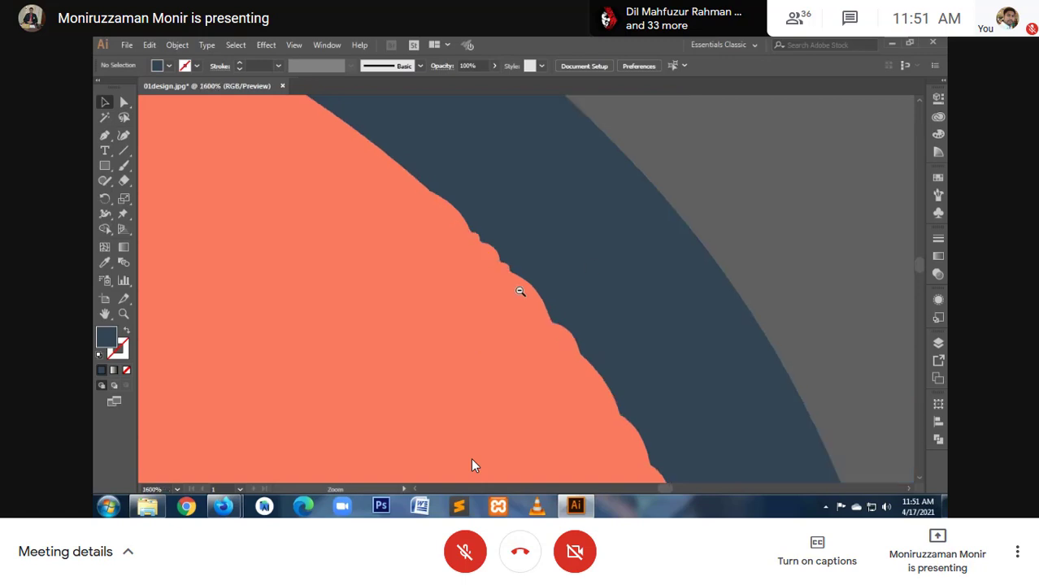
pyautogui.keyDown('alt'); pyautogui.click(520, 291); pyautogui.keyUp('alt')
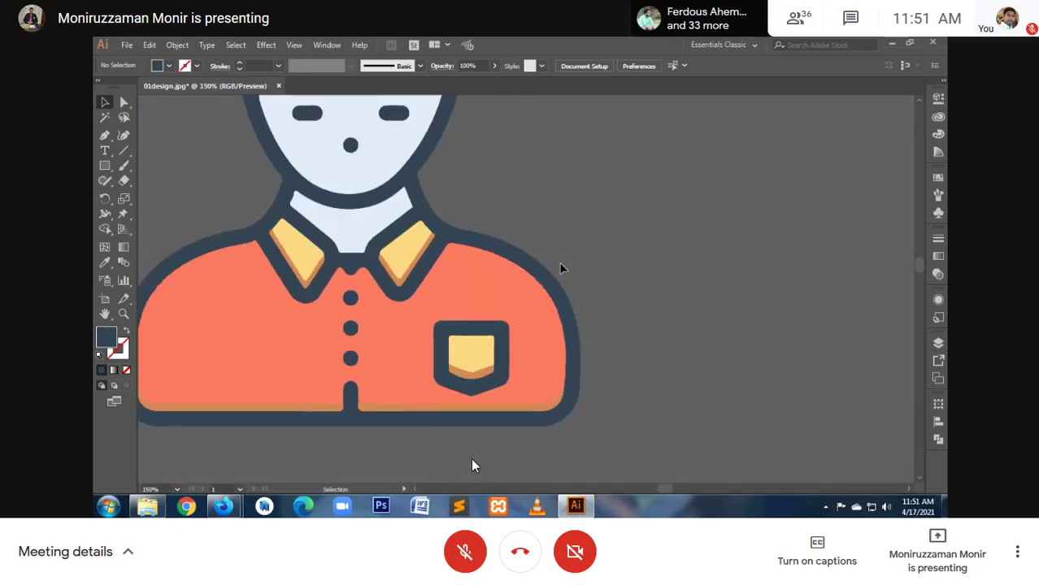
pyautogui.click(538, 273)
pyautogui.click(774, 343)
pyautogui.click(520, 305)
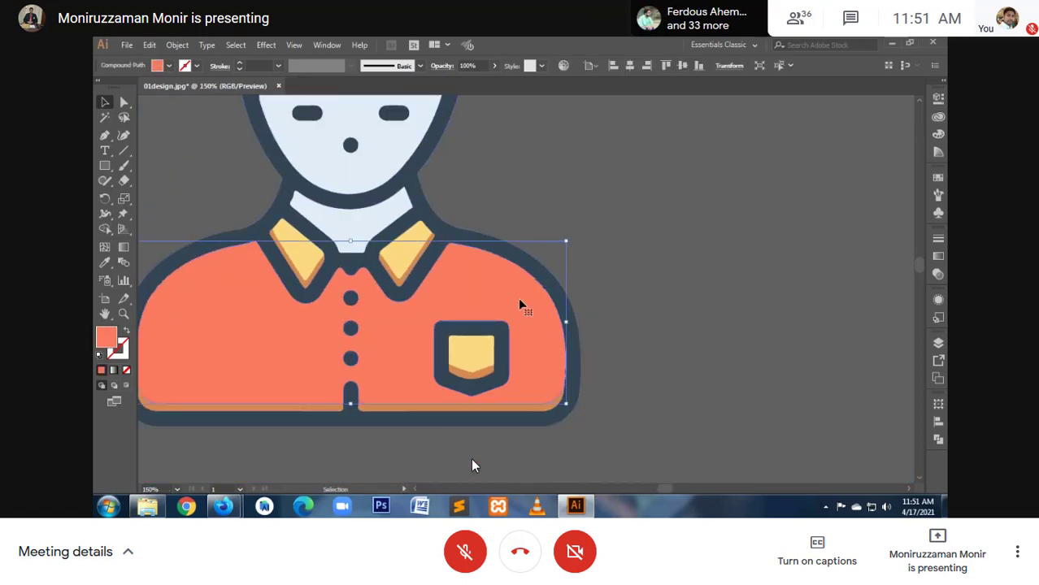
pyautogui.press('Delete')
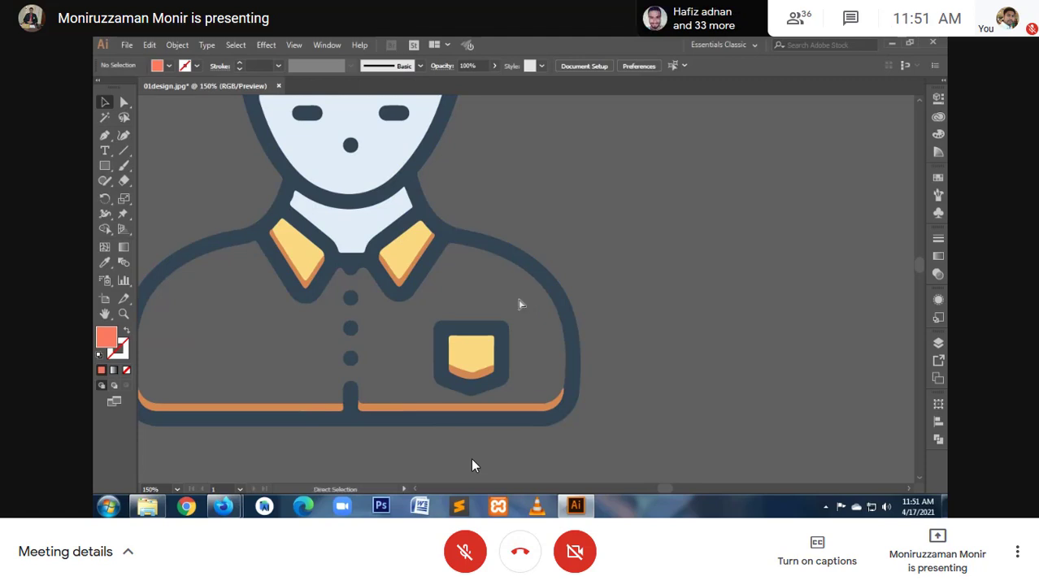
pyautogui.click(583, 337)
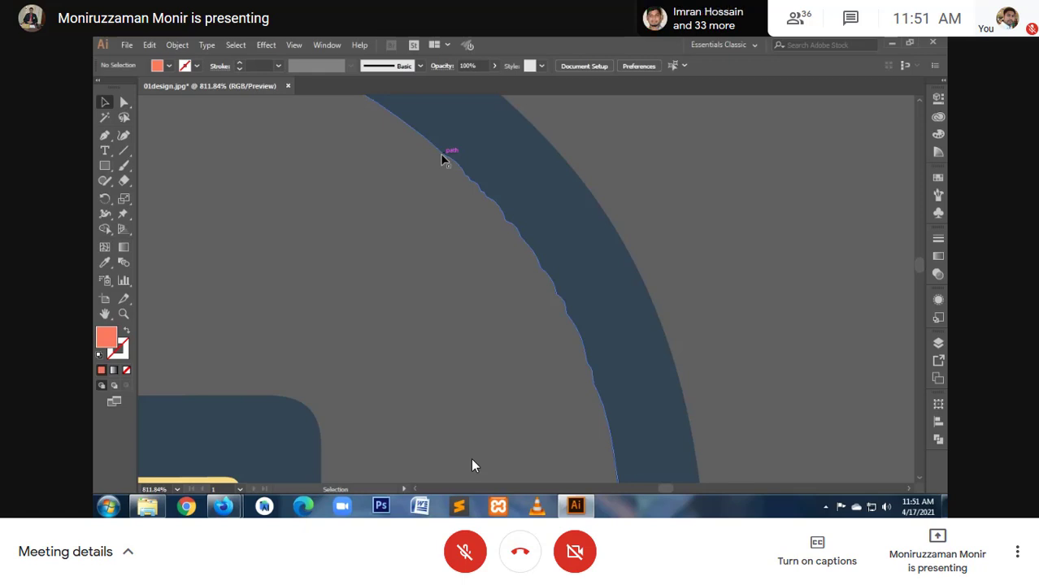
pyautogui.click(441, 160)
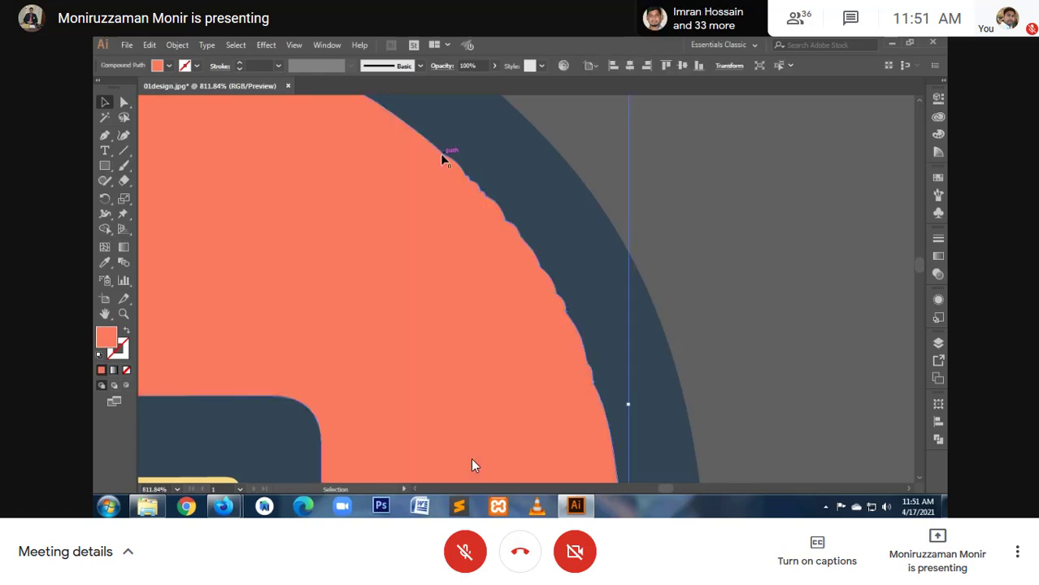
pyautogui.click(678, 219)
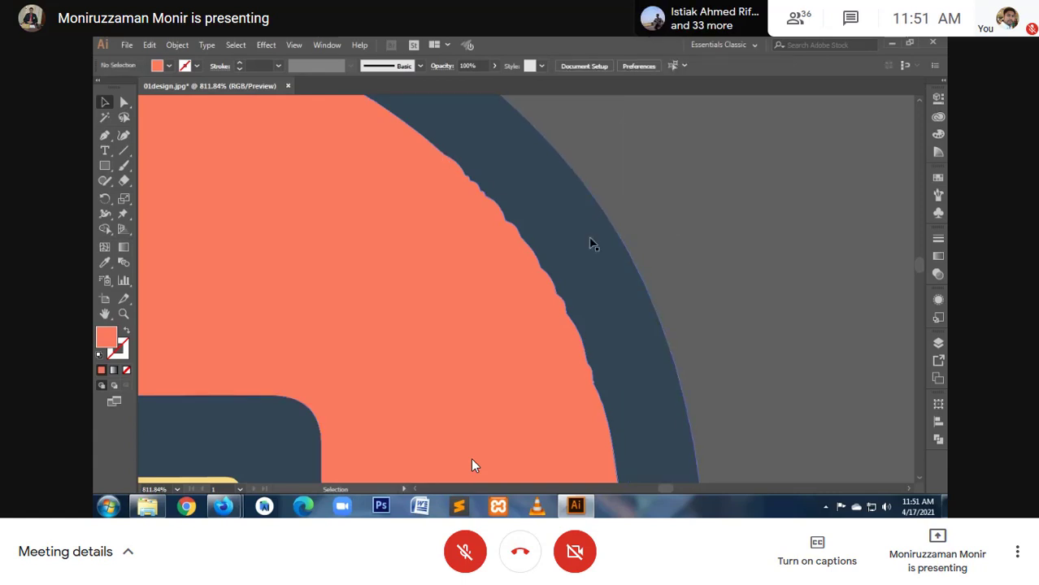
pyautogui.click(569, 240)
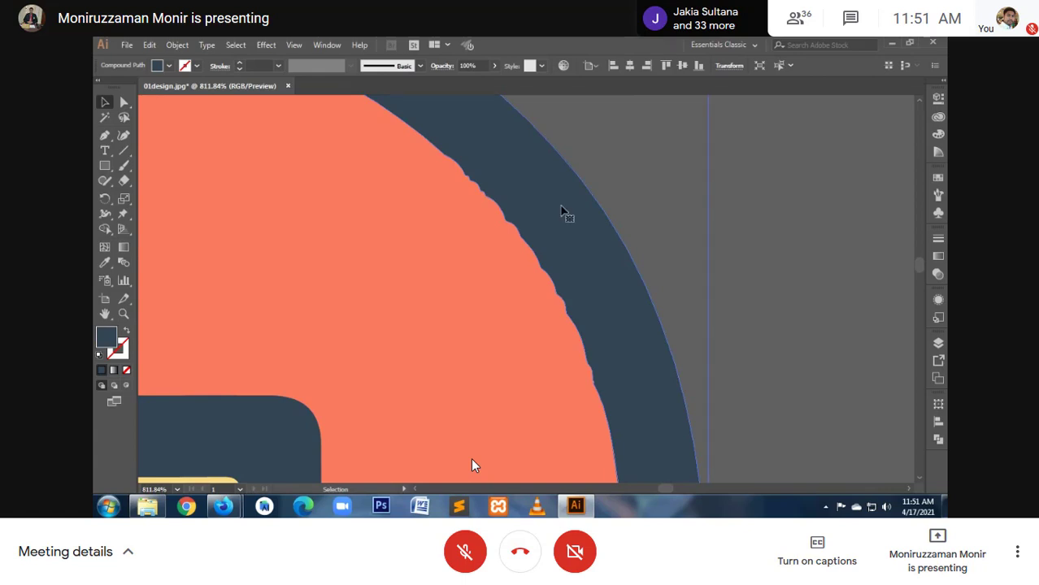
pyautogui.click(705, 221)
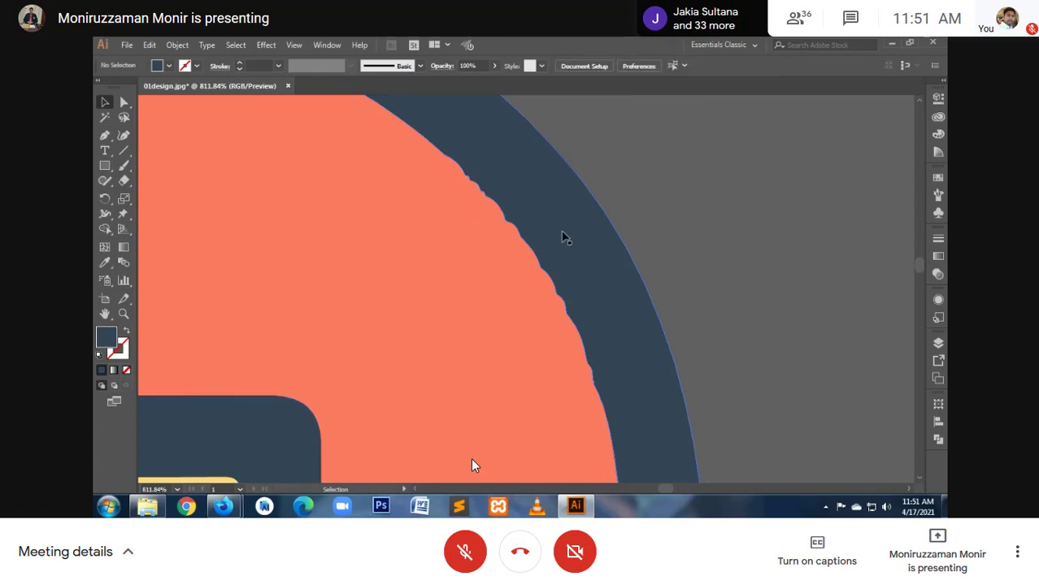
pyautogui.click(509, 176)
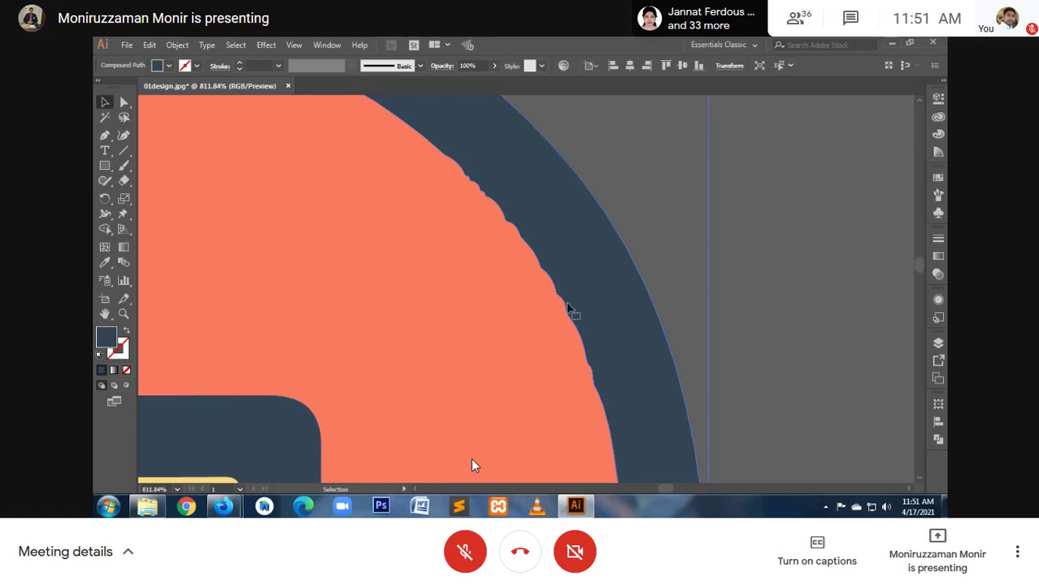
# Step: Pick the Smooth Tool from the Shaper tool flyout
pyautogui.click(104, 180)
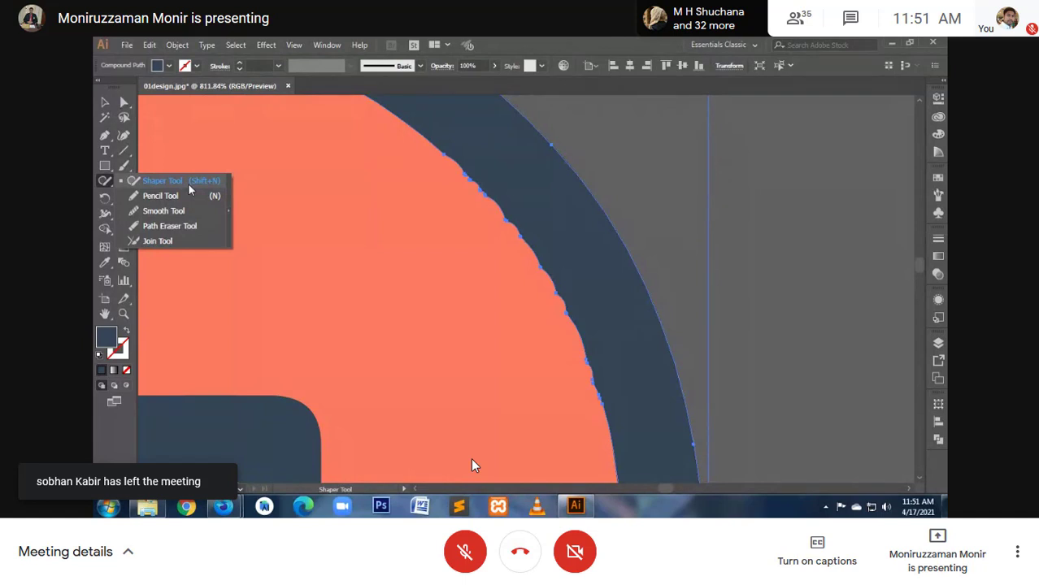
pyautogui.click(191, 209)
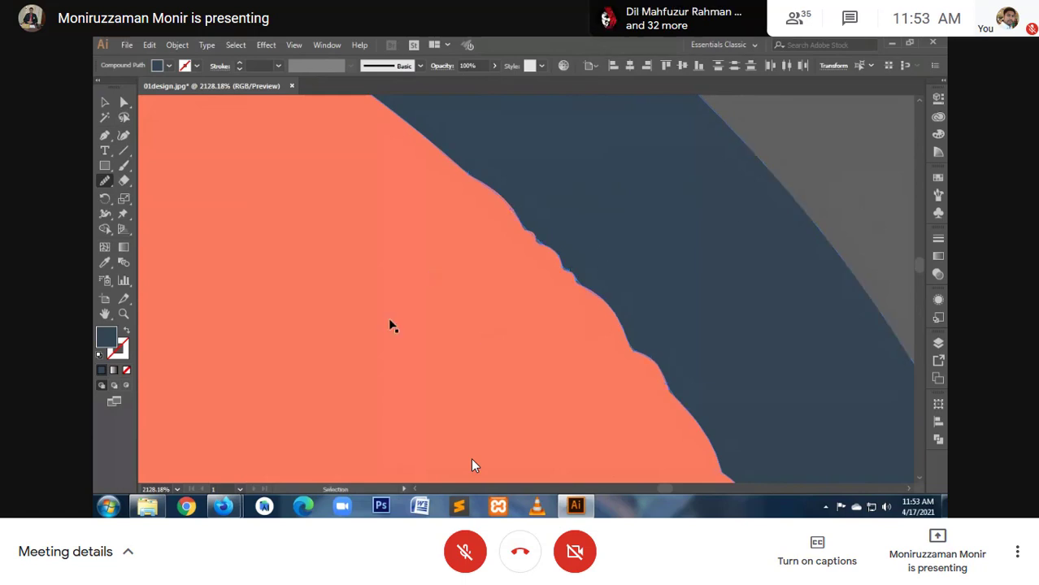
# Step: Smooth the dark shoulder path's jagged inner edge with several Smooth-tool strokes
pyautogui.keyDown('ctrl'); pyautogui.click(437, 341); pyautogui.keyUp('ctrl')
pyautogui.hotkey('ctrl', 'z')
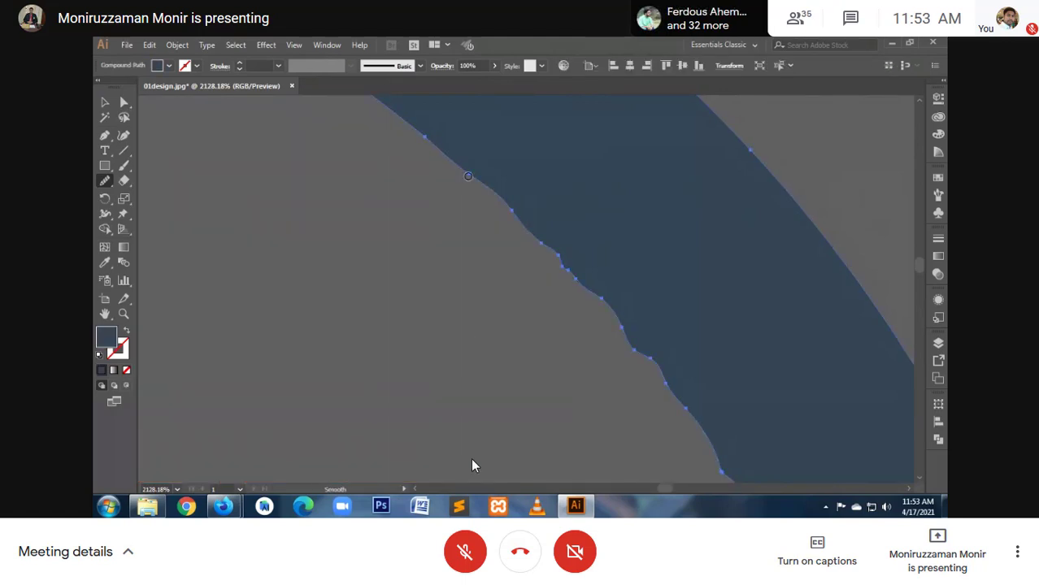
pyautogui.moveTo(468, 173); pyautogui.dragTo(597, 299)
pyautogui.moveTo(639, 358); pyautogui.dragTo(699, 424)
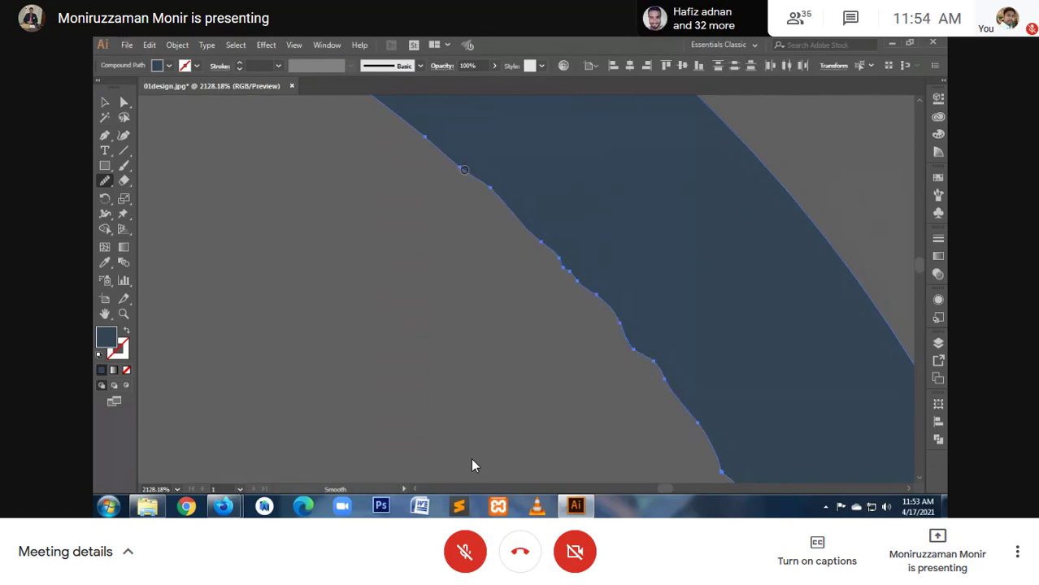
pyautogui.moveTo(463, 170); pyautogui.dragTo(690, 403)
pyautogui.scroll(-2, 569, 286)
pyautogui.scroll(-2, 569, 286)
pyautogui.scroll(-1, 536, 317)
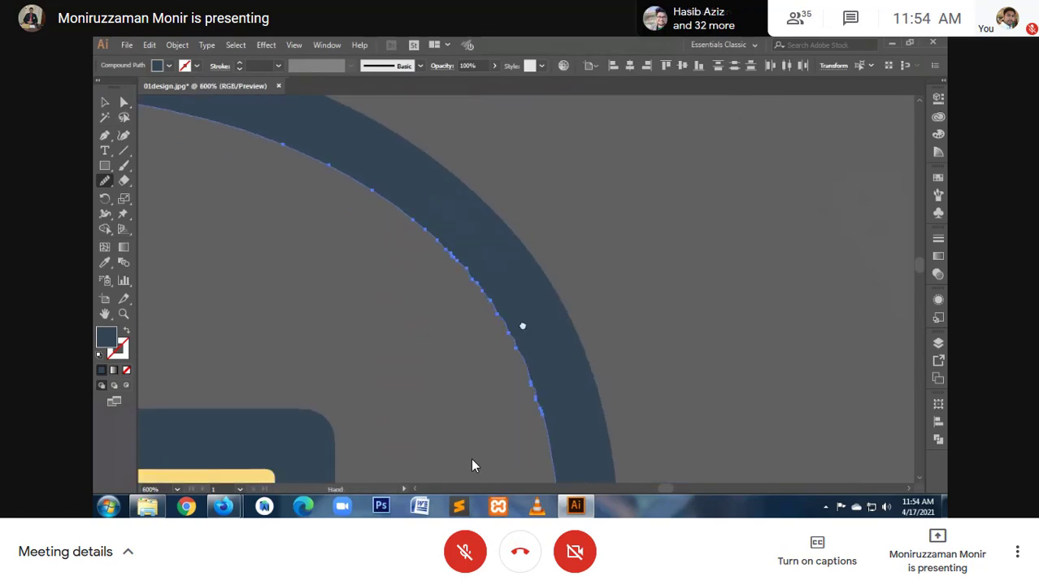
pyautogui.moveTo(522, 325); pyautogui.dragTo(529, 284)
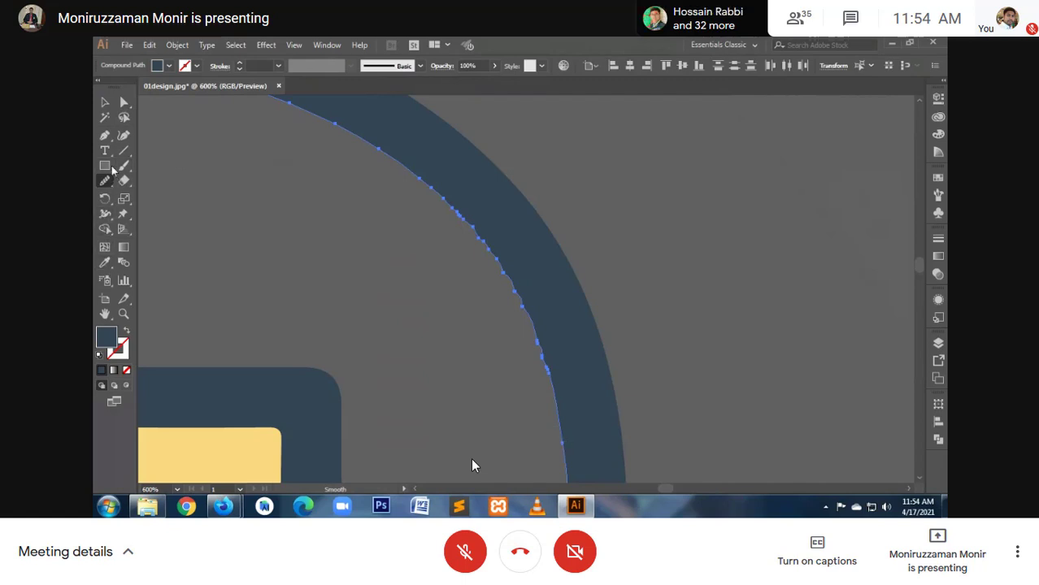
# Step: Add anchor points along the upper and lower parts of the shirt's shoulder curve
pyautogui.click(106, 136)
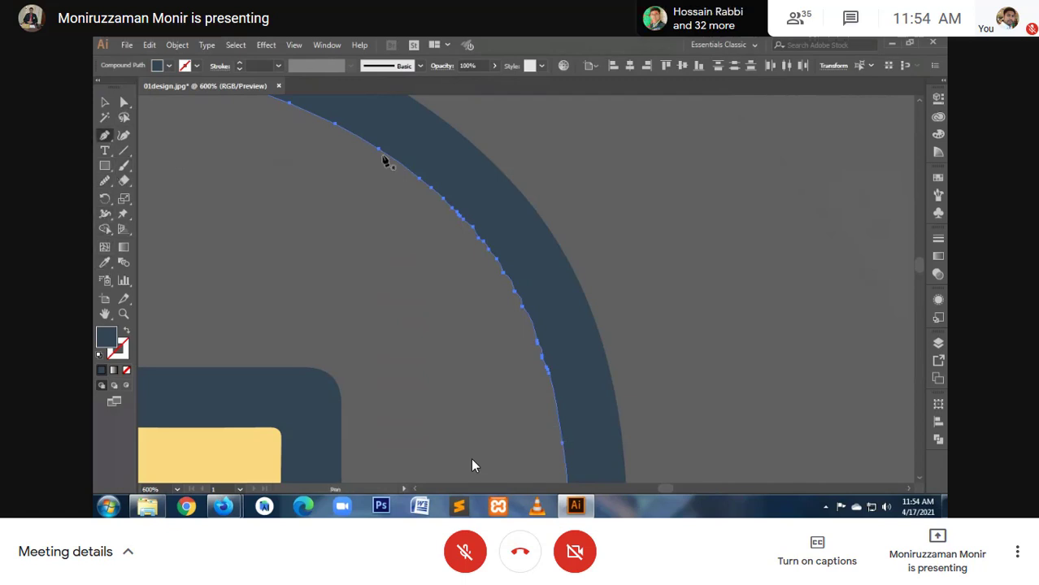
pyautogui.click(338, 130)
pyautogui.press('ctrl')
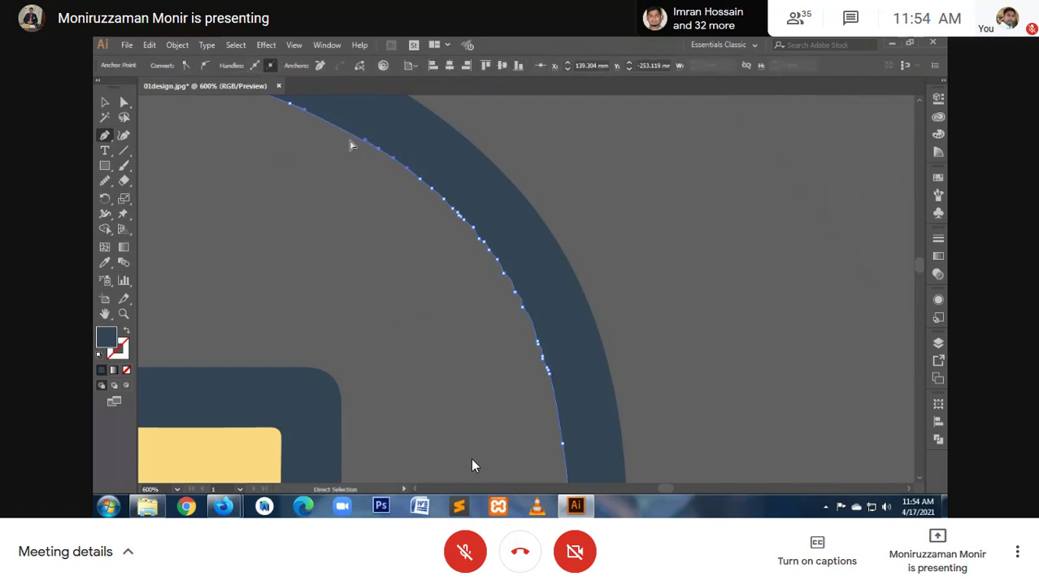
pyautogui.keyDown('ctrl'); pyautogui.click(351, 145); pyautogui.keyUp('ctrl')
pyautogui.click(341, 132)
pyautogui.click(559, 421)
pyautogui.click(560, 431)
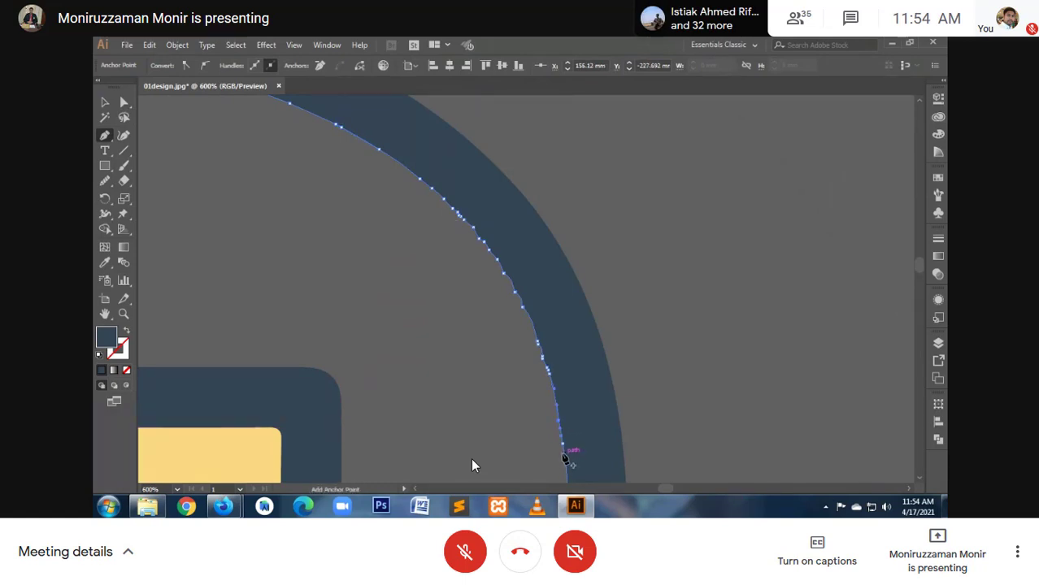
pyautogui.keyDown('ctrl'); pyautogui.click(628, 455); pyautogui.keyUp('ctrl')
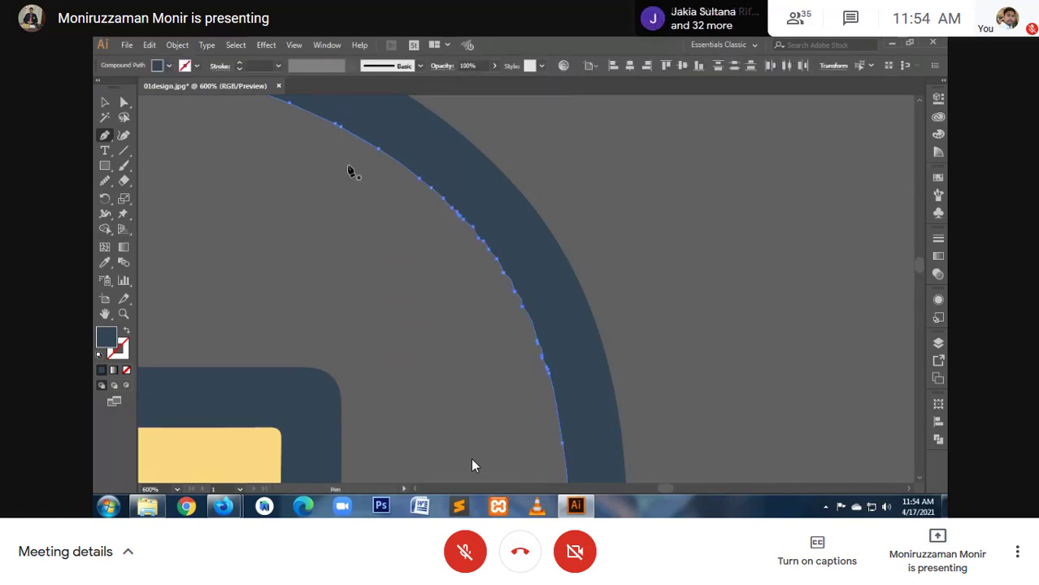
# Step: Draw a new curved pen path down the shoulder toward the hem, then select the shirt
pyautogui.click(366, 147)
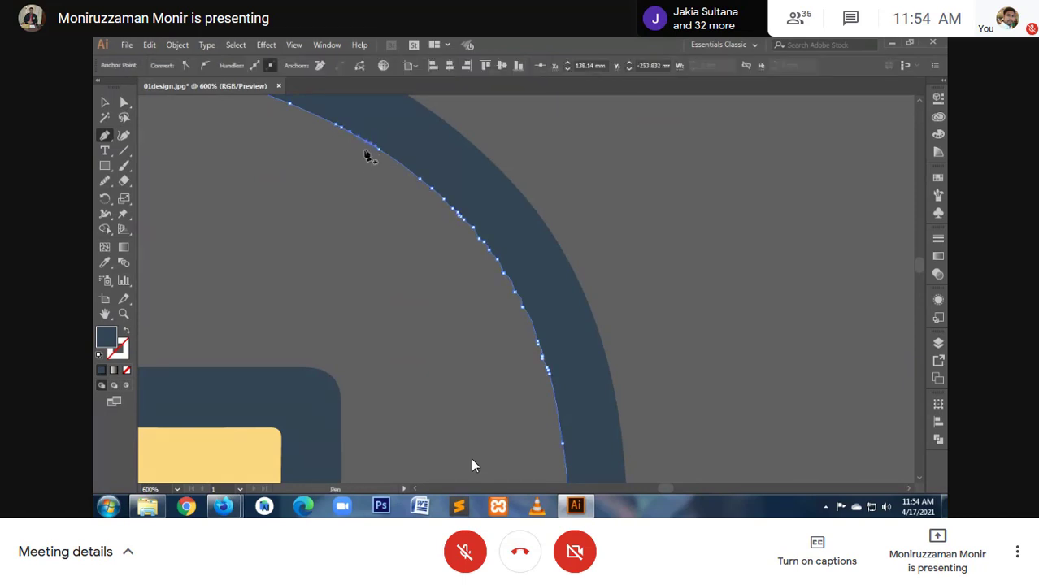
pyautogui.click(365, 147)
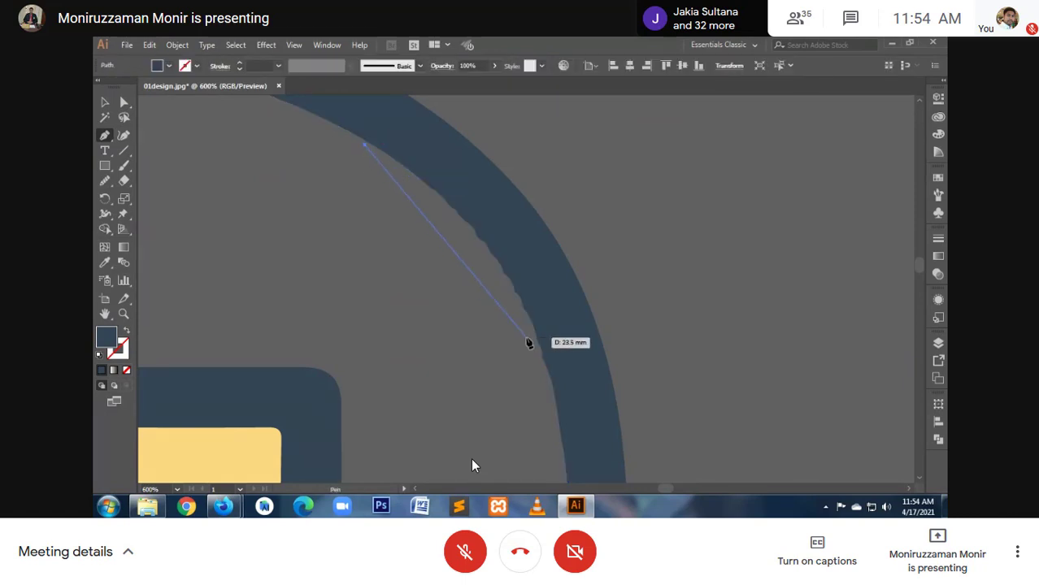
pyautogui.moveTo(560, 457); pyautogui.dragTo(611, 508)
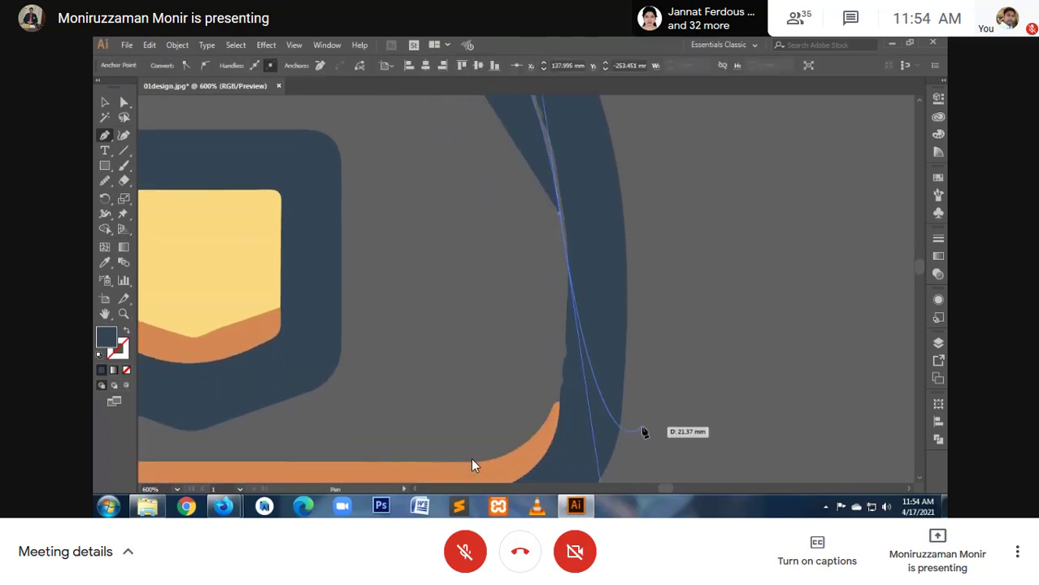
pyautogui.moveTo(611, 508); pyautogui.dragTo(583, 388)
pyautogui.keyDown('ctrl'); pyautogui.keyDown('alt'); pyautogui.click(582, 388); pyautogui.keyUp('alt'); pyautogui.keyUp('ctrl')
pyautogui.keyDown('ctrl'); pyautogui.keyDown('alt'); pyautogui.click(579, 376); pyautogui.keyUp('alt'); pyautogui.keyUp('ctrl')
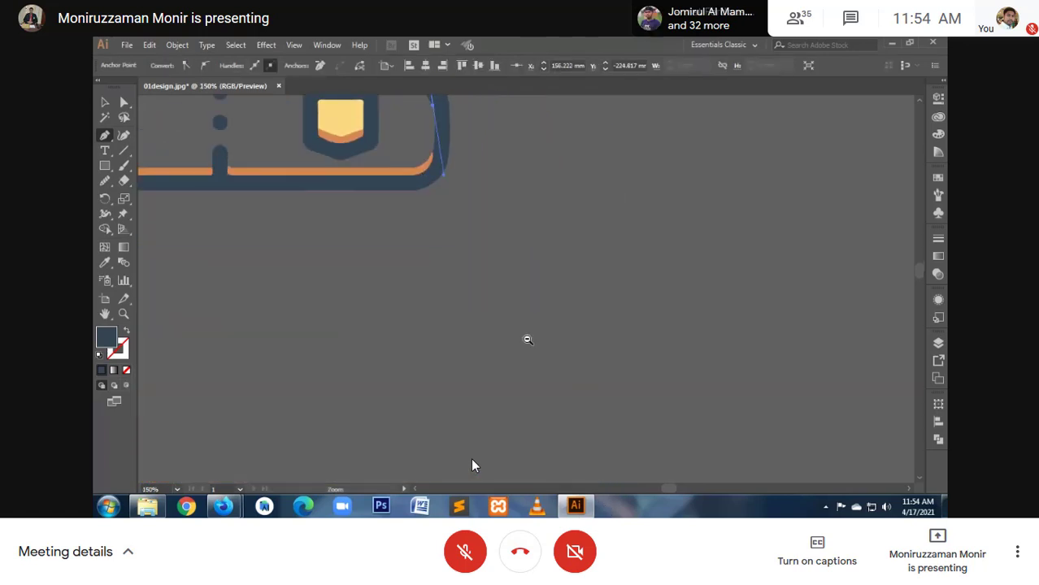
pyautogui.moveTo(466, 183); pyautogui.dragTo(513, 419)
pyautogui.keyDown('ctrl'); pyautogui.click(514, 420); pyautogui.keyUp('ctrl')
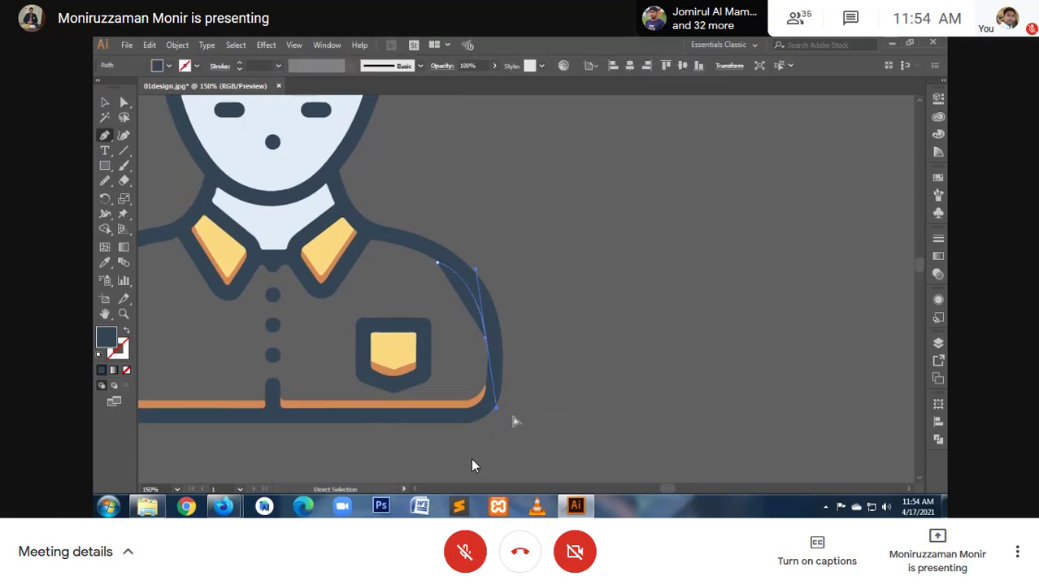
# Step: Show the shirt as outlines and smooth the dense anchors on the right shoulder arc
pyautogui.click(126, 331)
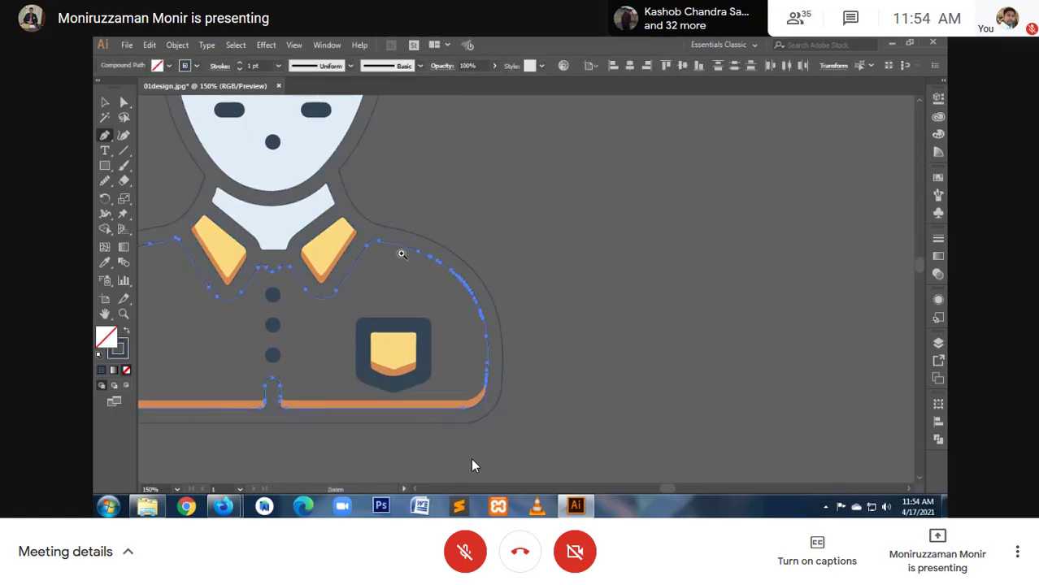
pyautogui.moveTo(400, 249); pyautogui.dragTo(514, 366)
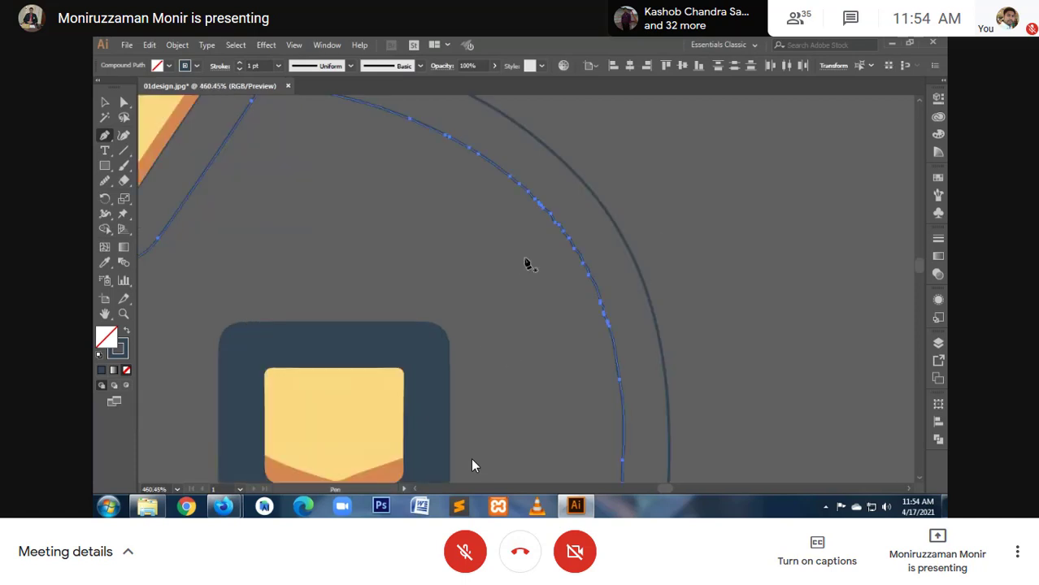
pyautogui.click(684, 297)
pyautogui.press('p')
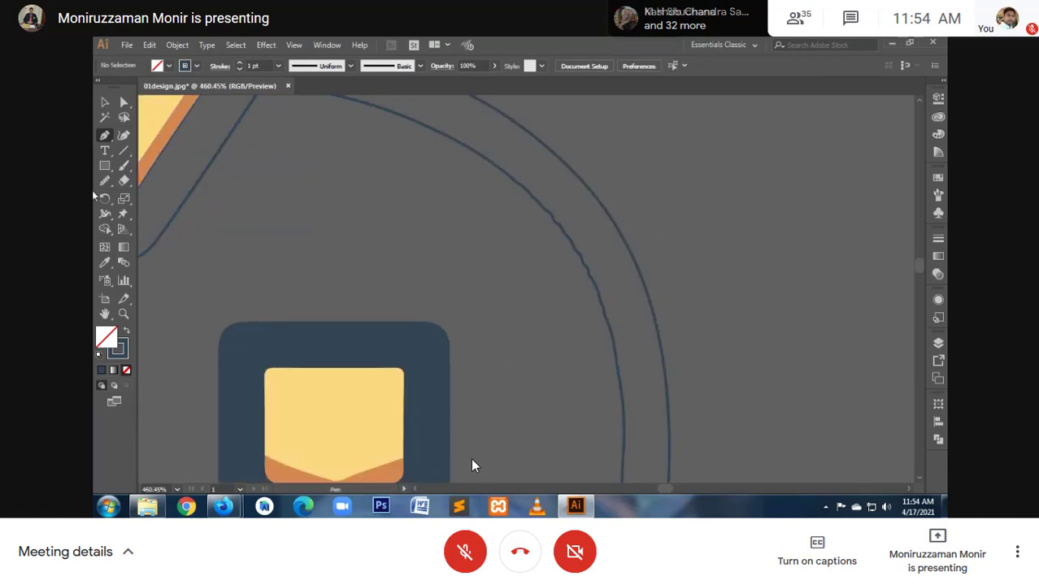
pyautogui.click(104, 180)
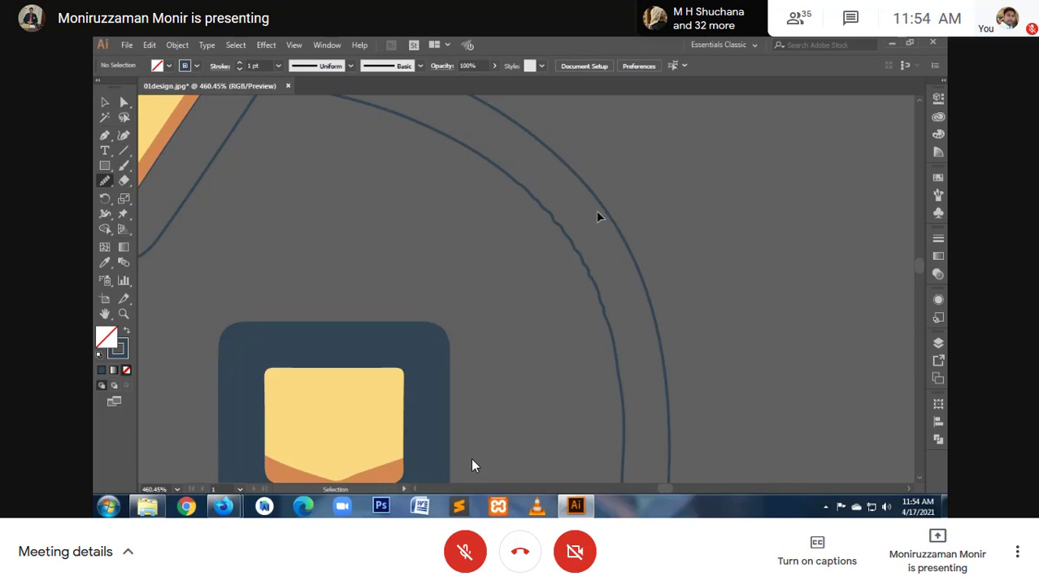
pyautogui.keyDown('ctrl'); pyautogui.click(549, 218); pyautogui.keyUp('ctrl')
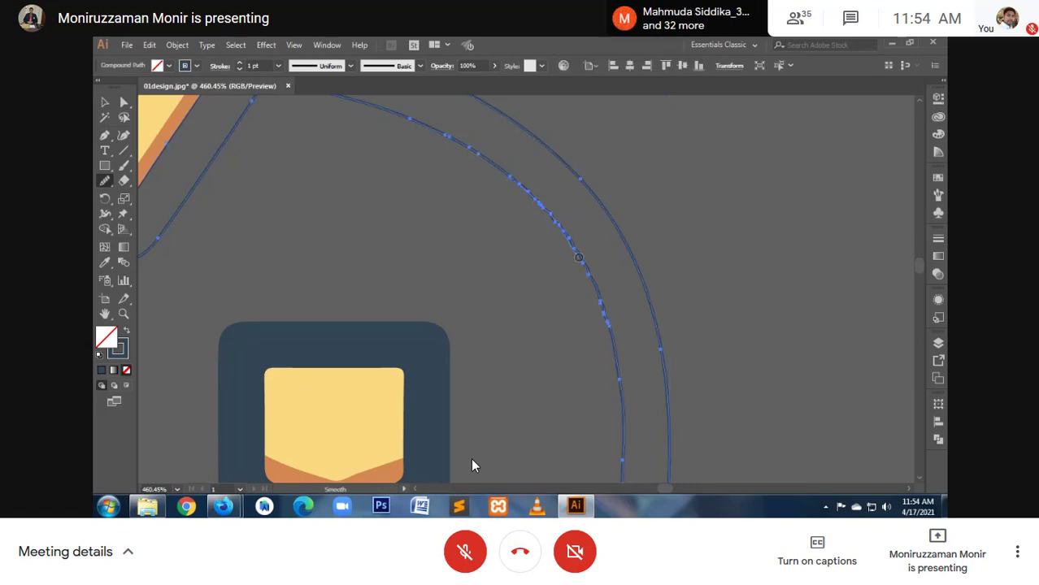
pyautogui.moveTo(607, 322); pyautogui.dragTo(613, 334)
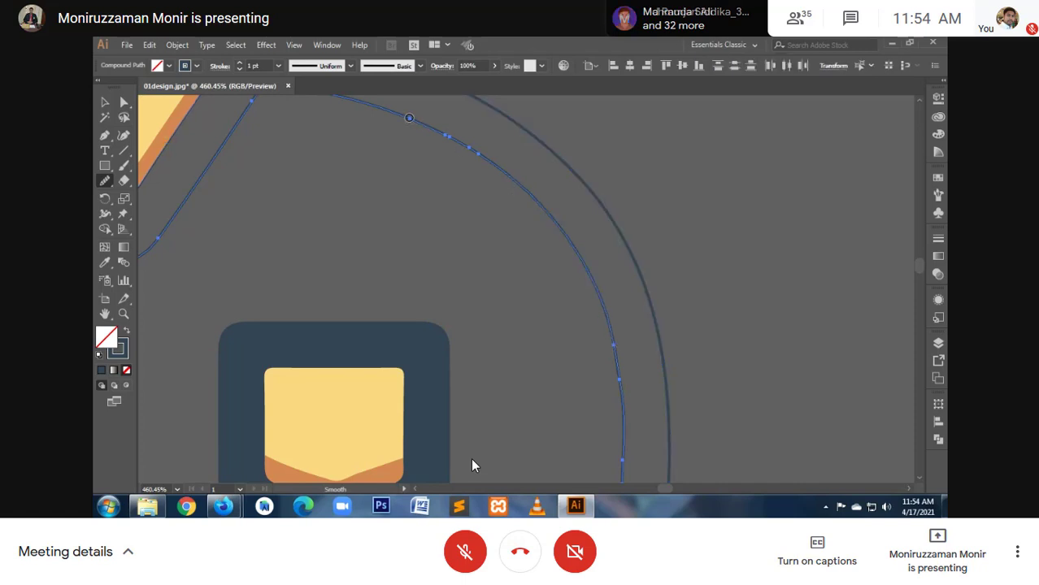
pyautogui.moveTo(481, 154); pyautogui.dragTo(510, 186)
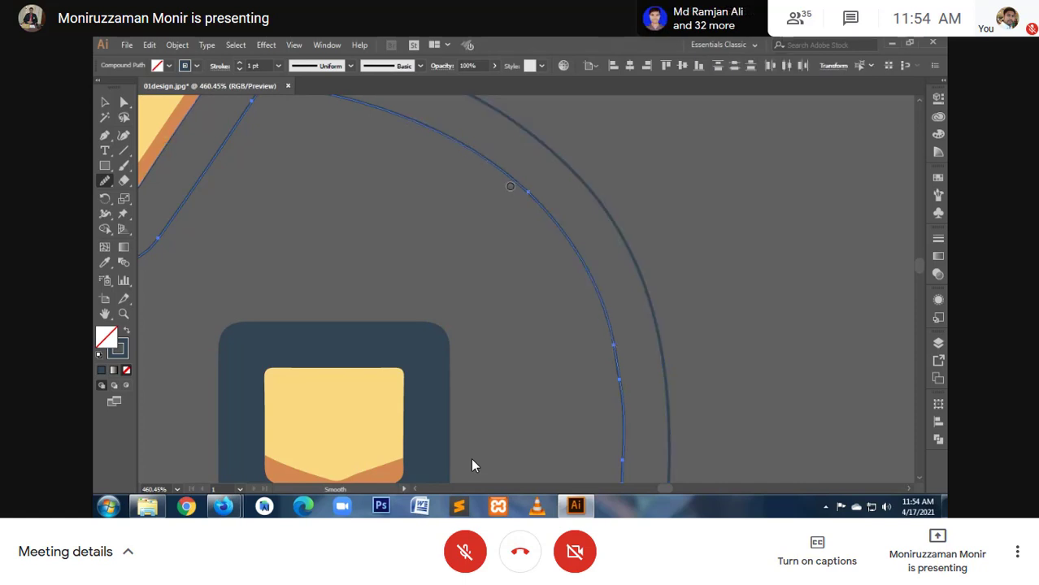
pyautogui.scroll(-3, 610, 348)
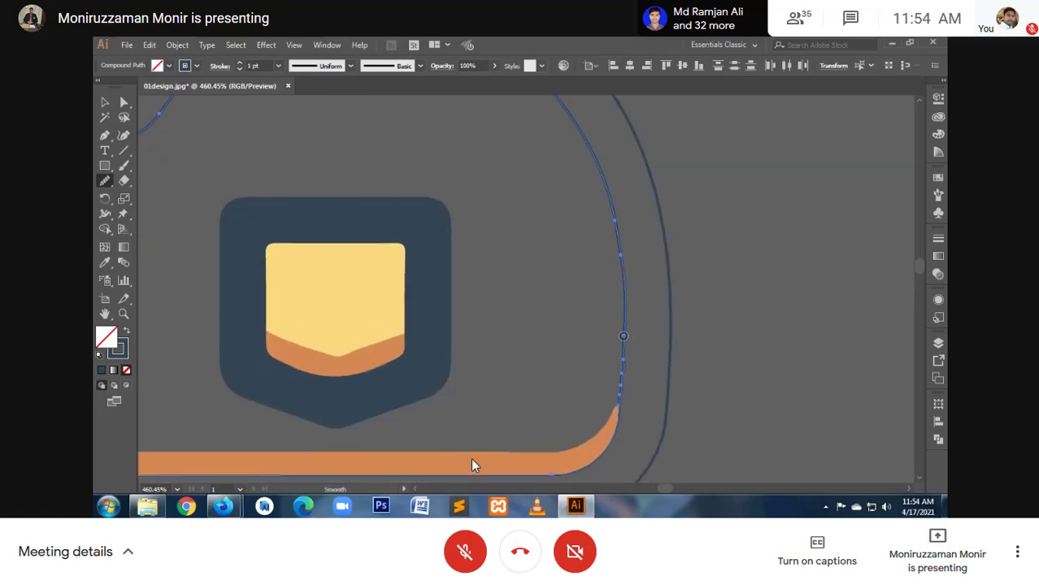
pyautogui.moveTo(622, 366)
pyautogui.mouseDown()
pyautogui.moveTo(622, 403)
pyautogui.moveTo(621, 384)
pyautogui.mouseUp()
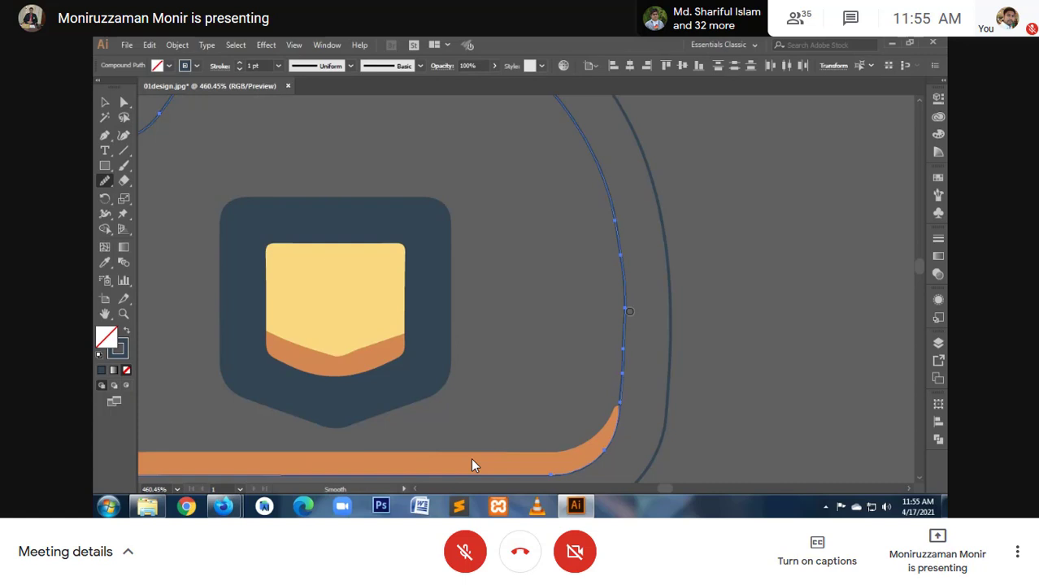
# Step: Zoom into the left shoulder curve and smooth its wiggly stretch with repeated strokes
pyautogui.moveTo(280, 229); pyautogui.dragTo(441, 234)
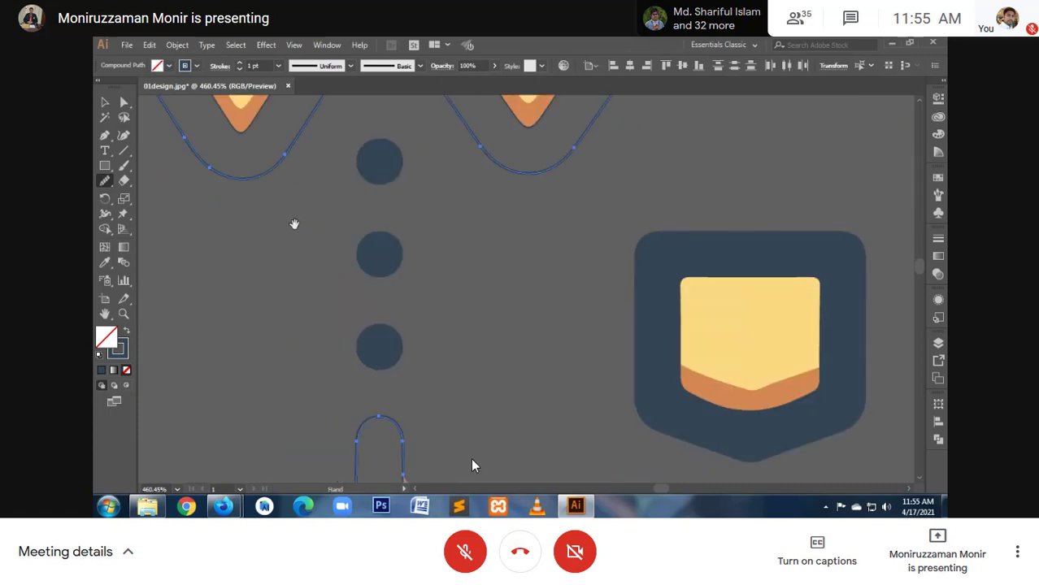
pyautogui.moveTo(294, 225); pyautogui.dragTo(333, 256)
pyautogui.click(559, 265)
pyautogui.click(505, 213)
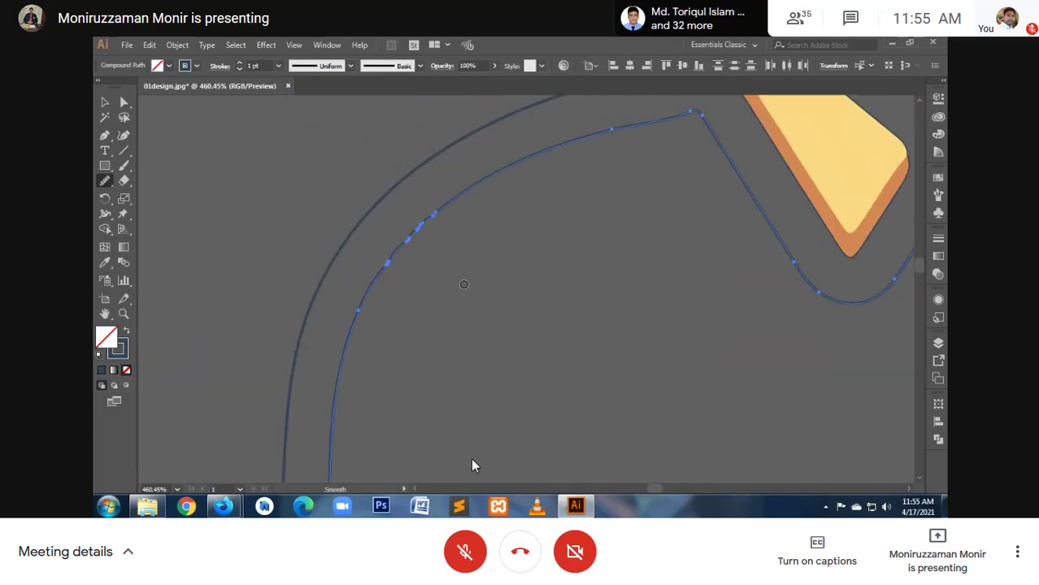
pyautogui.moveTo(383, 220); pyautogui.dragTo(467, 309)
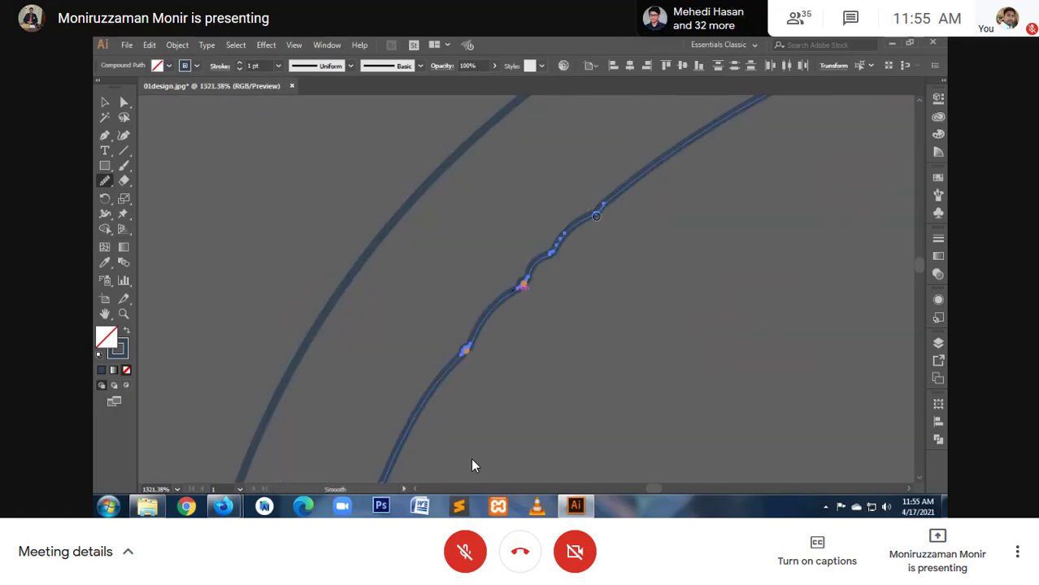
pyautogui.moveTo(582, 225); pyautogui.dragTo(552, 249)
pyautogui.moveTo(515, 289); pyautogui.dragTo(467, 336)
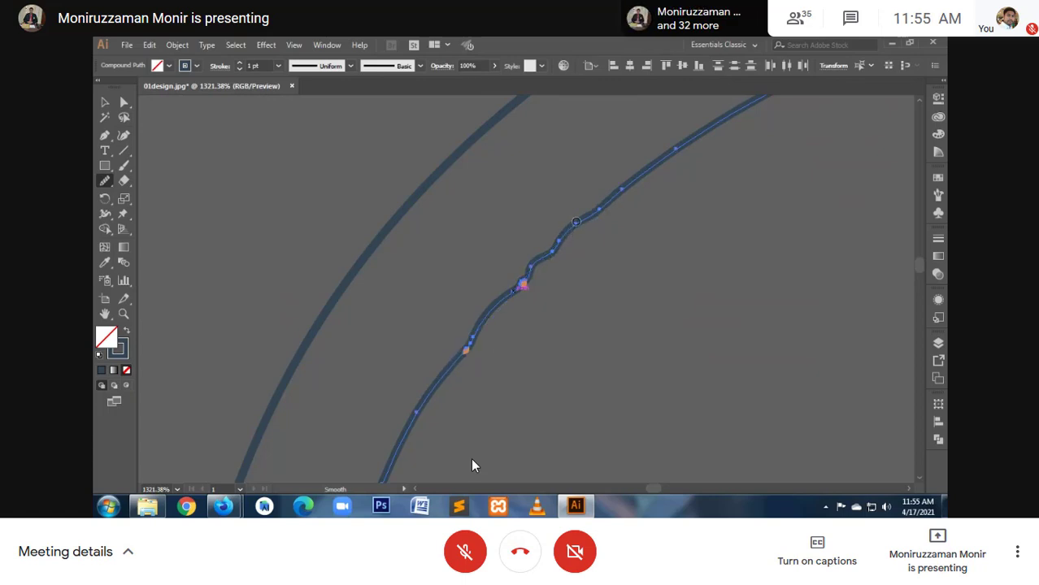
pyautogui.moveTo(575, 221); pyautogui.dragTo(513, 290)
pyautogui.moveTo(676, 151)
pyautogui.mouseDown()
pyautogui.moveTo(470, 337)
pyautogui.moveTo(454, 370)
pyautogui.mouseUp()
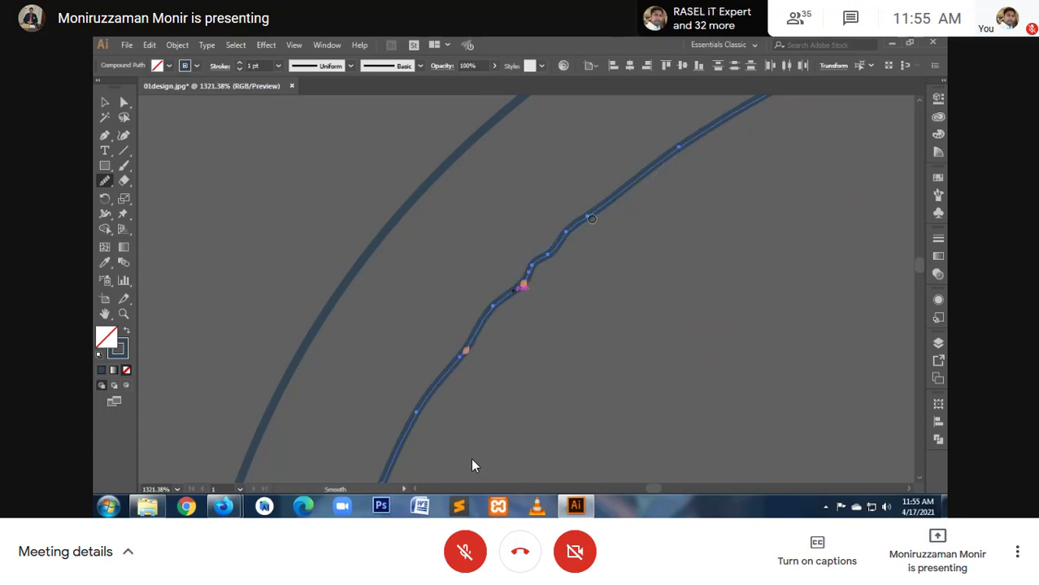
pyautogui.moveTo(589, 215); pyautogui.dragTo(406, 428)
pyautogui.moveTo(396, 451); pyautogui.dragTo(394, 448)
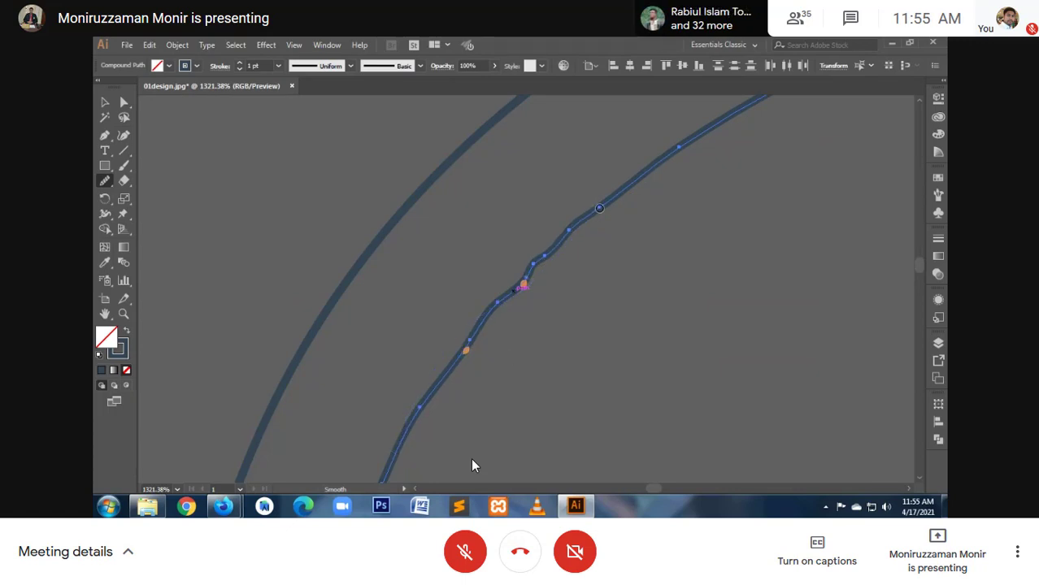
pyautogui.moveTo(599, 208); pyautogui.dragTo(469, 339)
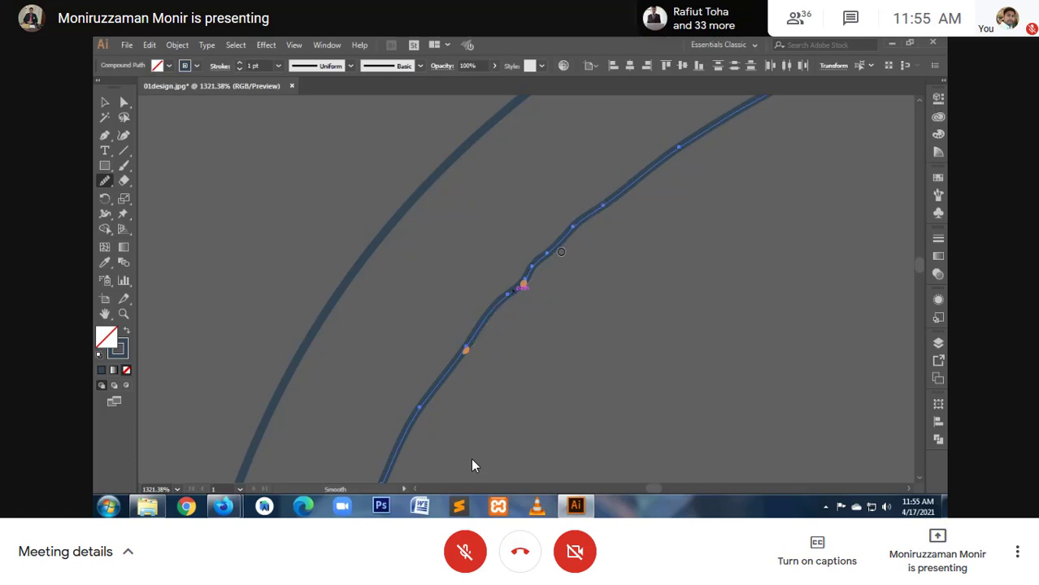
pyautogui.moveTo(546, 251); pyautogui.dragTo(527, 281)
pyautogui.moveTo(480, 329); pyautogui.dragTo(474, 348)
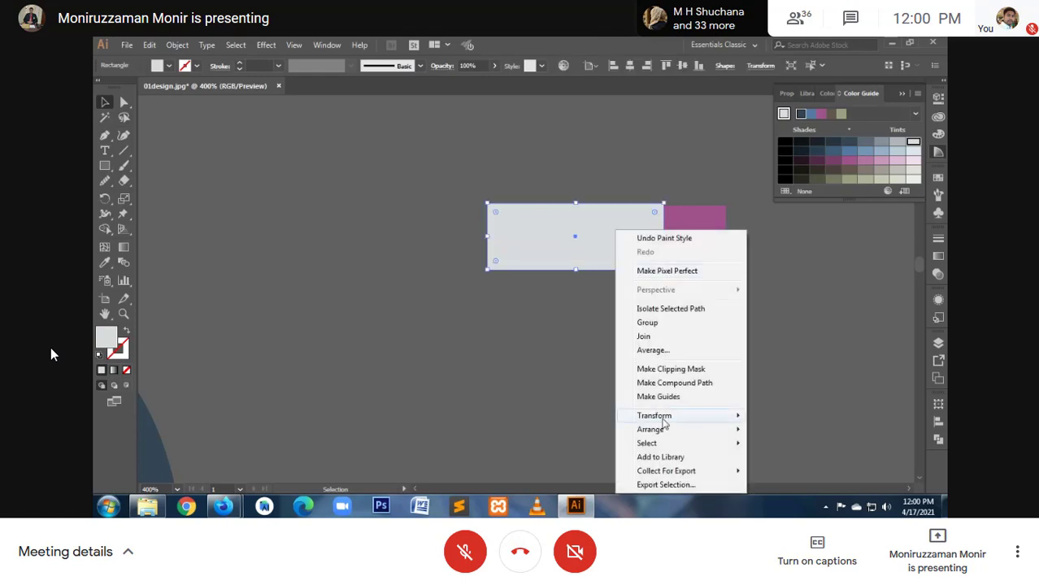
pyautogui.moveTo(650, 429)
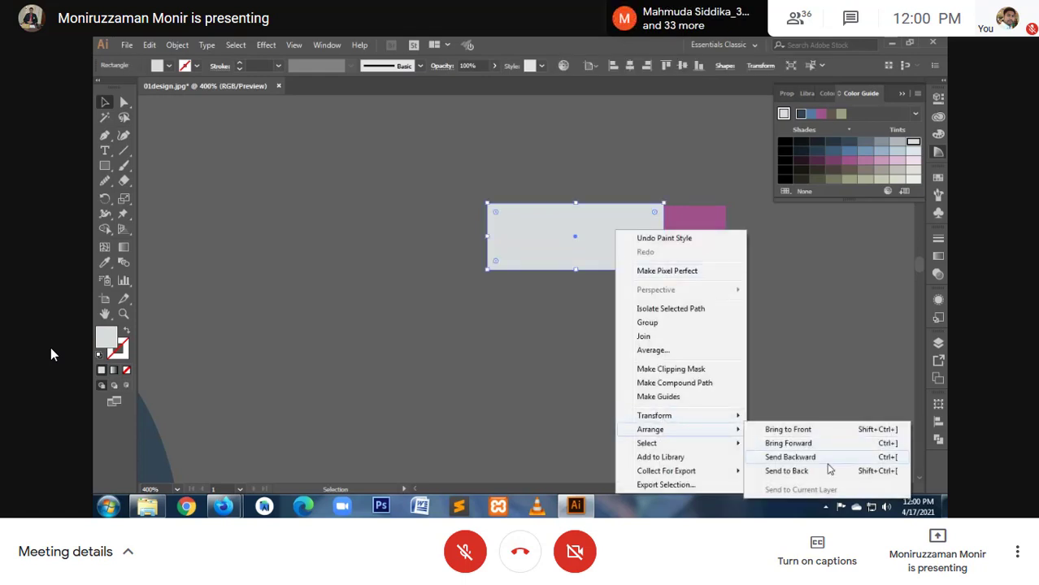
# Step: Send the pale grey rectangle to the back, then bring it to the front over the stripes
pyautogui.click(803, 471)
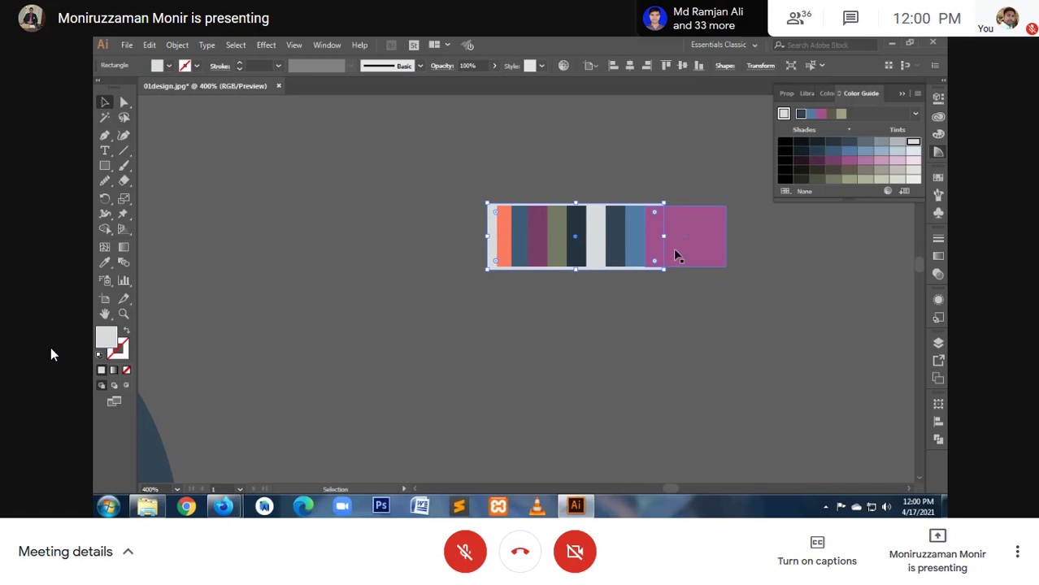
pyautogui.rightClick(489, 254)
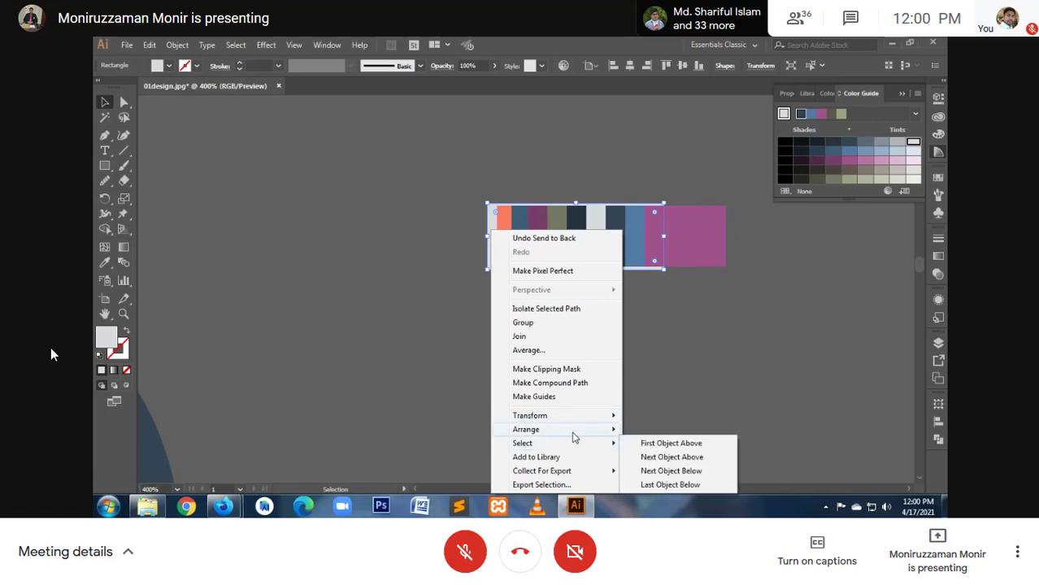
pyautogui.moveTo(526, 429)
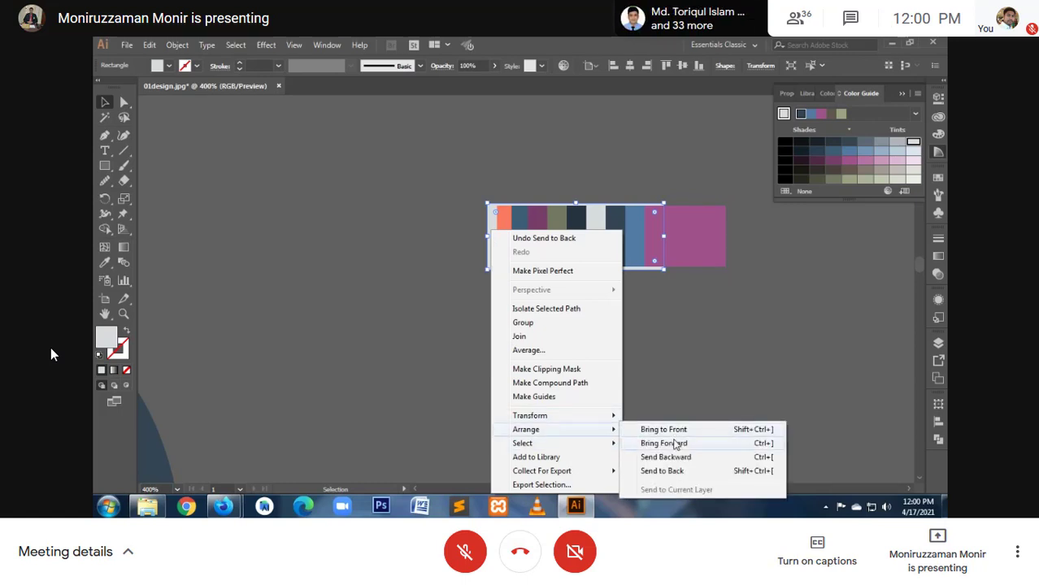
pyautogui.click(673, 441)
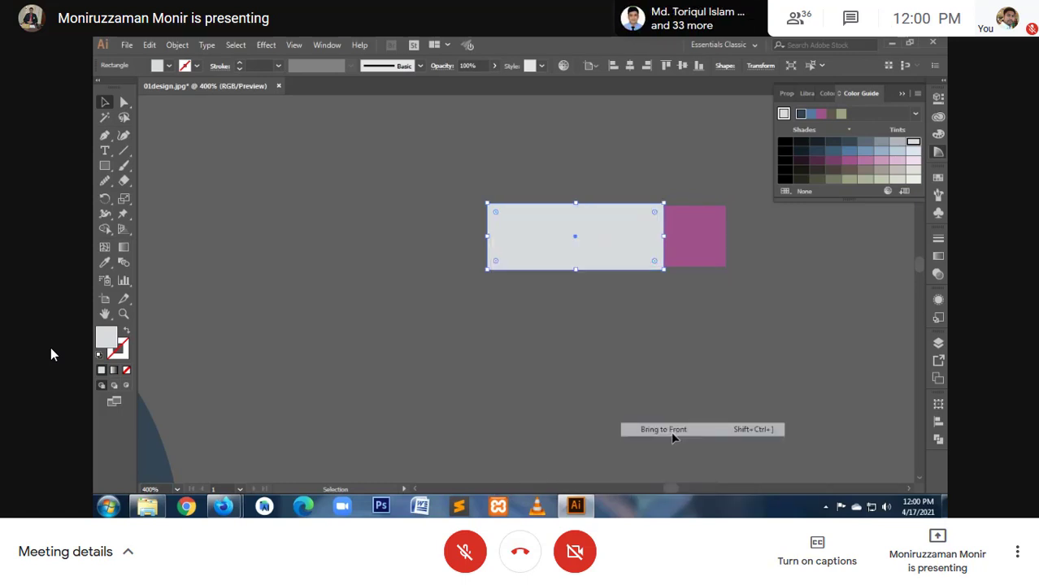
# Step: Send the grey rectangle backward past the magenta square, blue strip and dark strips
pyautogui.click(678, 362)
pyautogui.click(624, 250)
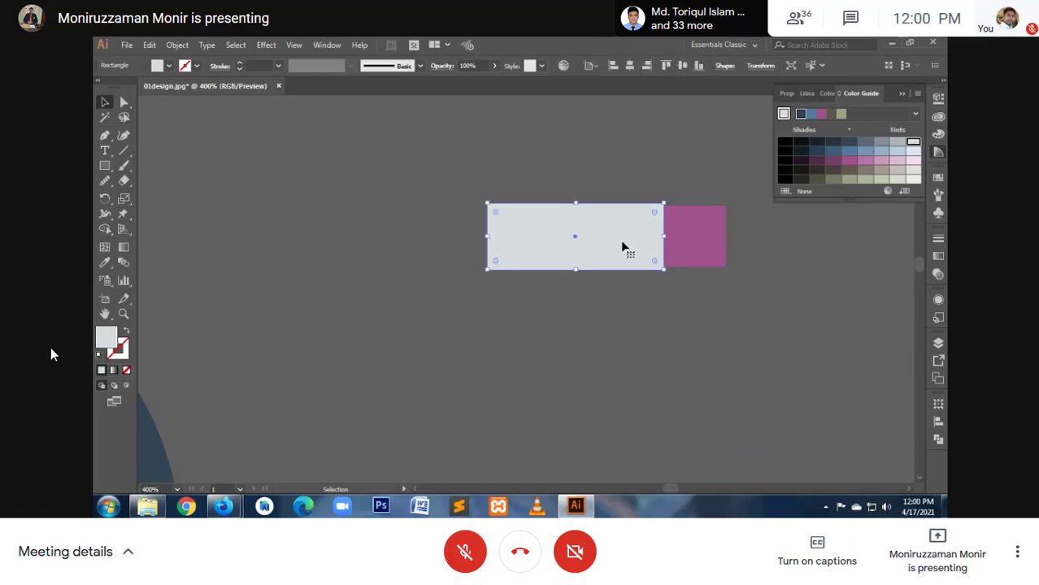
pyautogui.rightClick(624, 250)
pyautogui.moveTo(657, 430)
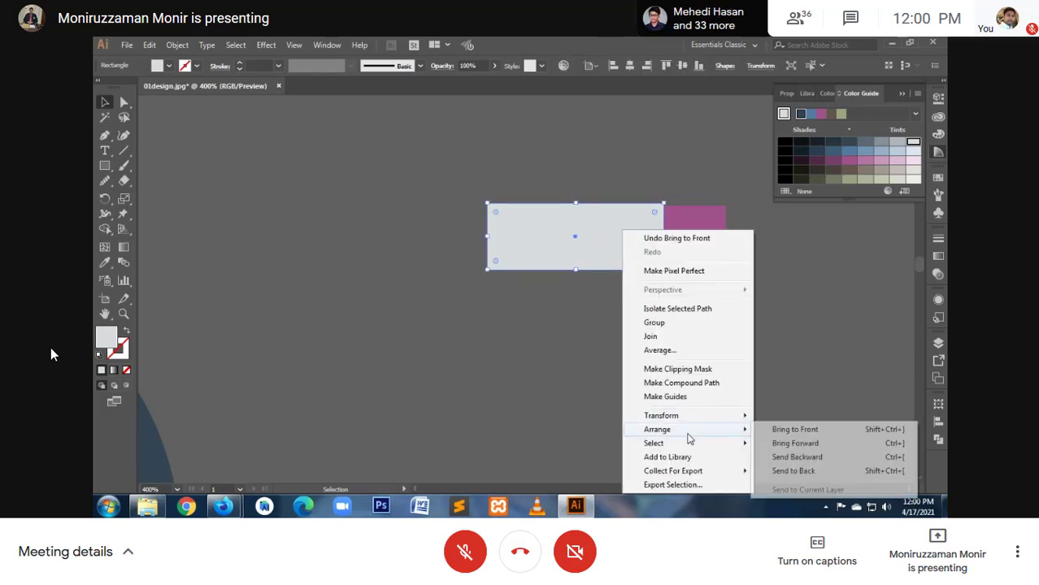
pyautogui.click(789, 460)
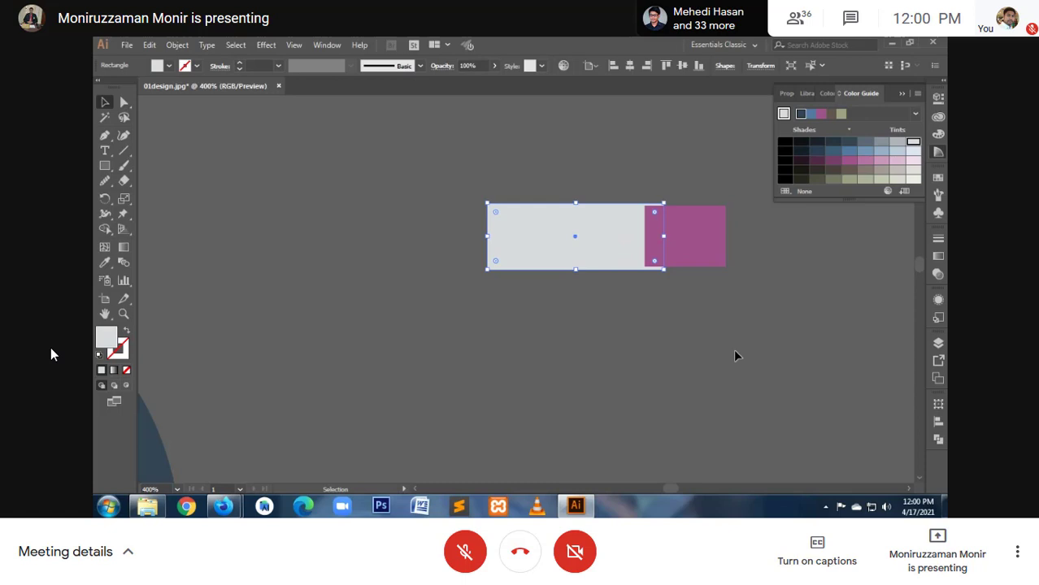
pyautogui.rightClick(664, 265)
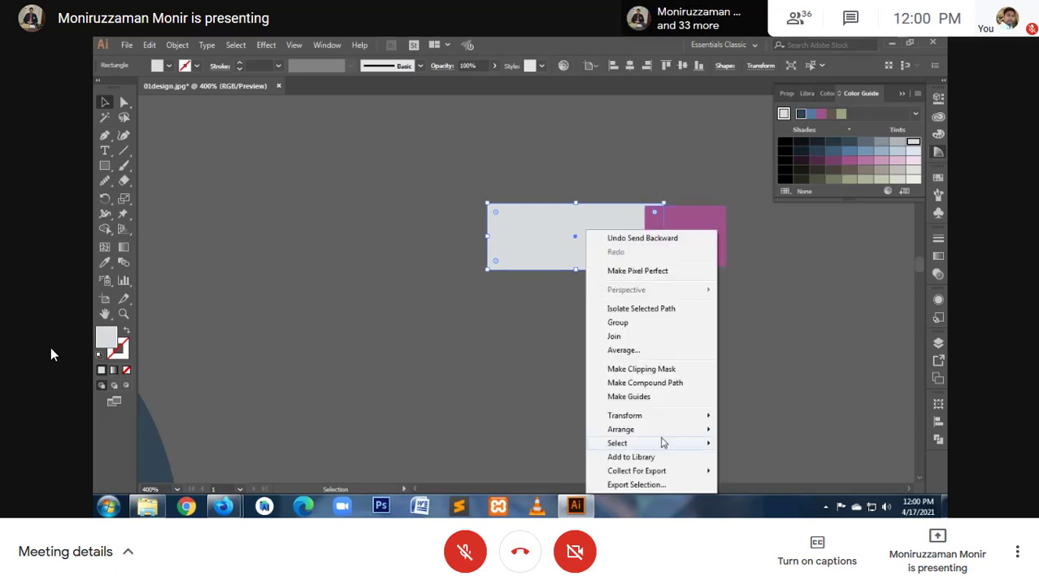
pyautogui.moveTo(620, 429)
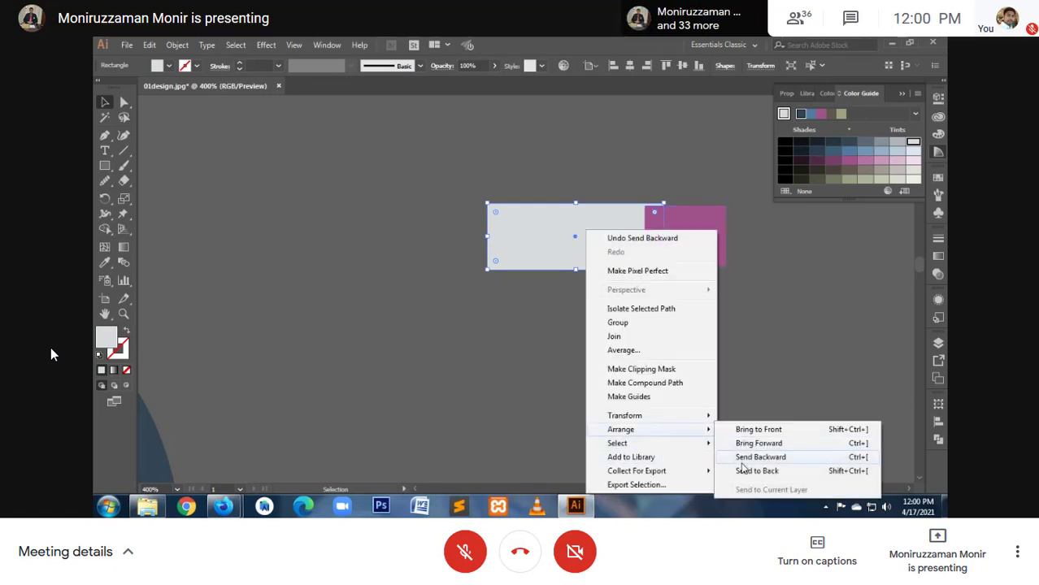
pyautogui.click(740, 461)
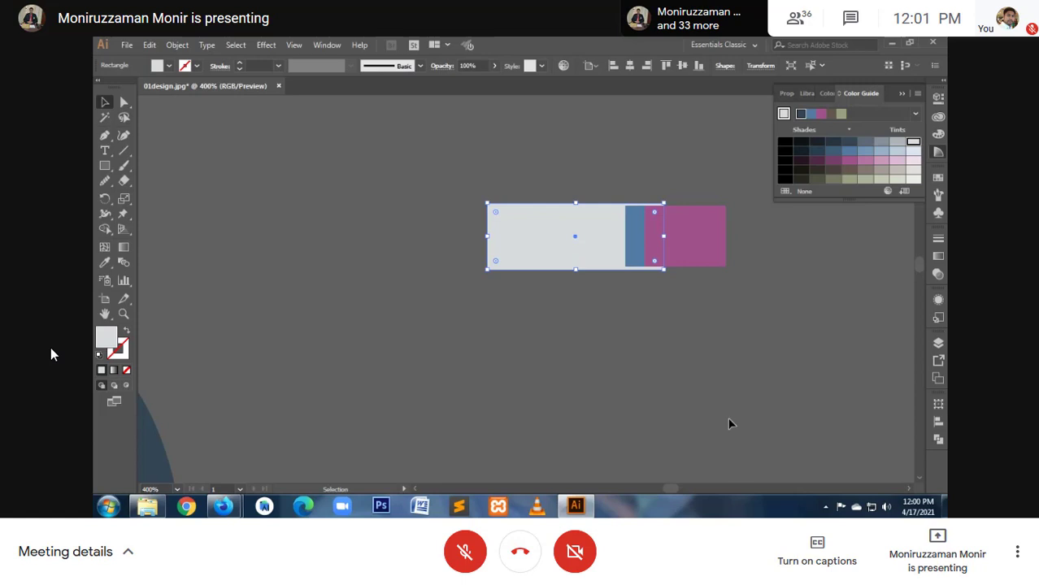
pyautogui.rightClick(599, 250)
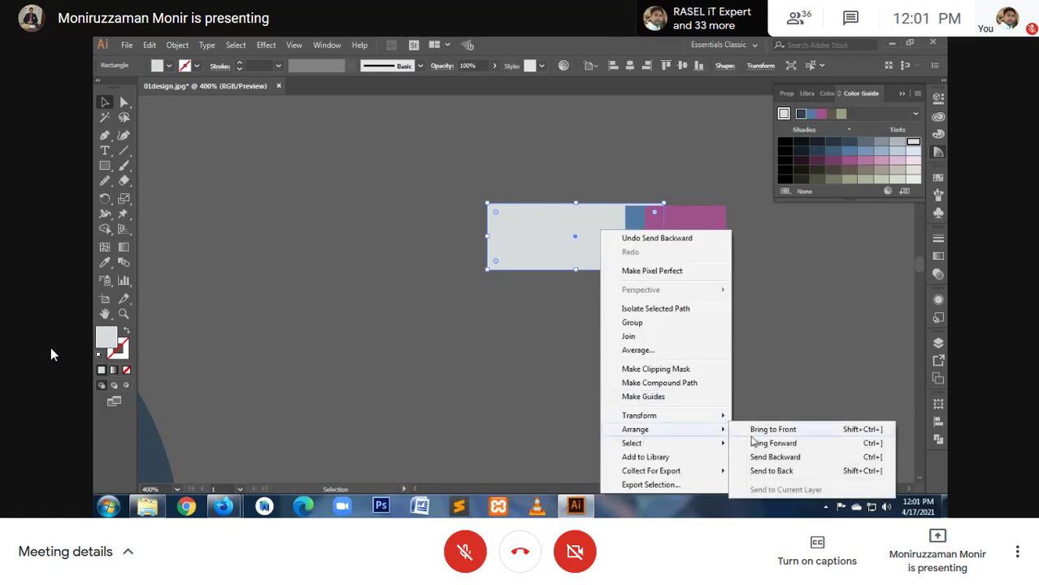
pyautogui.click(755, 457)
pyautogui.rightClick(534, 232)
pyautogui.moveTo(567, 429)
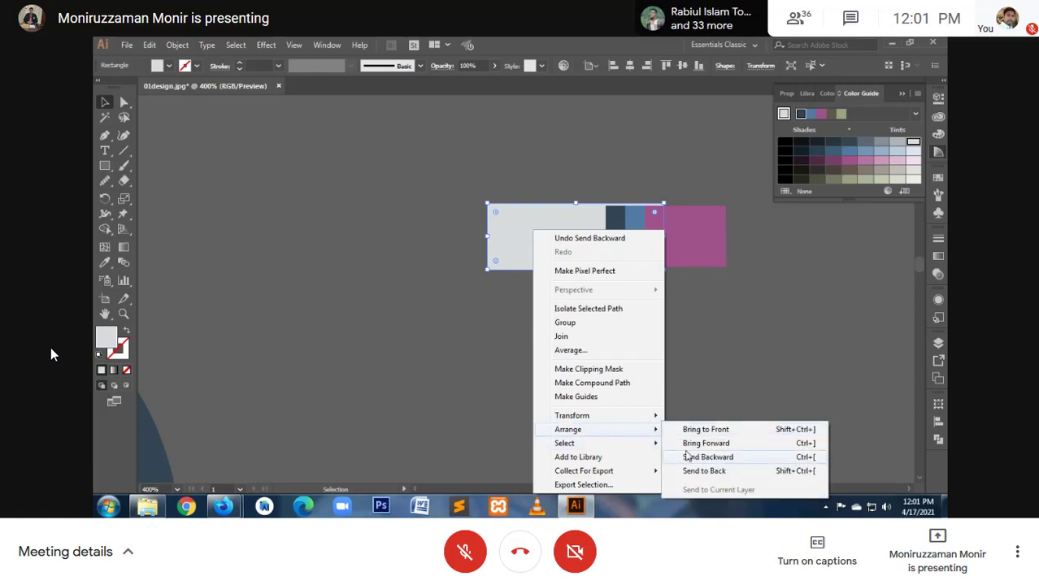
pyautogui.click(693, 457)
# Step: Keep sending it backward until the olive, purple, blue and orange strips show
pyautogui.rightClick(533, 232)
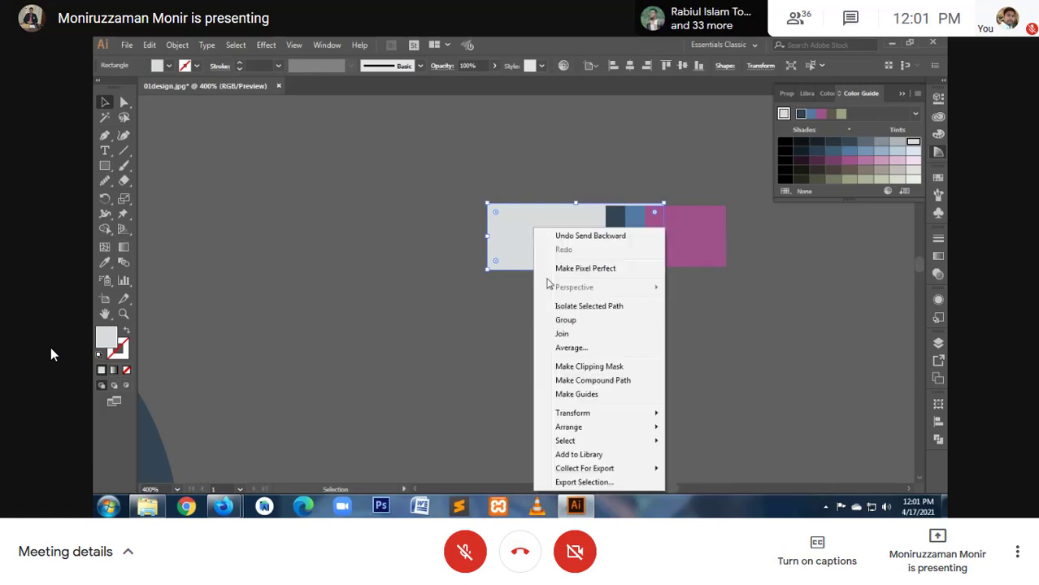
pyautogui.moveTo(569, 427)
pyautogui.click(691, 454)
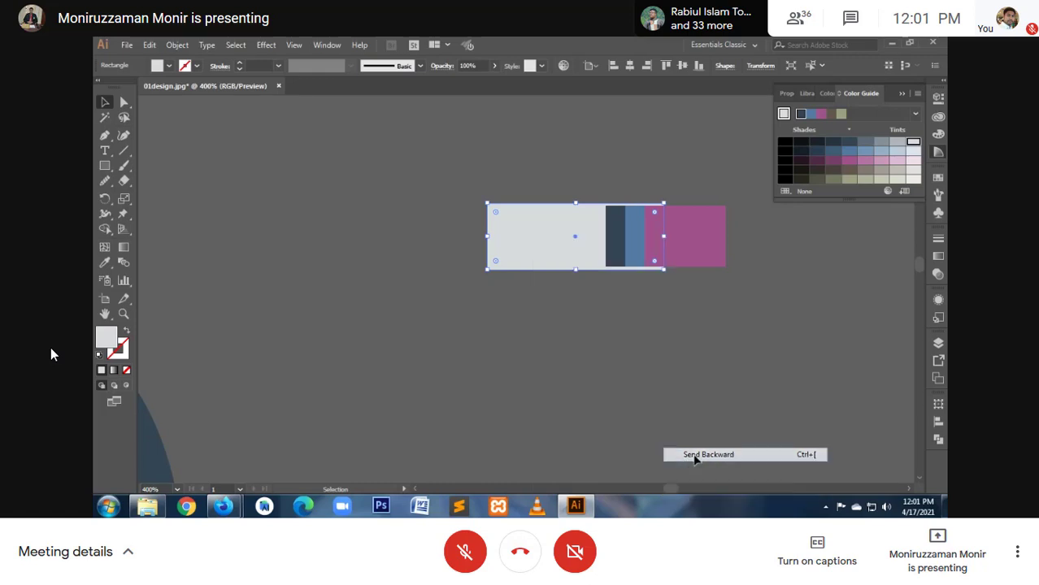
pyautogui.rightClick(528, 232)
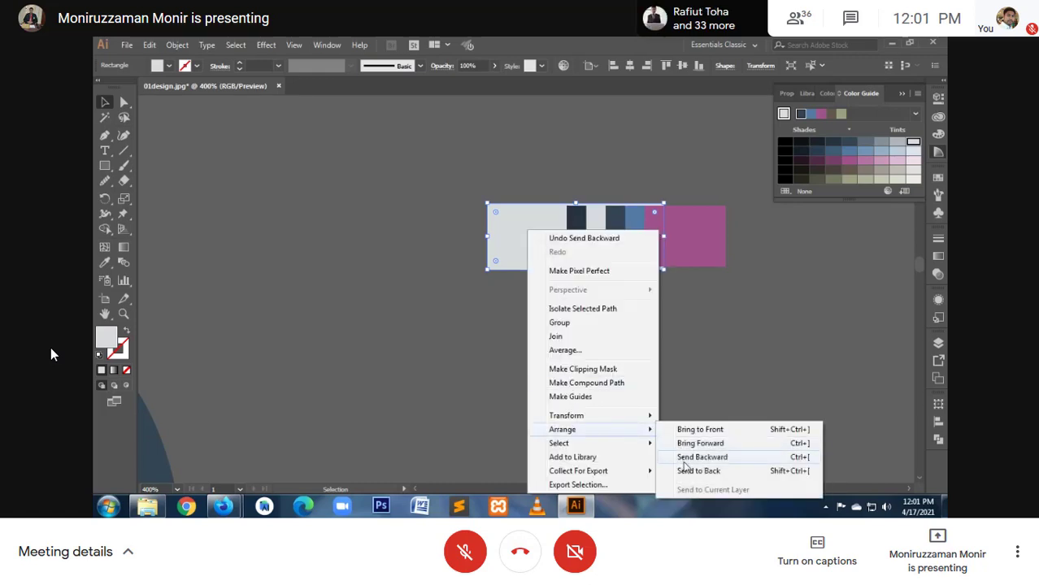
pyautogui.click(689, 456)
pyautogui.rightClick(524, 252)
pyautogui.moveTo(561, 429)
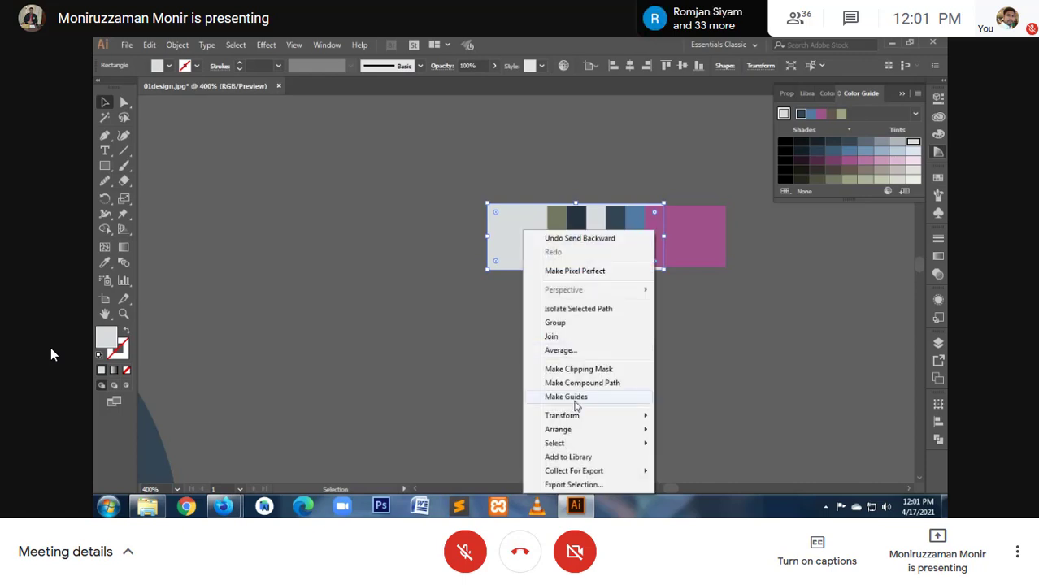
pyautogui.click(697, 458)
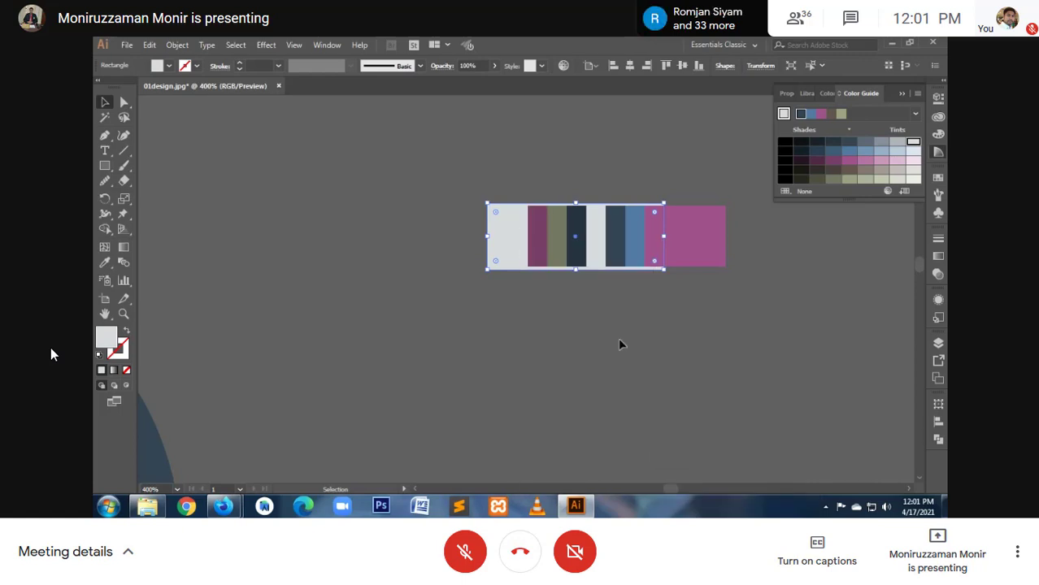
pyautogui.rightClick(505, 234)
pyautogui.moveTo(542, 429)
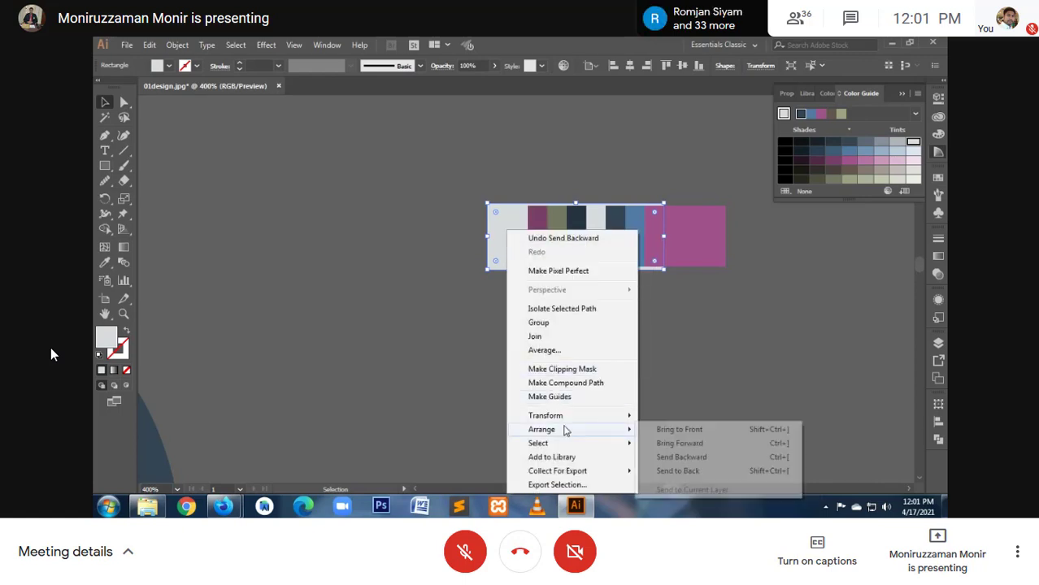
pyautogui.click(678, 454)
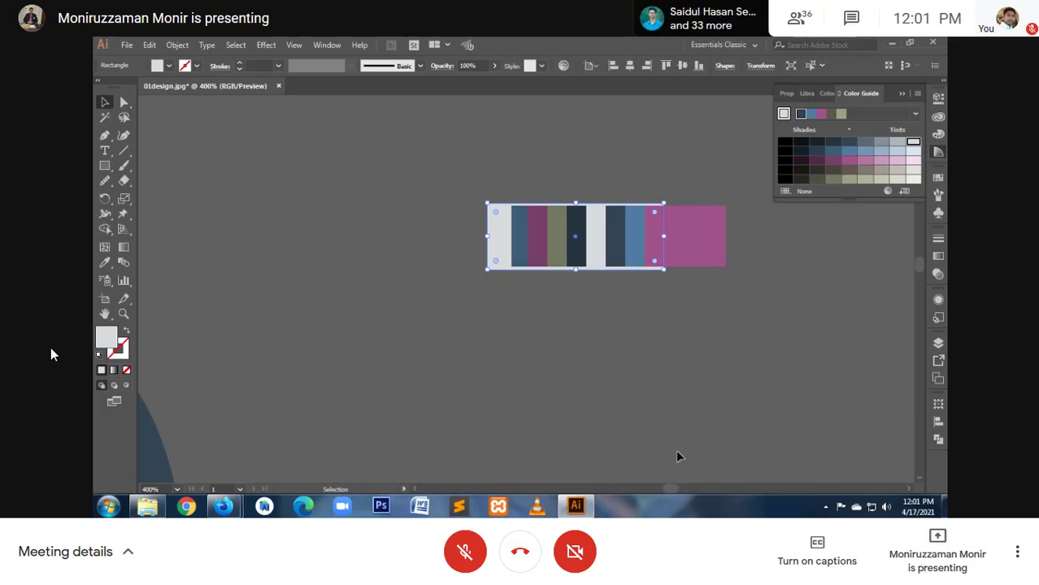
pyautogui.rightClick(495, 237)
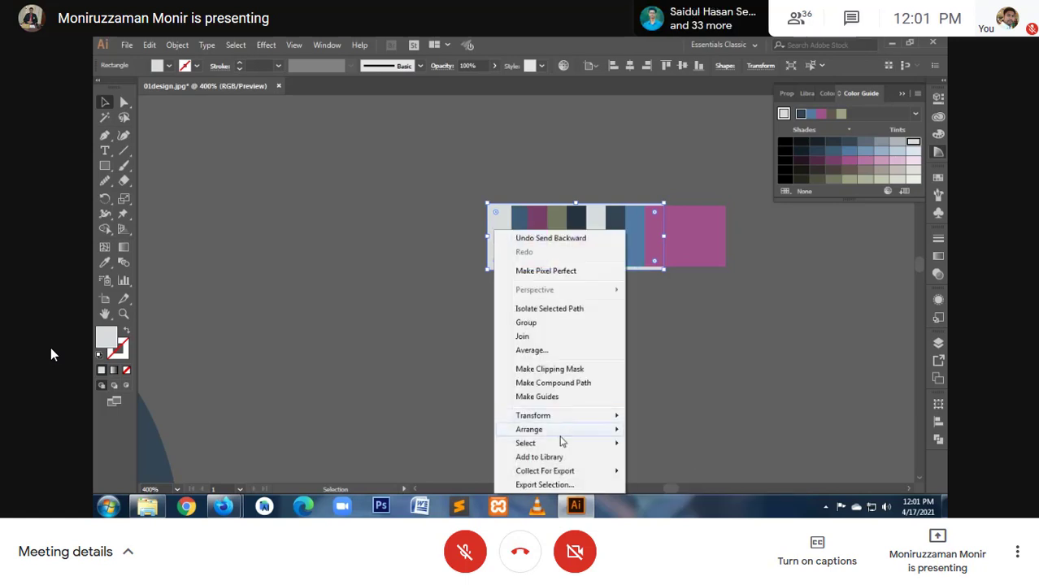
pyautogui.moveTo(529, 429)
pyautogui.click(670, 460)
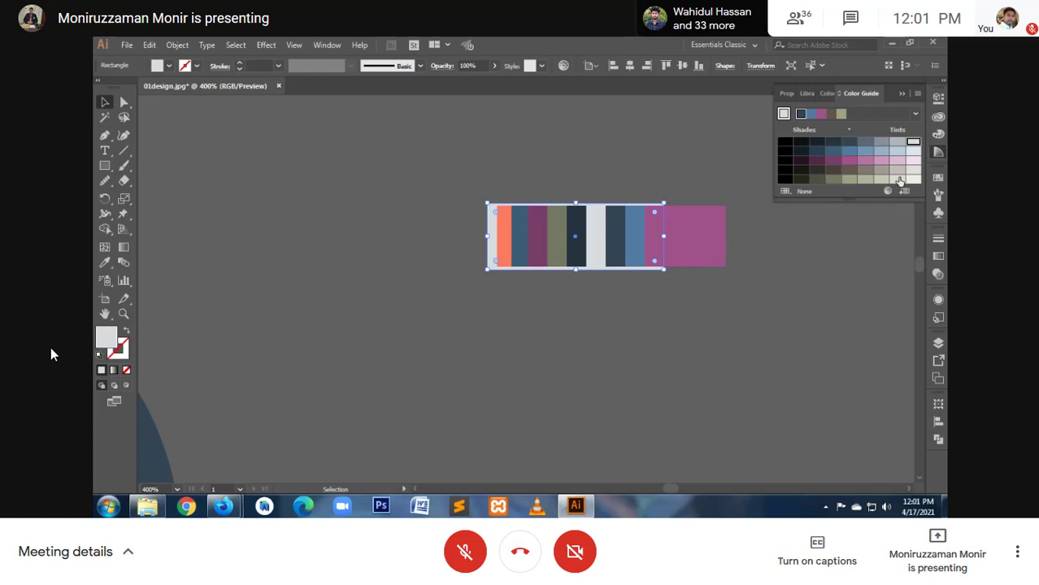
# Step: Choose the light olive tint from the Color Guide and deselect the swatch rectangles
pyautogui.click(899, 180)
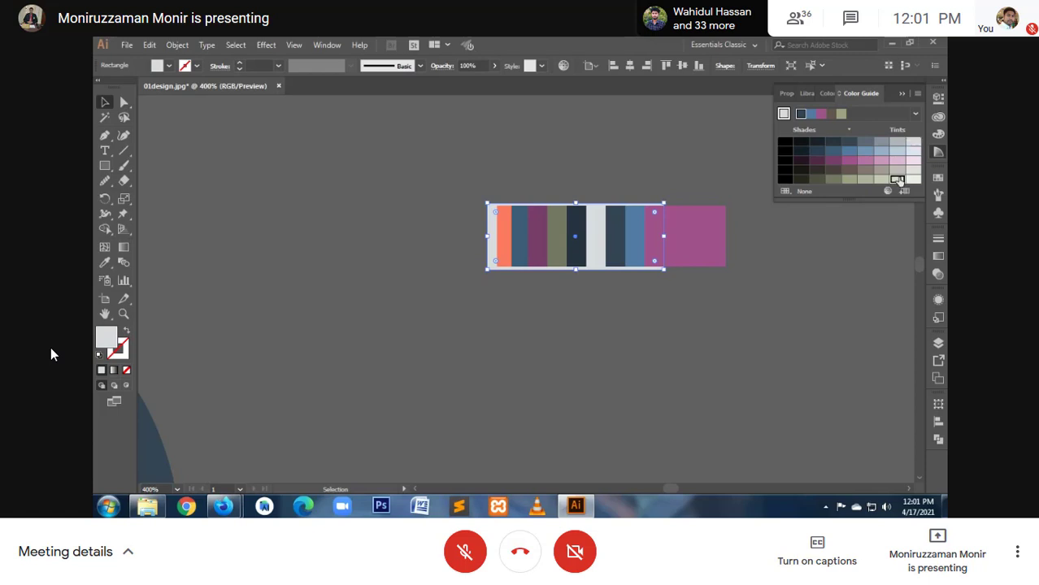
pyautogui.click(584, 376)
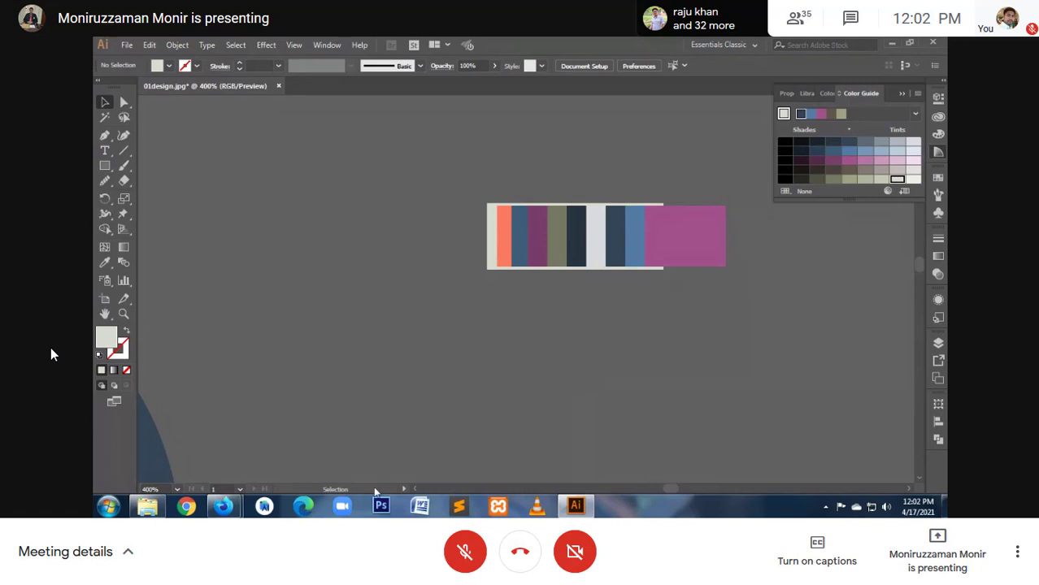
pyautogui.moveTo(223, 506)
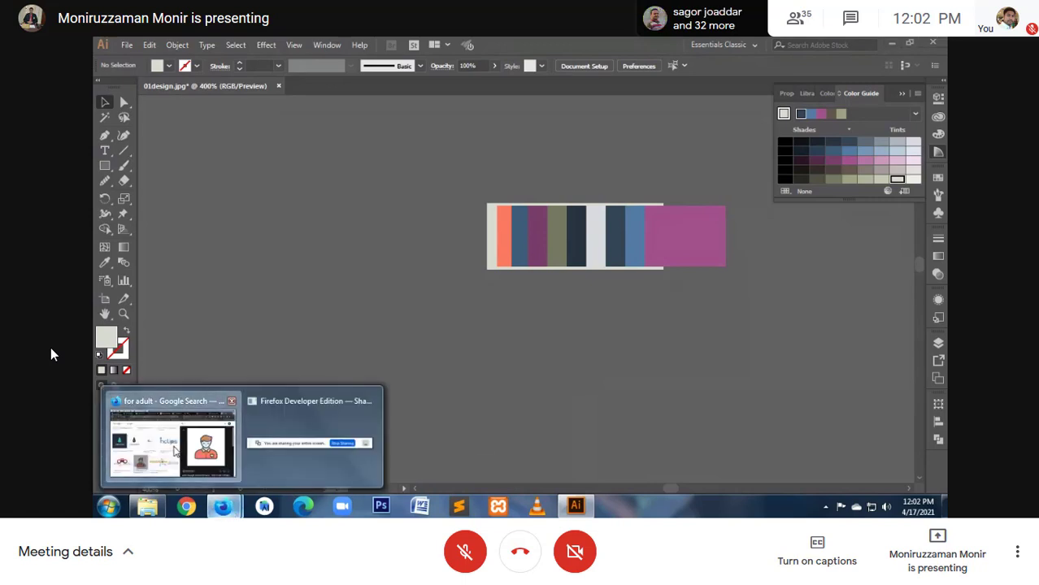
# Step: Bring Firefox's Google Meet participants tab forward, exit fullscreen, and reveal the screen recorder controls
pyautogui.click(211, 479)
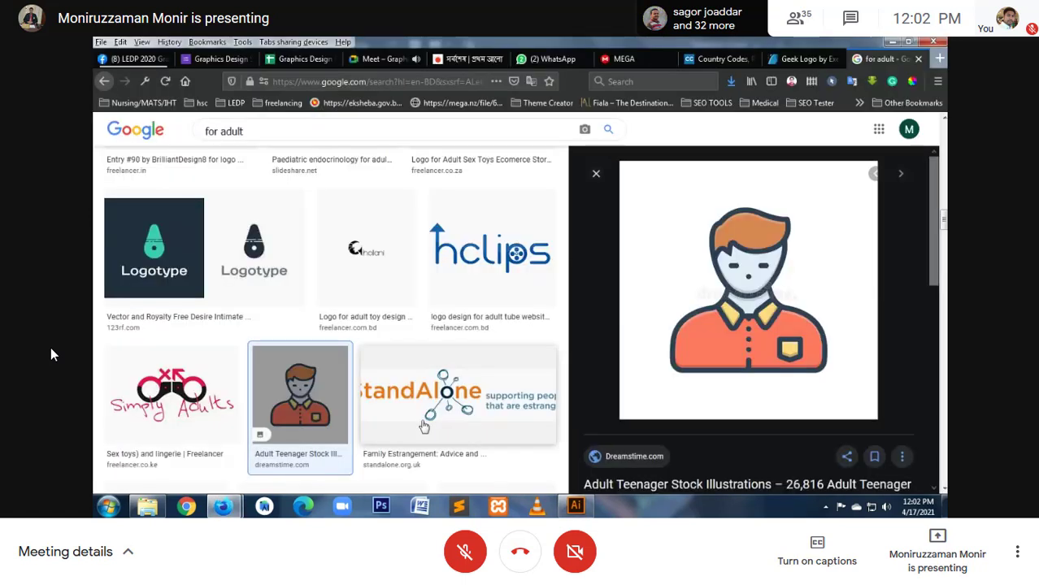
pyautogui.click(371, 60)
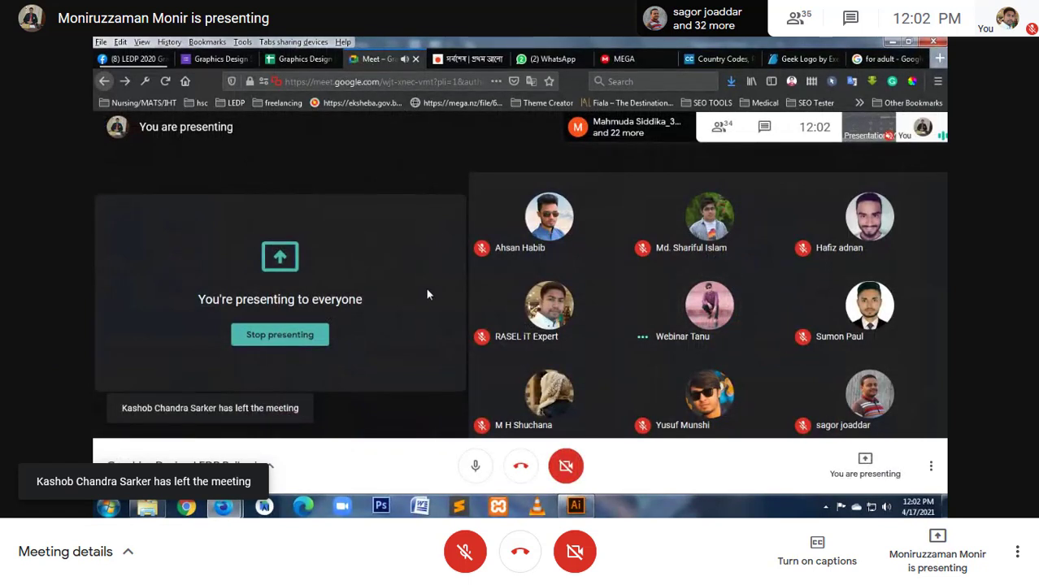
pyautogui.moveTo(520, 276)
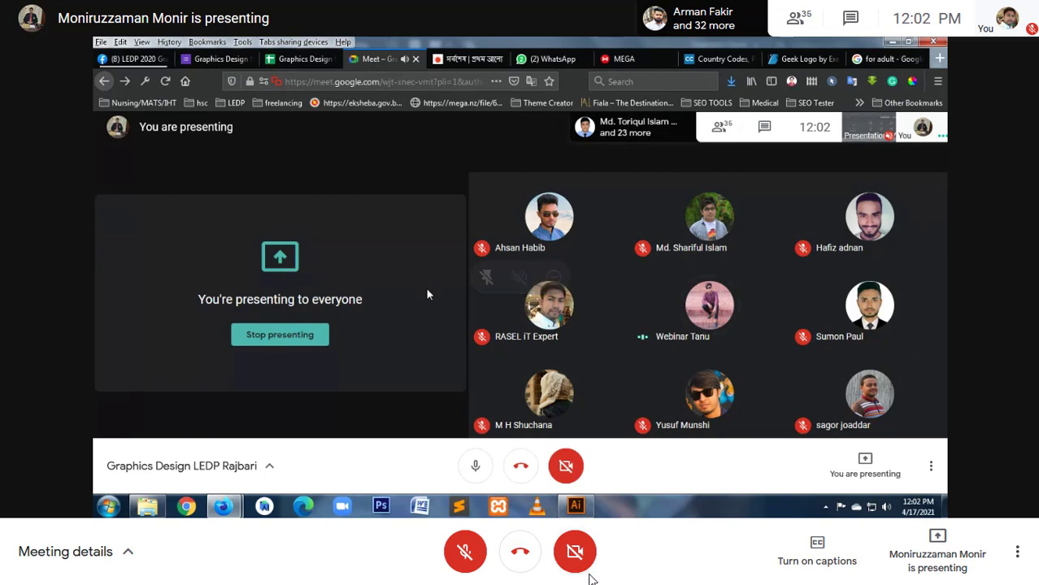
pyautogui.press('Escape')
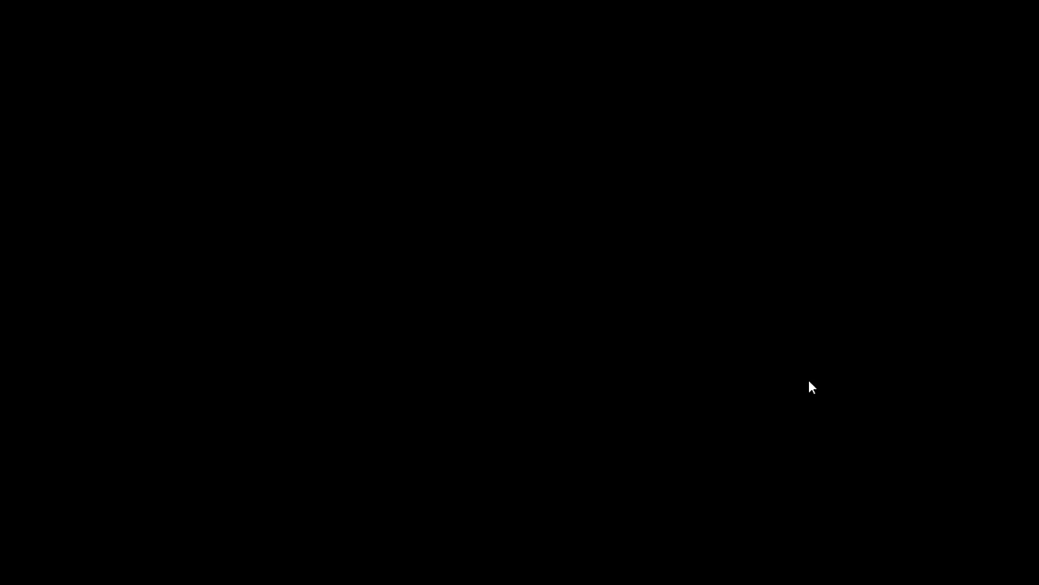
pyautogui.click(849, 571)
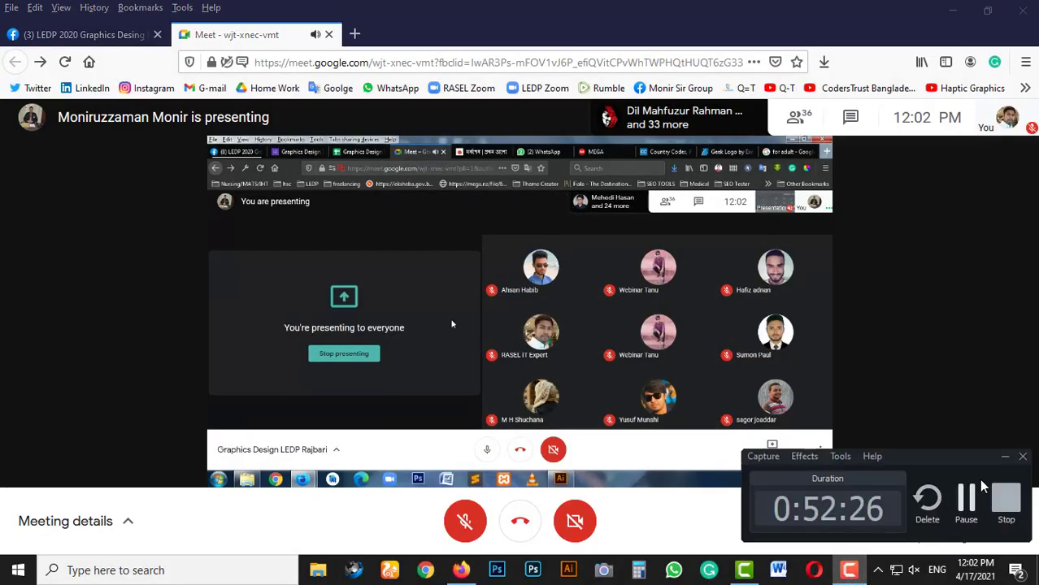